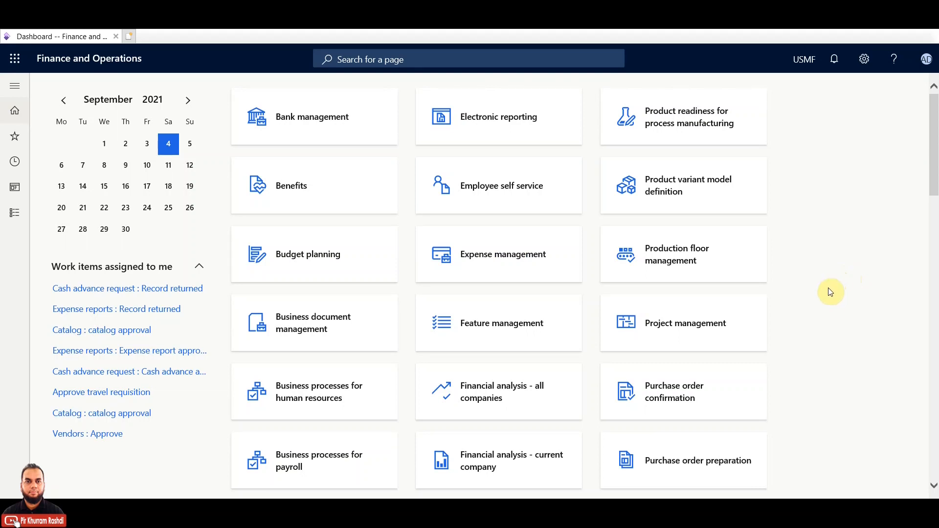
# Open the All quotations list under Sales quotations in the Sales and marketing module.
pyautogui.click(17, 218)
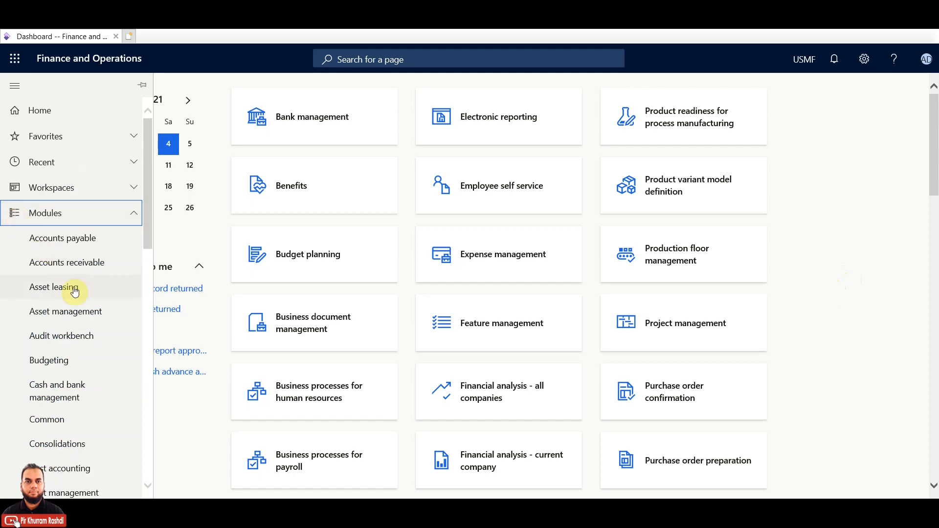
pyautogui.scroll(-1, 92, 352)
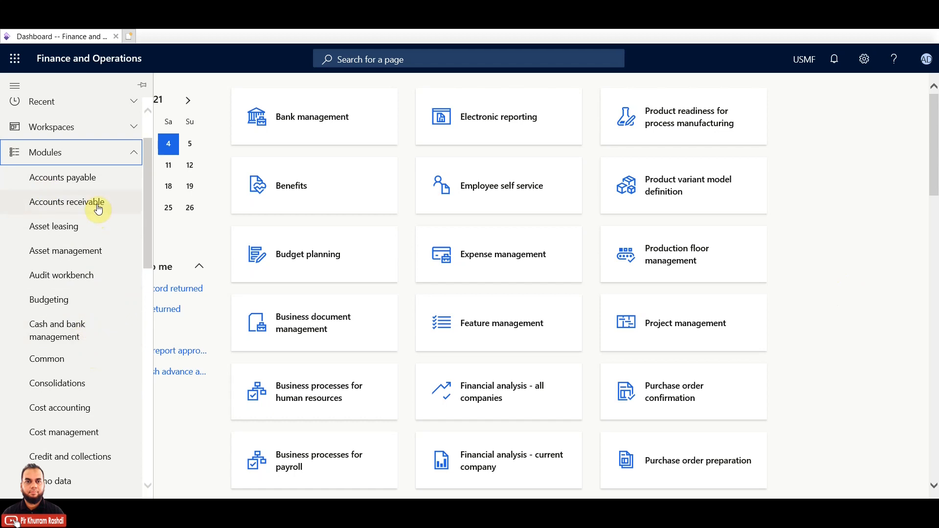
pyautogui.scroll(-10, 107, 349)
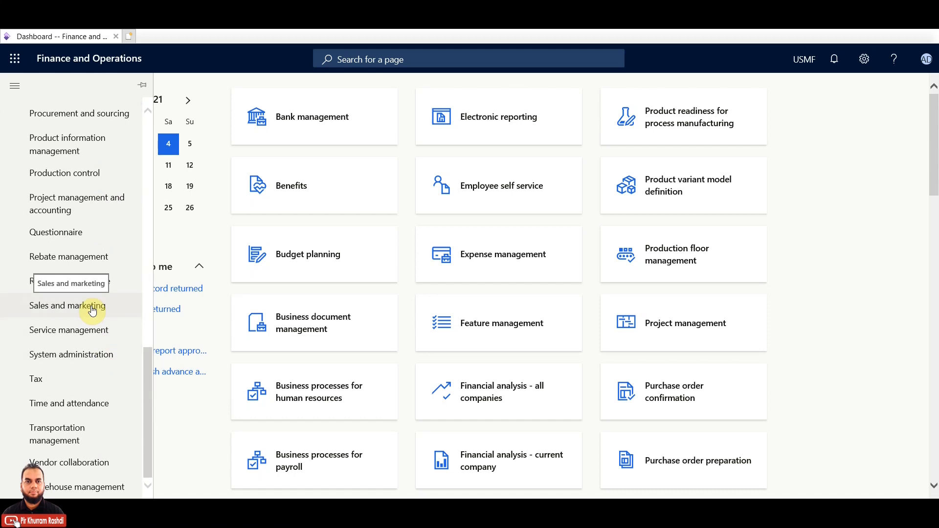
pyautogui.click(93, 310)
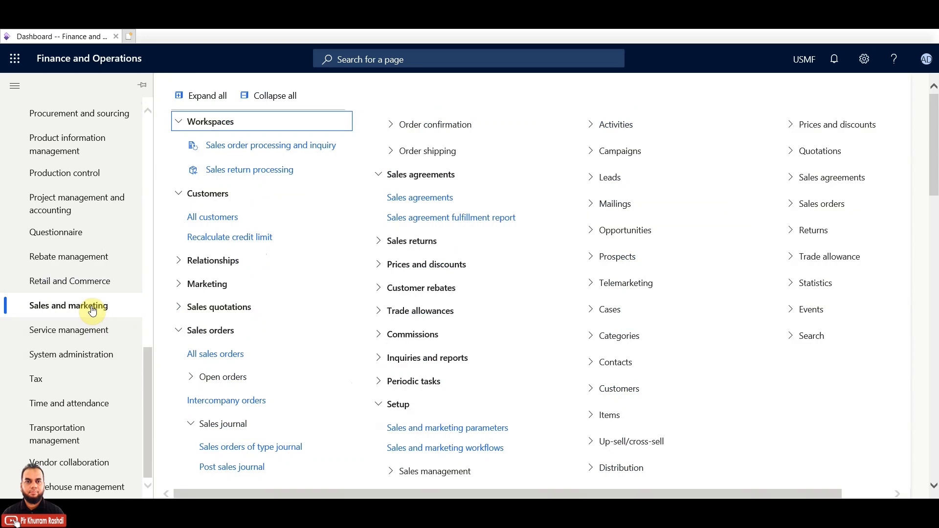
pyautogui.click(177, 312)
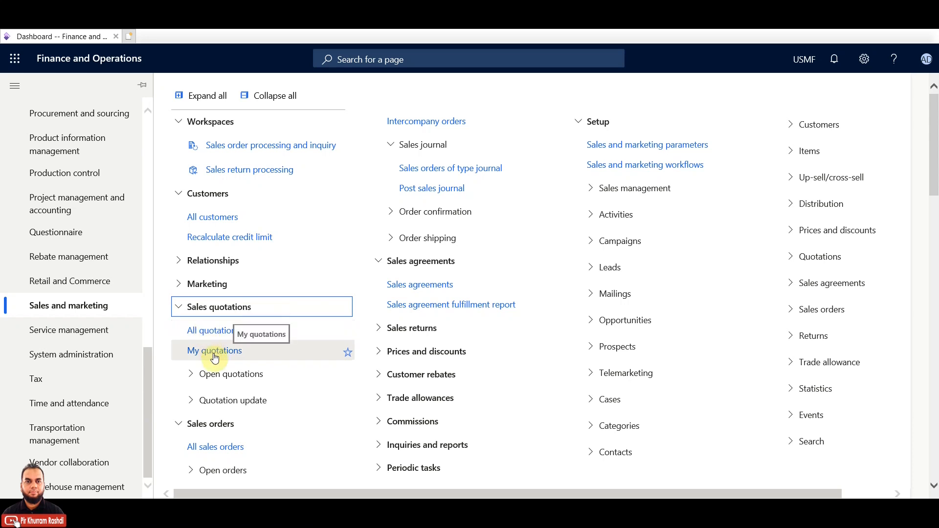
pyautogui.click(191, 374)
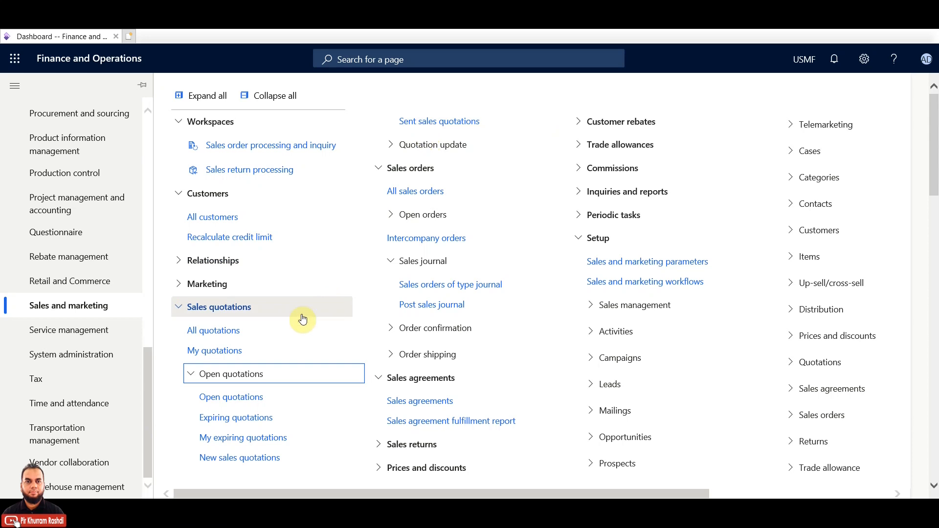
pyautogui.click(229, 332)
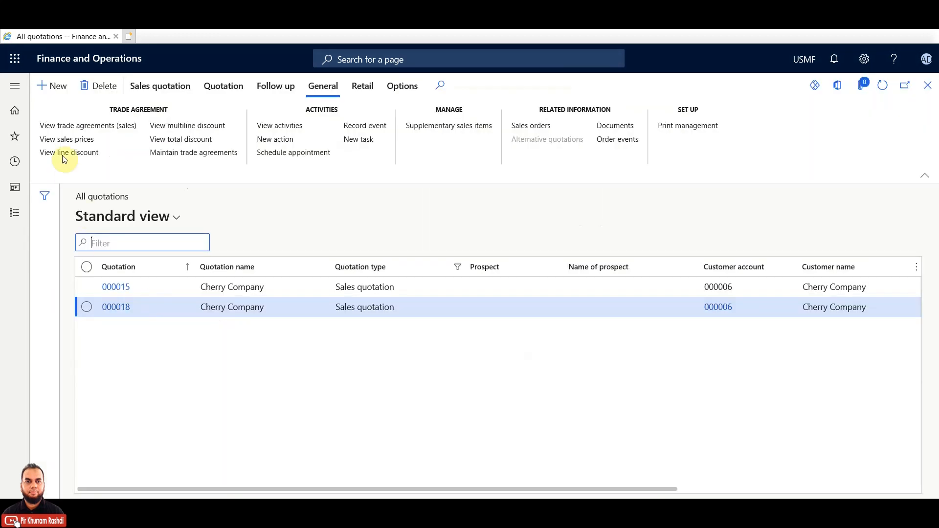
# Examine the account type choices offered when creating a new quotation, and cancel the creation.
pyautogui.click(66, 89)
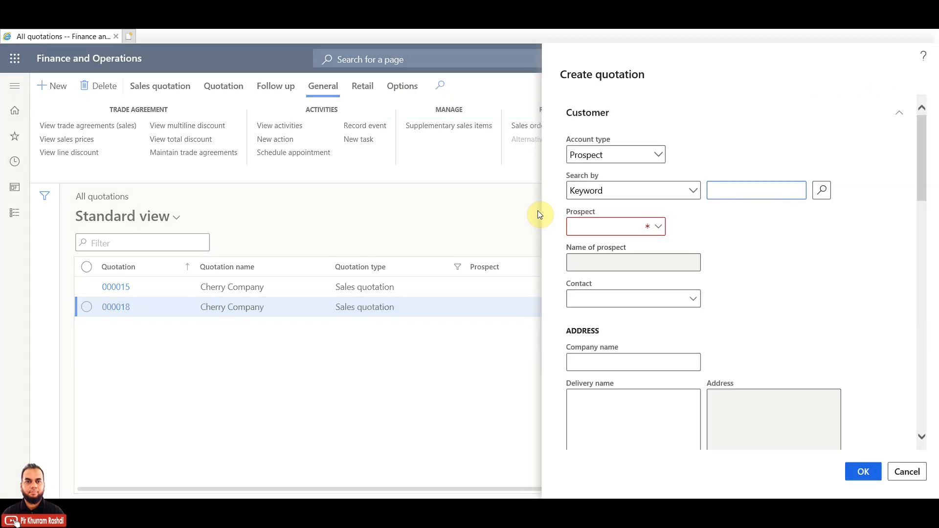
pyautogui.click(660, 155)
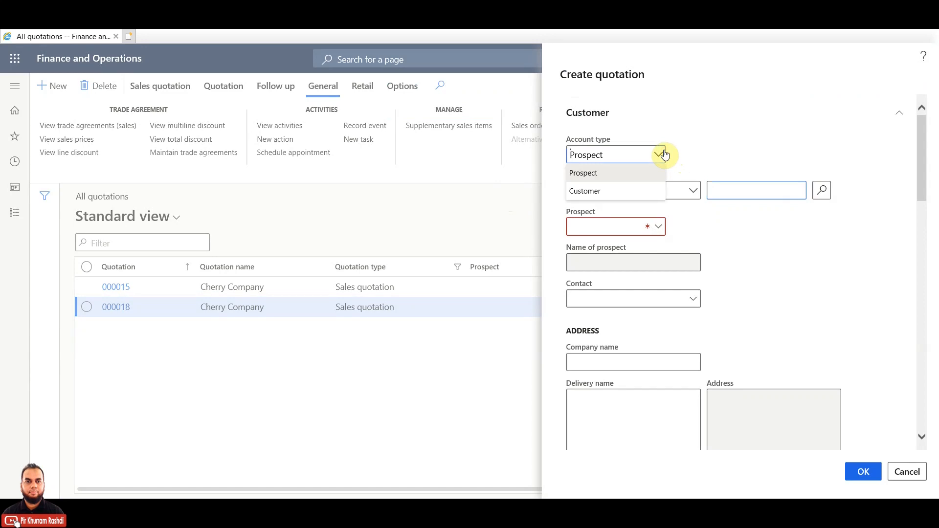
pyautogui.click(728, 153)
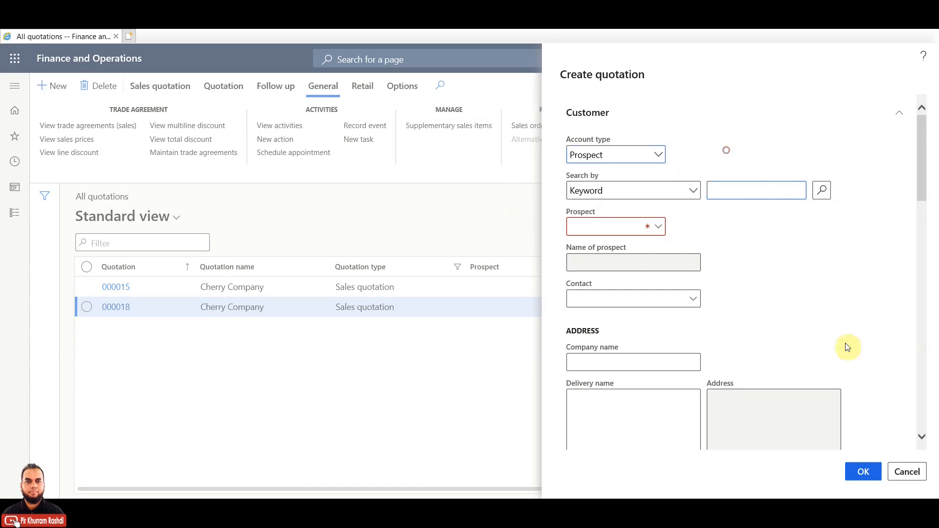
pyautogui.click(904, 468)
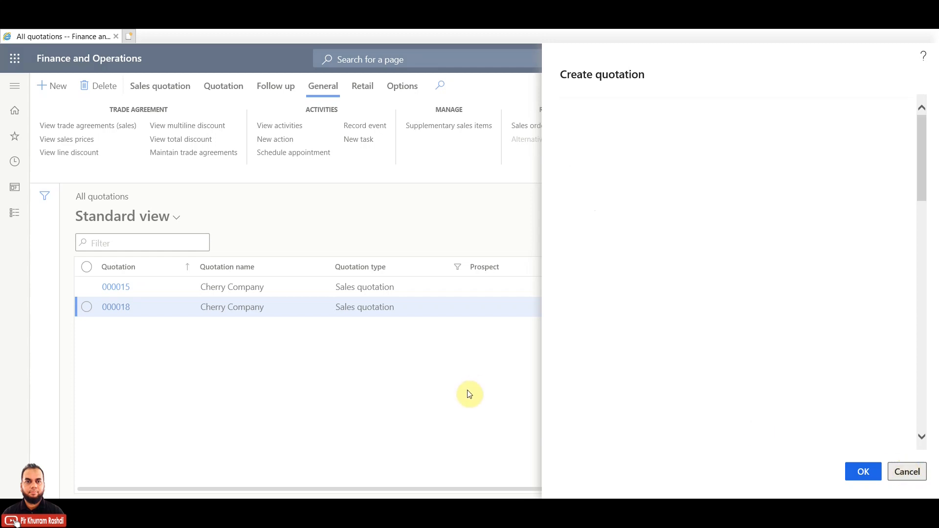
# Open the All prospects list under Relationships in Sales and marketing and select the Pine Shopping prospect.
pyautogui.click(15, 216)
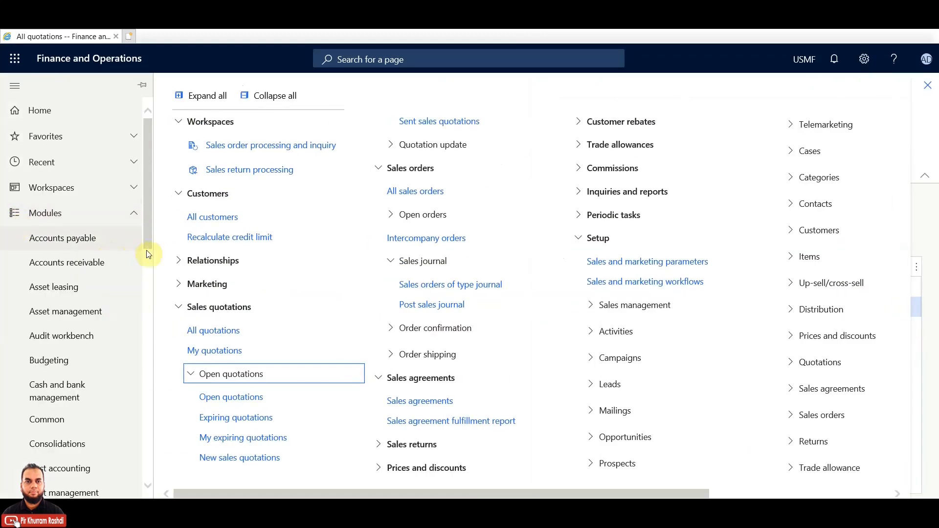
pyautogui.click(179, 261)
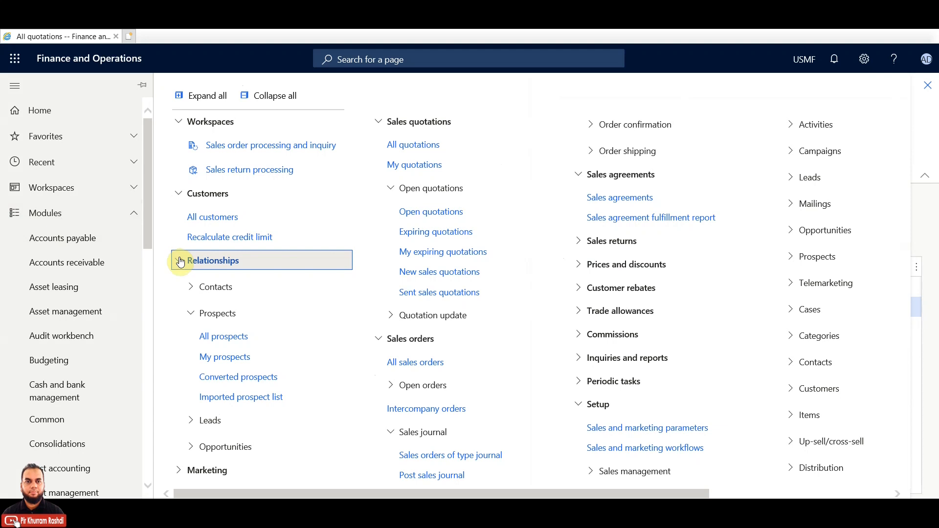
pyautogui.click(236, 337)
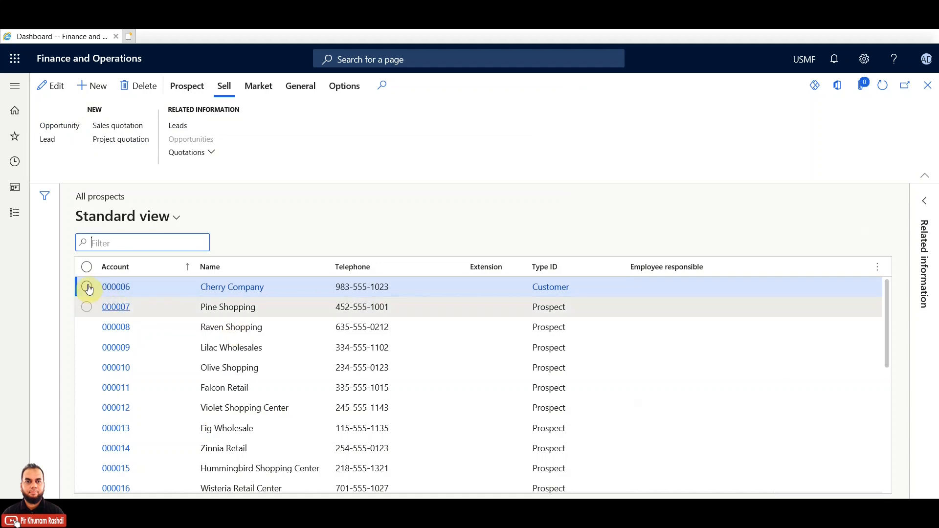
pyautogui.click(88, 287)
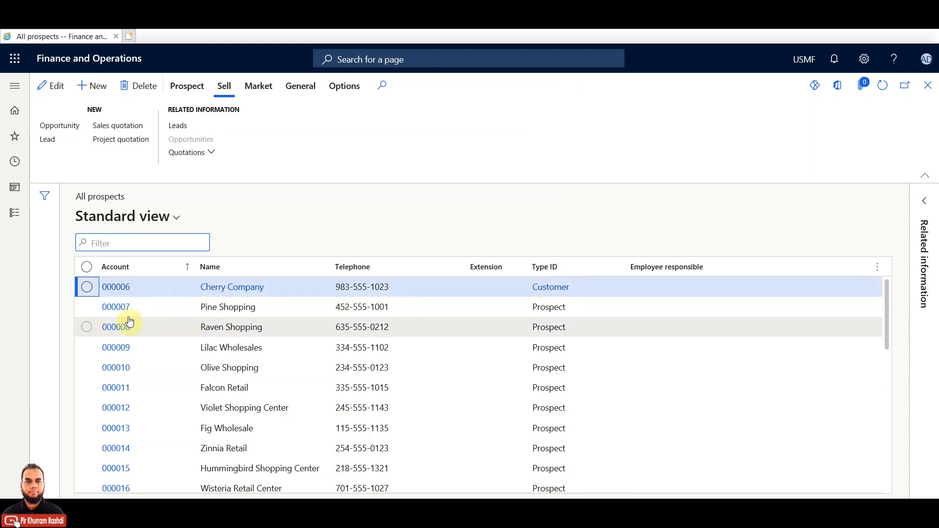
pyautogui.click(88, 307)
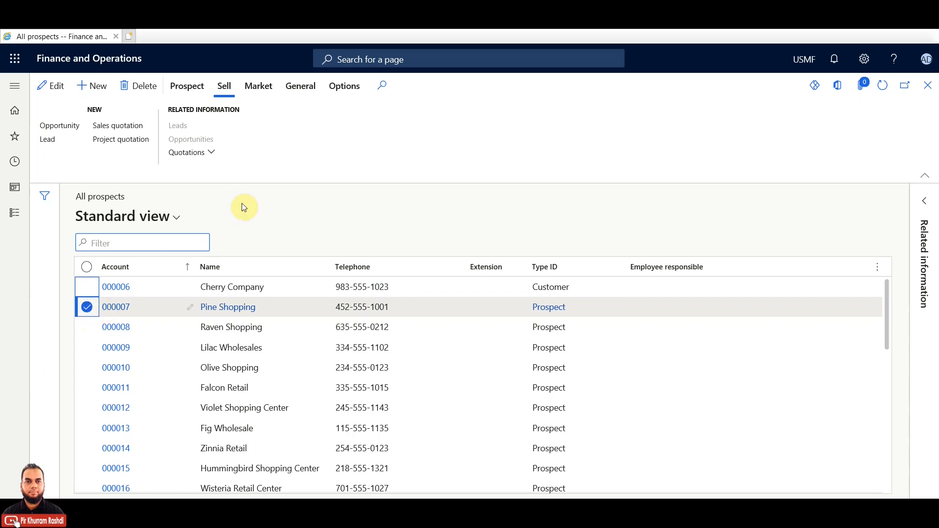
# Check the account type on a new sales quotation for the selected prospect, and cancel the creation.
pyautogui.click(126, 129)
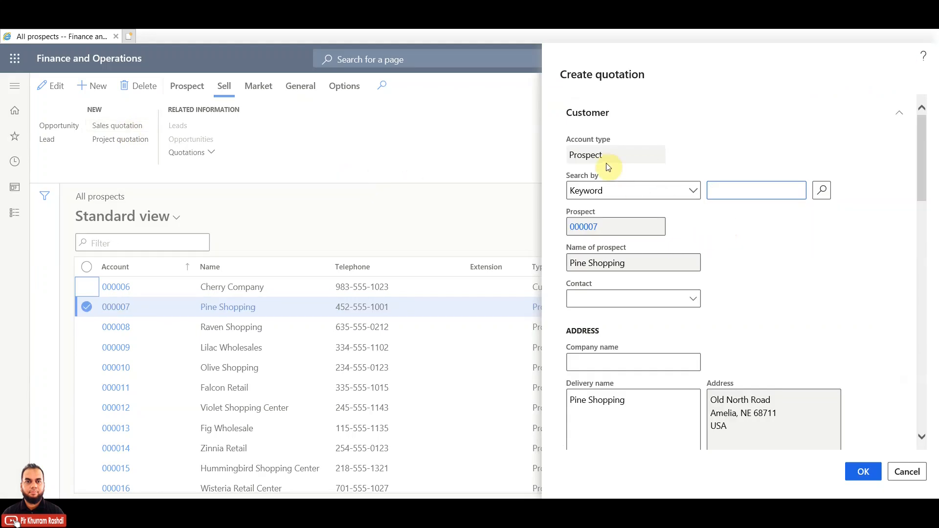
pyautogui.moveTo(606, 154); pyautogui.dragTo(568, 153)
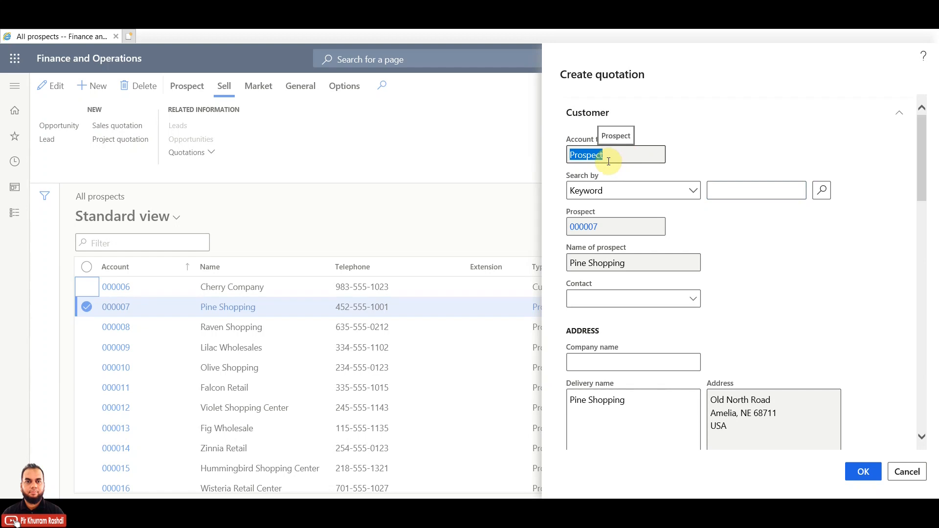
pyautogui.click(913, 473)
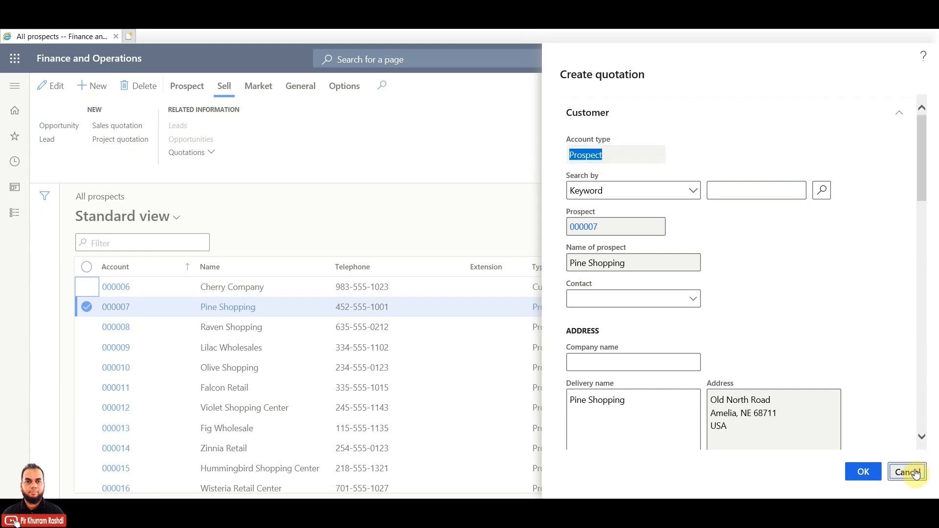
# Open the All customers list in Sales and marketing and select Contoso Retail San Diego.
pyautogui.click(18, 218)
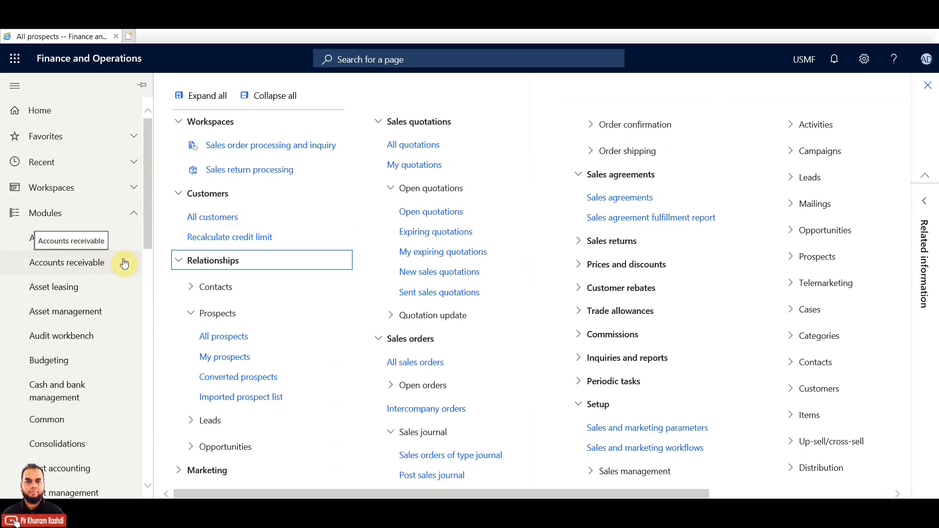
pyautogui.click(224, 222)
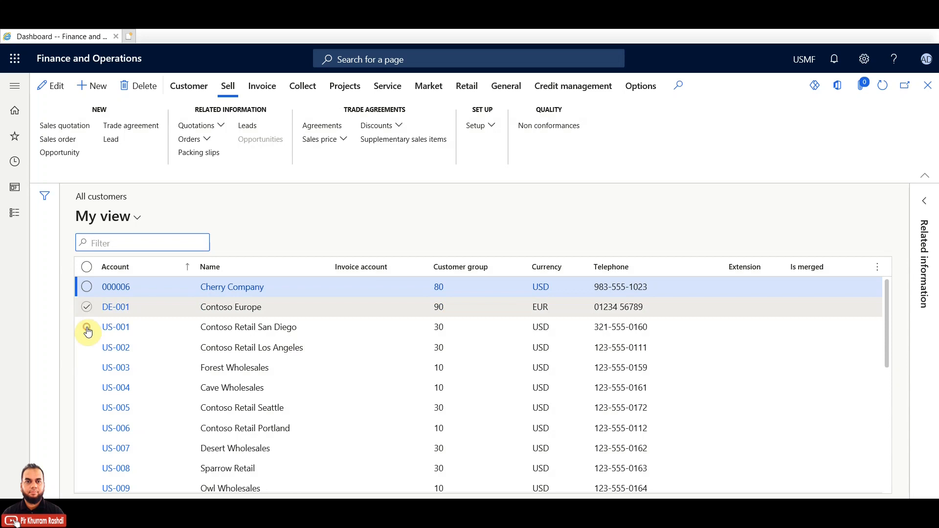
pyautogui.click(87, 328)
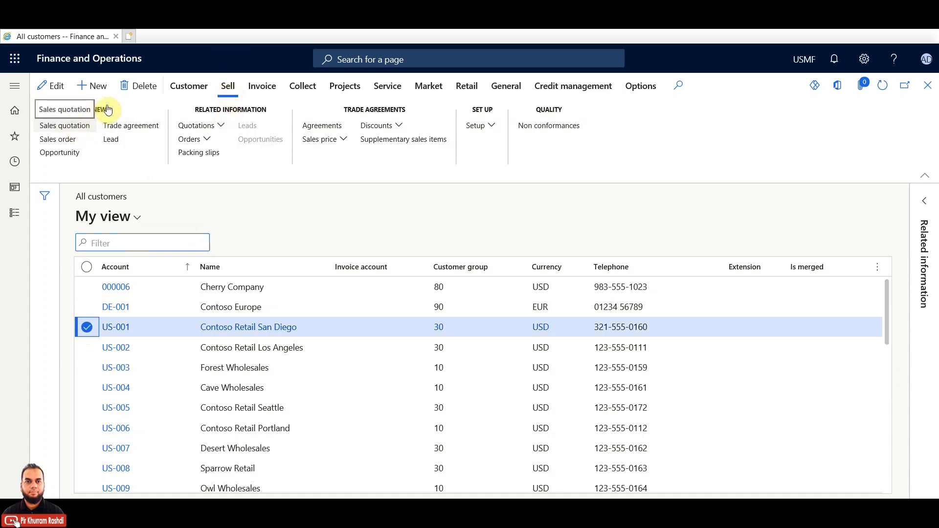
# Check the account type on a new sales quotation for the selected customer, and cancel the creation.
pyautogui.click(73, 128)
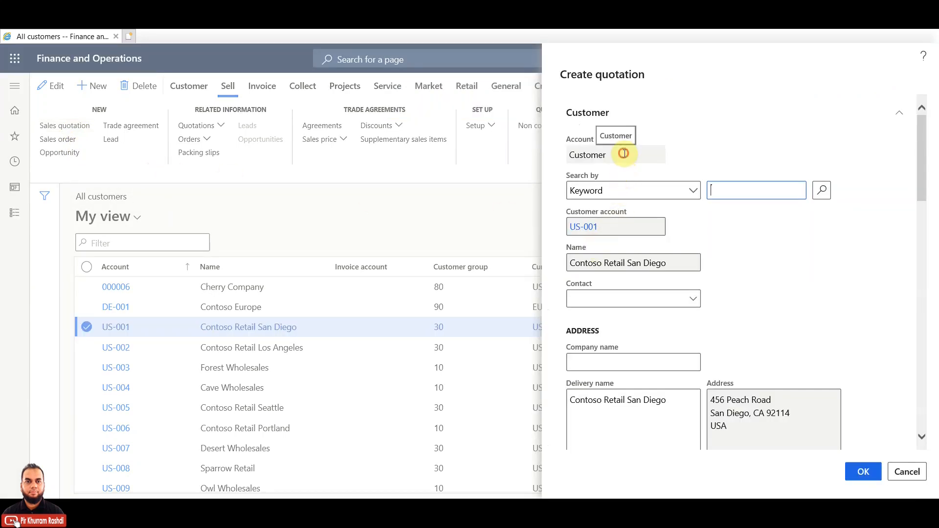
pyautogui.click(625, 154)
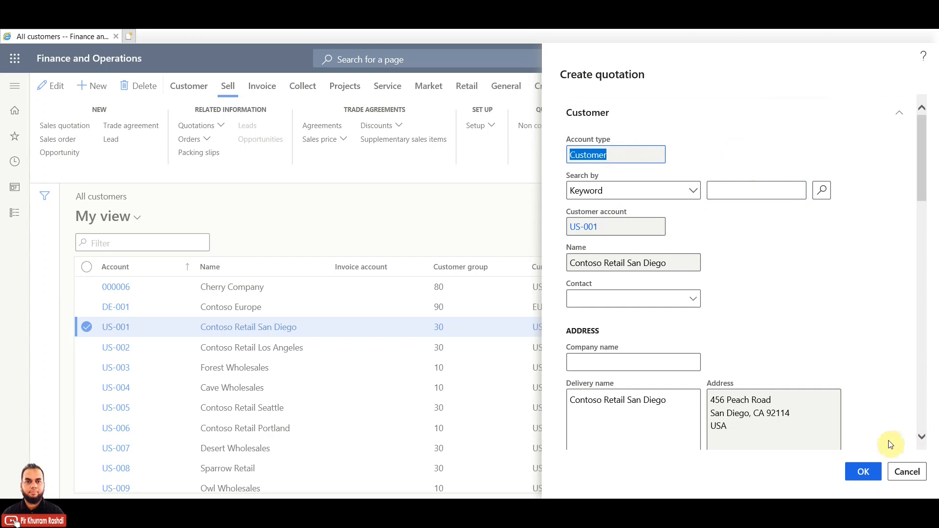
pyautogui.click(900, 472)
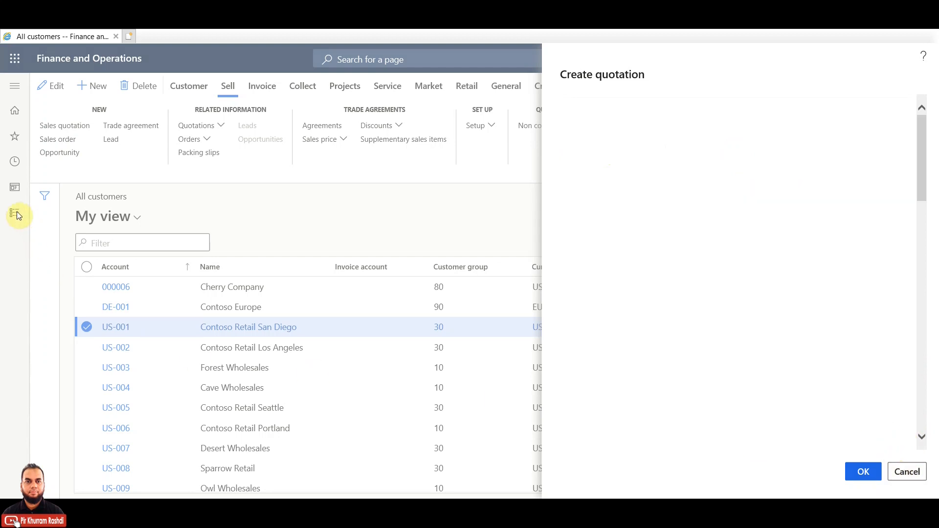
# Return to the All quotations list in Sales and marketing and start creating a new quotation.
pyautogui.click(15, 216)
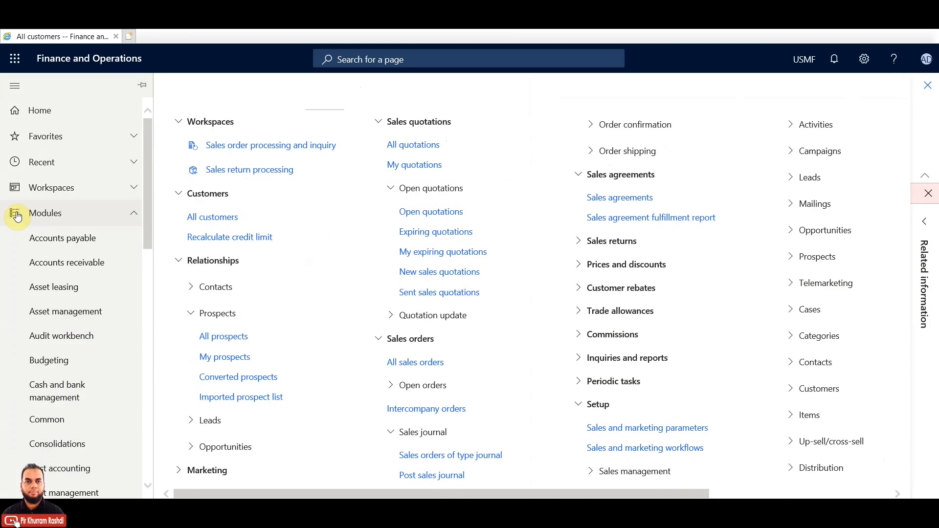
pyautogui.scroll(-5, 91, 349)
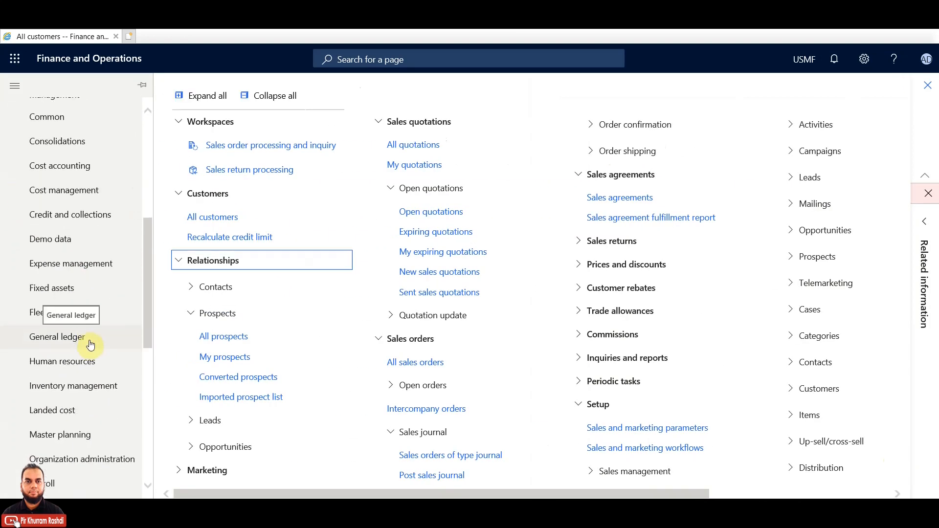
pyautogui.click(177, 260)
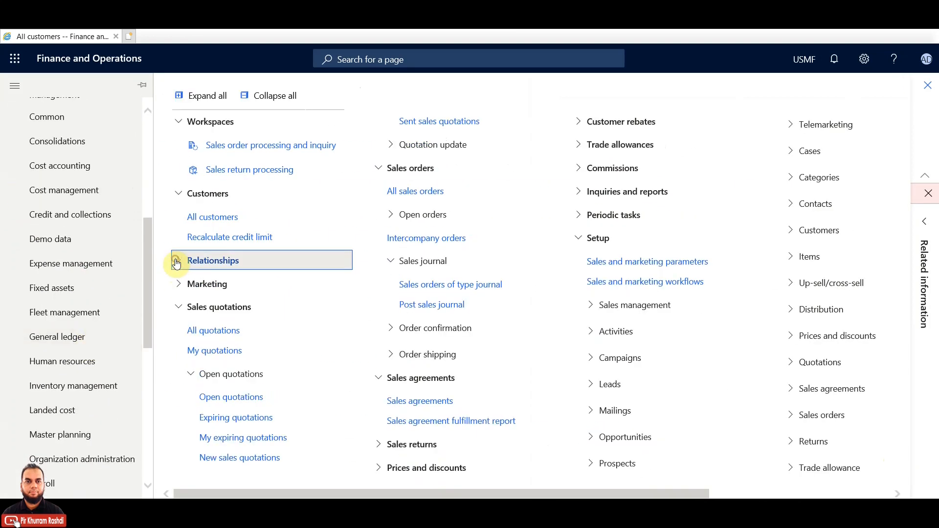
pyautogui.click(200, 326)
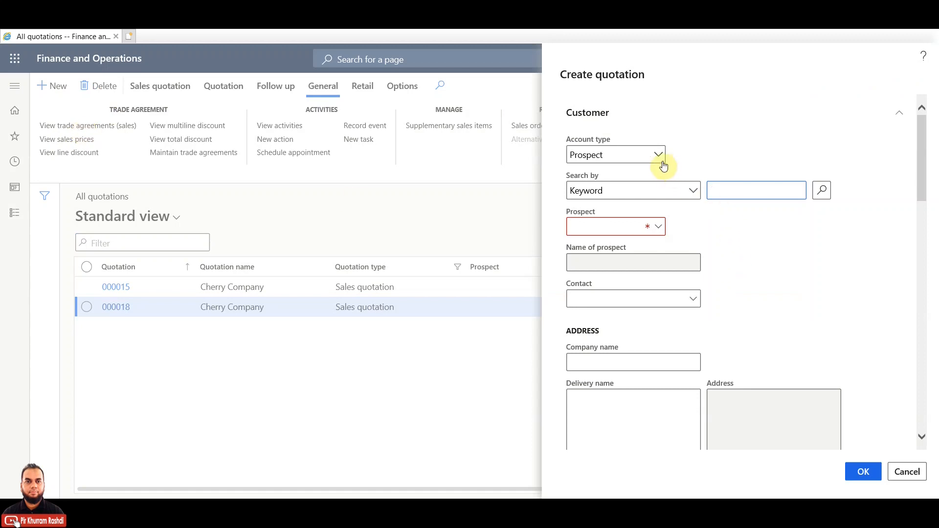
# Keep the account type as Prospect and choose Pine Shopping as the prospect for the new quotation.
pyautogui.click(659, 156)
pyautogui.click(712, 158)
pyautogui.click(662, 228)
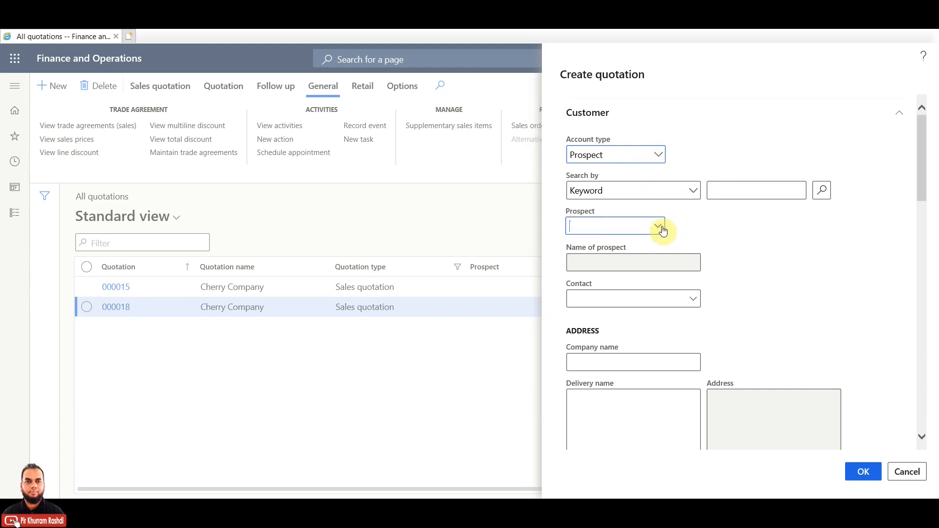
pyautogui.click(661, 227)
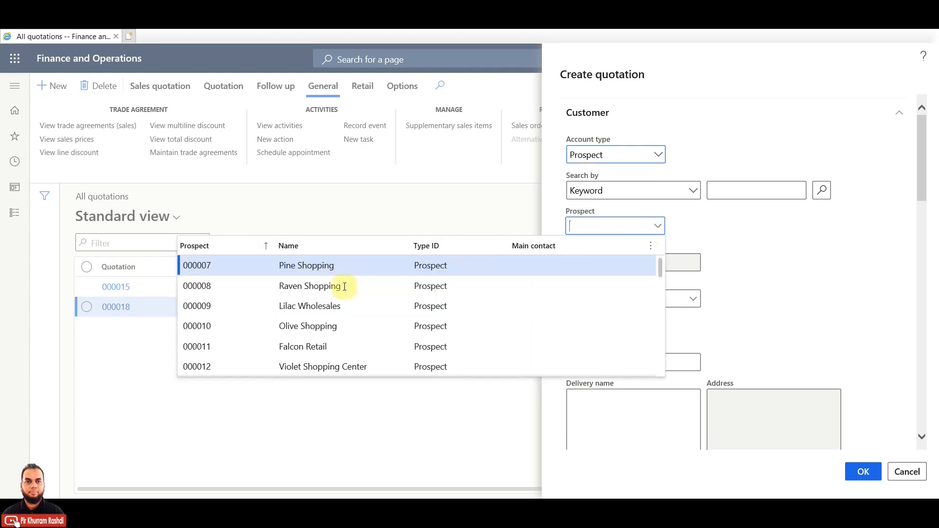
pyautogui.click(206, 267)
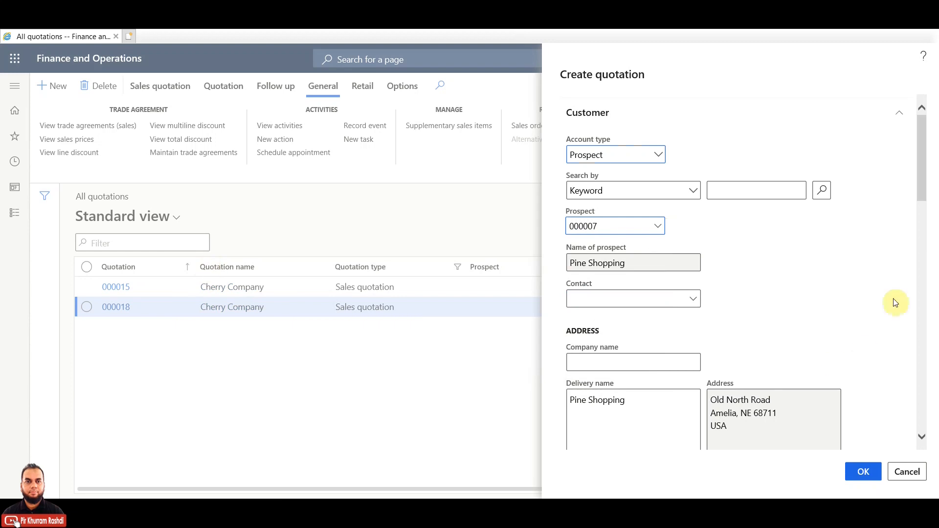
# Review the delivery name and address filled in for the quotation's prospect.
pyautogui.moveTo(922, 155); pyautogui.dragTo(922, 202)
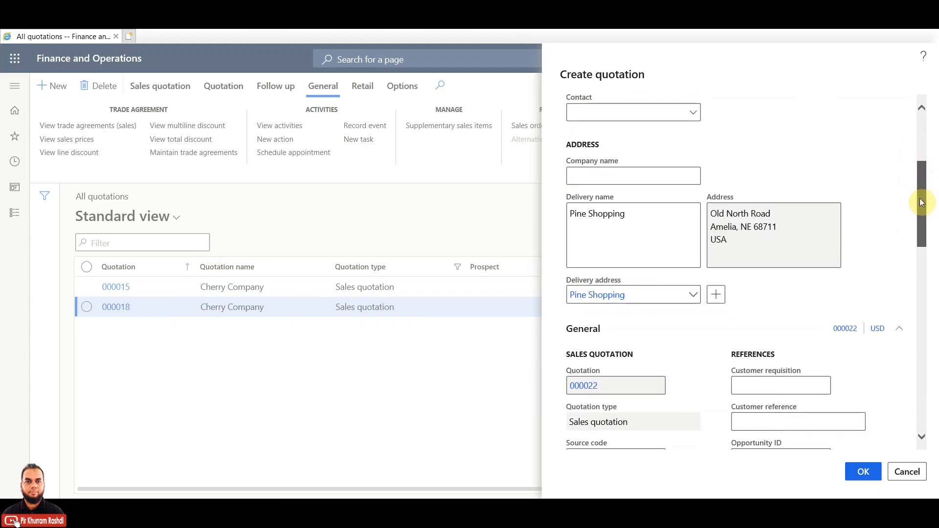
pyautogui.moveTo(630, 223); pyautogui.dragTo(570, 214)
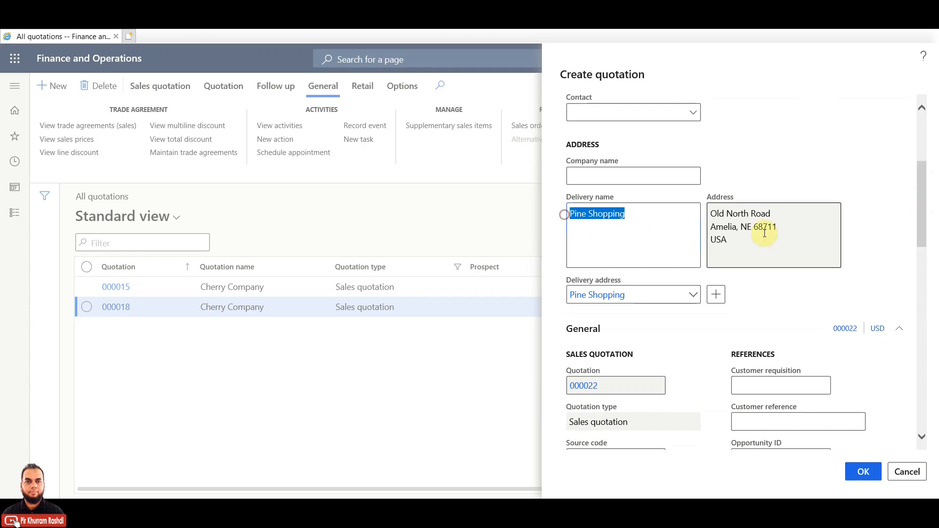
pyautogui.moveTo(772, 248); pyautogui.dragTo(712, 212)
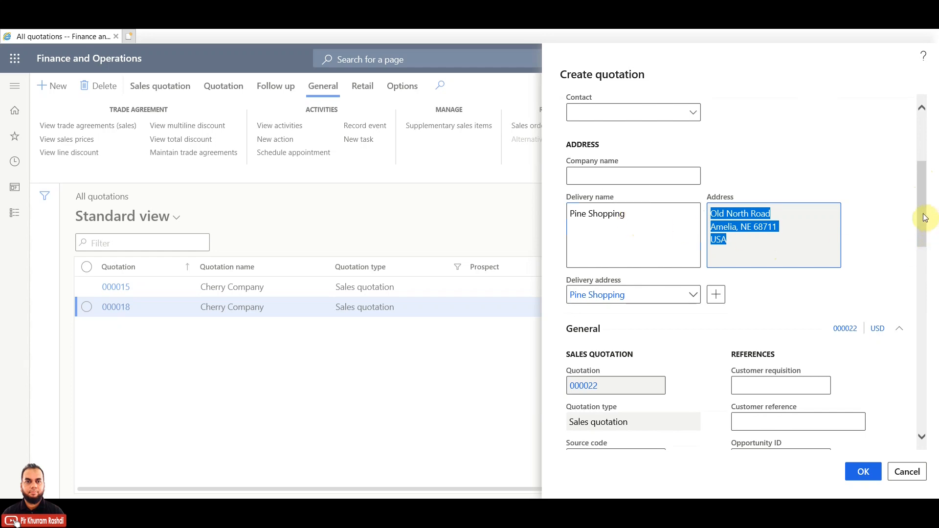
# Review the General section of the new quotation, including its quotation type, currency and expiration date.
pyautogui.moveTo(924, 214); pyautogui.dragTo(606, 221)
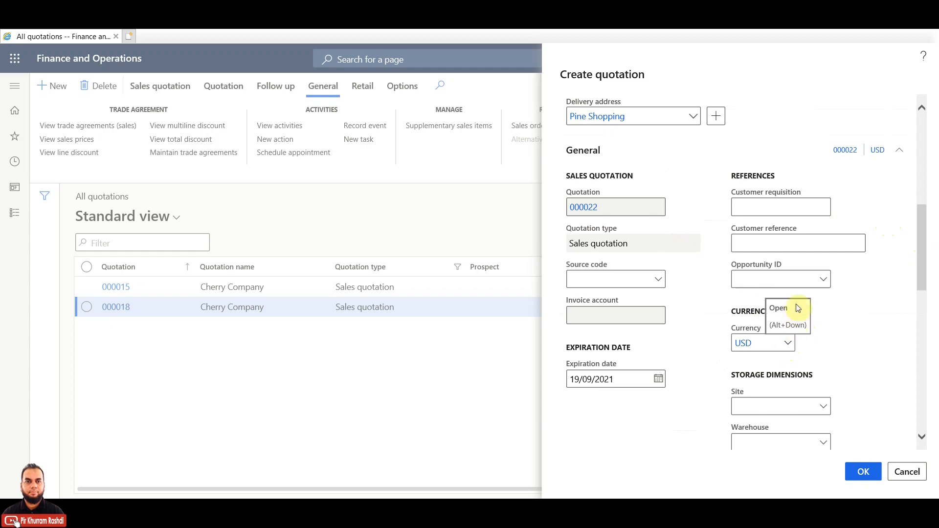
pyautogui.moveTo(924, 255); pyautogui.dragTo(929, 288)
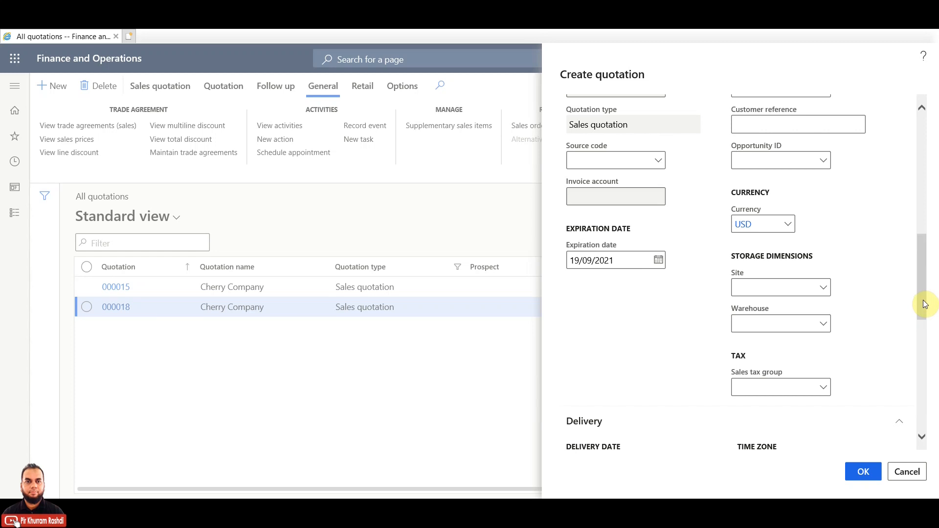
pyautogui.moveTo(621, 262); pyautogui.dragTo(558, 266)
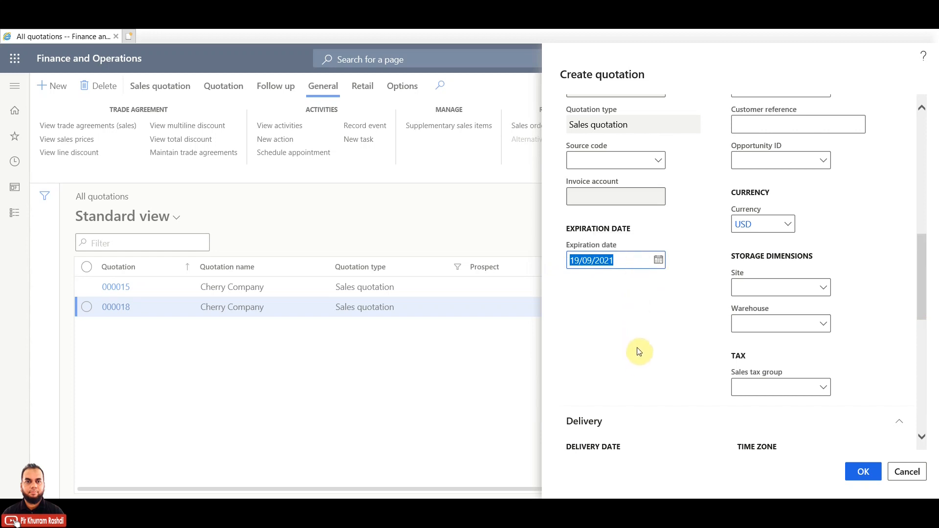
# Set the delivery date control of the new quotation to None.
pyautogui.moveTo(925, 289); pyautogui.dragTo(928, 350)
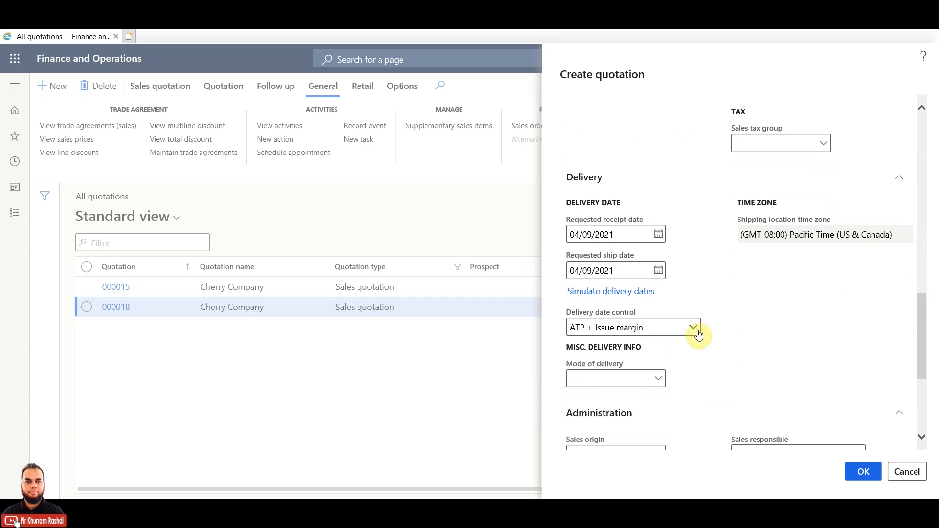
pyautogui.click(695, 331)
pyautogui.click(654, 348)
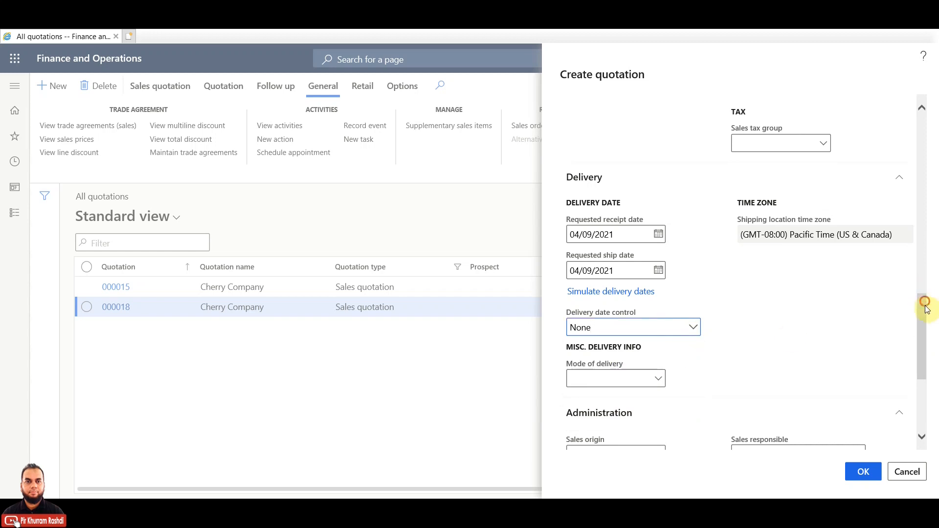
# Check the available modes of delivery for the quotation without choosing one.
pyautogui.moveTo(926, 305); pyautogui.dragTo(926, 336)
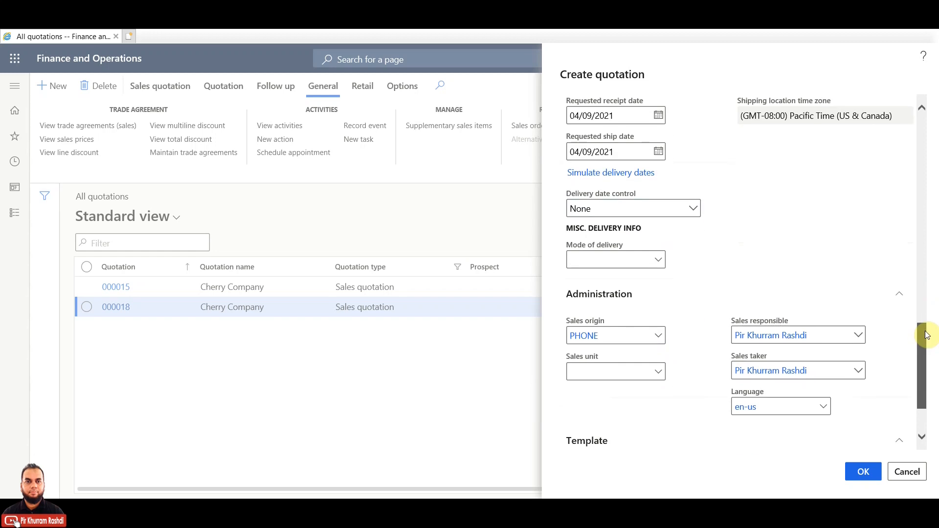
pyautogui.click(658, 261)
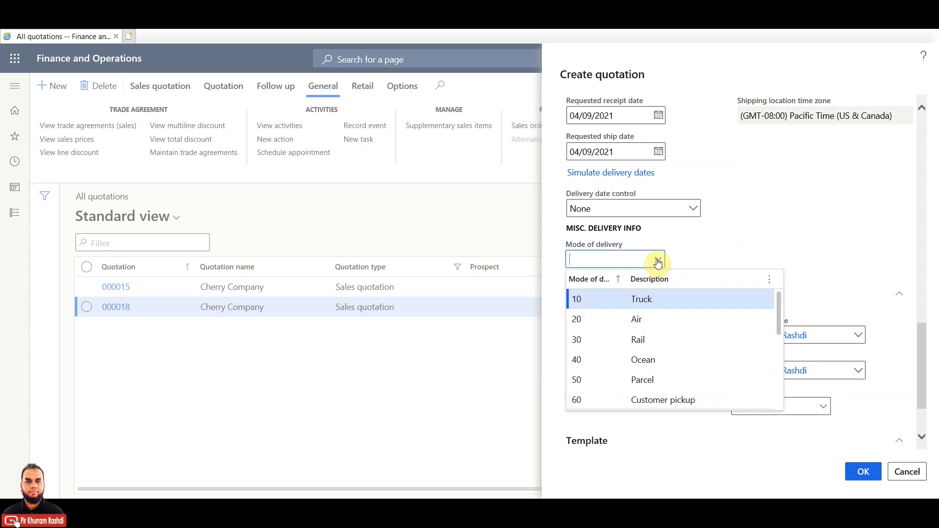
pyautogui.click(783, 236)
# Review the sales taker and sales responsible in the Administration section, along with the template settings.
pyautogui.moveTo(923, 342); pyautogui.dragTo(927, 365)
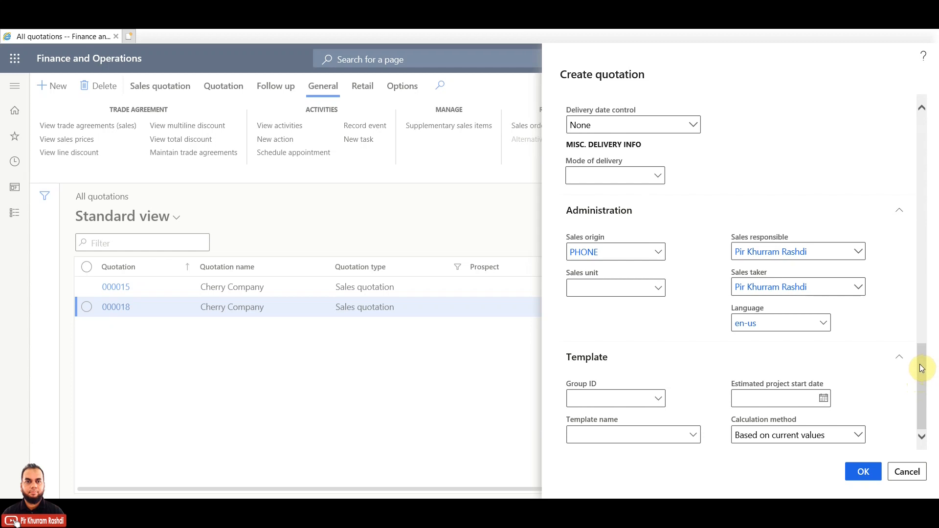
pyautogui.click(821, 289)
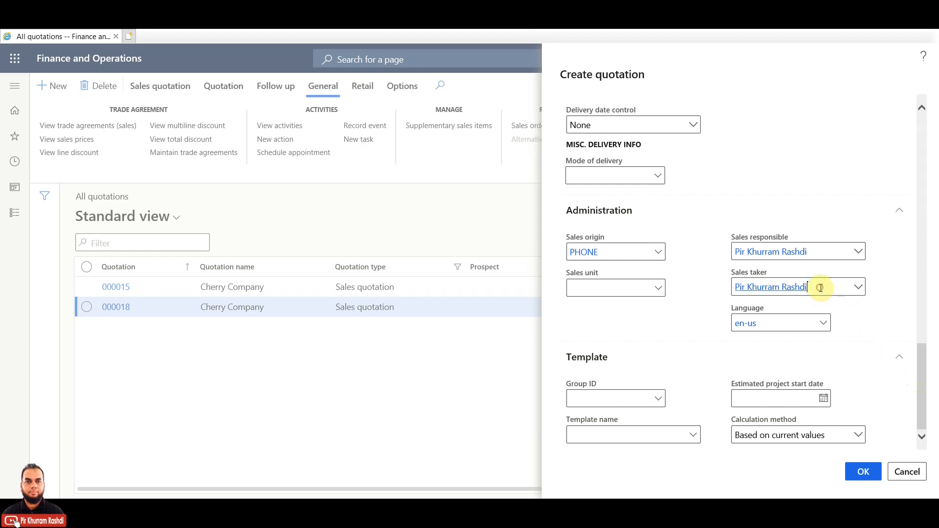
pyautogui.moveTo(812, 287); pyautogui.dragTo(732, 288)
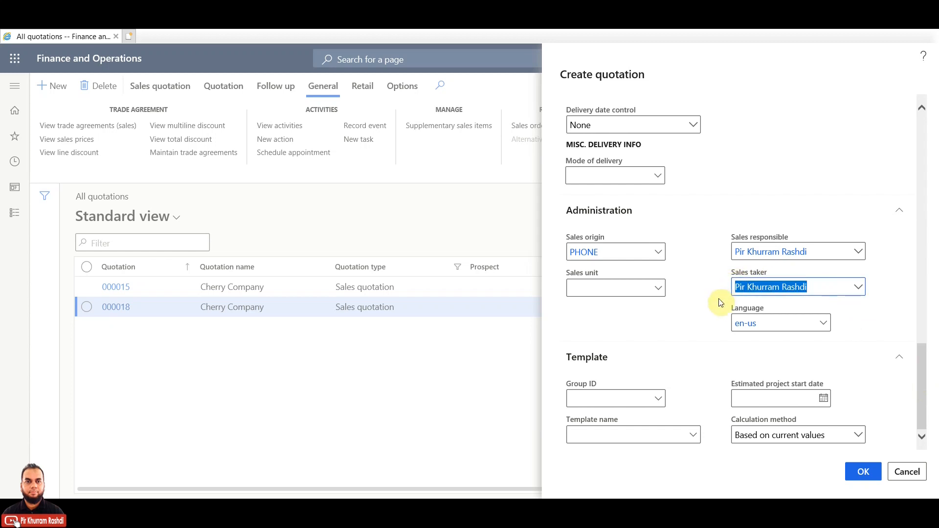
pyautogui.click(829, 250)
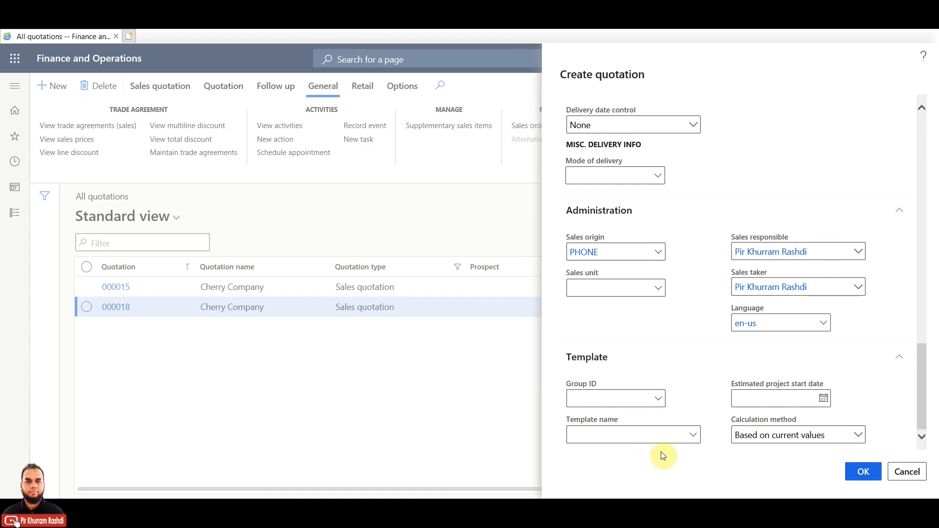
# Check the prospect details once more and confirm the creation of the Pine Shopping quotation.
pyautogui.moveTo(922, 380); pyautogui.dragTo(928, 144)
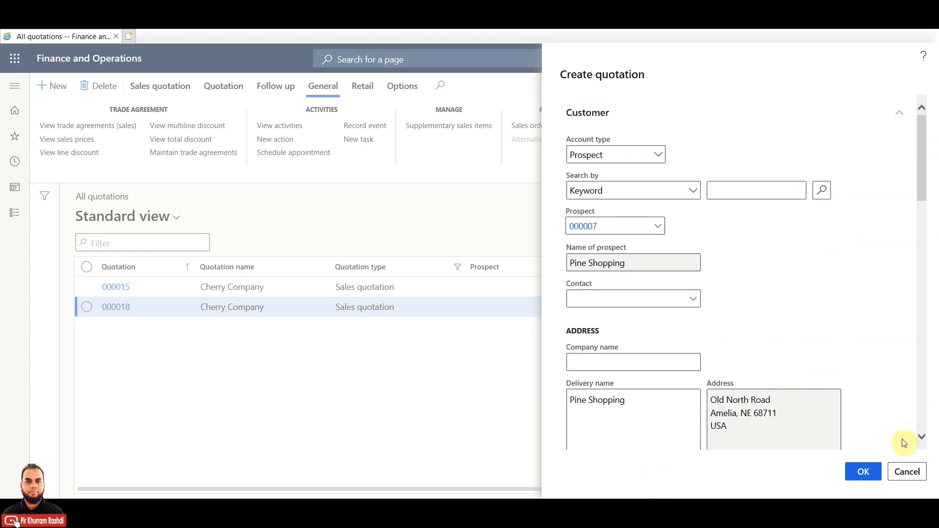
pyautogui.click(865, 474)
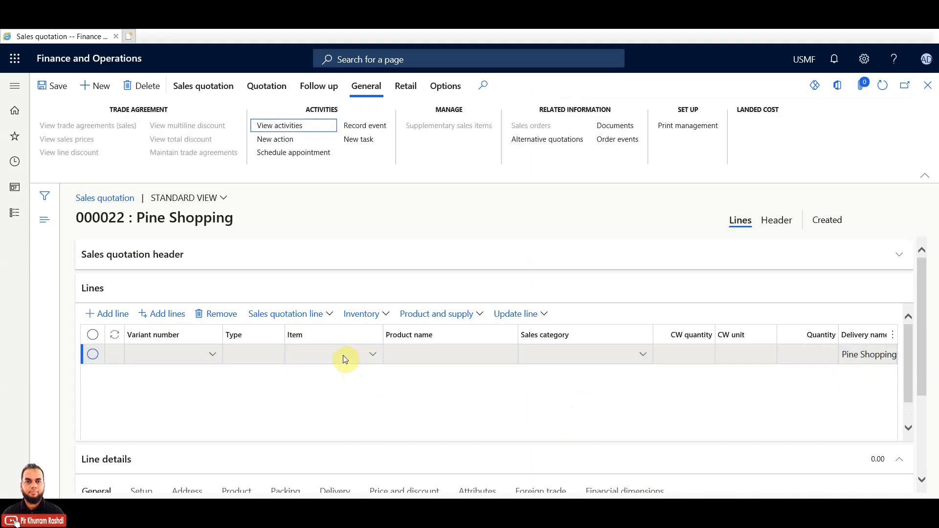
# Open the header view of the Pine Shopping quotation and review its Setup section, including the sales tax group.
pyautogui.click(777, 222)
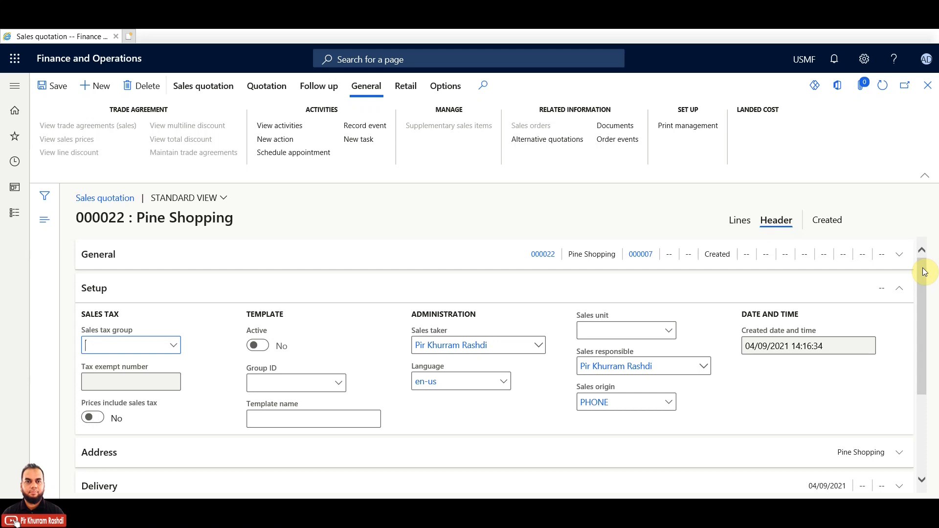
pyautogui.moveTo(924, 272); pyautogui.dragTo(924, 279)
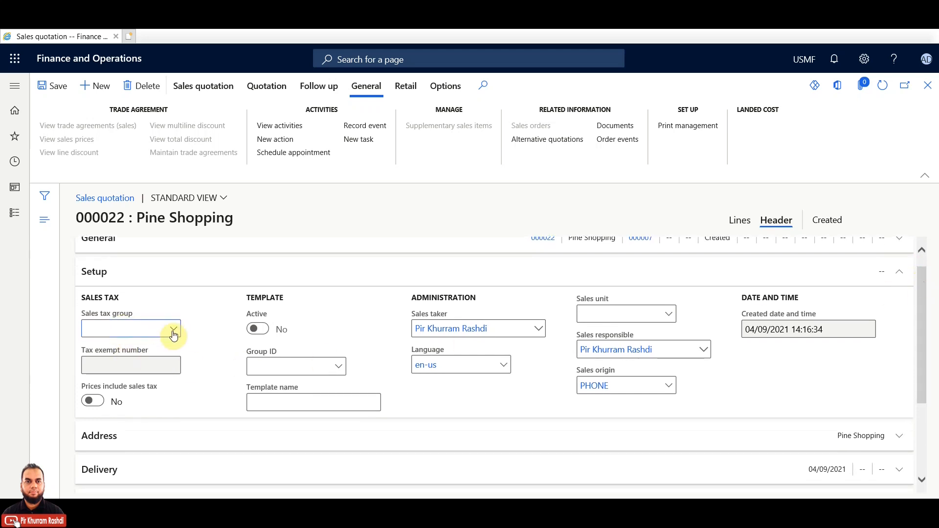
pyautogui.click(137, 327)
pyautogui.click(138, 327)
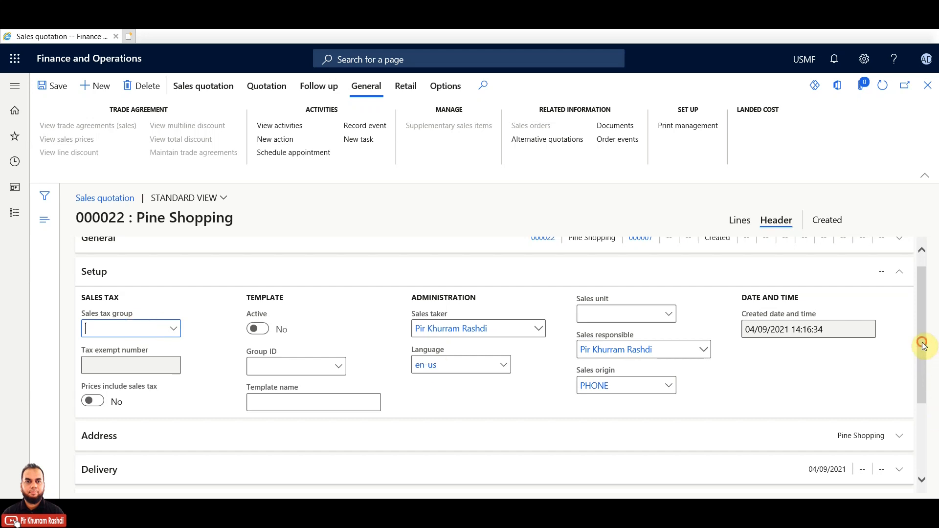
pyautogui.moveTo(924, 347); pyautogui.dragTo(930, 377)
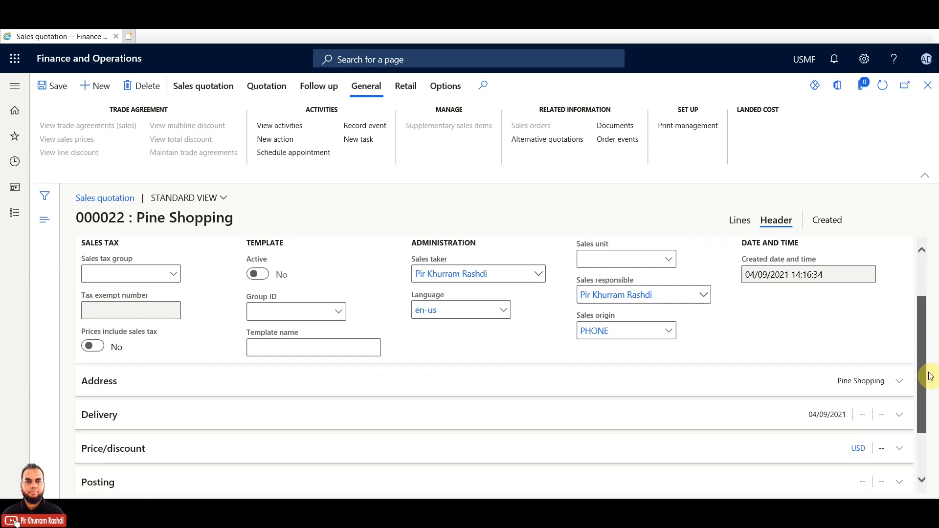
pyautogui.moveTo(930, 376); pyautogui.dragTo(938, 415)
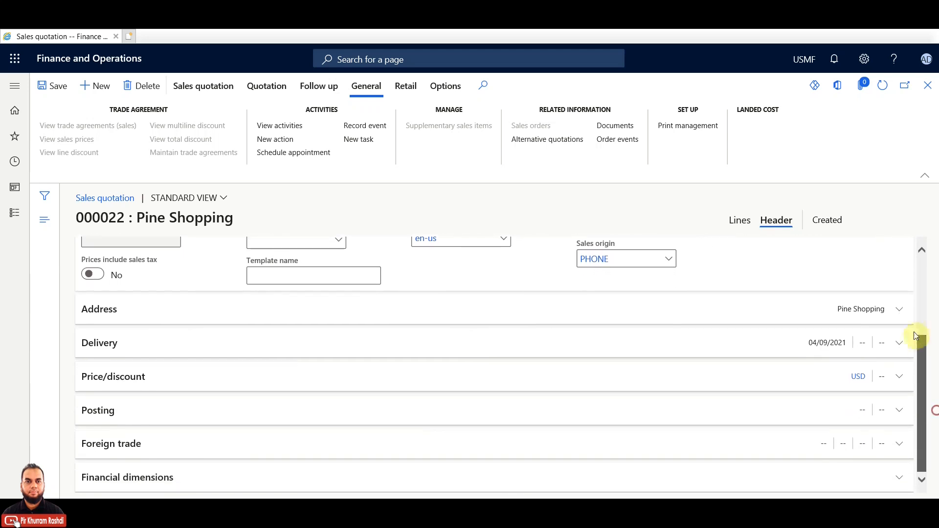
# Review the Address and Delivery sections of the quotation header, collapsing each one after viewing.
pyautogui.click(904, 318)
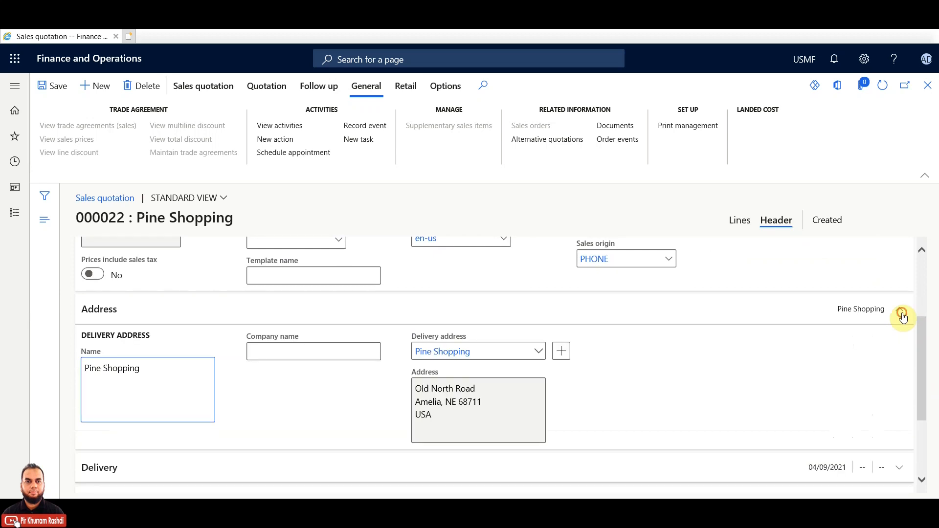
pyautogui.click(904, 317)
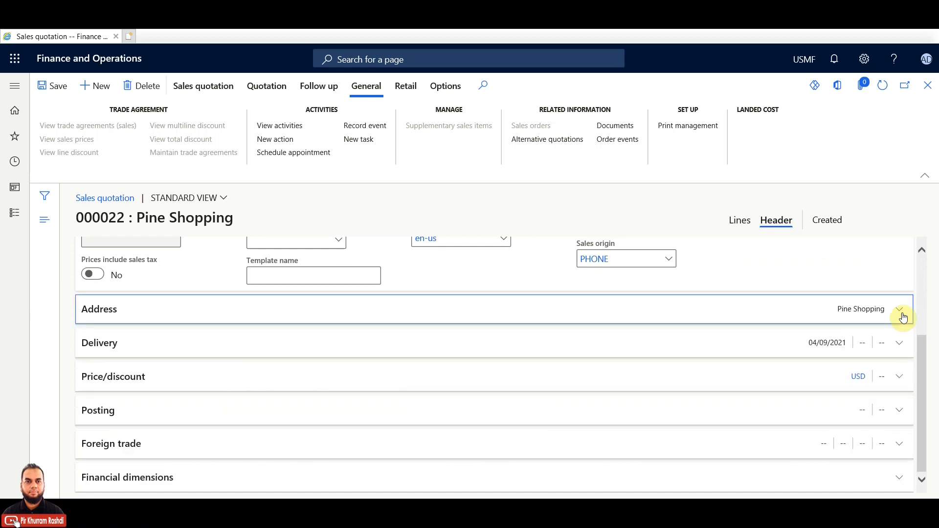
pyautogui.click(908, 346)
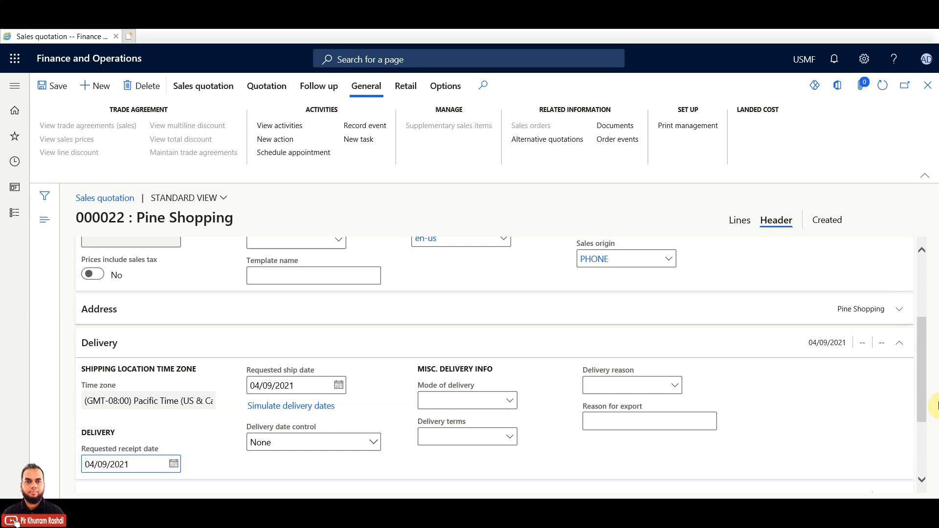
pyautogui.click(905, 349)
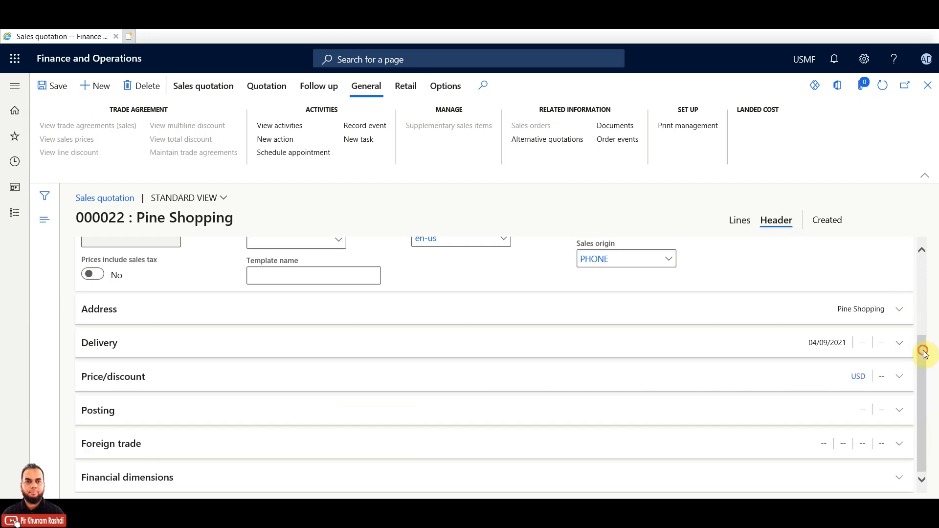
# Examine the Price/discount section of the header, including the currency, total discount and available cash discount codes.
pyautogui.click(906, 378)
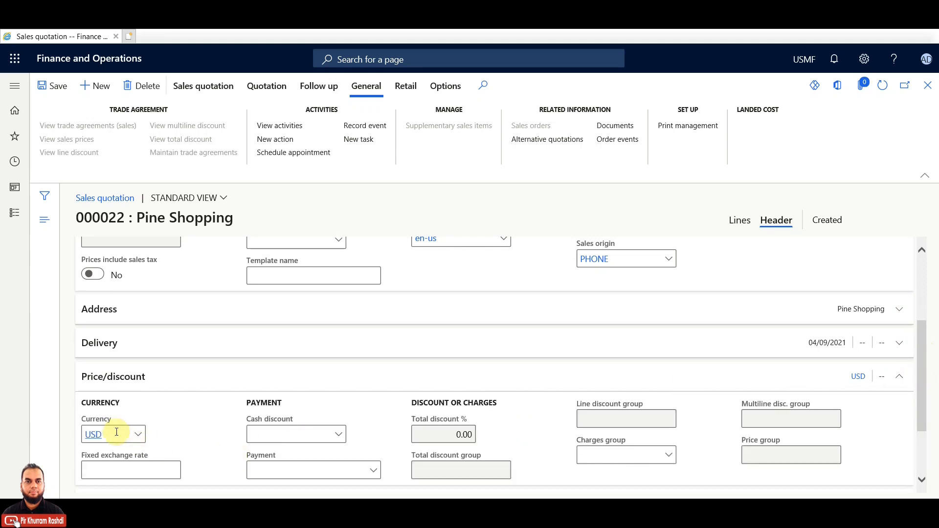
pyautogui.moveTo(117, 436)
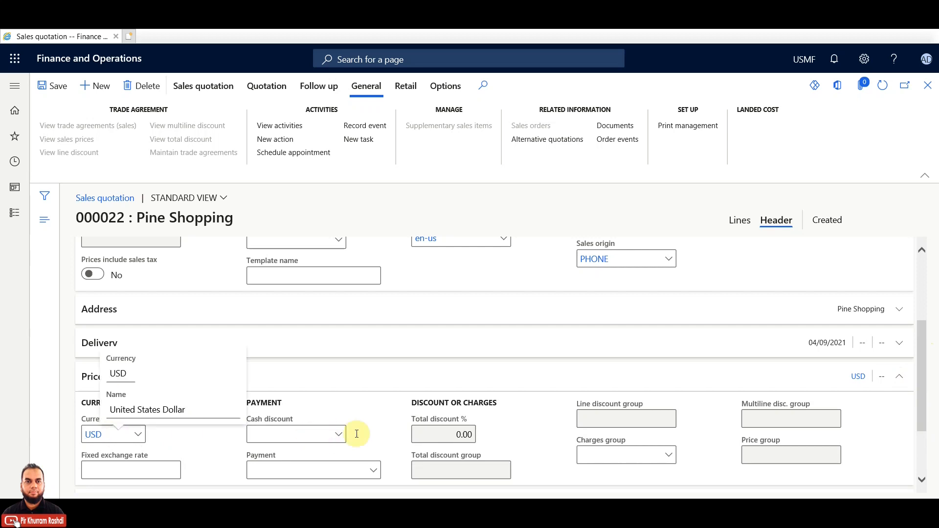
pyautogui.click(433, 434)
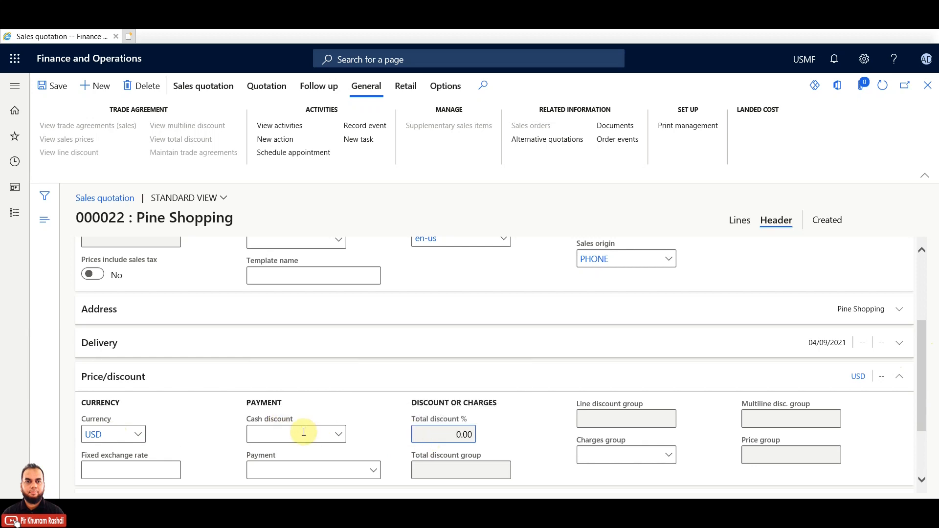
pyautogui.click(341, 435)
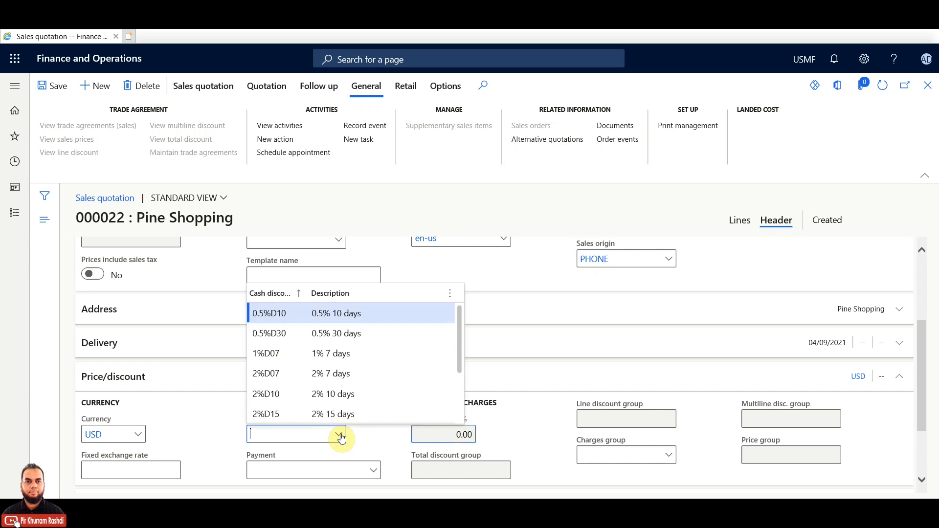
pyautogui.click(424, 433)
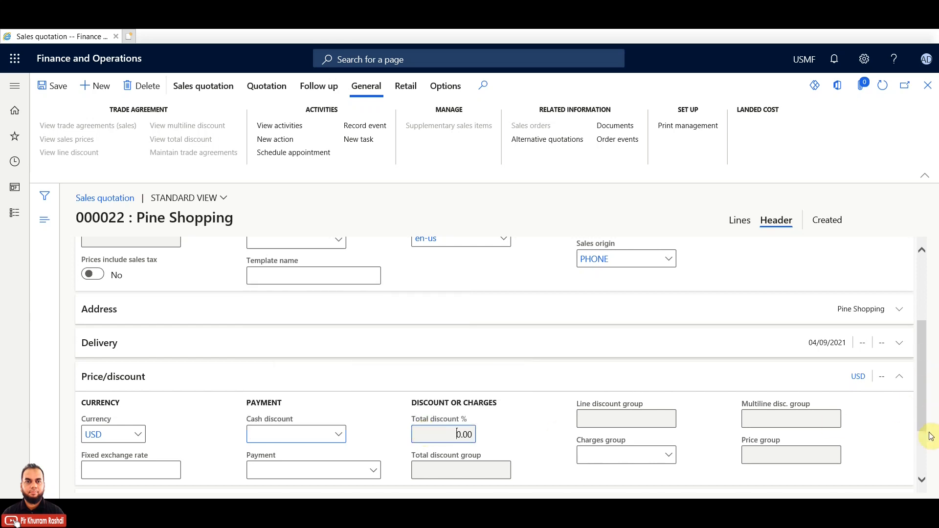
# Expand the Financial dimensions section of the header to view the default dimensions, and return to the header's beginning.
pyautogui.scroll(-2, 929, 431)
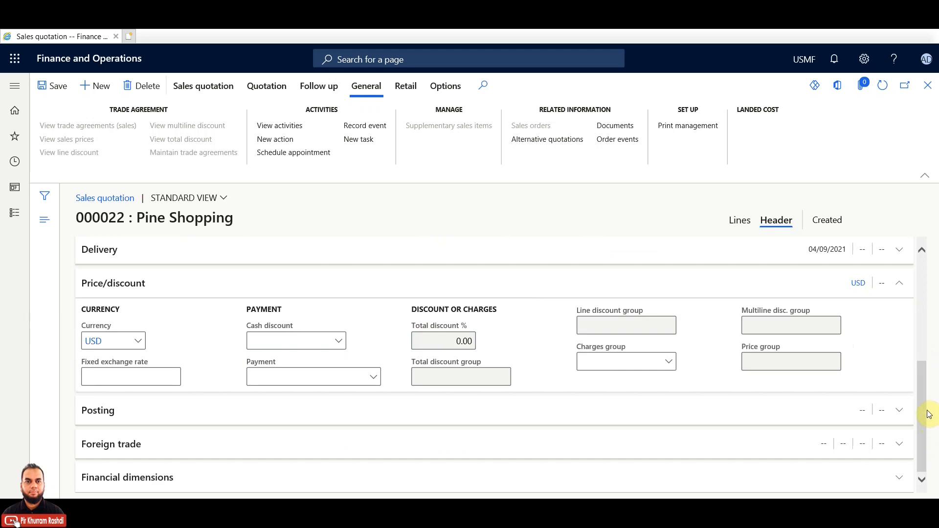
pyautogui.click(904, 477)
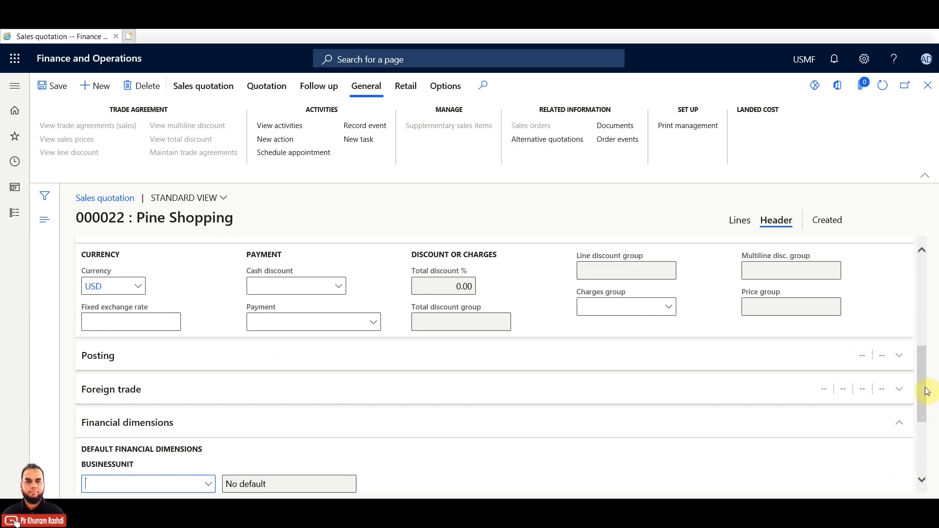
pyautogui.moveTo(926, 390); pyautogui.dragTo(923, 261)
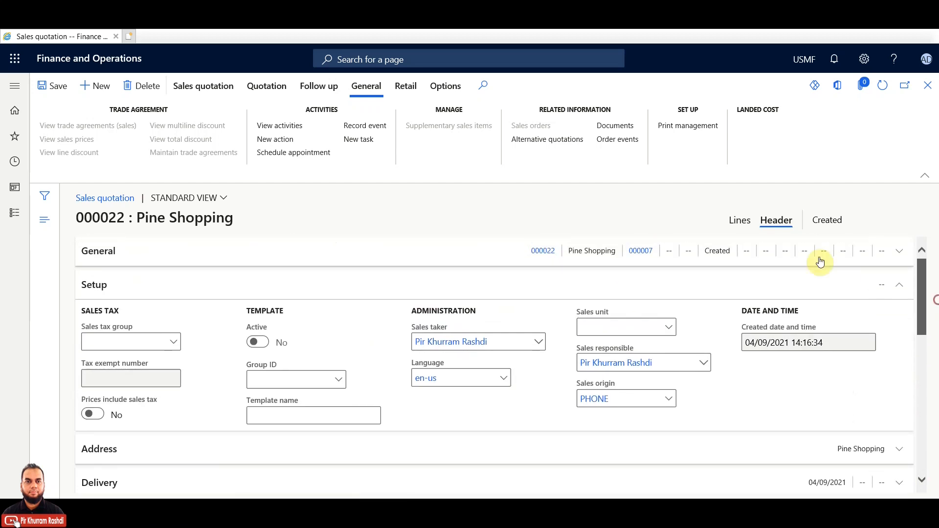
# Return to the quotation's lines view and choose item 4401, Proseware 50W Car Radio, for the first line.
pyautogui.click(745, 222)
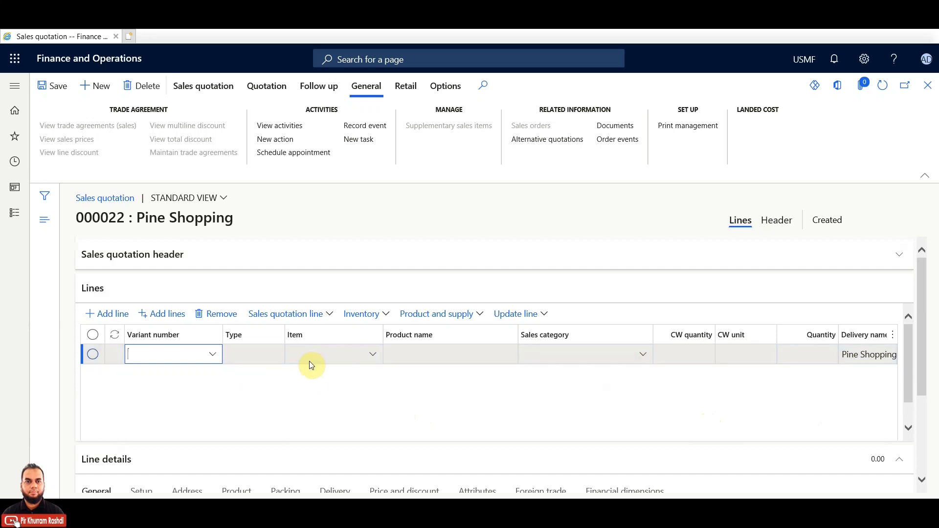
pyautogui.moveTo(924, 378)
pyautogui.mouseDown()
pyautogui.moveTo(929, 461)
pyautogui.moveTo(928, 360)
pyautogui.mouseUp()
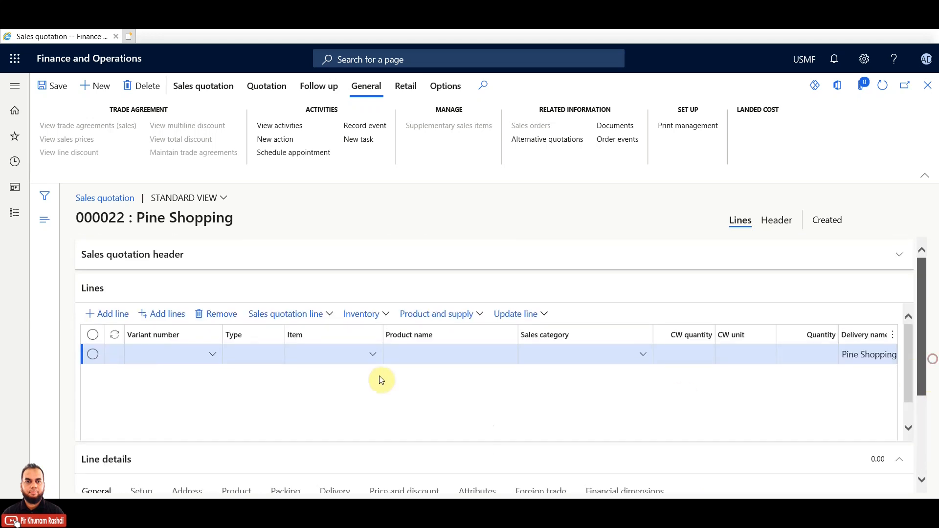
pyautogui.click(371, 358)
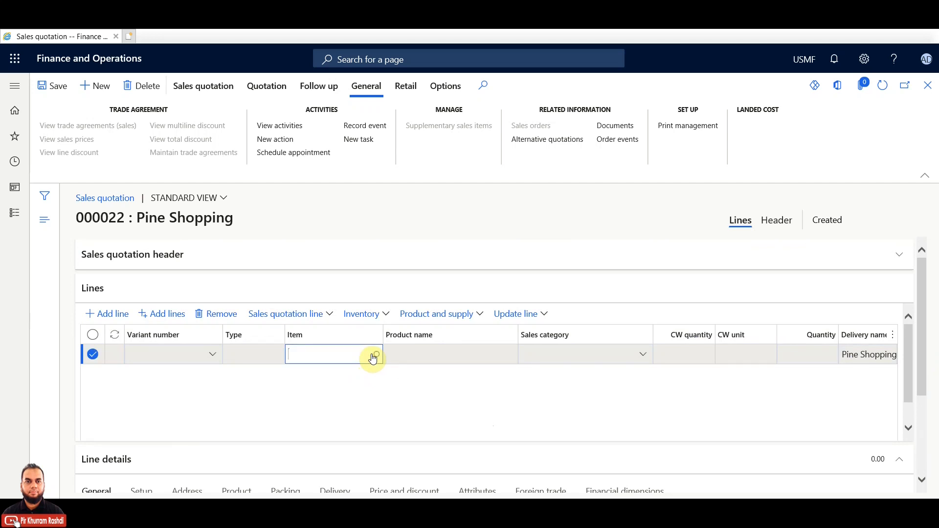
pyautogui.click(372, 358)
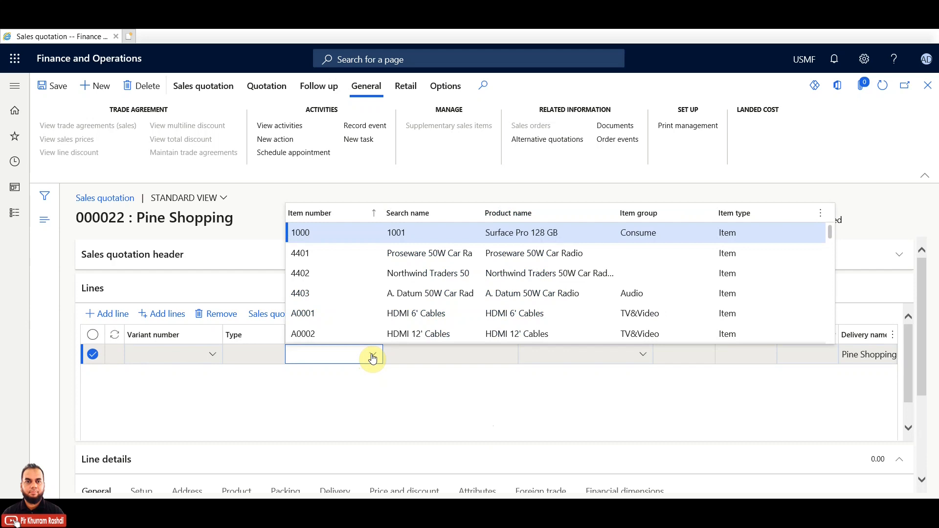
pyautogui.click(335, 259)
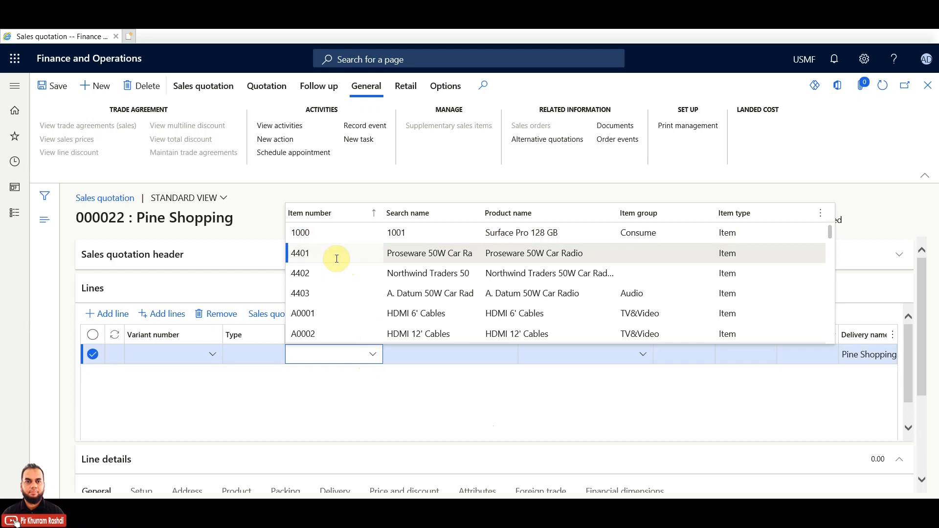
# Enter item 4401 on the first quotation line, and remove that line.
pyautogui.click(306, 254)
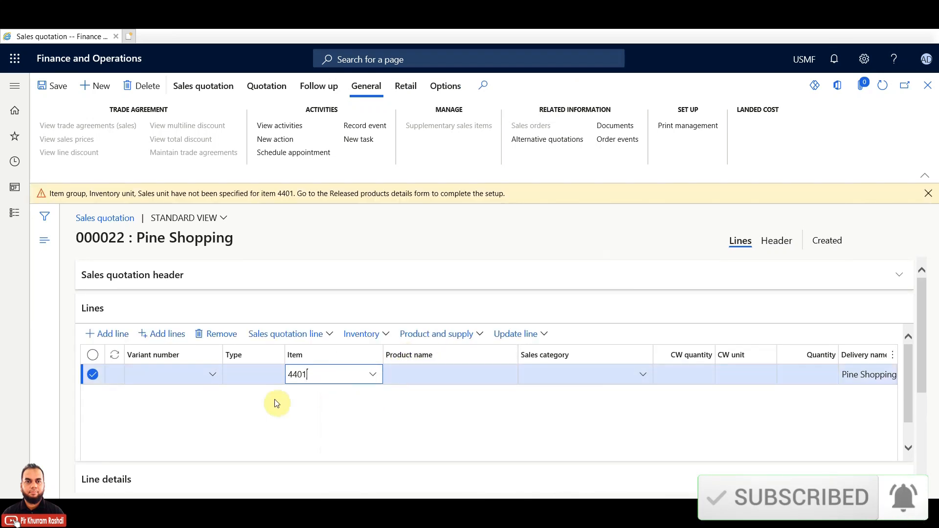
pyautogui.click(93, 375)
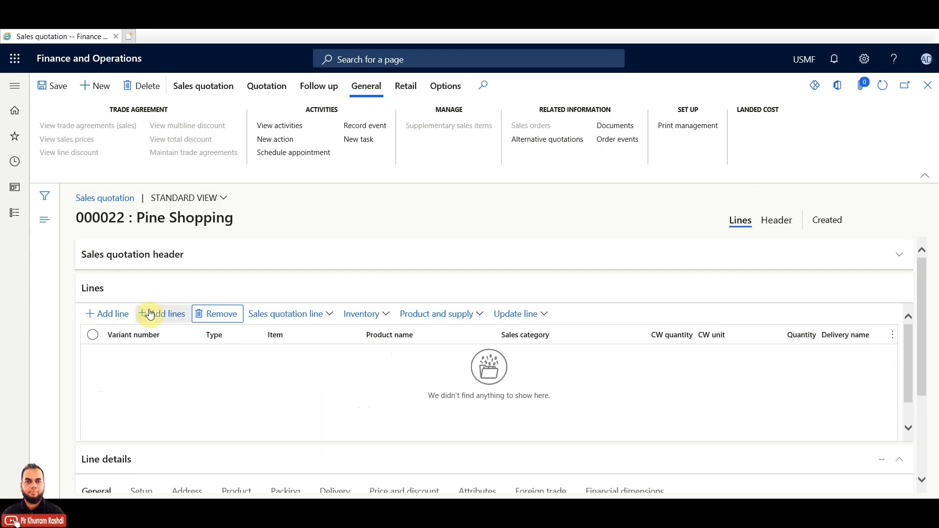
# Add a new quotation line for item A0001, HDMI 6' Cables.
pyautogui.click(108, 314)
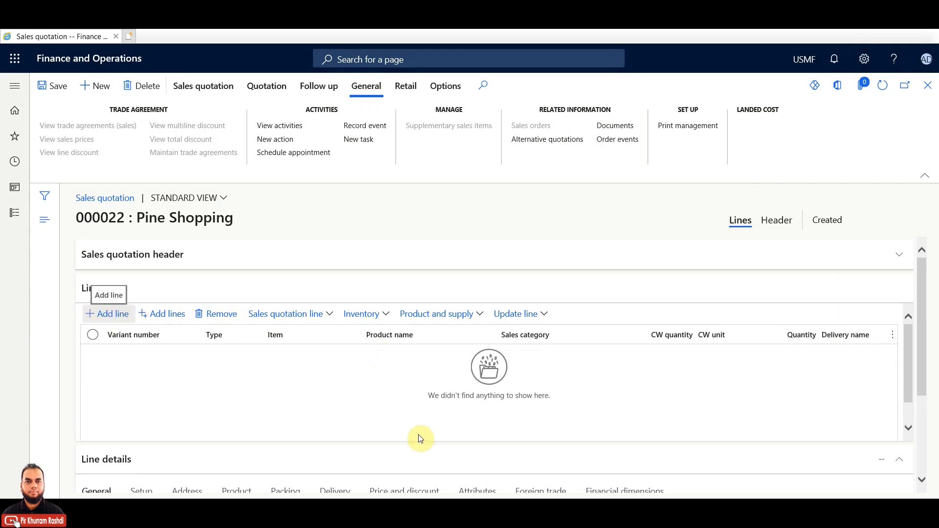
pyautogui.click(374, 358)
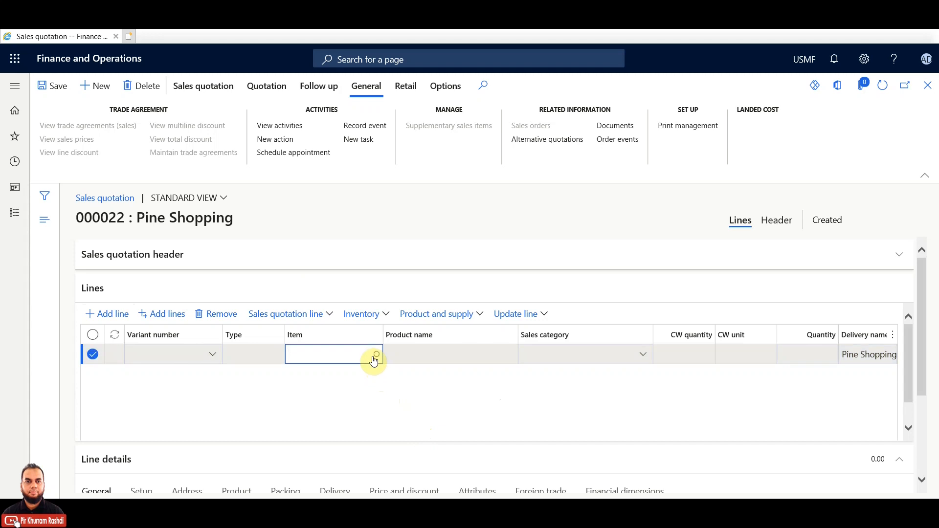
pyautogui.click(375, 356)
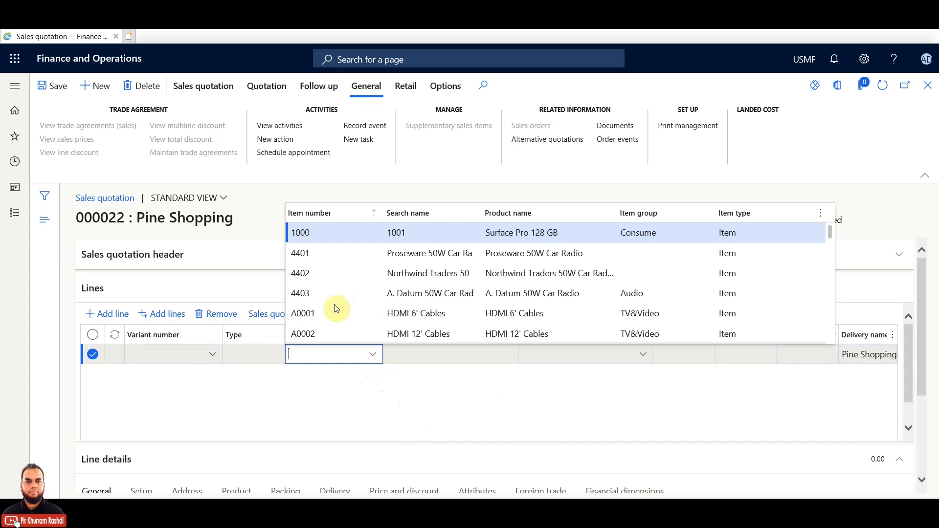
pyautogui.click(319, 313)
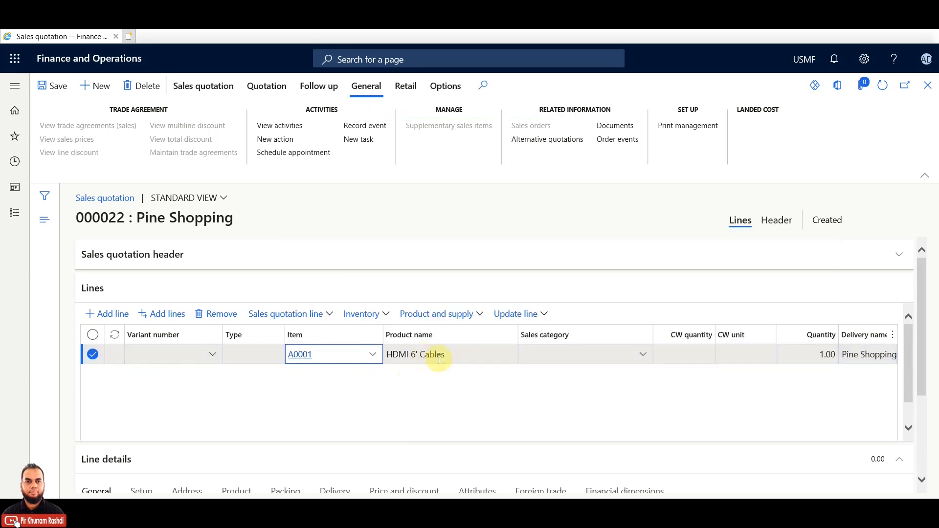
pyautogui.click(459, 356)
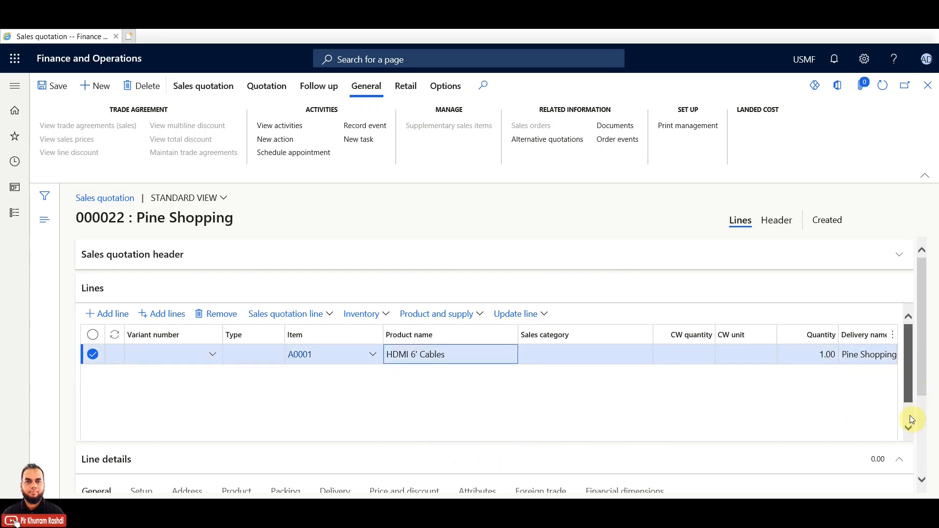
# Assign warehouse 61, the Site 6 main warehouse, to the HDMI 6' Cables line.
pyautogui.scroll(-1, 911, 417)
pyautogui.moveTo(498, 431); pyautogui.dragTo(706, 434)
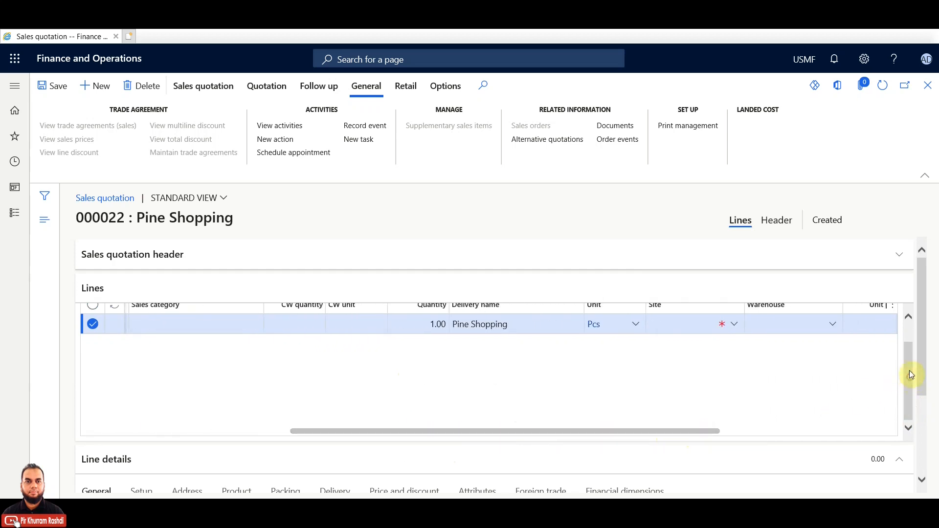
pyautogui.scroll(1, 910, 372)
pyautogui.scroll(-1, 908, 376)
pyautogui.moveTo(666, 432); pyautogui.dragTo(803, 434)
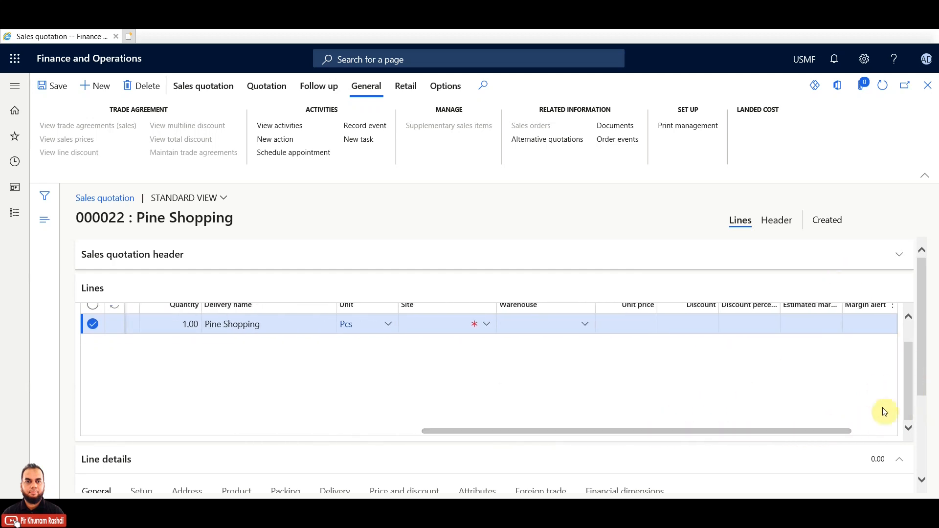
pyautogui.scroll(1, 907, 383)
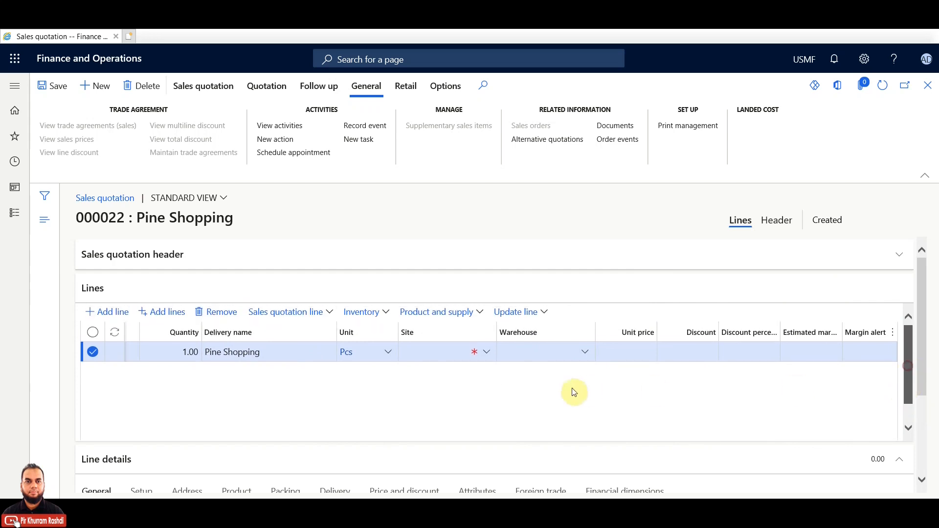
pyautogui.click(586, 356)
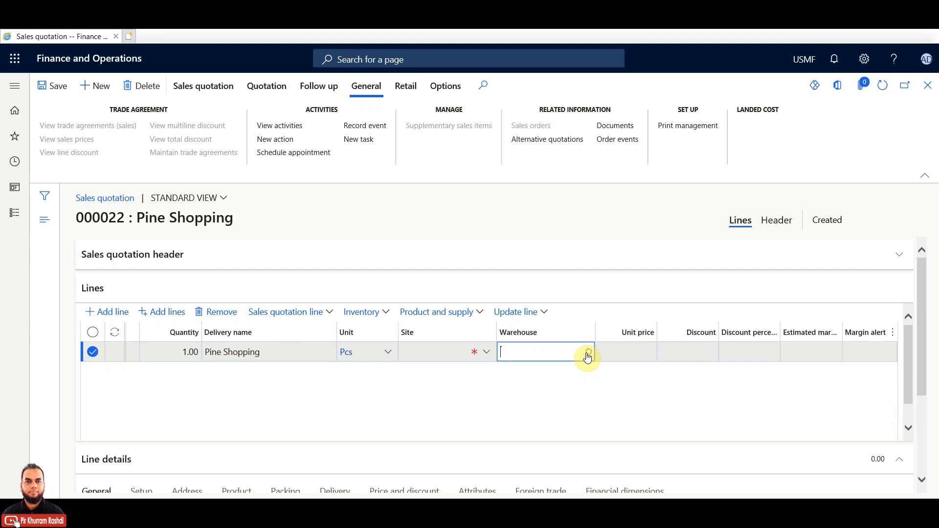
pyautogui.click(588, 356)
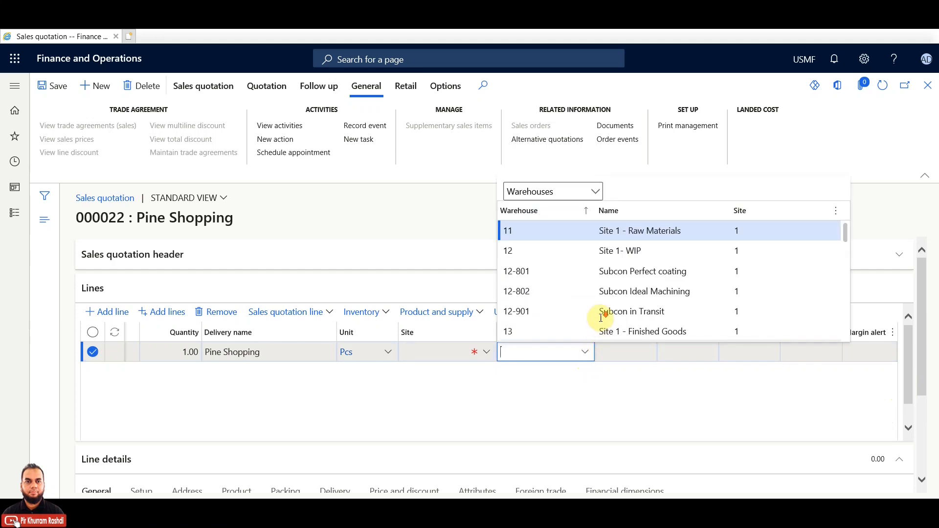
pyautogui.scroll(-5, 602, 318)
pyautogui.scroll(-5, 603, 318)
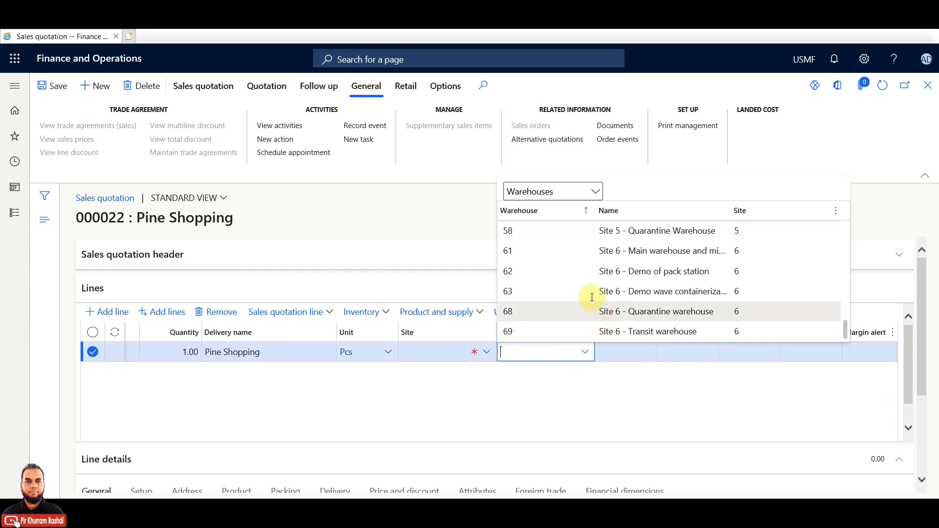
pyautogui.click(560, 251)
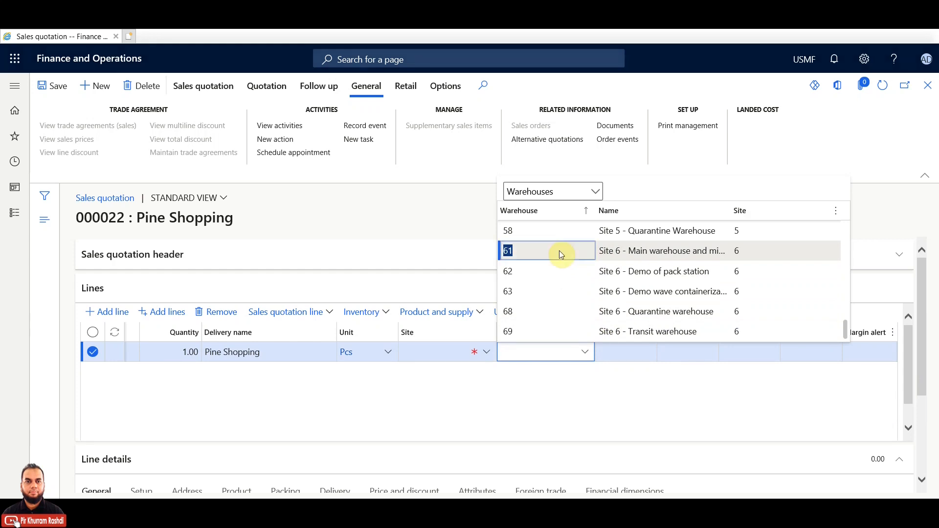
pyautogui.click(560, 251)
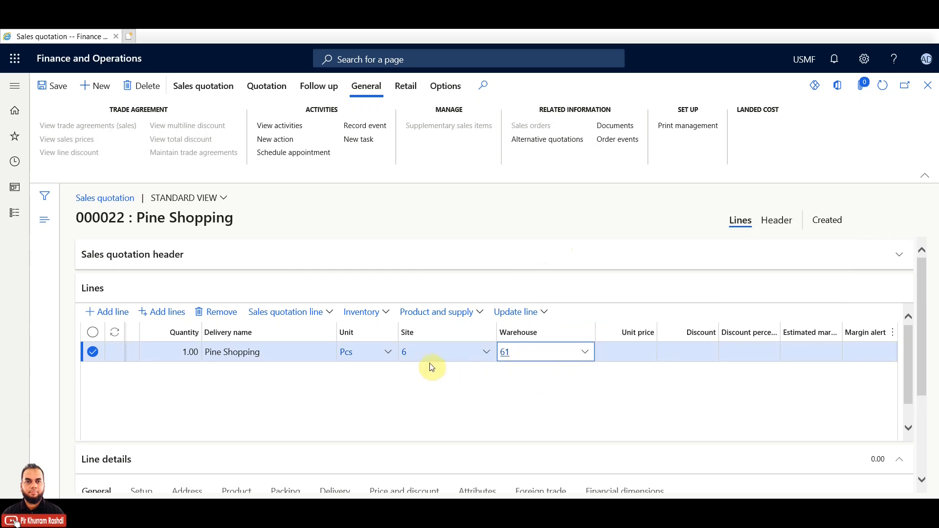
# Set the HDMI 6' Cables line's unit price to 500 and check its discount, margin and net amount columns.
pyautogui.click(634, 353)
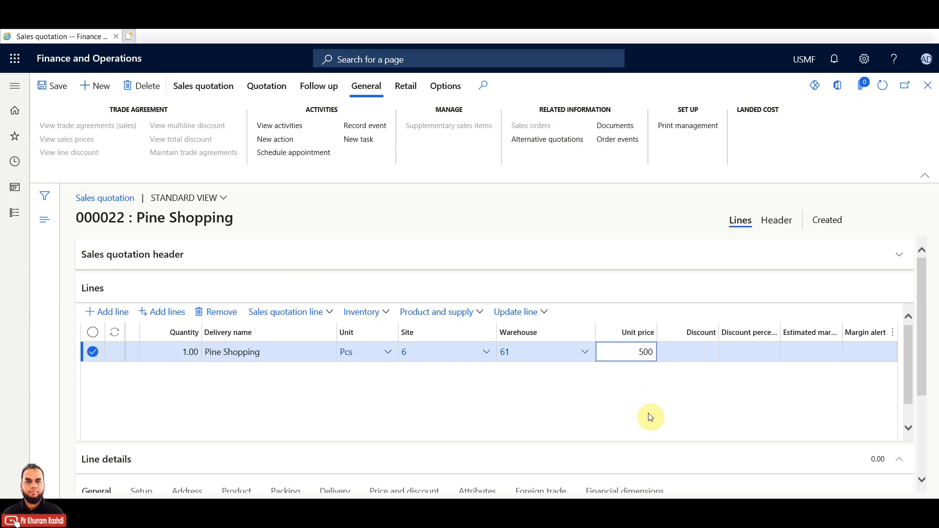
pyautogui.click(687, 350)
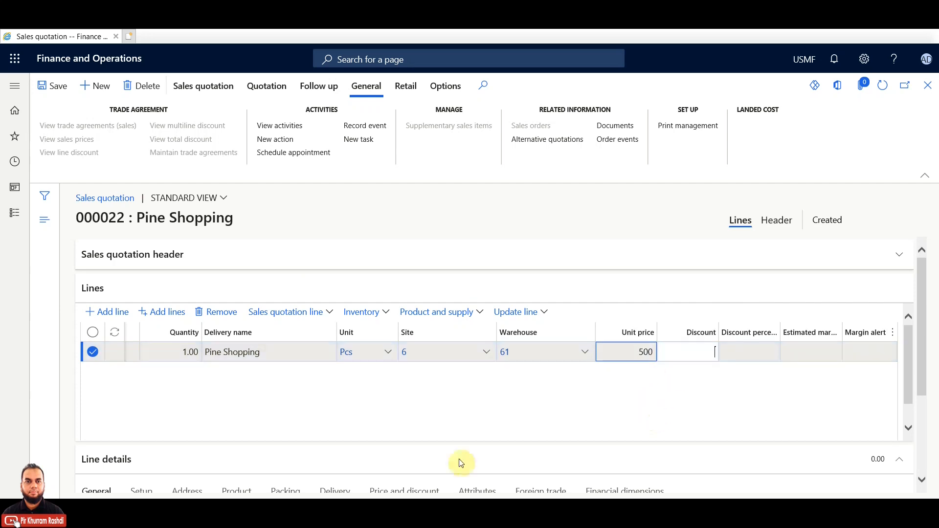
pyautogui.click(750, 351)
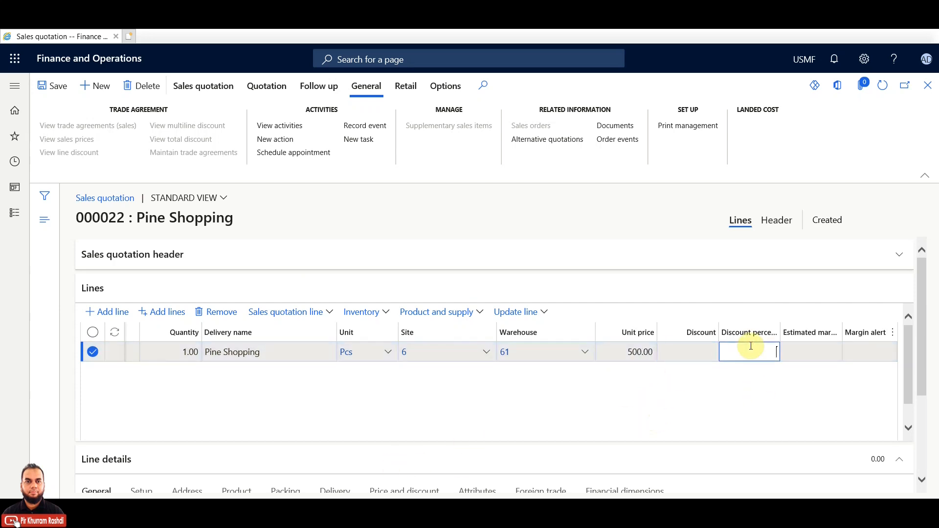
pyautogui.click(696, 351)
pyautogui.click(747, 350)
pyautogui.click(798, 350)
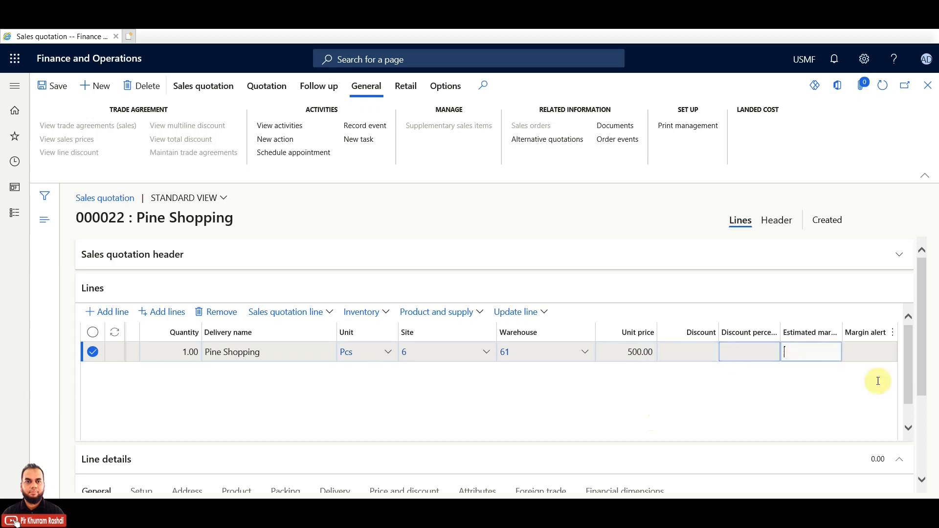
pyautogui.moveTo(905, 387); pyautogui.dragTo(907, 409)
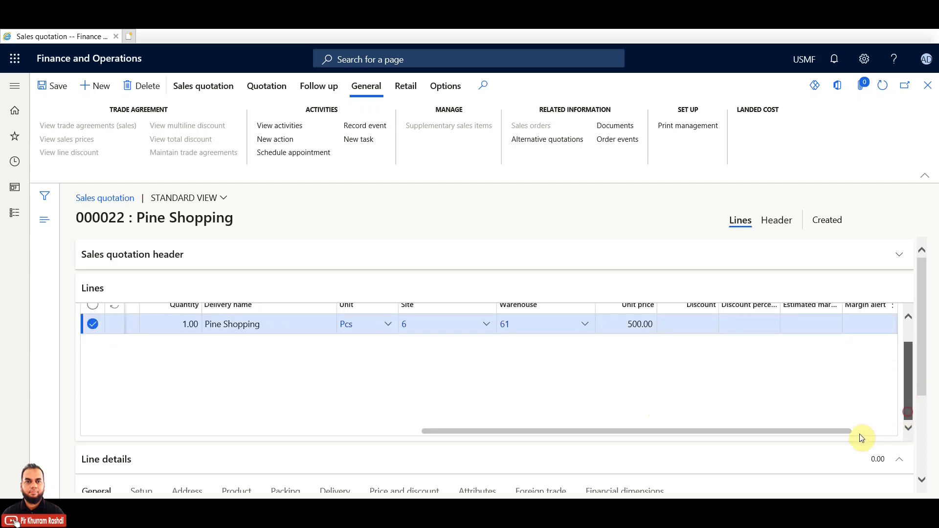
pyautogui.moveTo(841, 431); pyautogui.dragTo(910, 436)
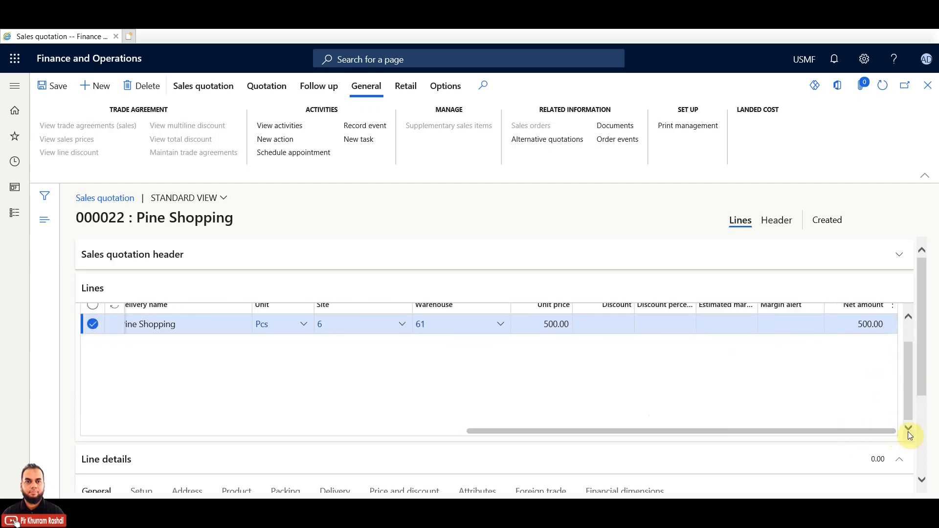
pyautogui.moveTo(870, 433); pyautogui.dragTo(746, 430)
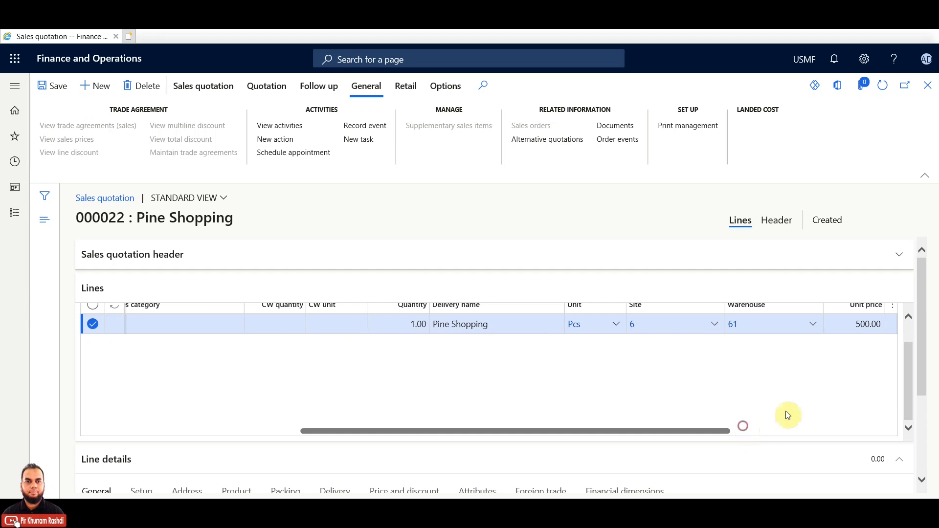
# Add a second quotation line with the sales category Installation from the Auto audio systems branch of the sales hierarchy.
pyautogui.moveTo(911, 364); pyautogui.dragTo(914, 388)
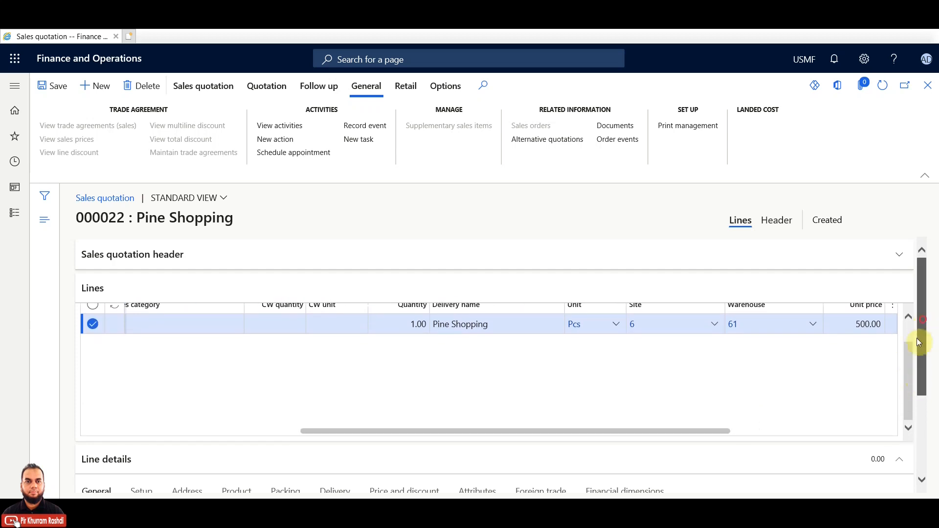
pyautogui.moveTo(910, 352); pyautogui.dragTo(911, 330)
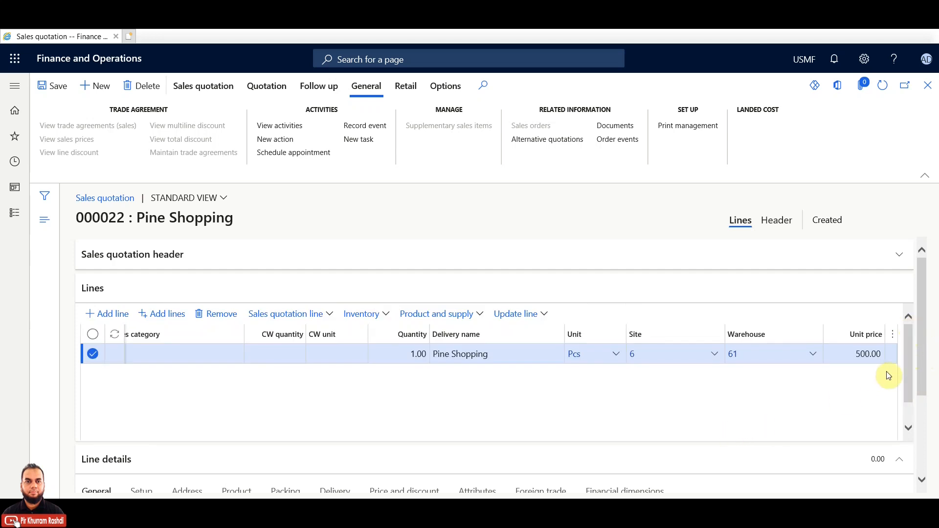
pyautogui.click(127, 316)
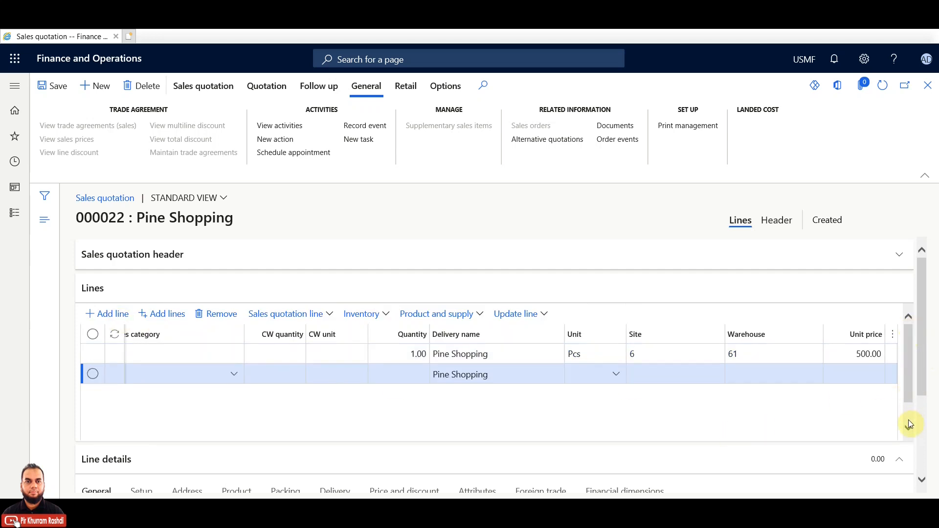
pyautogui.click(909, 426)
pyautogui.moveTo(577, 431); pyautogui.dragTo(316, 433)
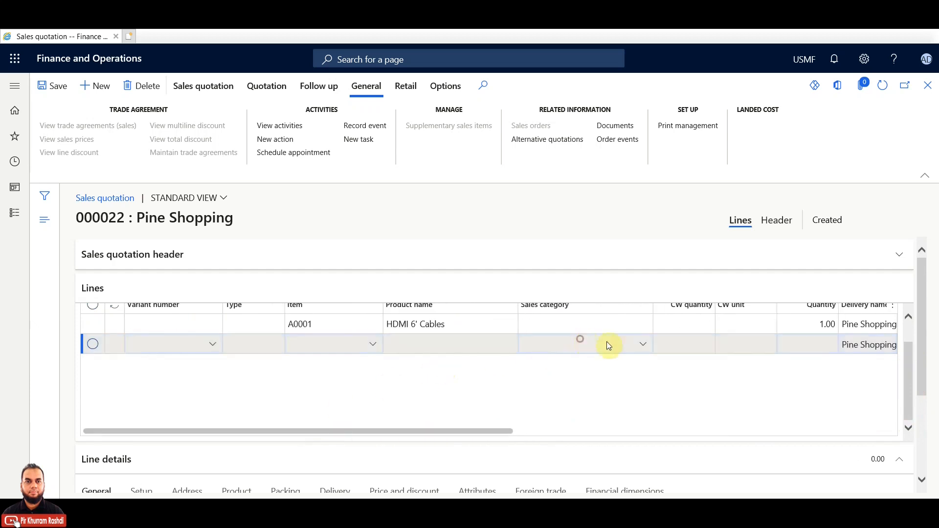
pyautogui.click(643, 345)
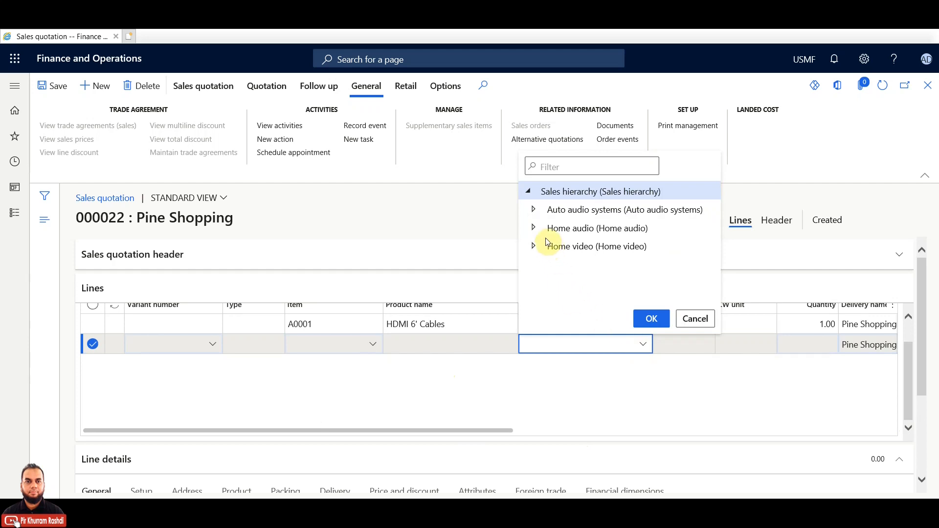
pyautogui.click(535, 205)
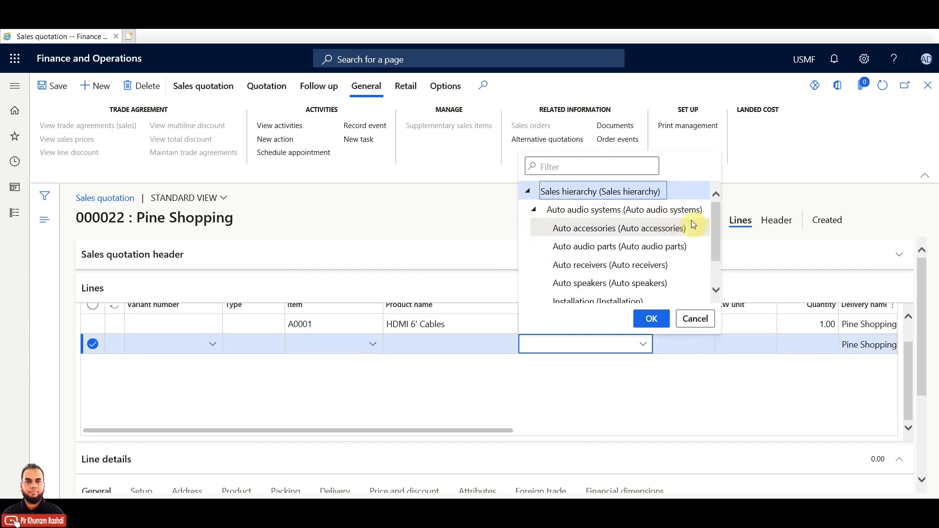
pyautogui.moveTo(720, 219); pyautogui.dragTo(721, 255)
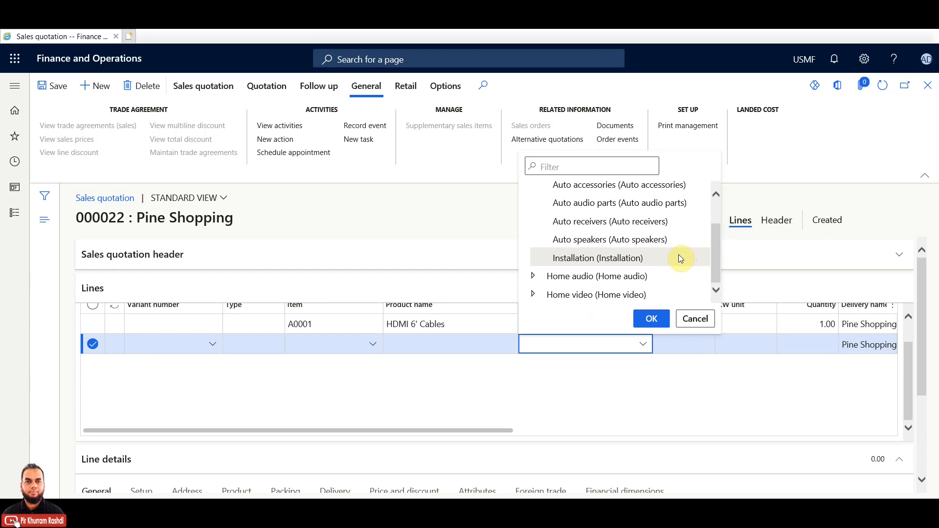
pyautogui.click(648, 262)
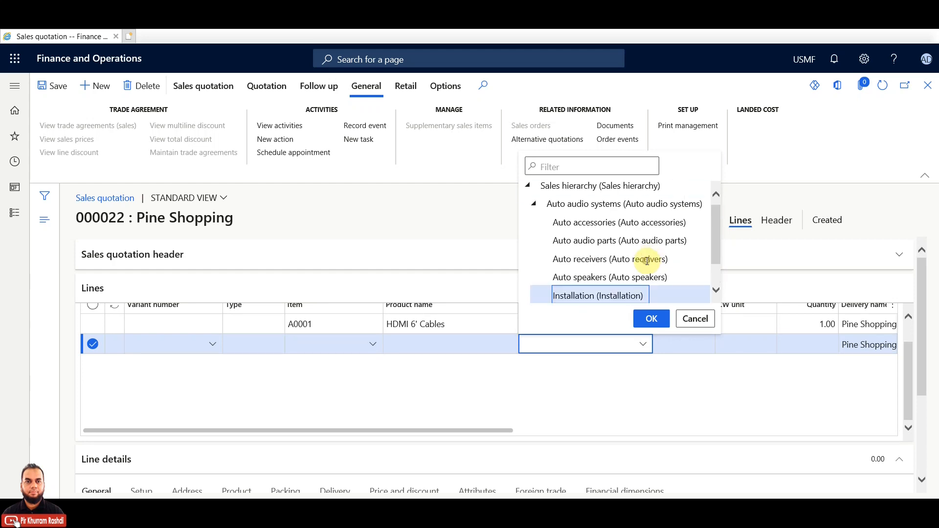
pyautogui.click(648, 319)
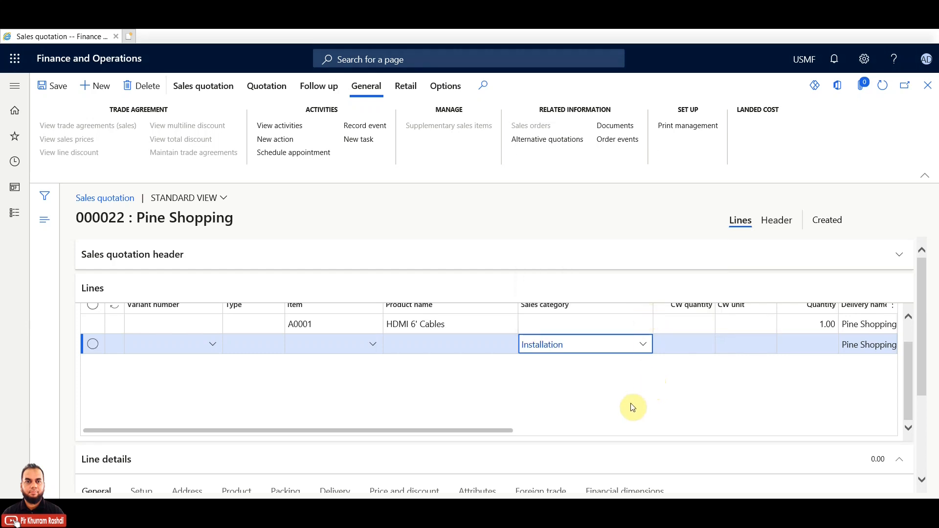
# Enter a quantity of 1 on the Installation line and set its unit to hr (Hours).
pyautogui.moveTo(498, 433); pyautogui.dragTo(683, 435)
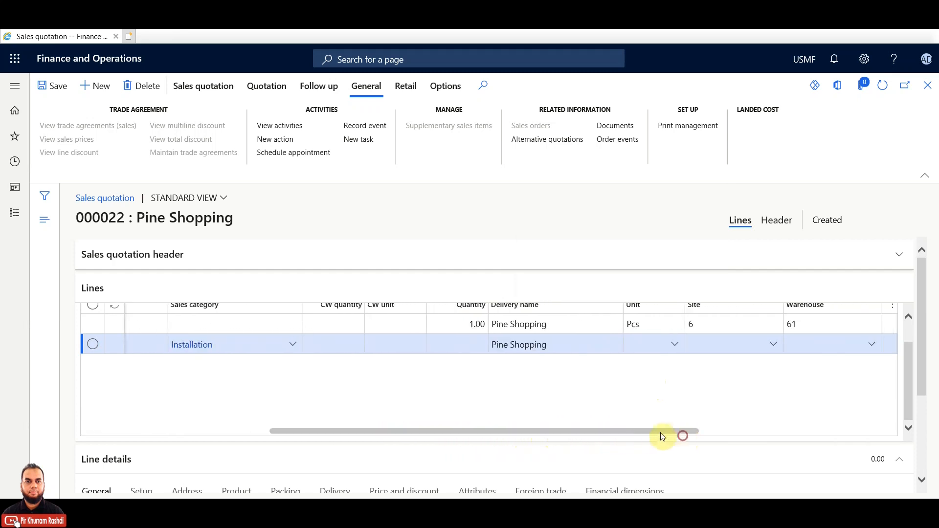
pyautogui.click(471, 343)
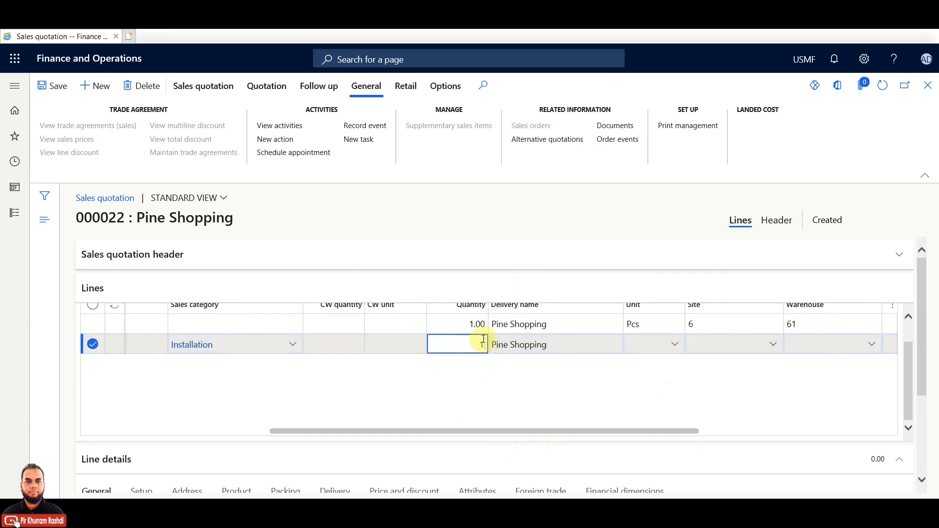
pyautogui.write('1')
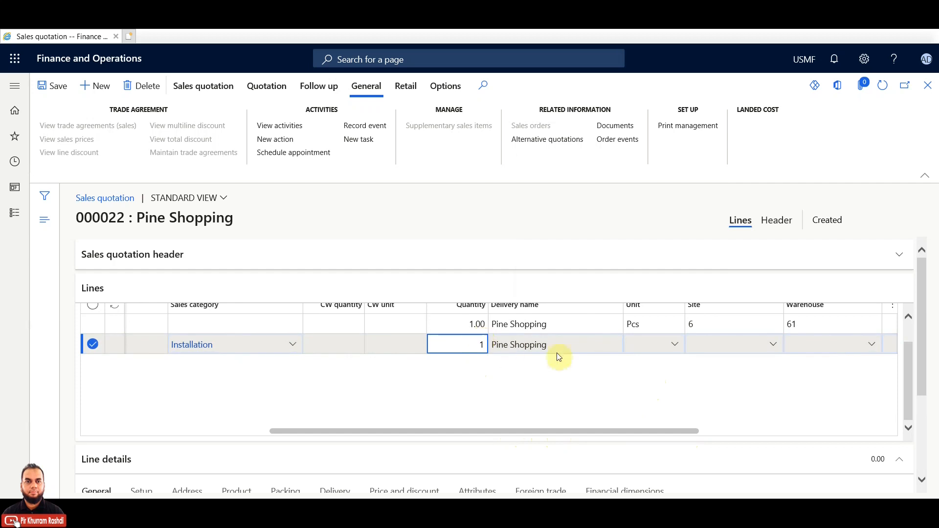
pyautogui.click(643, 344)
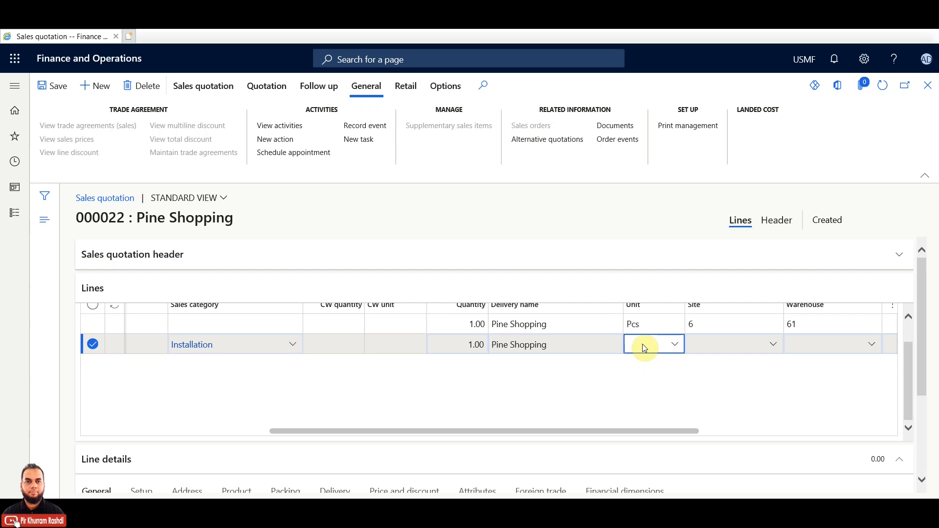
pyautogui.click(676, 346)
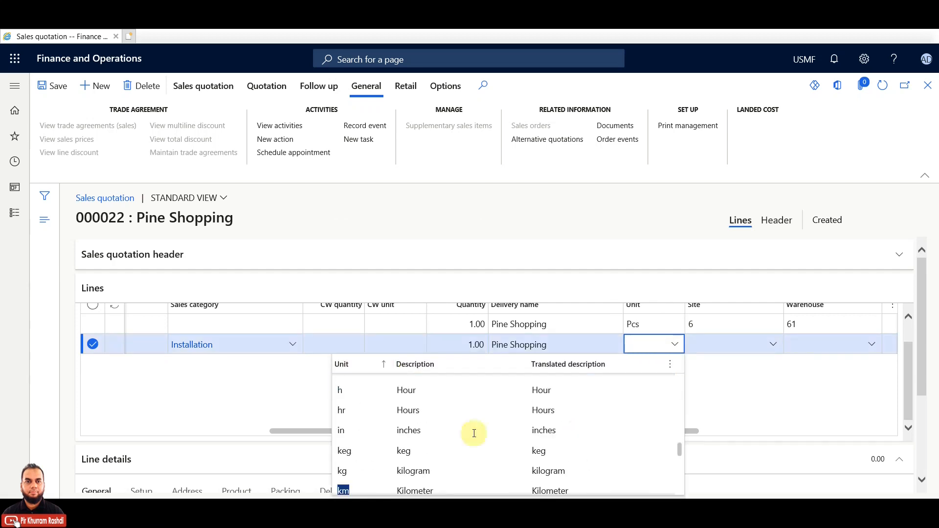
pyautogui.click(344, 411)
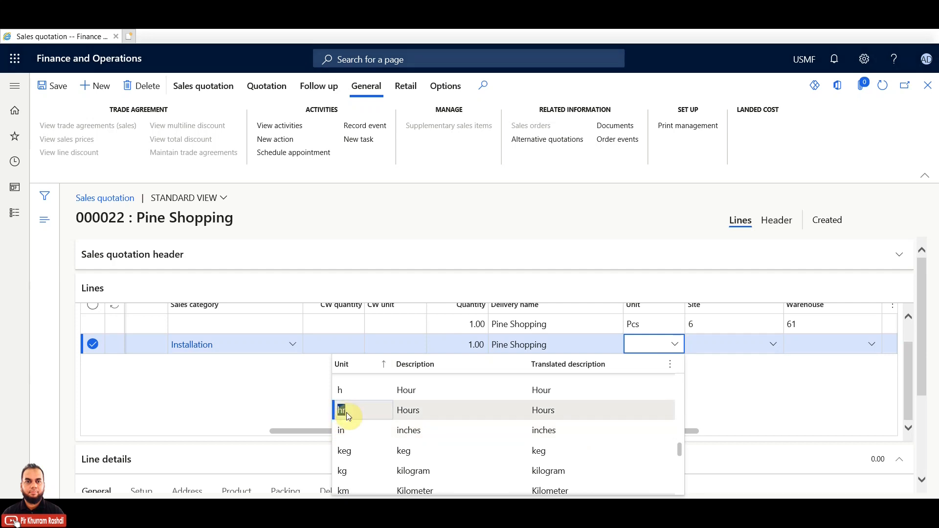
pyautogui.click(346, 412)
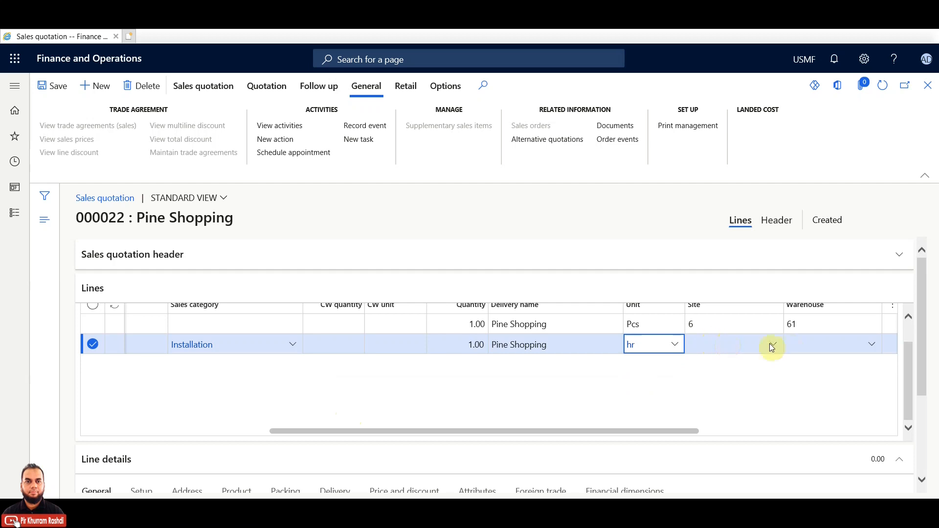
# Change the Installation line's quantity to 4.
pyautogui.click(464, 345)
pyautogui.moveTo(463, 346); pyautogui.dragTo(496, 345)
pyautogui.write('4')
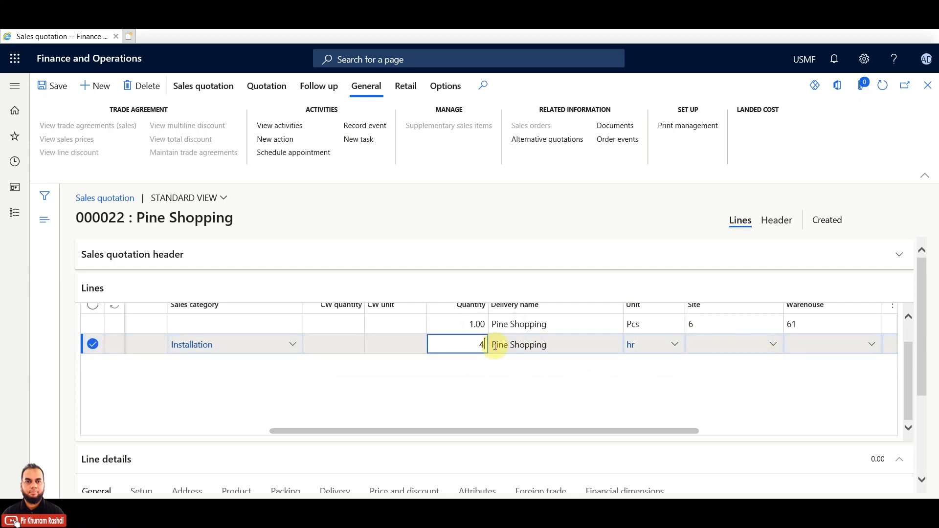
pyautogui.click(727, 344)
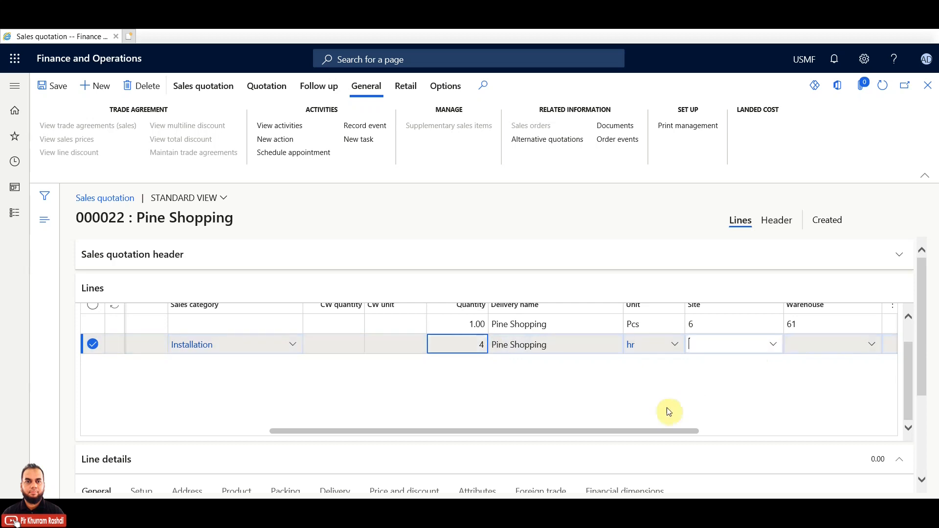
# Set the Installation line's unit price to 20 and check its net amount.
pyautogui.moveTo(647, 432); pyautogui.dragTo(809, 431)
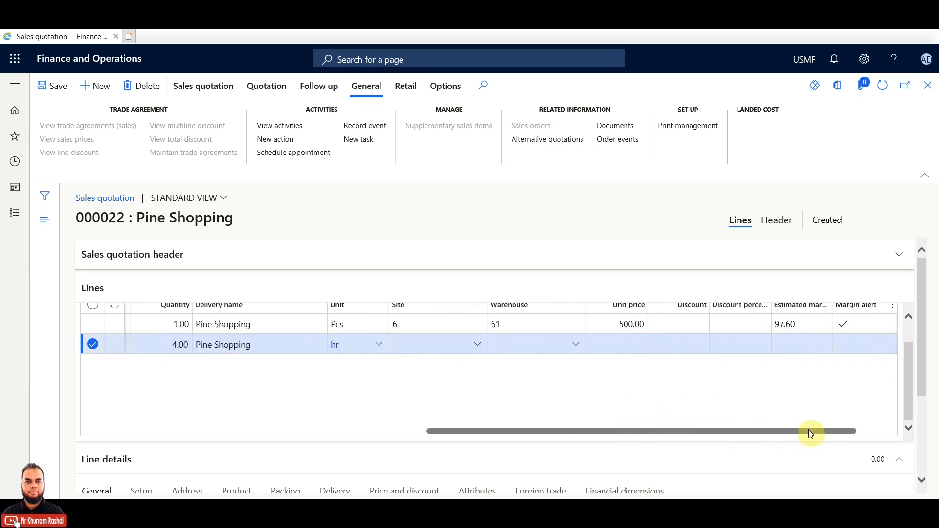
pyautogui.click(621, 343)
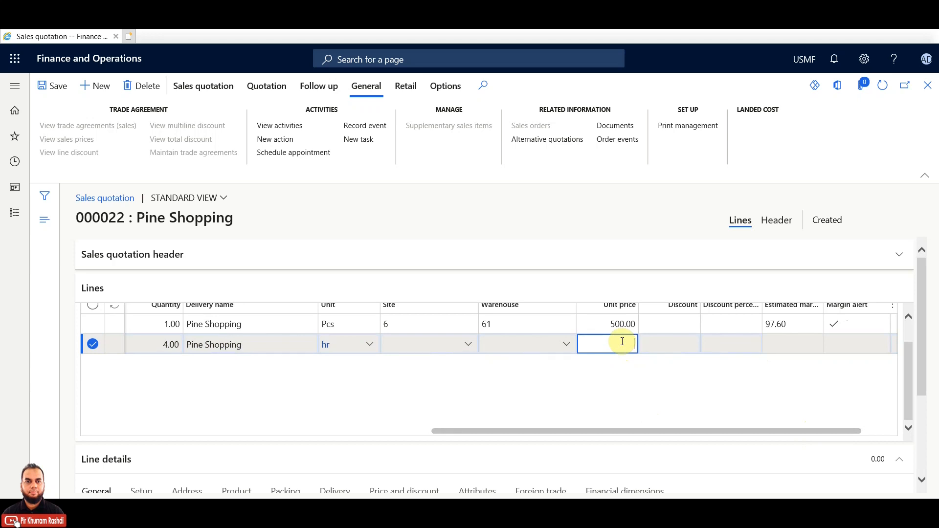
pyautogui.write('20')
pyautogui.click(682, 344)
pyautogui.moveTo(685, 430); pyautogui.dragTo(839, 430)
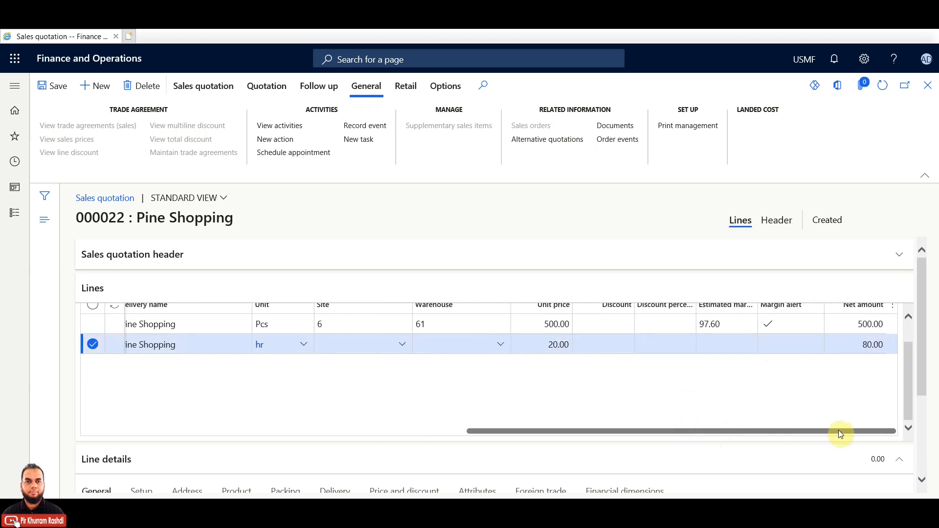
pyautogui.click(850, 344)
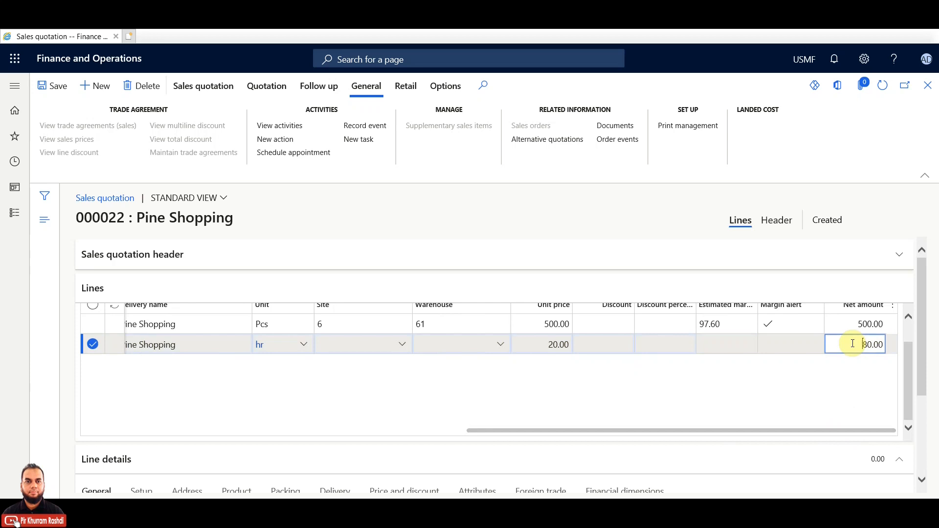
pyautogui.click(785, 430)
pyautogui.moveTo(783, 430); pyautogui.dragTo(231, 430)
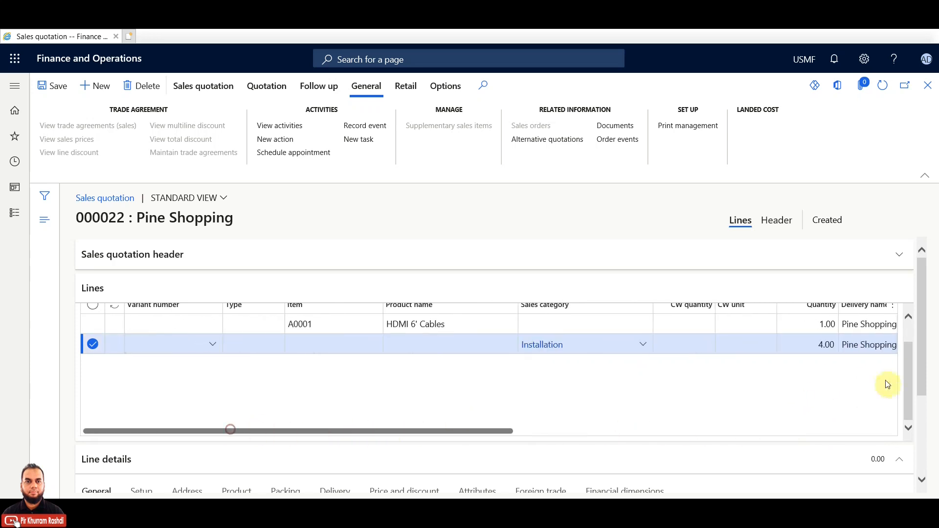
# Send the Pine Shopping quotation with the Print quotation option set to Yes.
pyautogui.moveTo(925, 325); pyautogui.dragTo(928, 402)
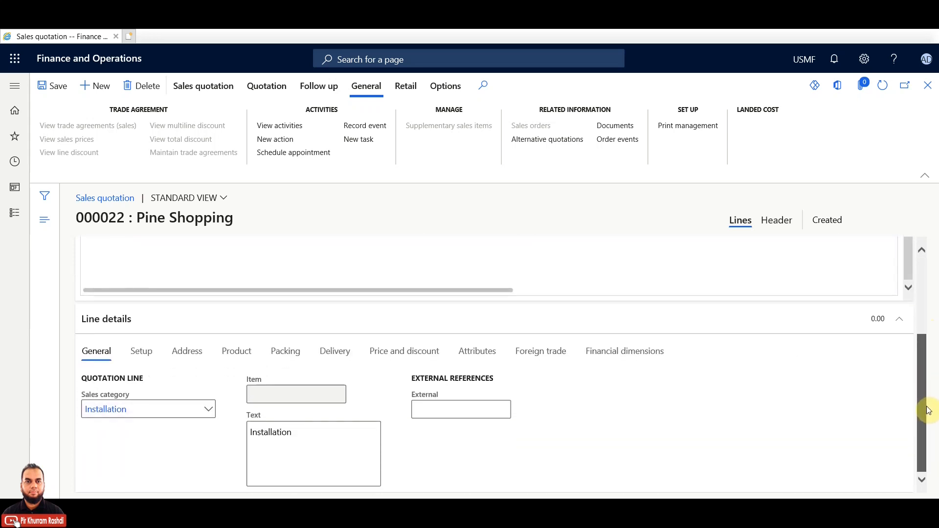
pyautogui.scroll(3, 928, 388)
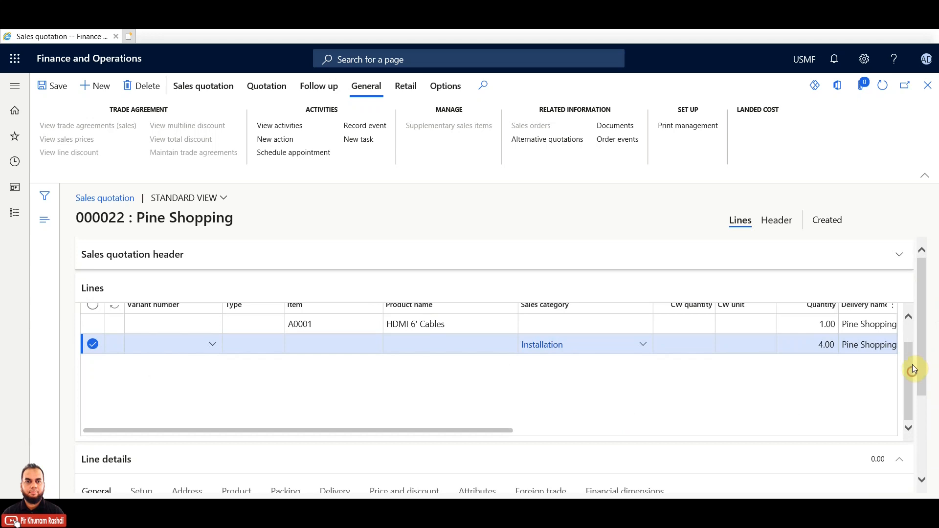
pyautogui.moveTo(912, 372); pyautogui.dragTo(912, 333)
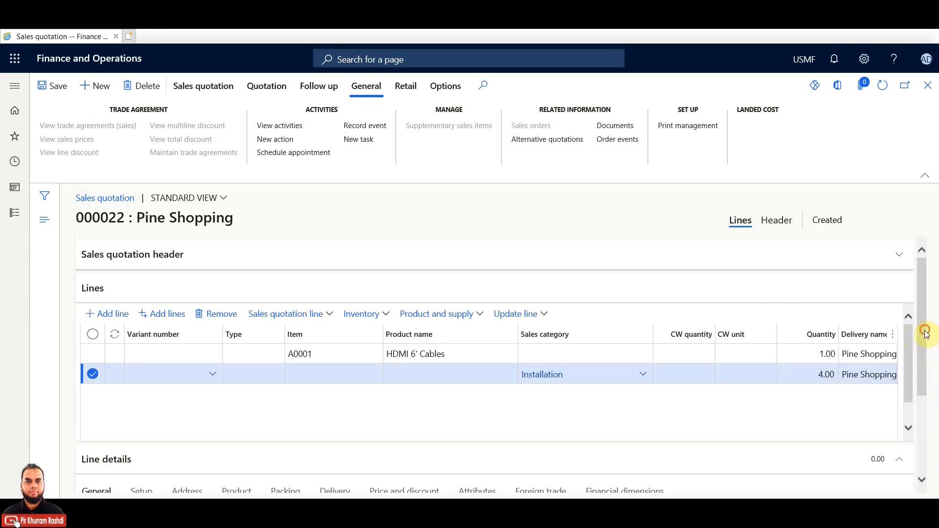
pyautogui.scroll(-1, 928, 336)
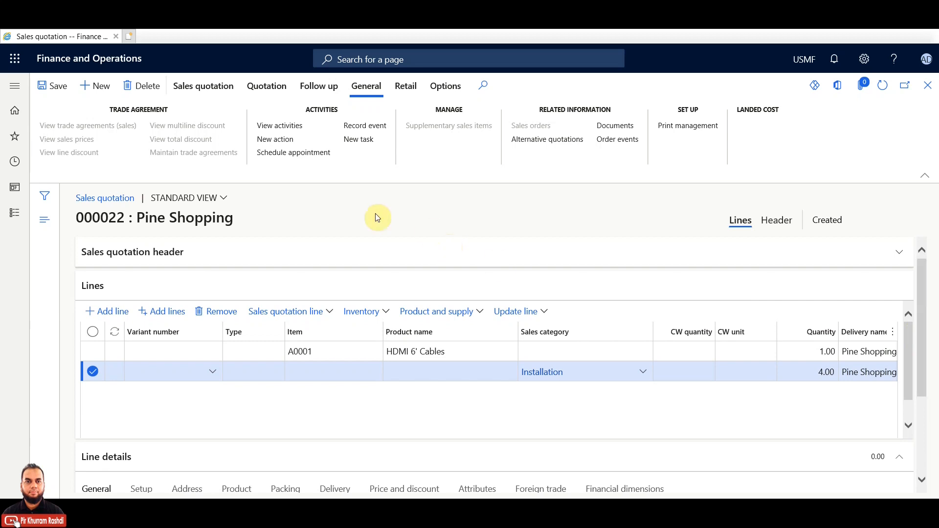
pyautogui.click(220, 87)
pyautogui.click(271, 89)
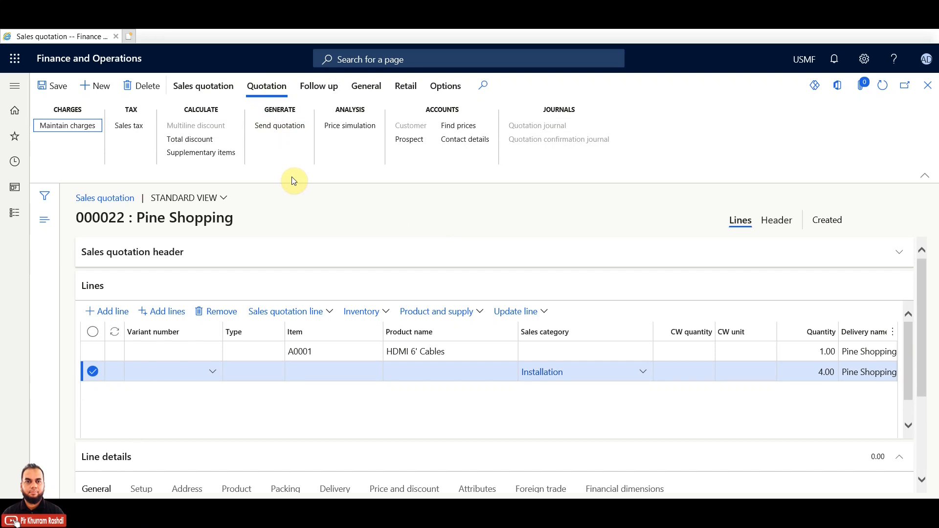
pyautogui.click(291, 128)
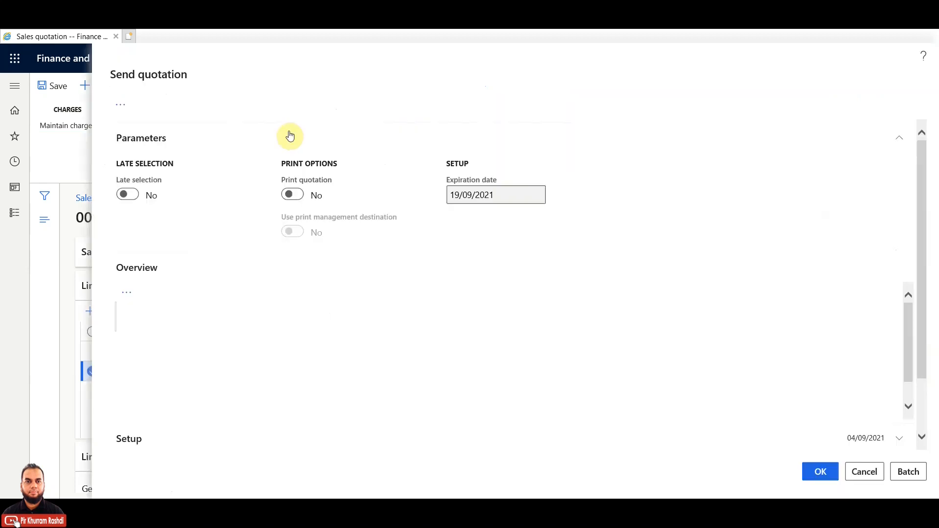
pyautogui.click(300, 195)
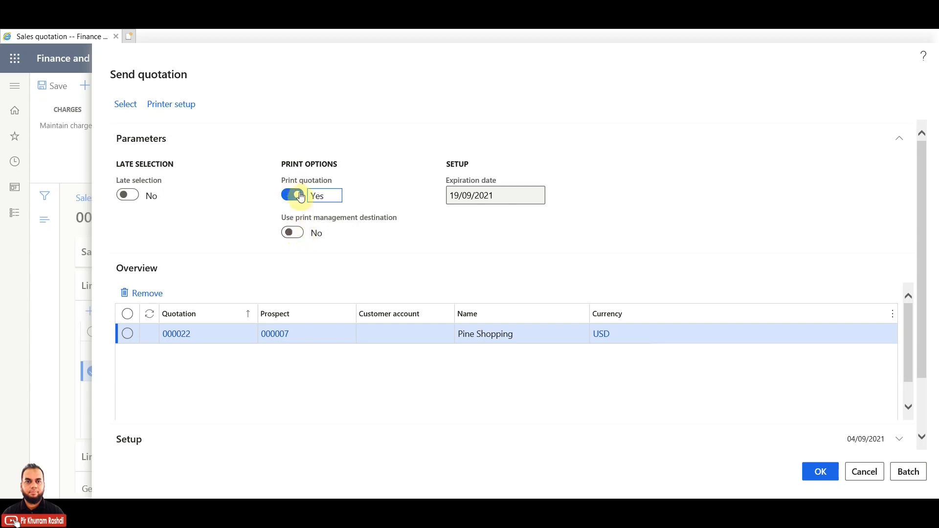
pyautogui.click(813, 472)
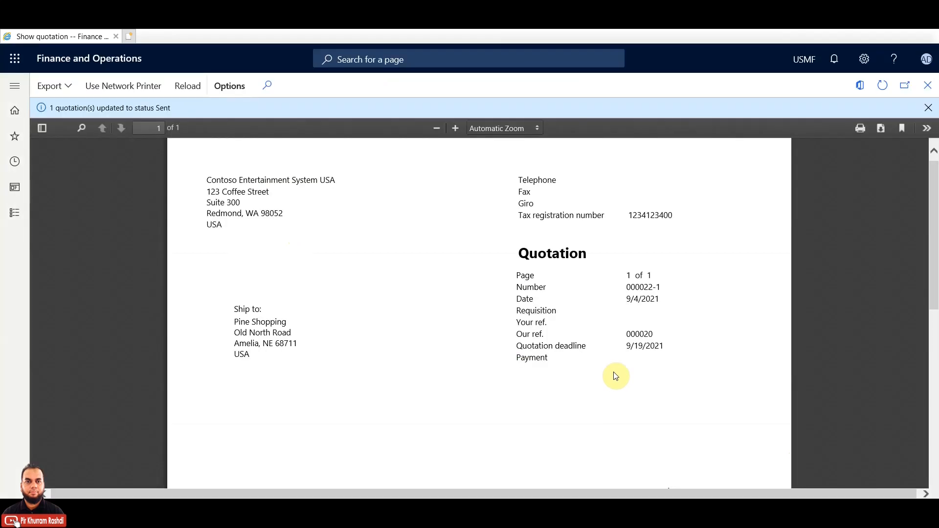
# Fit the quotation report to page width and examine its company address, ship-to address and quotation number.
pyautogui.click(518, 130)
pyautogui.click(521, 158)
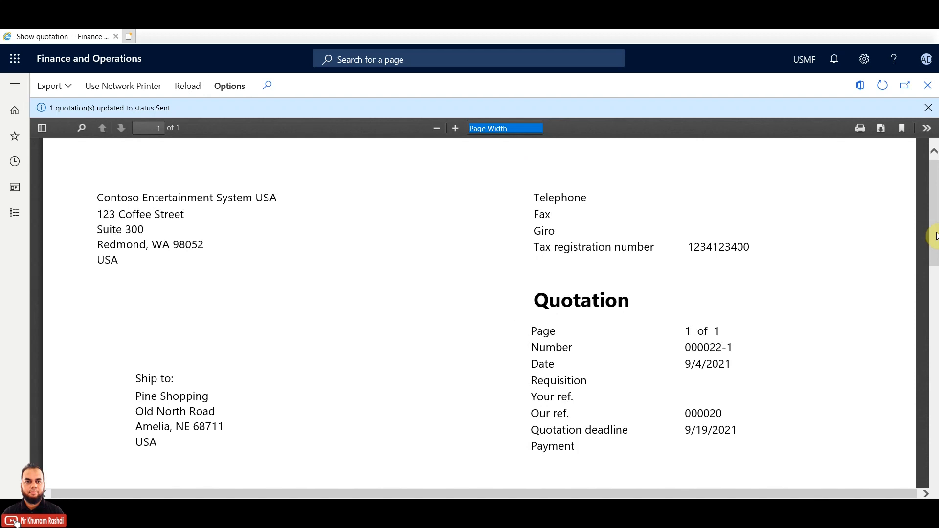
pyautogui.click(129, 261)
pyautogui.moveTo(91, 216); pyautogui.dragTo(138, 258)
pyautogui.click(141, 260)
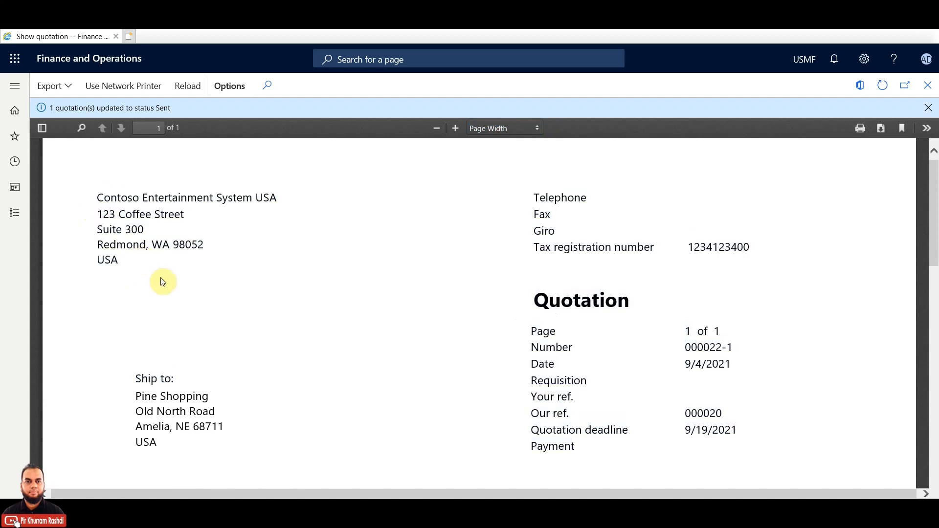
pyautogui.scroll(-1, 159, 279)
pyautogui.moveTo(174, 383); pyautogui.dragTo(803, 289)
pyautogui.click(803, 290)
pyautogui.moveTo(538, 319); pyautogui.dragTo(622, 324)
pyautogui.click(692, 318)
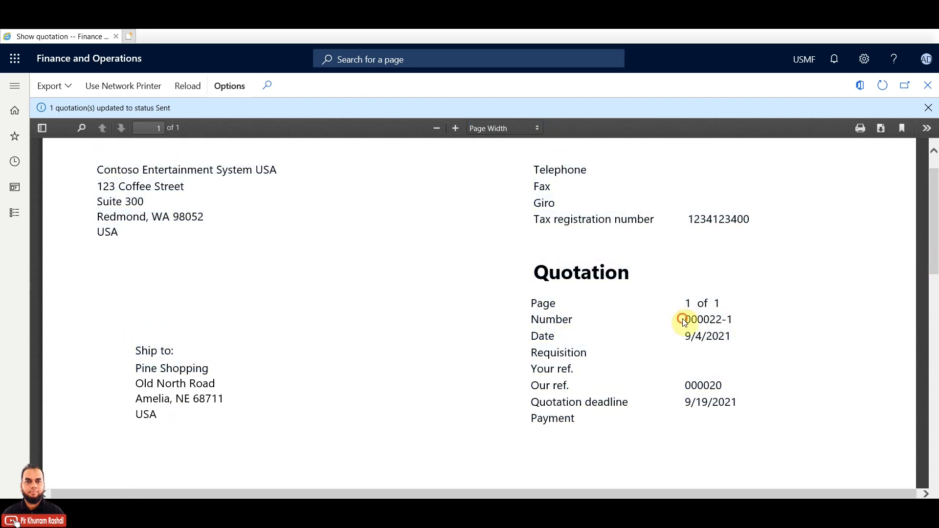
pyautogui.click(717, 319)
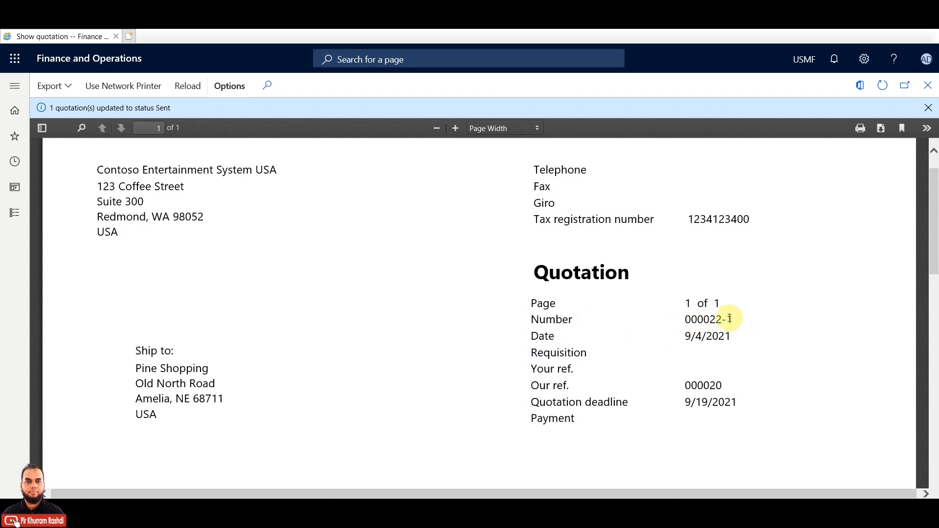
pyautogui.click(738, 319)
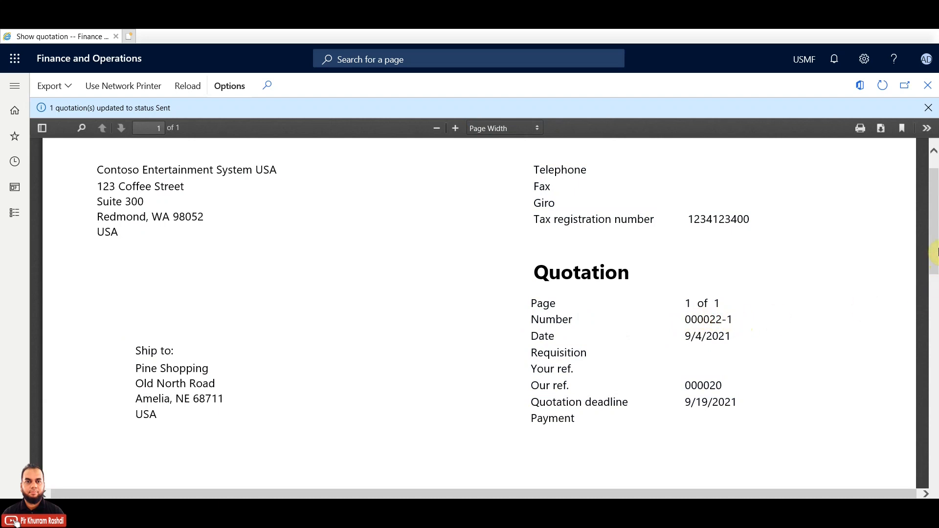
# Examine the printed quotation's reference fields, deadline, item and Installation lines, form notes and totals.
pyautogui.moveTo(938, 248); pyautogui.dragTo(936, 274)
pyautogui.moveTo(533, 294); pyautogui.dragTo(706, 294)
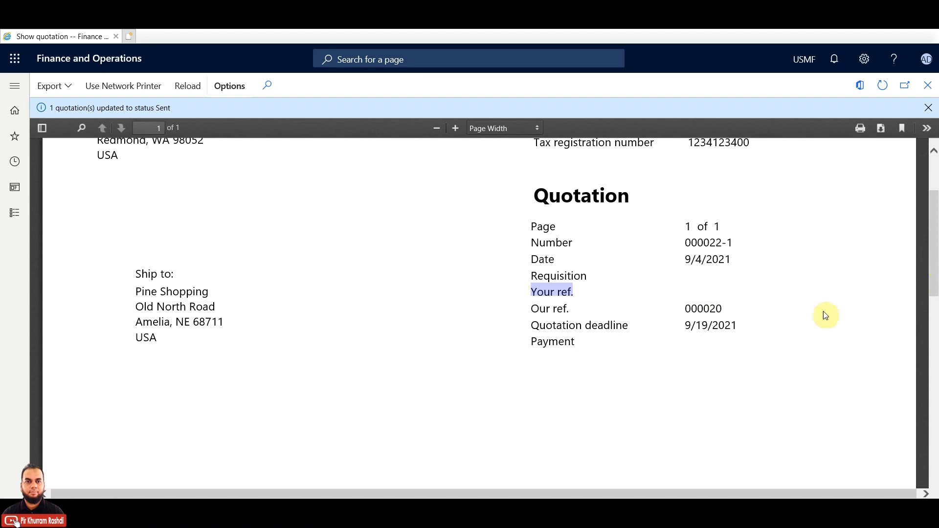
pyautogui.moveTo(686, 323); pyautogui.dragTo(758, 327)
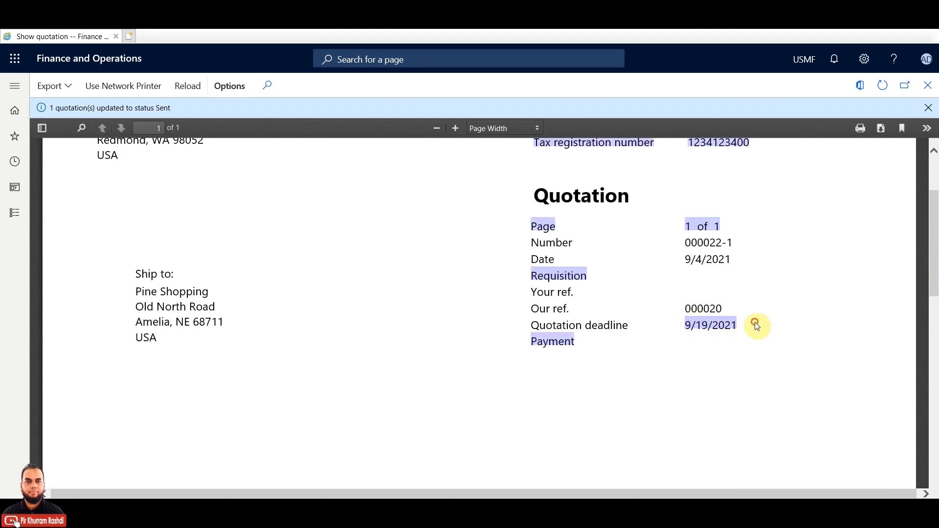
pyautogui.moveTo(934, 225); pyautogui.dragTo(935, 296)
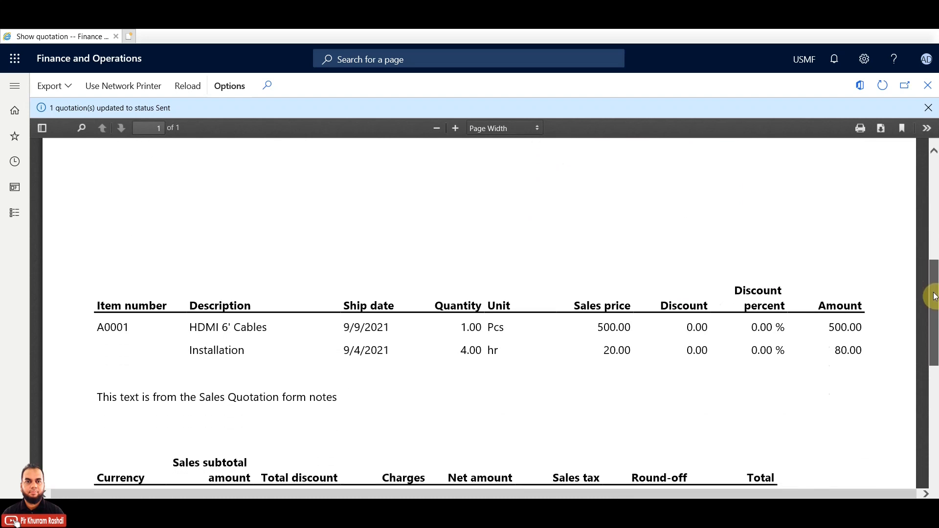
pyautogui.moveTo(934, 297)
pyautogui.mouseDown()
pyautogui.moveTo(934, 416)
pyautogui.moveTo(934, 301)
pyautogui.mouseUp()
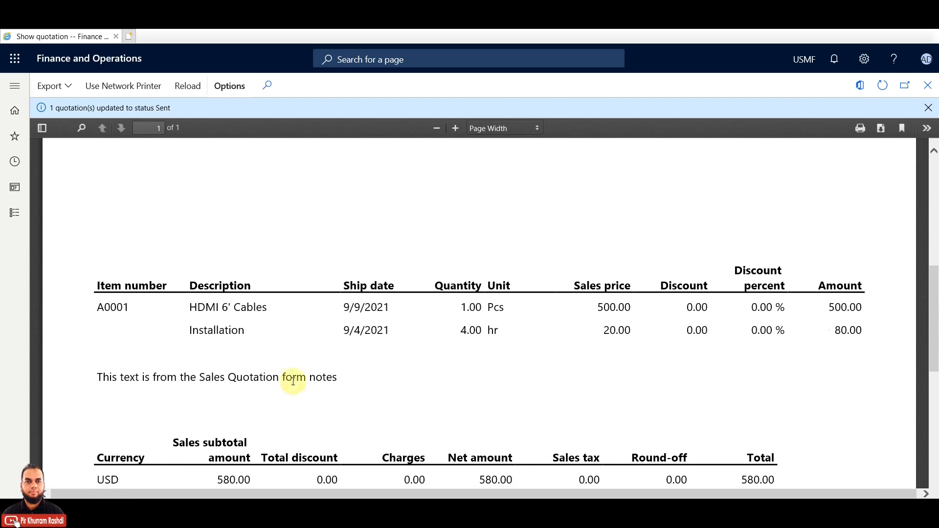
pyautogui.moveTo(120, 377); pyautogui.dragTo(341, 378)
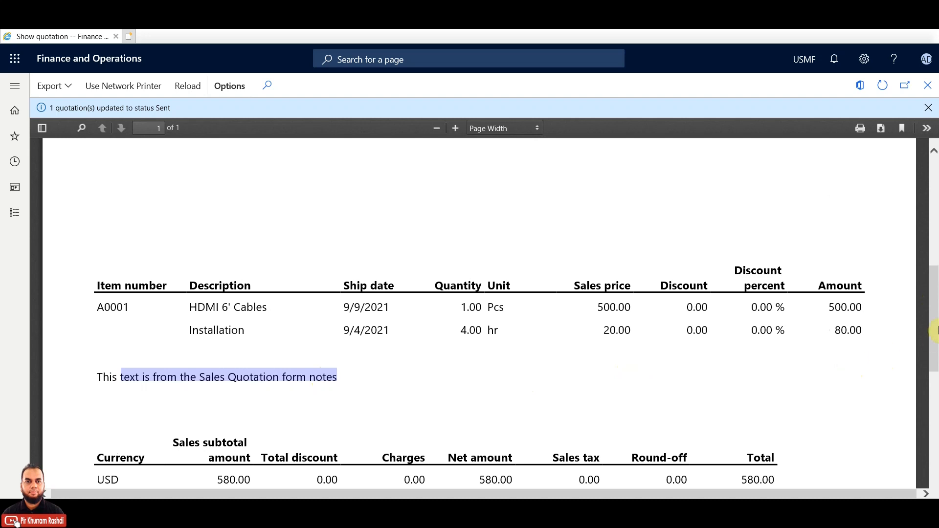
pyautogui.moveTo(935, 330); pyautogui.dragTo(935, 320)
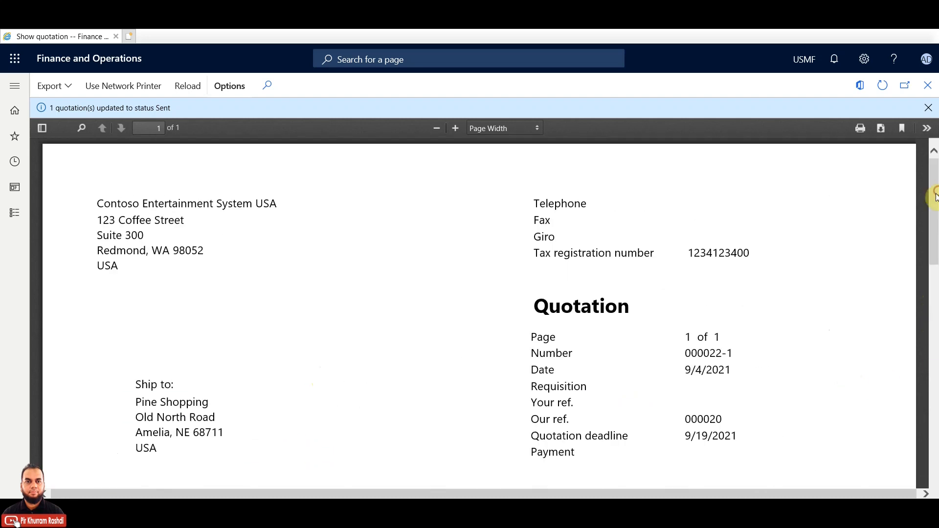
# Download the printed quotation as a PDF, open the saved file to check it, and close it.
pyautogui.click(929, 107)
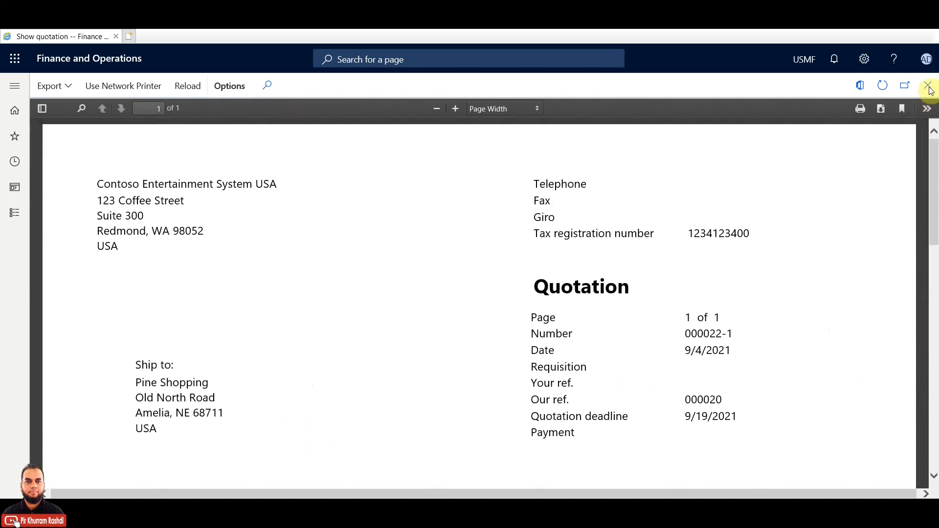
pyautogui.click(880, 108)
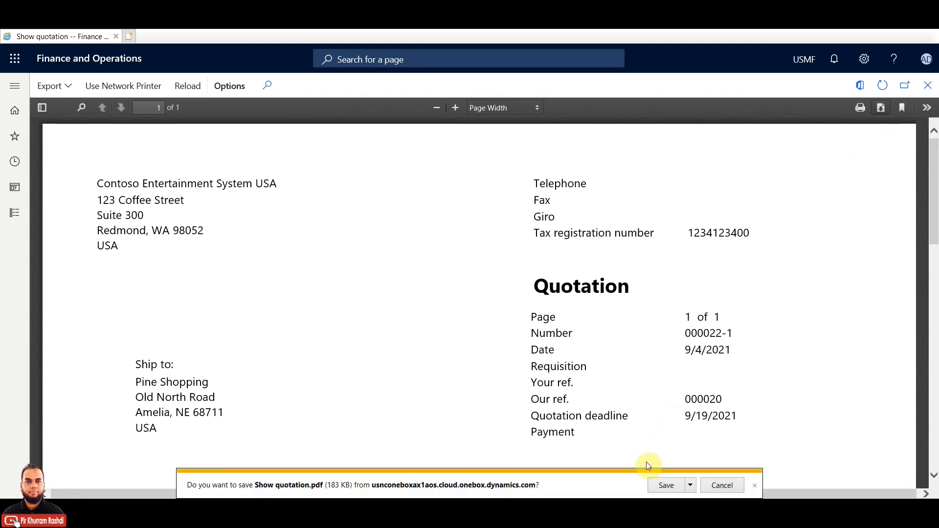
pyautogui.click(678, 486)
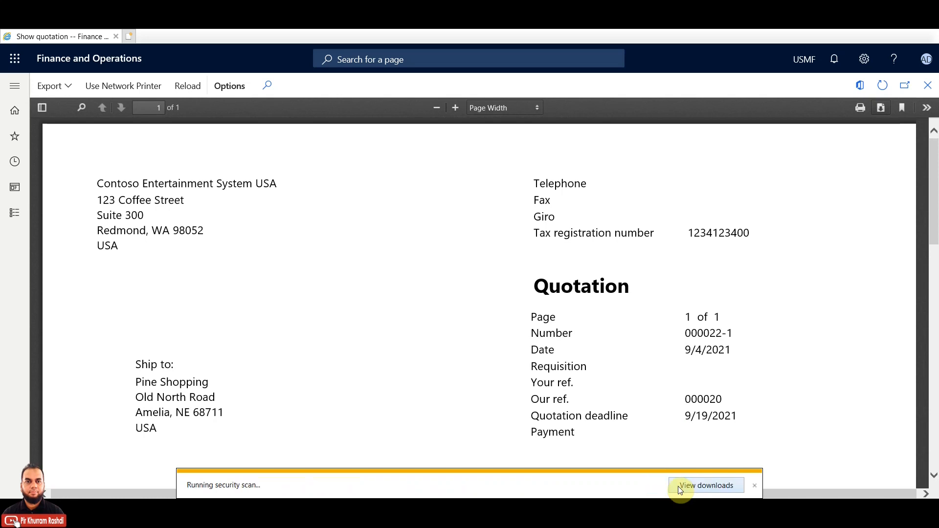
pyautogui.click(568, 484)
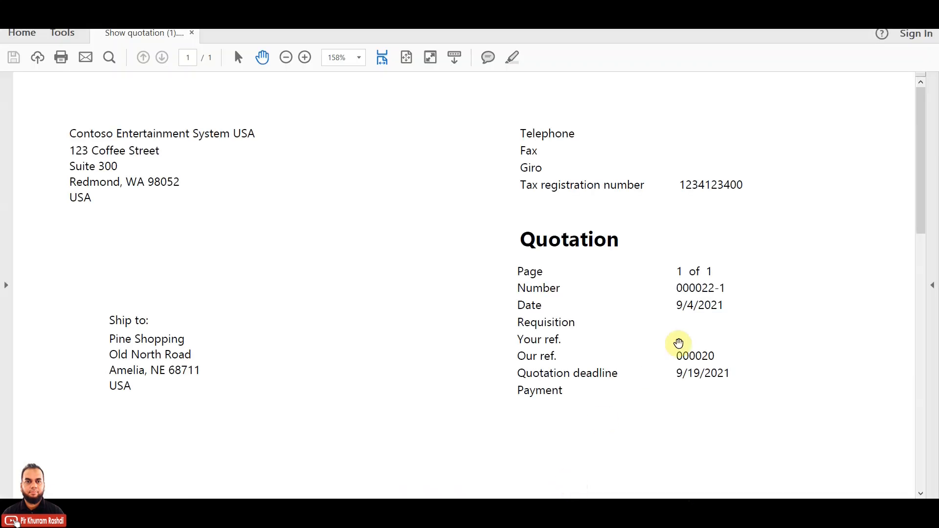
pyautogui.moveTo(923, 138); pyautogui.dragTo(919, 109)
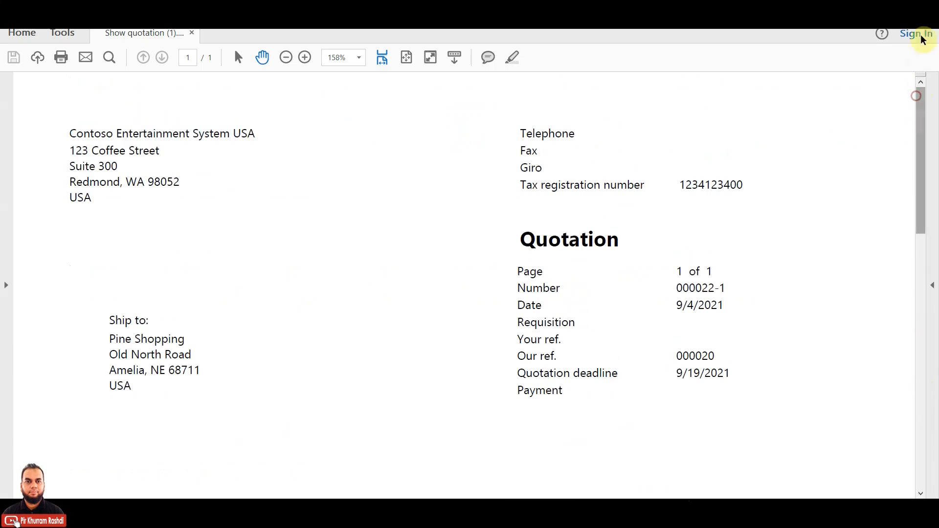
pyautogui.click(917, 5)
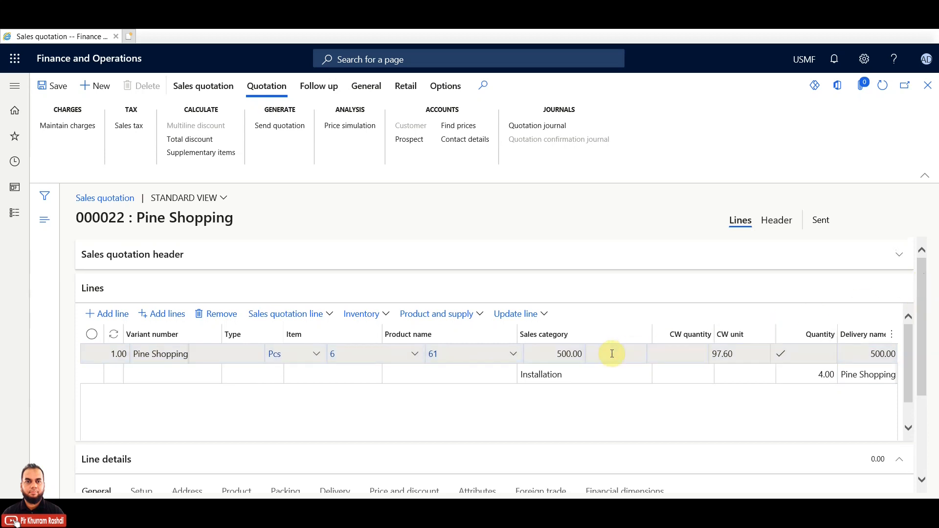
# Examine the unit prices and net amounts of the HDMI cable and Installation lines on the quotation.
pyautogui.click(813, 353)
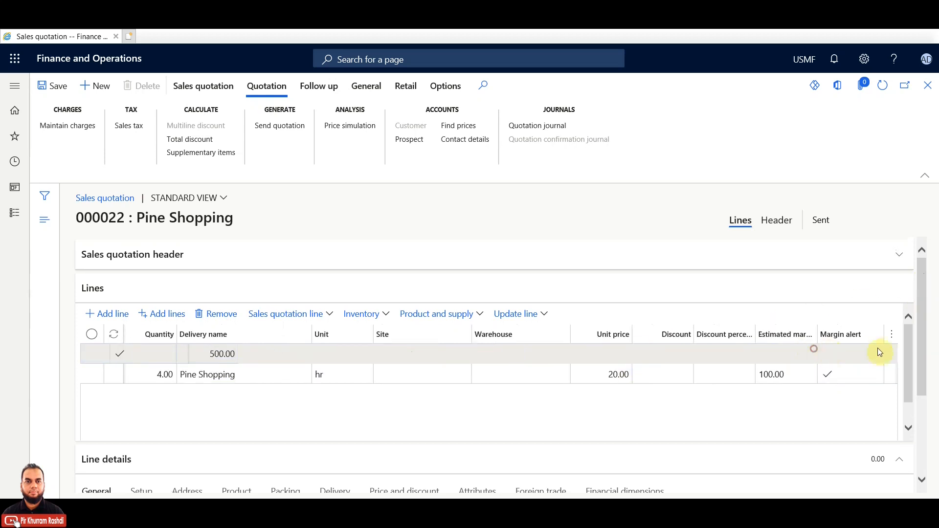
pyautogui.moveTo(909, 345)
pyautogui.mouseDown()
pyautogui.moveTo(909, 357)
pyautogui.moveTo(909, 333)
pyautogui.mouseUp()
pyautogui.click(263, 375)
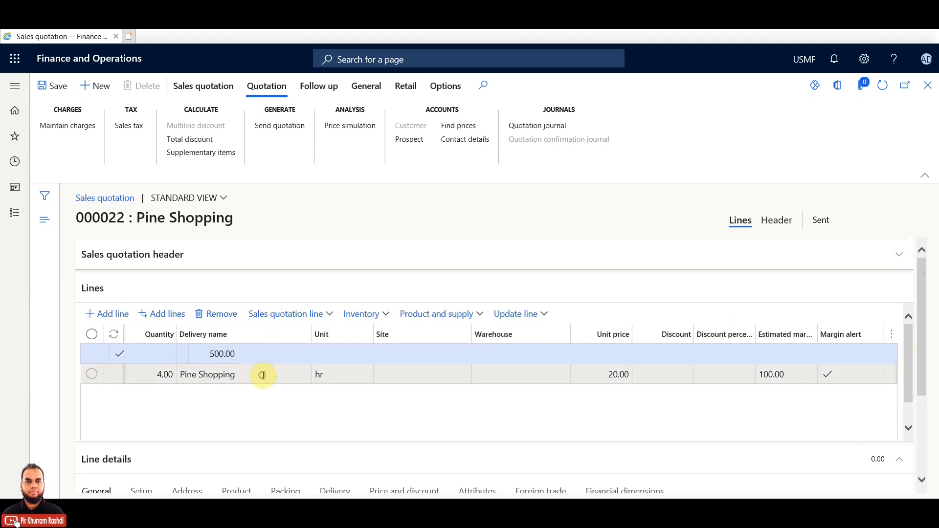
pyautogui.moveTo(911, 351); pyautogui.dragTo(911, 420)
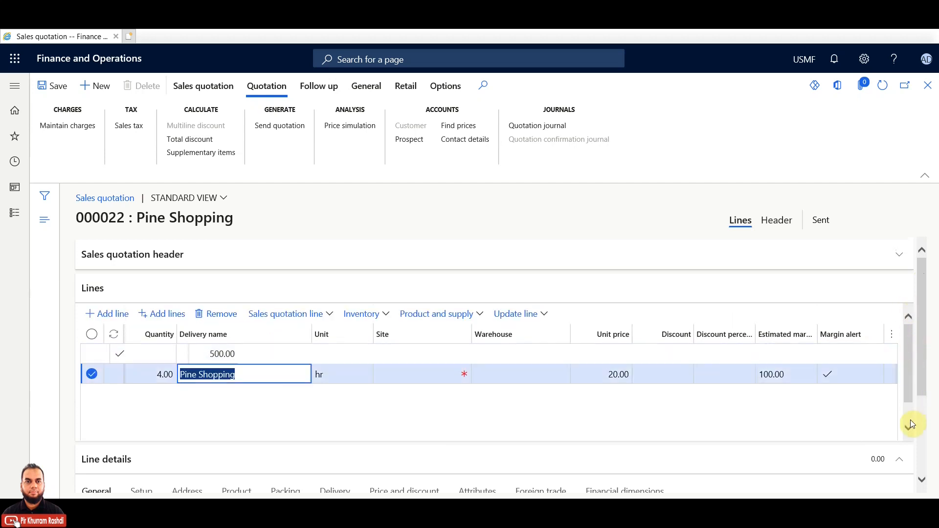
pyautogui.click(536, 326)
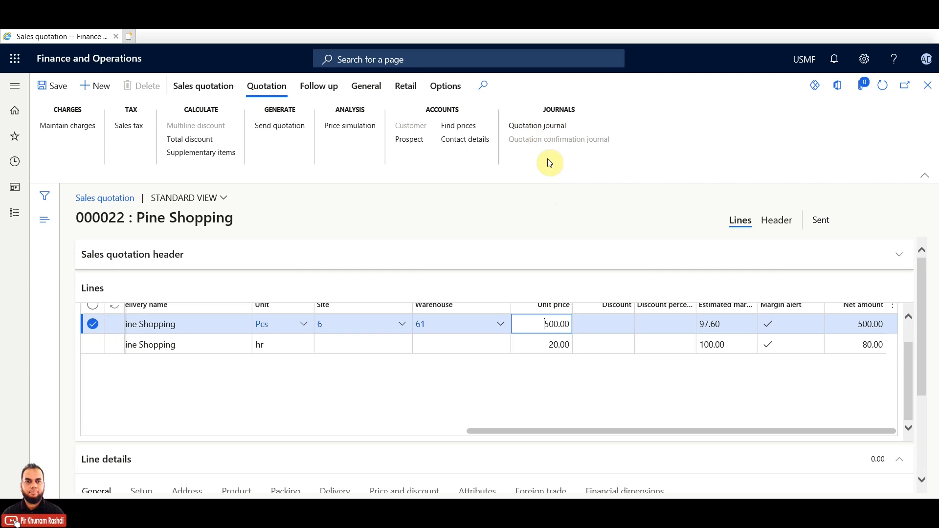
# Examine the sent quotation's journal lines and the quotation number in its original preview, and return to the quotation.
pyautogui.click(541, 126)
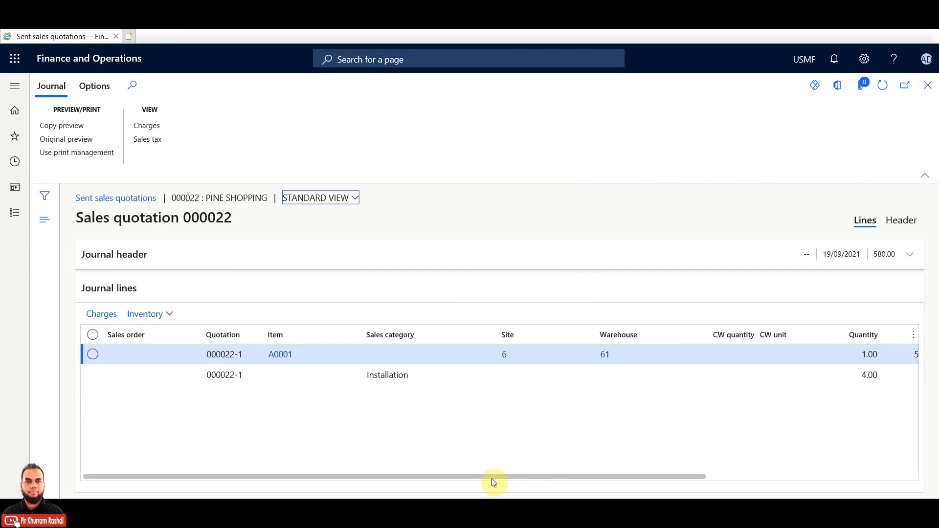
pyautogui.moveTo(490, 478); pyautogui.dragTo(461, 476)
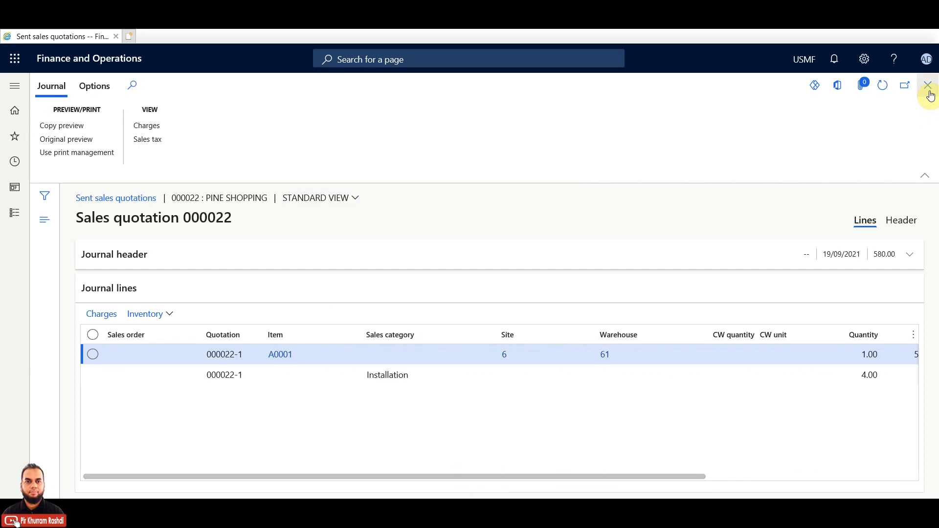
pyautogui.click(79, 143)
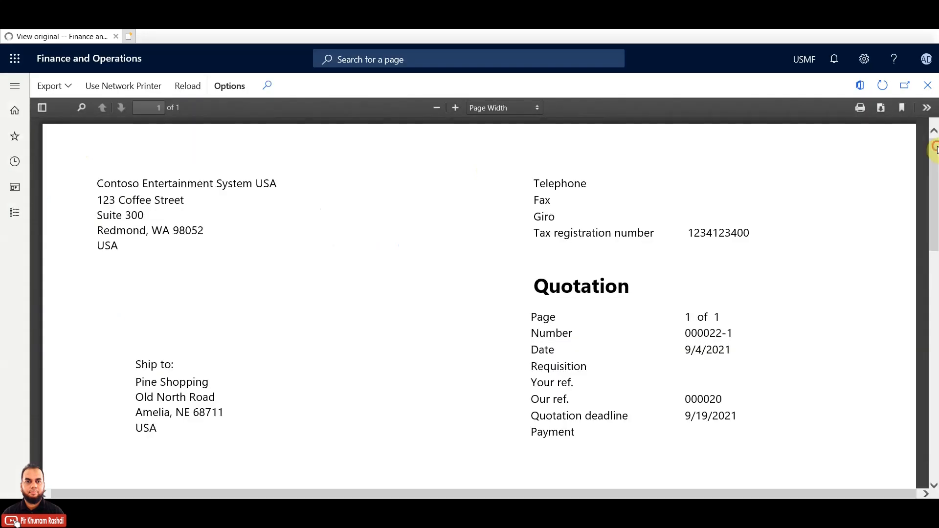
pyautogui.scroll(-2, 865, 193)
pyautogui.moveTo(728, 242)
pyautogui.mouseDown()
pyautogui.moveTo(738, 247)
pyautogui.moveTo(716, 243)
pyautogui.mouseUp()
pyautogui.click(692, 242)
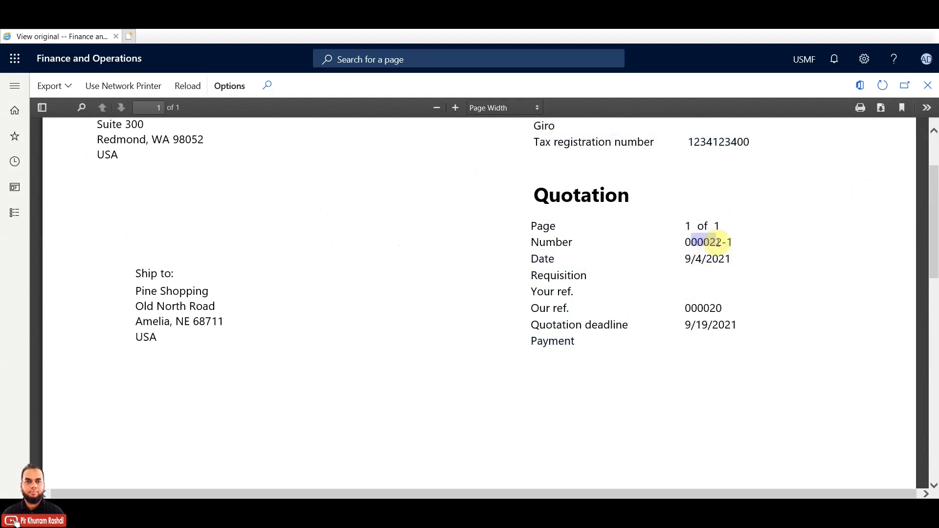
pyautogui.click(927, 87)
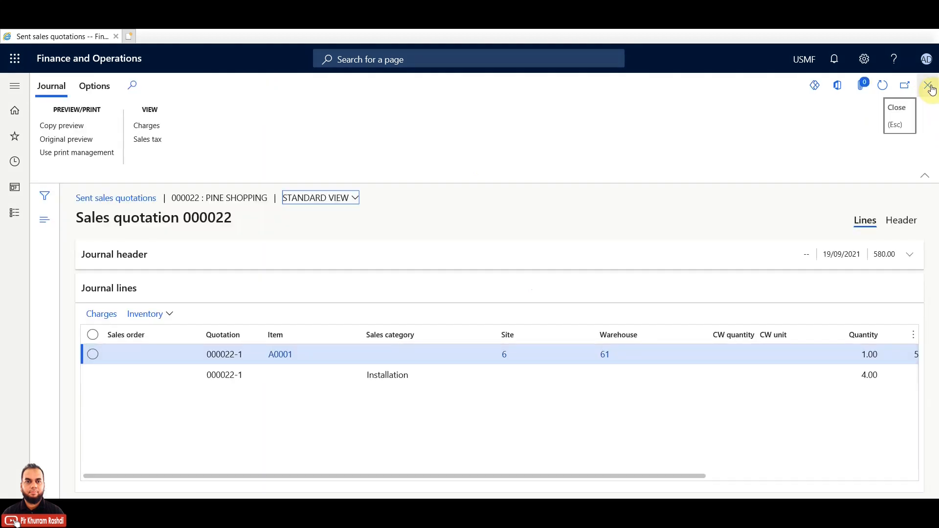
pyautogui.click(929, 87)
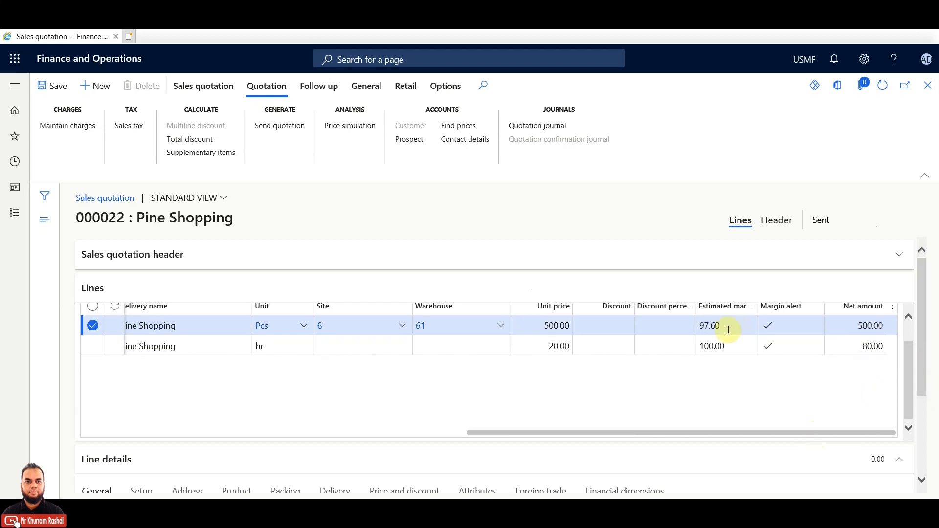
# Set the HDMI cable line's unit price to 480 and check the unit prices of both lines.
pyautogui.click(552, 330)
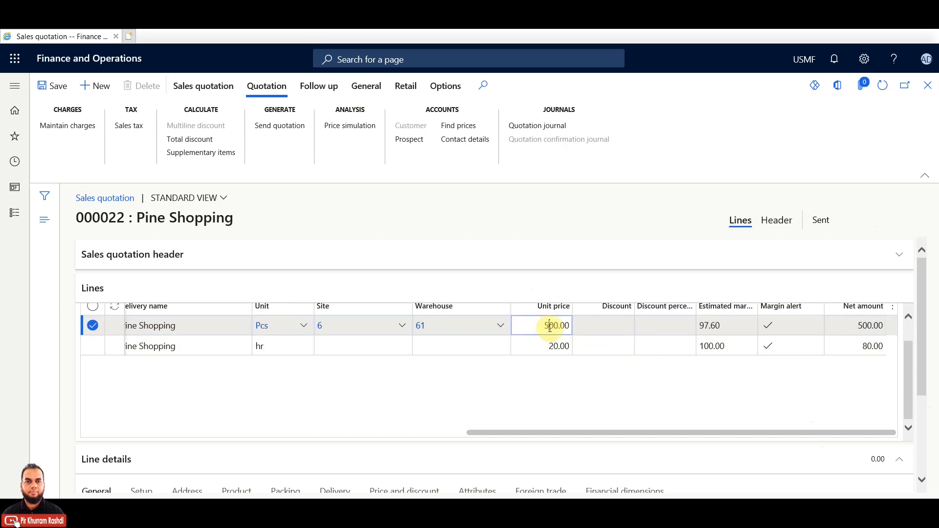
pyautogui.moveTo(541, 325); pyautogui.dragTo(572, 326)
pyautogui.press('BackSpace')
pyautogui.write('480')
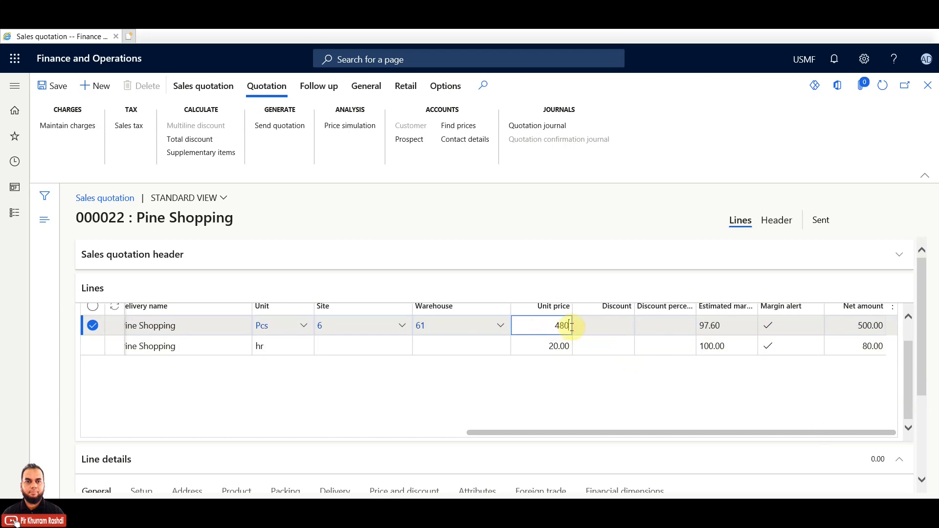
pyautogui.click(550, 346)
pyautogui.moveTo(549, 346); pyautogui.dragTo(559, 346)
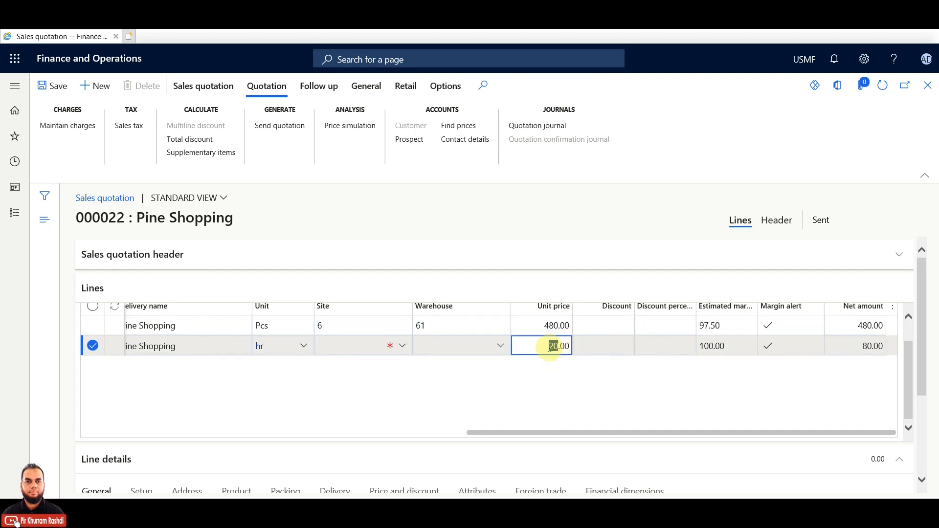
pyautogui.click(544, 327)
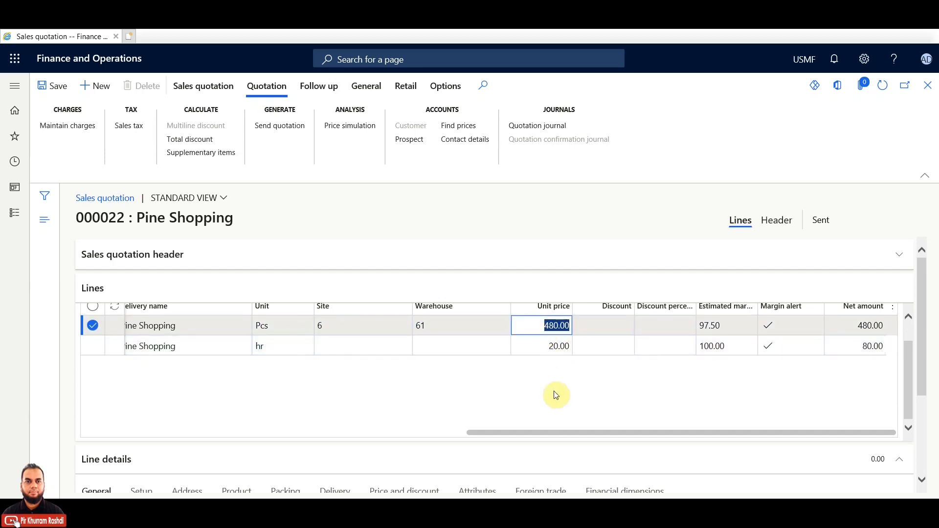
pyautogui.click(550, 346)
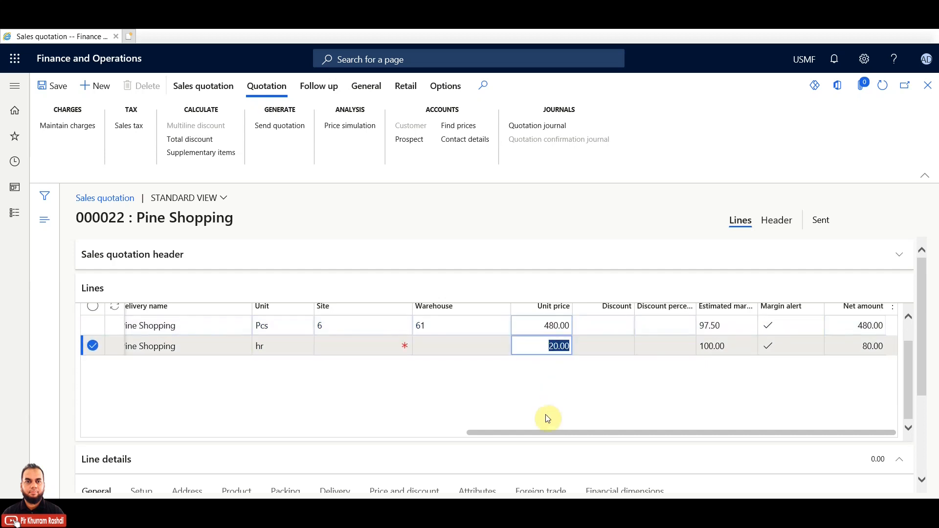
pyautogui.moveTo(414, 433); pyautogui.dragTo(344, 433)
pyautogui.moveTo(465, 450); pyautogui.dragTo(709, 421)
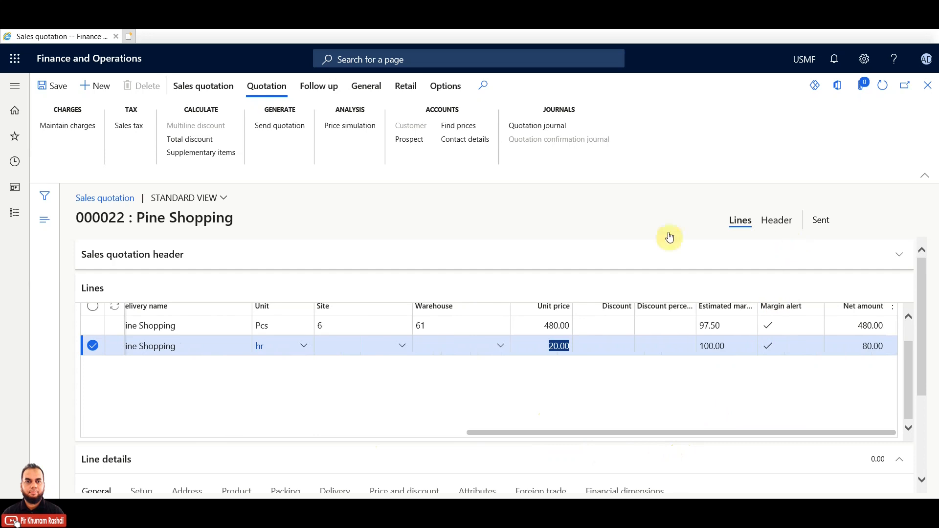
# Send the revised Pine Shopping quotation with printing enabled, and check the quotation number on the report at page width.
pyautogui.click(284, 128)
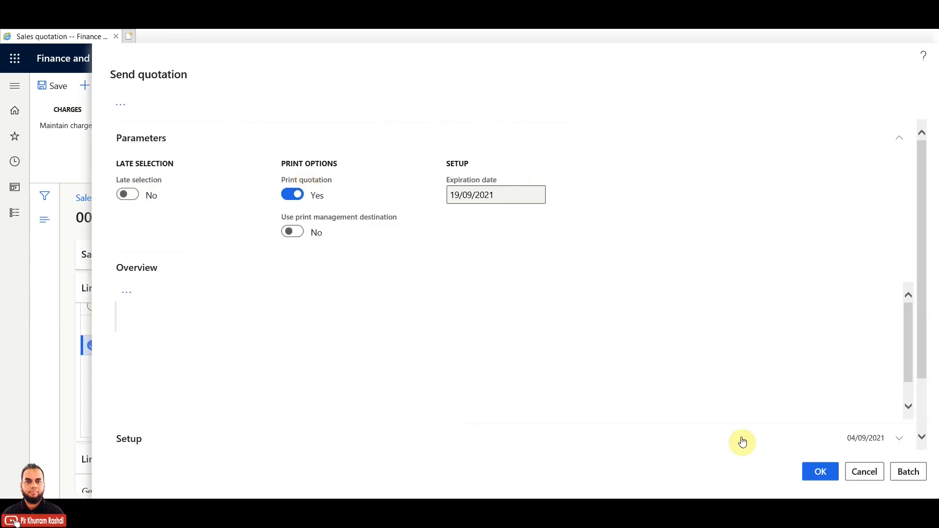
pyautogui.click(821, 473)
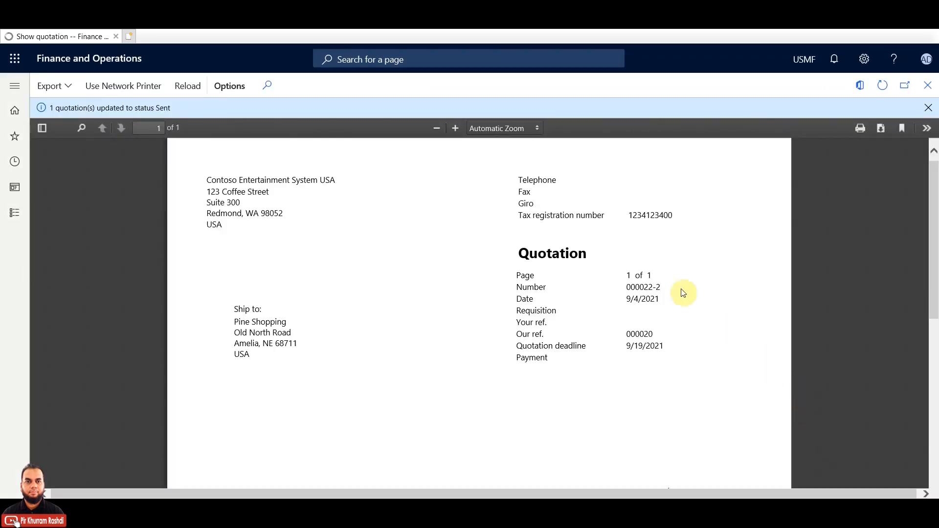
pyautogui.click(514, 129)
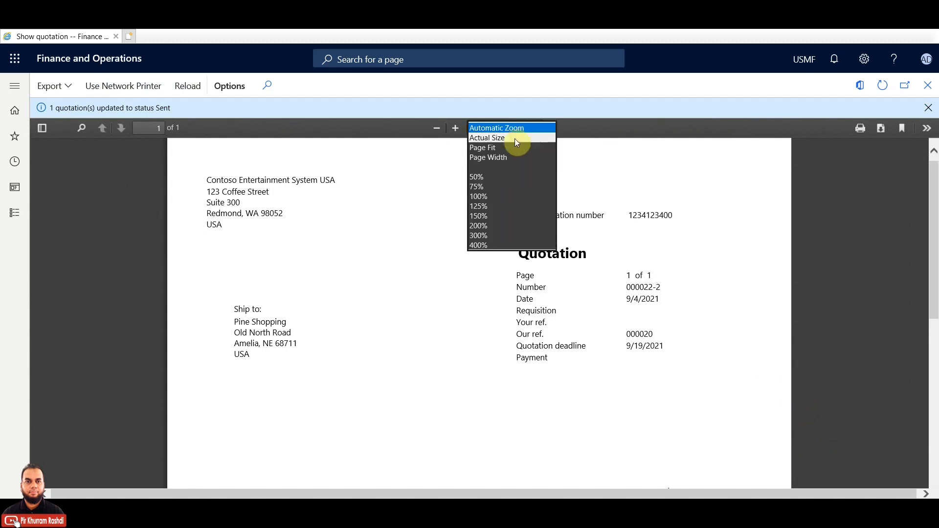
pyautogui.click(512, 155)
pyautogui.moveTo(685, 347); pyautogui.dragTo(738, 349)
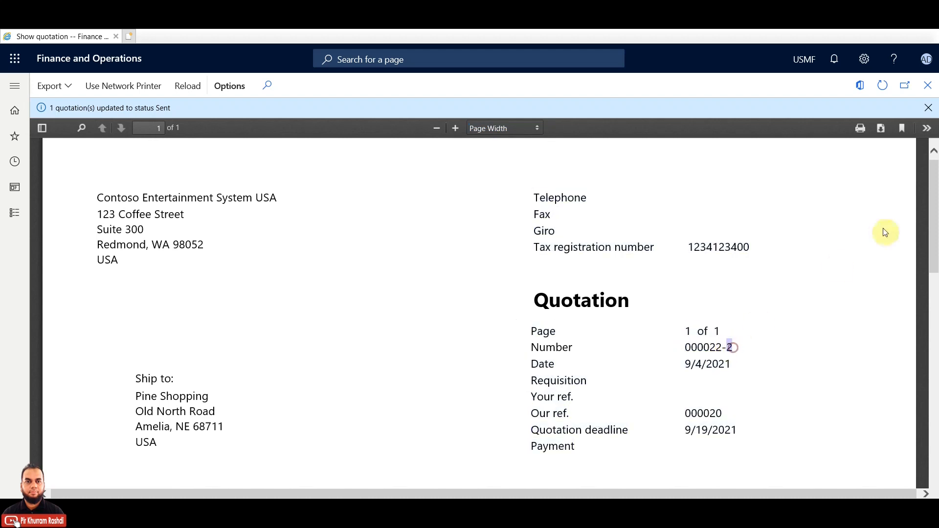
pyautogui.click(932, 108)
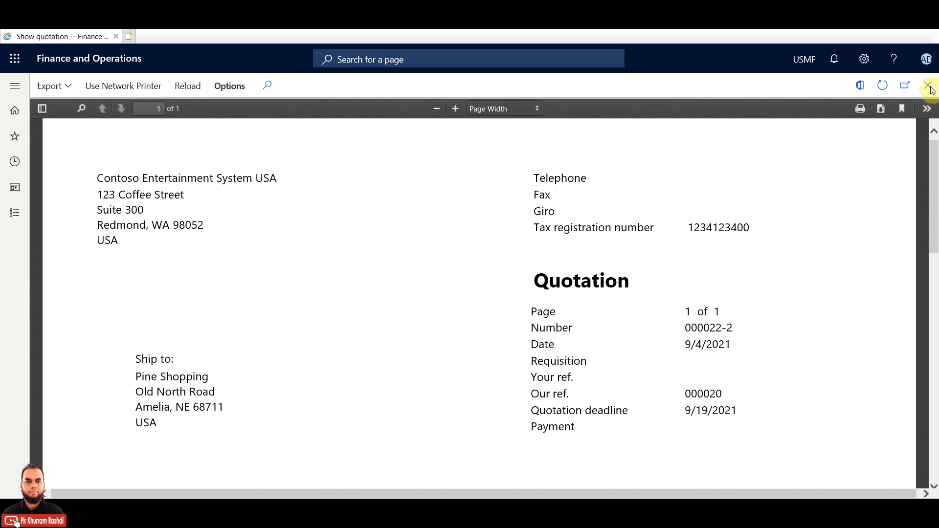
pyautogui.click(930, 86)
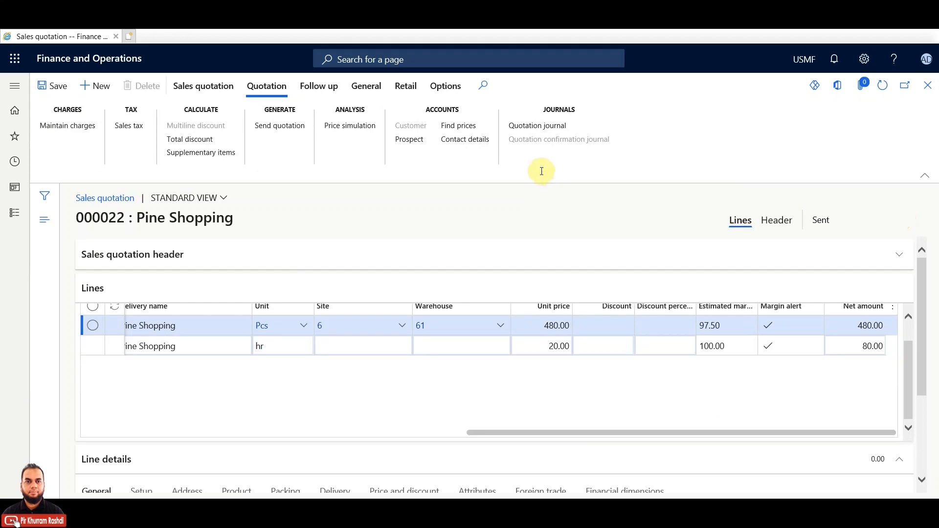
# Examine the resent quotation's journal header, including its document number and amount, and its lines, and return to the quotation.
pyautogui.click(538, 129)
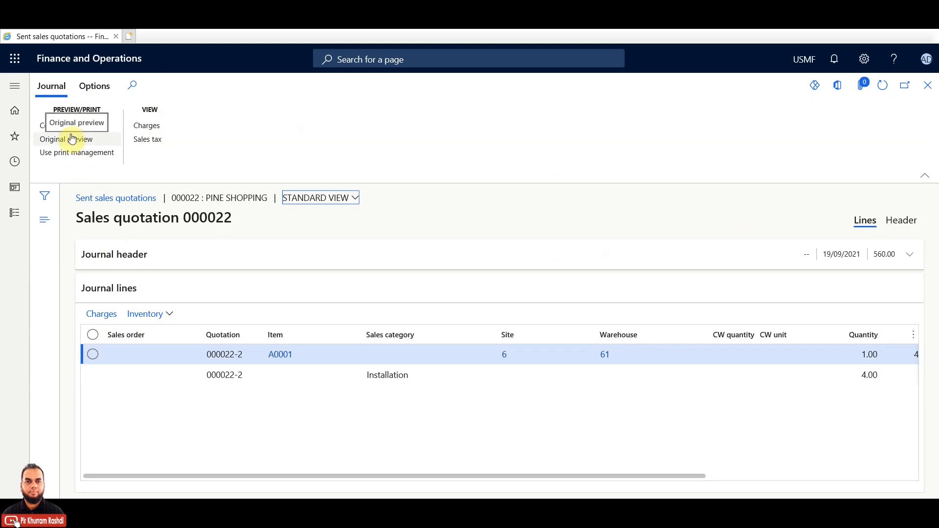
pyautogui.click(899, 223)
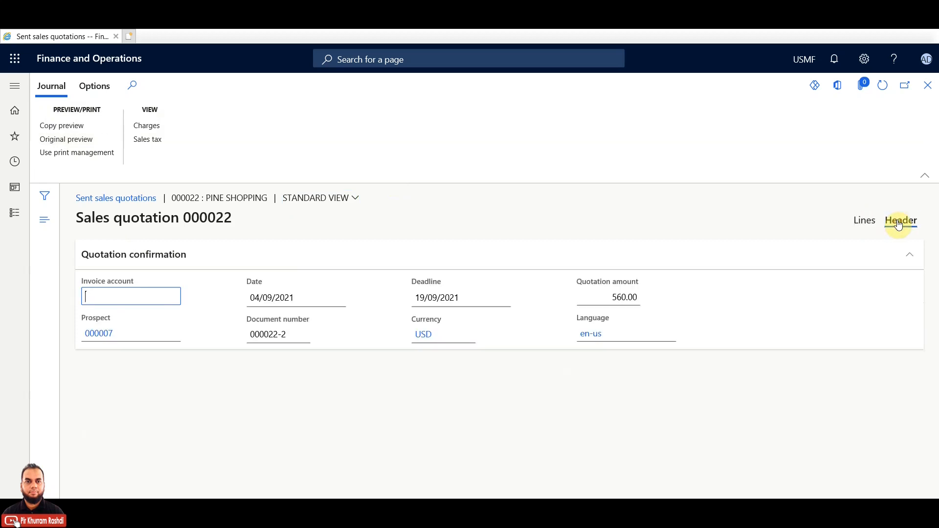
pyautogui.moveTo(298, 334)
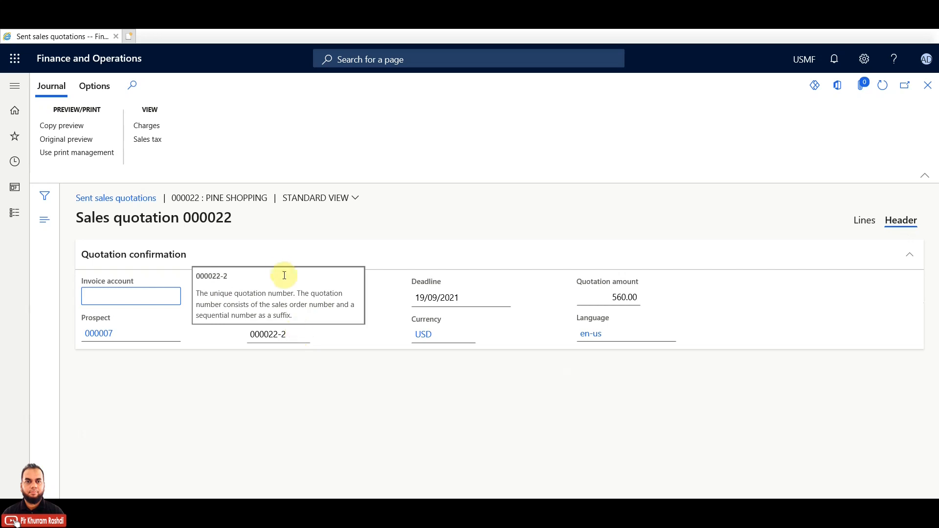
pyautogui.click(864, 221)
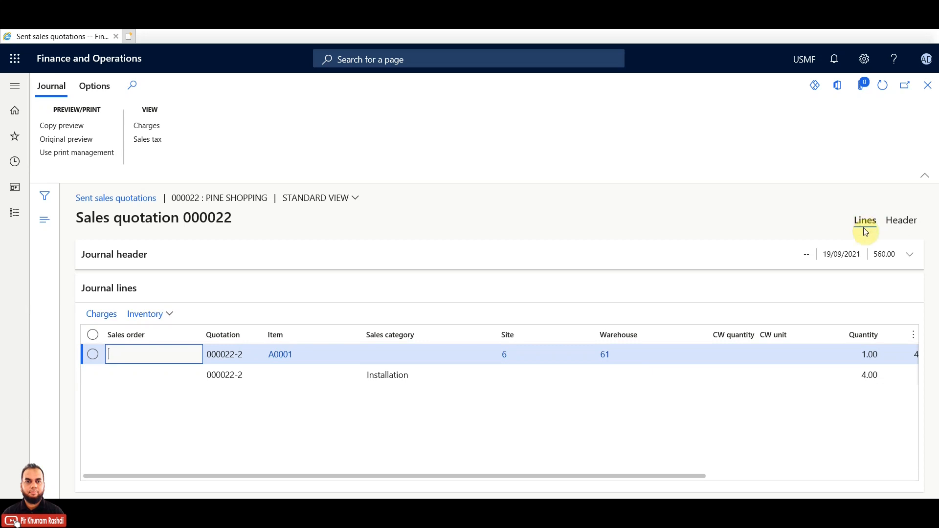
pyautogui.click(929, 88)
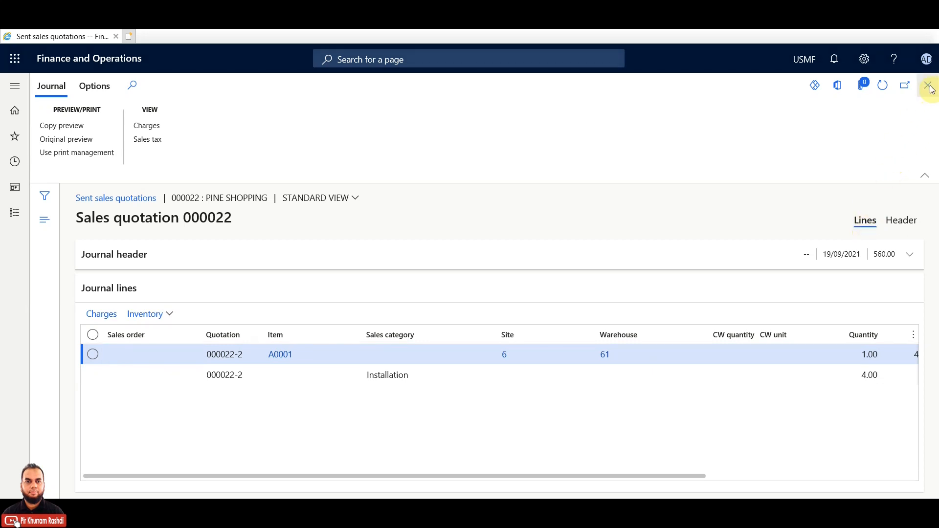
pyautogui.click(929, 88)
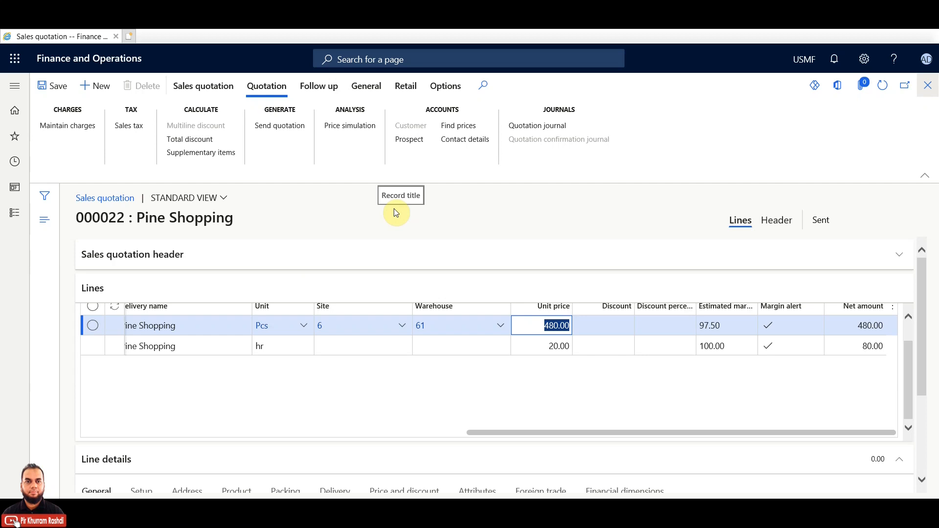
# Open the Pine Shopping prospect record from the quotation header, copy its account number, and return to the quotation.
pyautogui.click(321, 90)
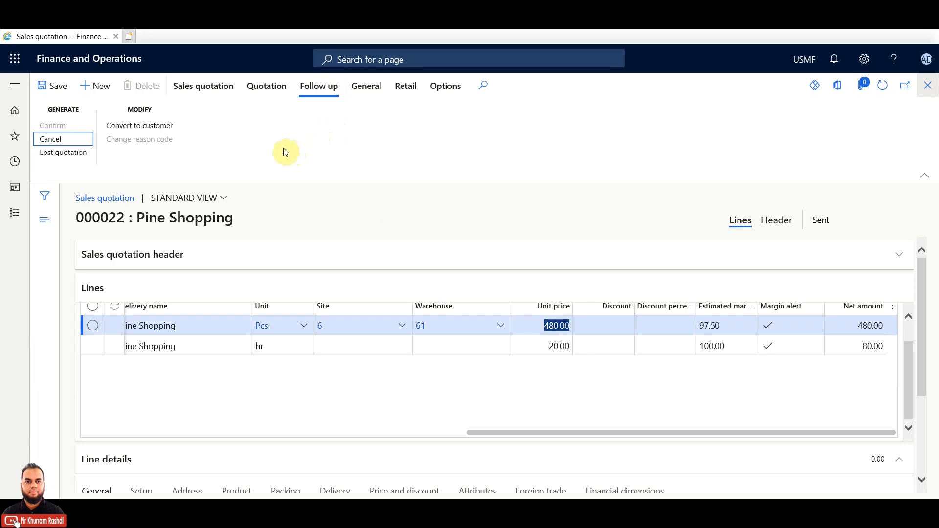
pyautogui.moveTo(921, 325); pyautogui.dragTo(921, 289)
pyautogui.click(781, 220)
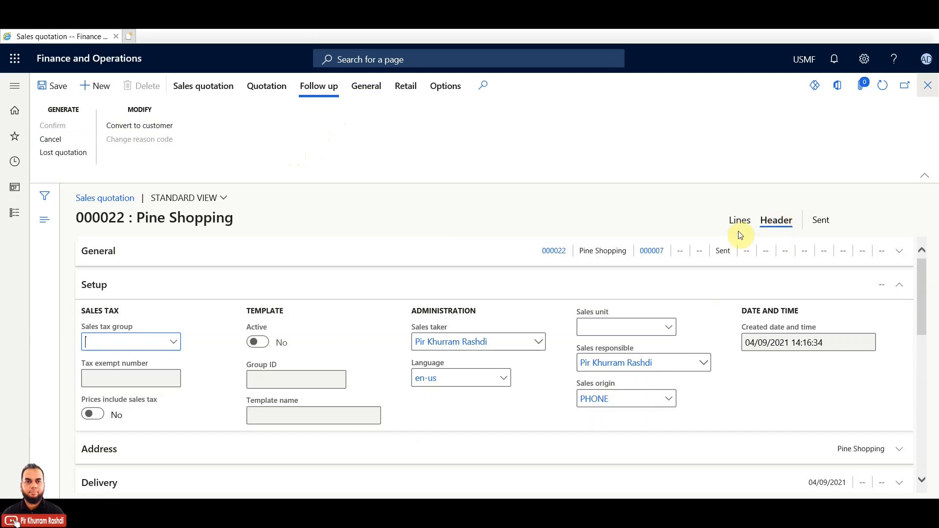
pyautogui.click(662, 255)
pyautogui.doubleClick(662, 255)
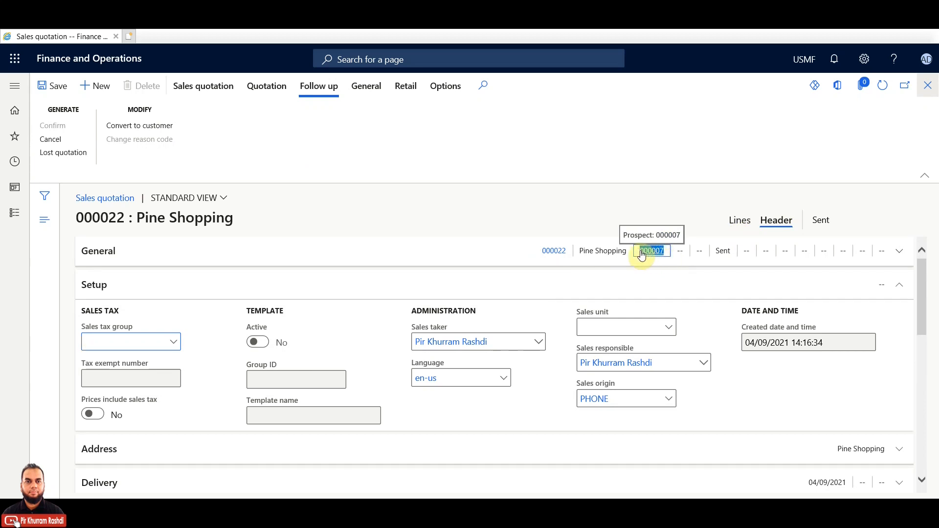
pyautogui.click(659, 258)
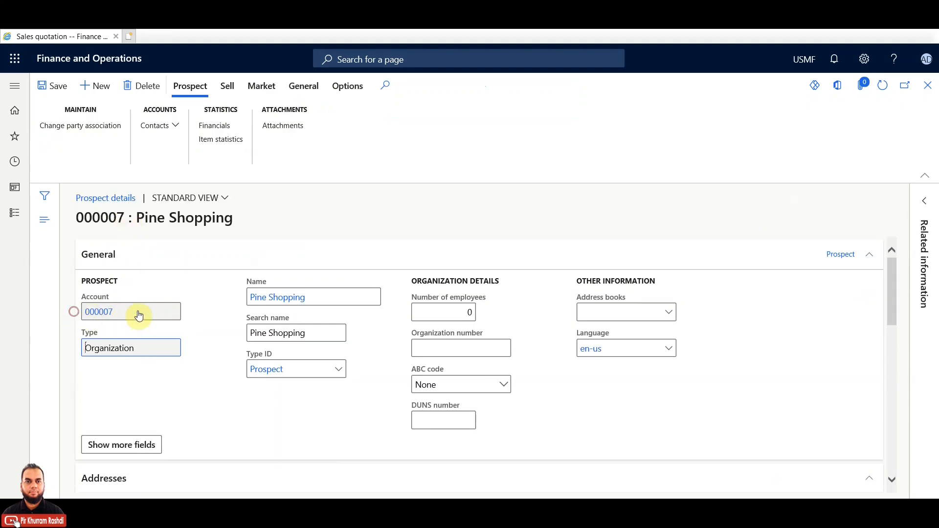
pyautogui.click(146, 314)
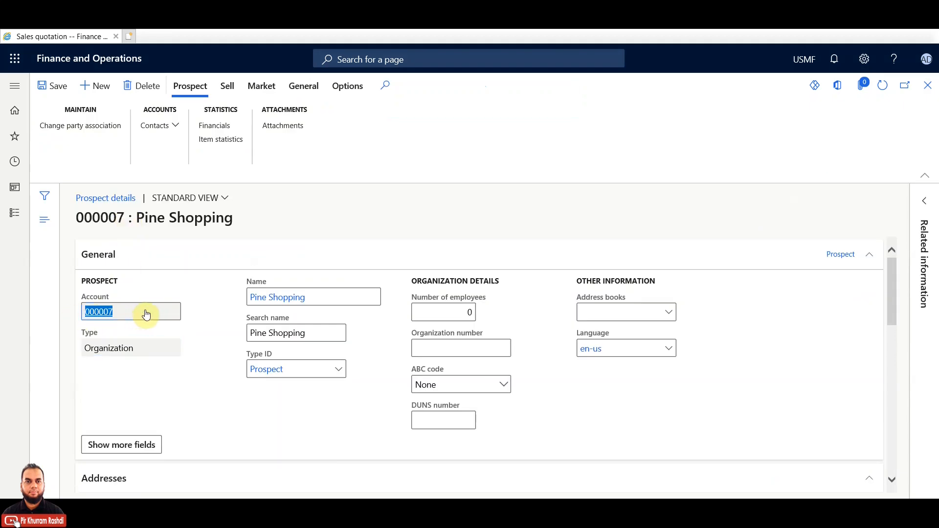
pyautogui.rightClick(107, 314)
pyautogui.click(128, 351)
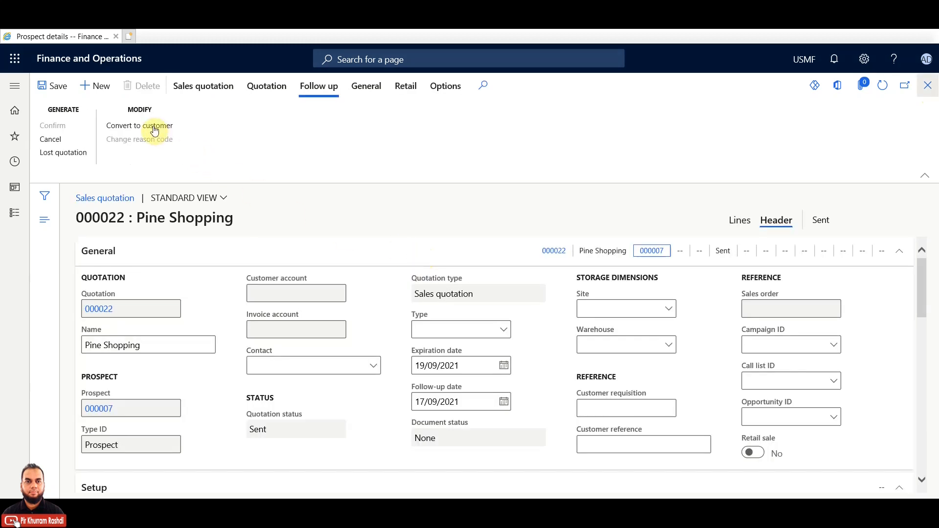
# Convert the quotation's prospect to a customer, using the copied prospect account number as the customer account number.
pyautogui.click(154, 127)
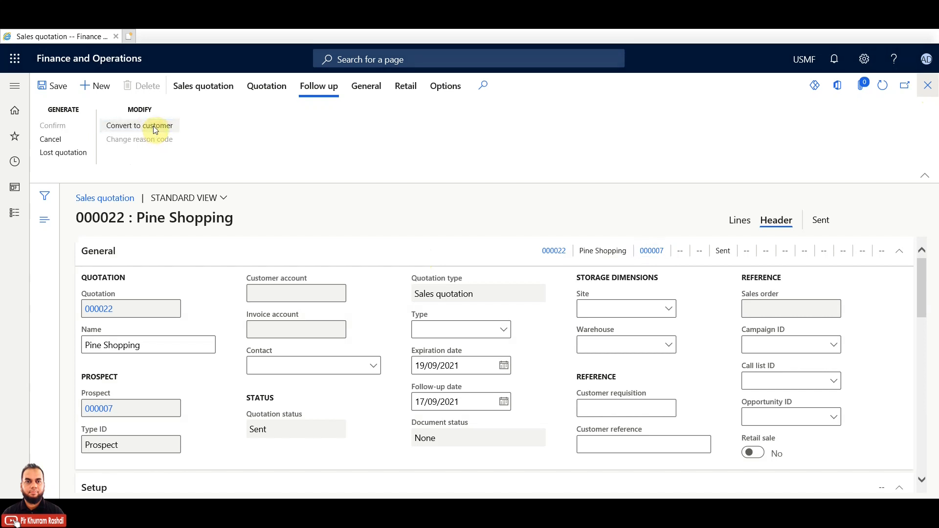
pyautogui.click(605, 105)
pyautogui.hotkey('ctrl', 'v')
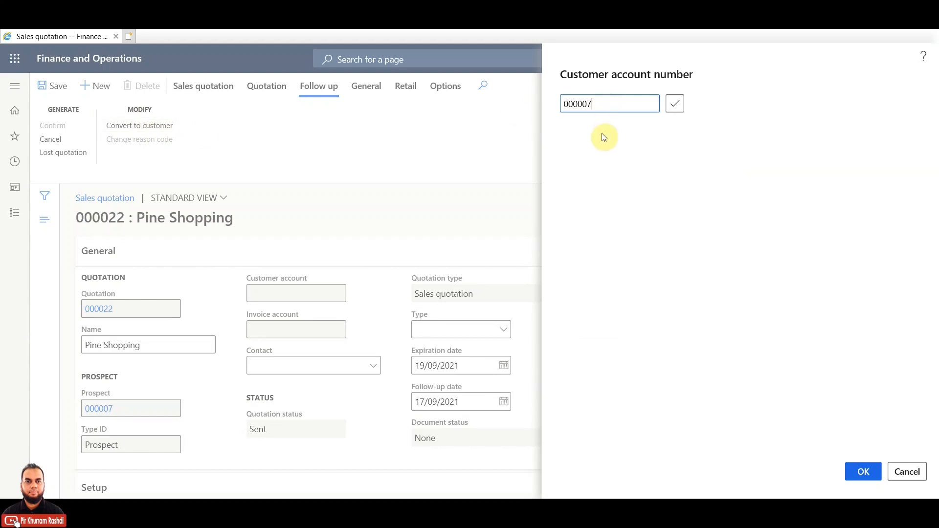
pyautogui.click(861, 471)
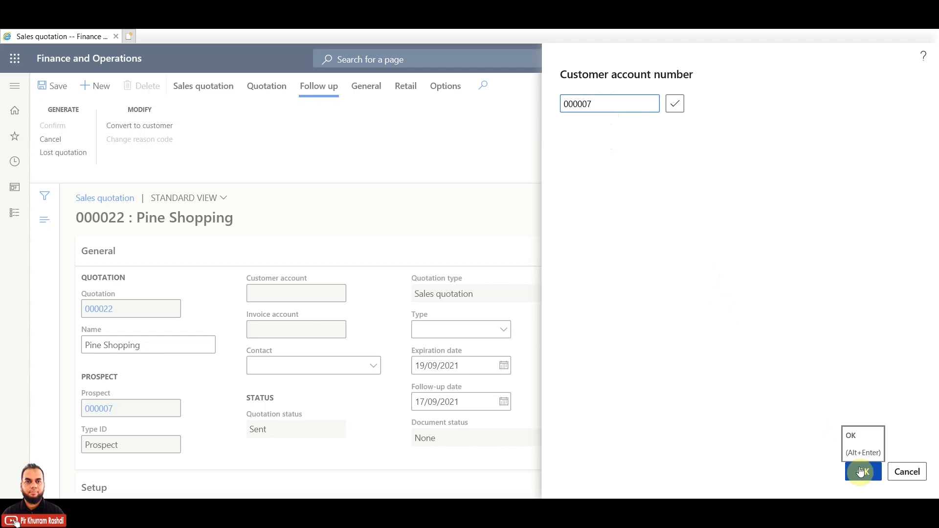
pyautogui.click(861, 472)
pyautogui.click(862, 471)
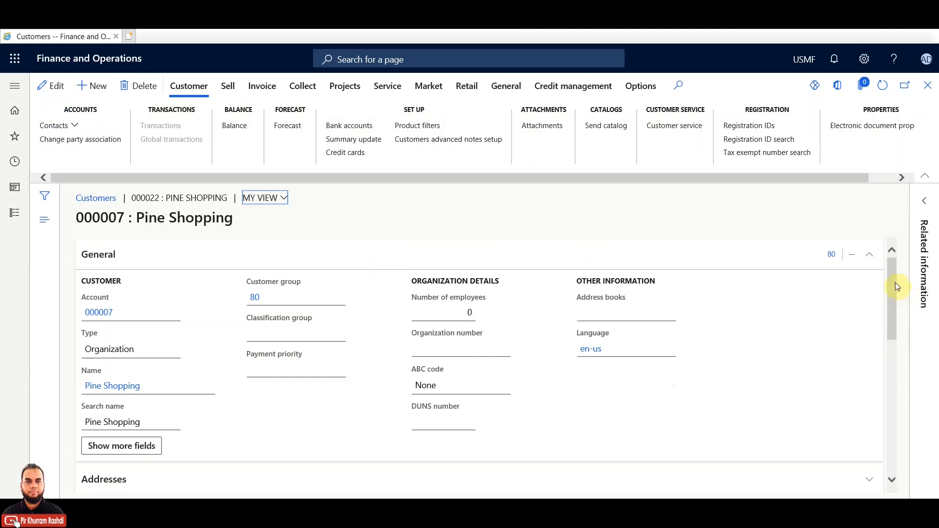
# Examine the new Pine Shopping customer record, including its payment defaults, and return to the quotation.
pyautogui.moveTo(891, 275); pyautogui.dragTo(893, 381)
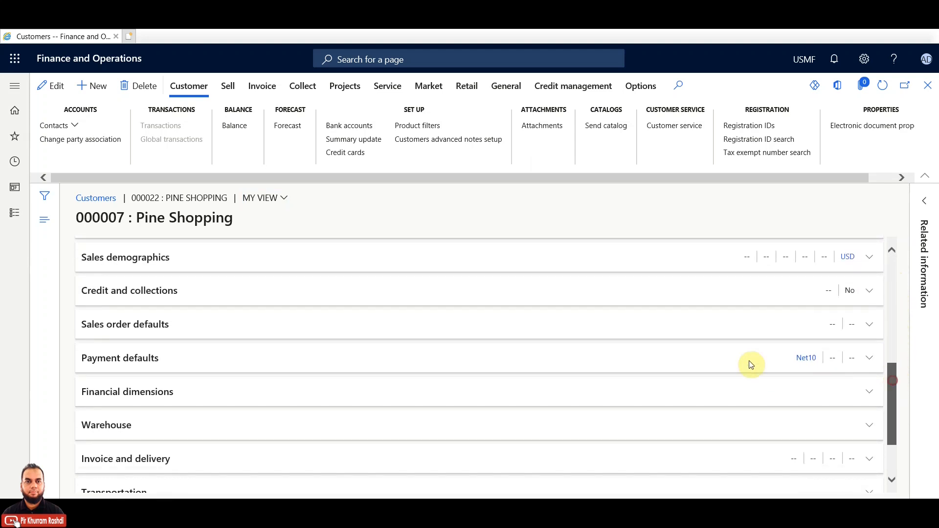
pyautogui.click(742, 362)
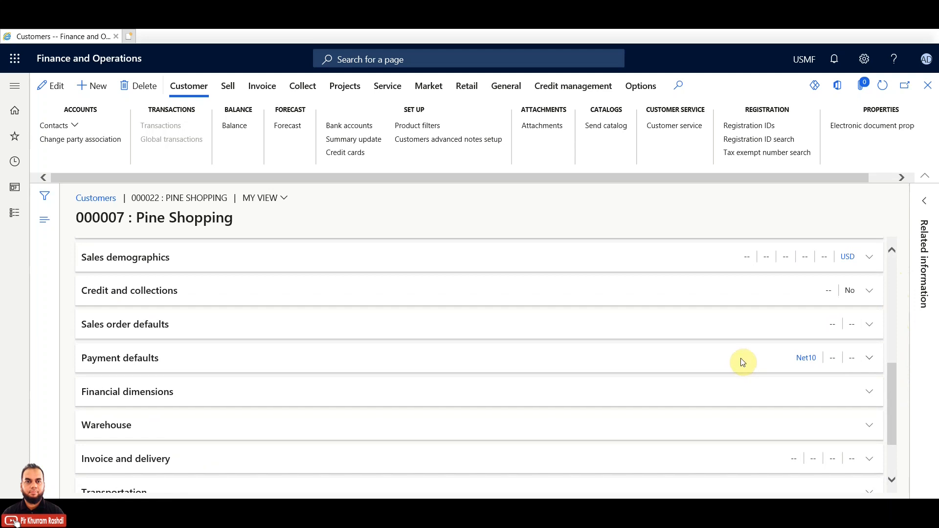
pyautogui.click(742, 363)
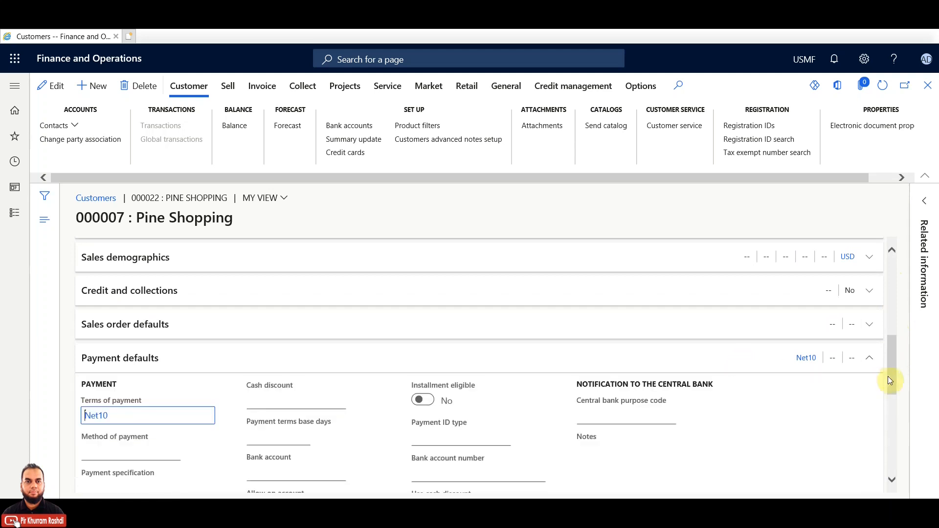
pyautogui.click(895, 352)
pyautogui.moveTo(895, 368); pyautogui.dragTo(885, 253)
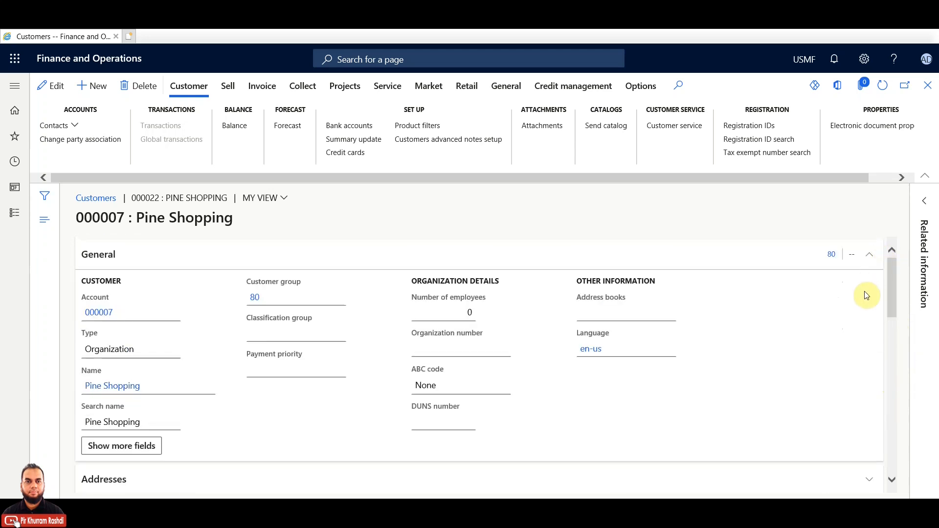
pyautogui.click(935, 87)
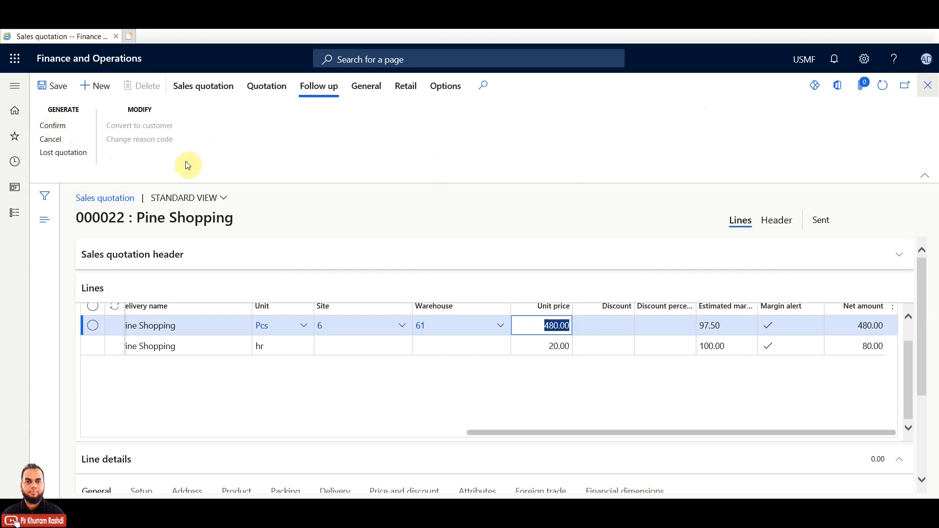
# Confirm the Pine Shopping quotation with the reason Price and confirmation printing enabled.
pyautogui.click(66, 125)
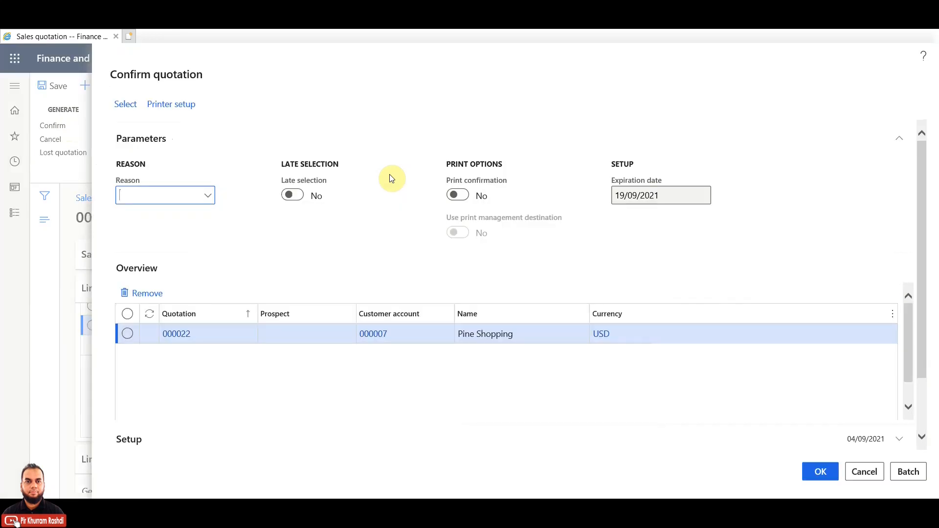
pyautogui.click(208, 198)
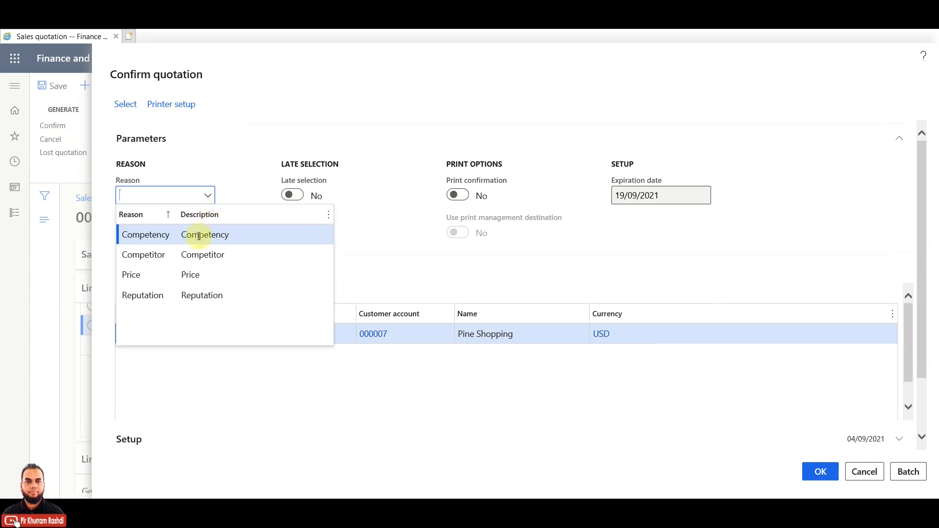
pyautogui.click(157, 278)
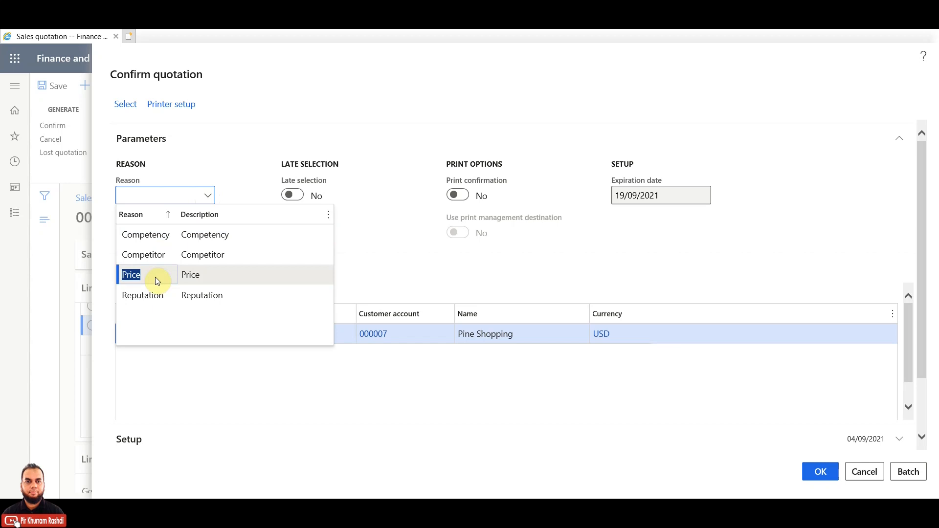
pyautogui.click(155, 277)
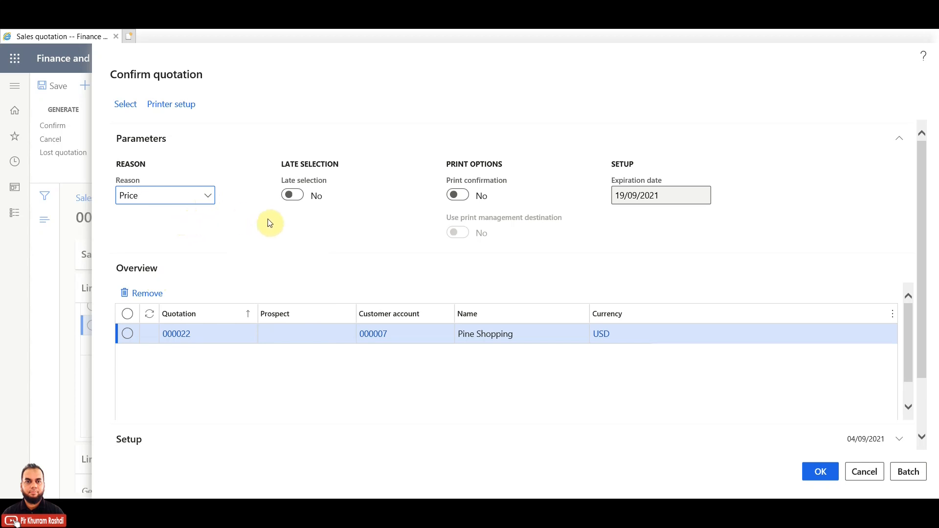
pyautogui.click(459, 195)
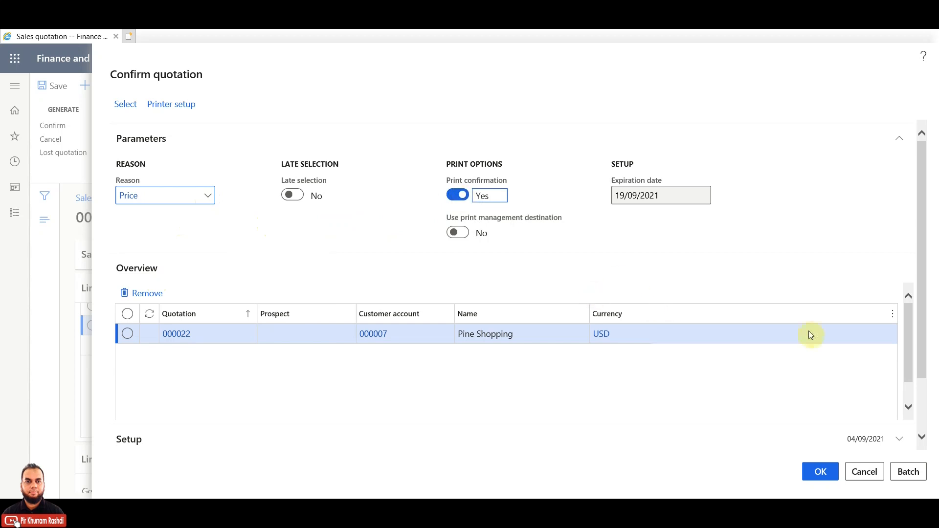
pyautogui.click(819, 473)
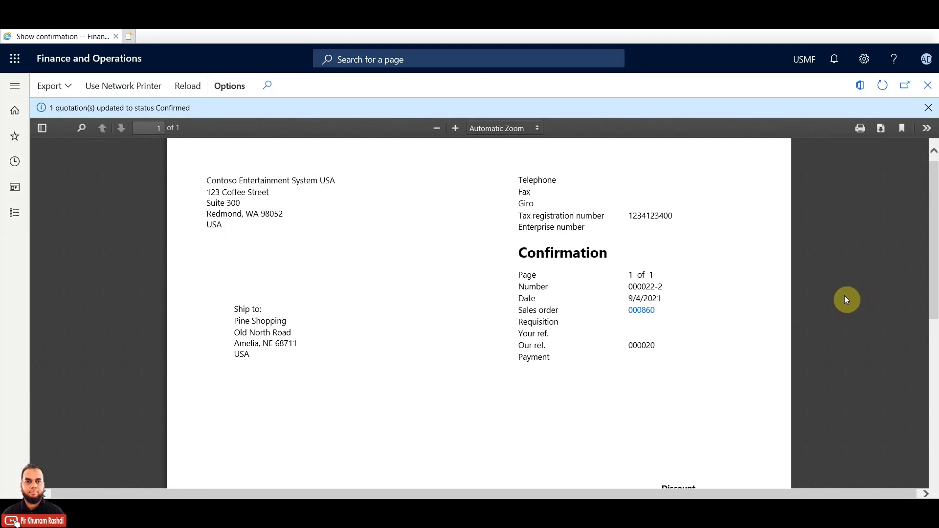
# Read through the quotation confirmation report at page width and return to the quotation.
pyautogui.click(505, 128)
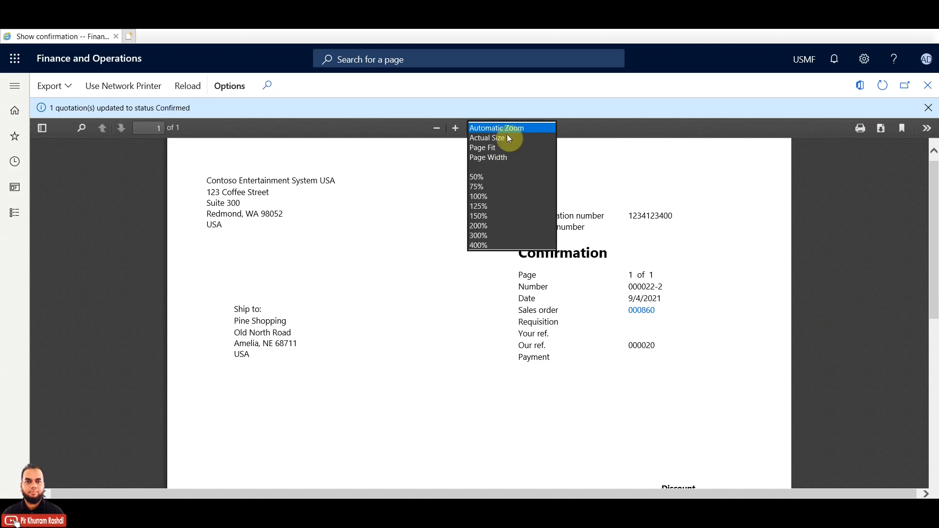
pyautogui.click(511, 159)
pyautogui.moveTo(934, 186); pyautogui.dragTo(934, 221)
pyautogui.scroll(-4, 924, 250)
pyautogui.moveTo(934, 288); pyautogui.dragTo(868, 288)
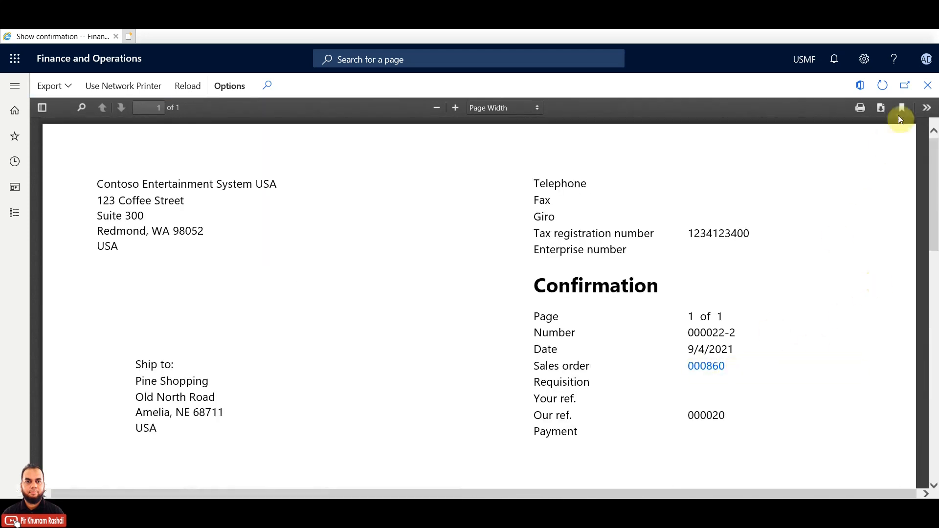
pyautogui.click(929, 86)
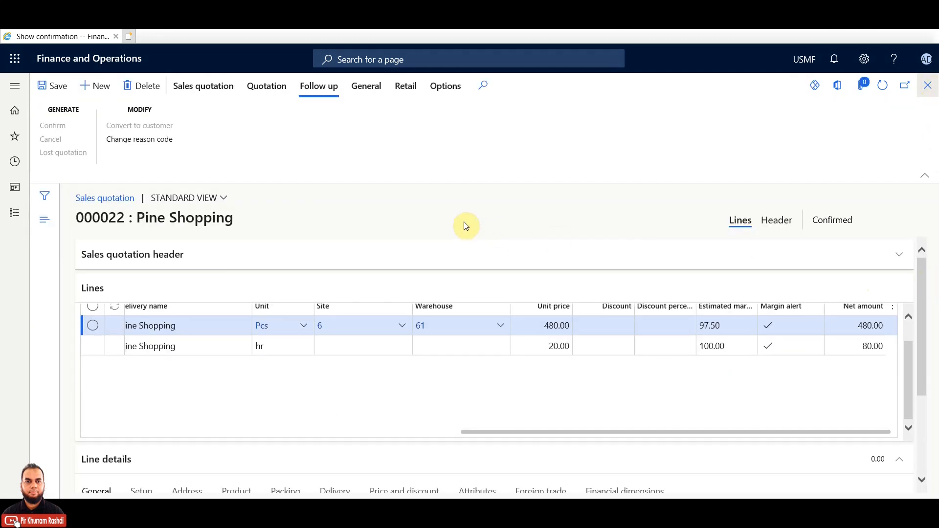
# Open the sales order related to the confirmed quotation and examine its lines and header details.
pyautogui.click(375, 88)
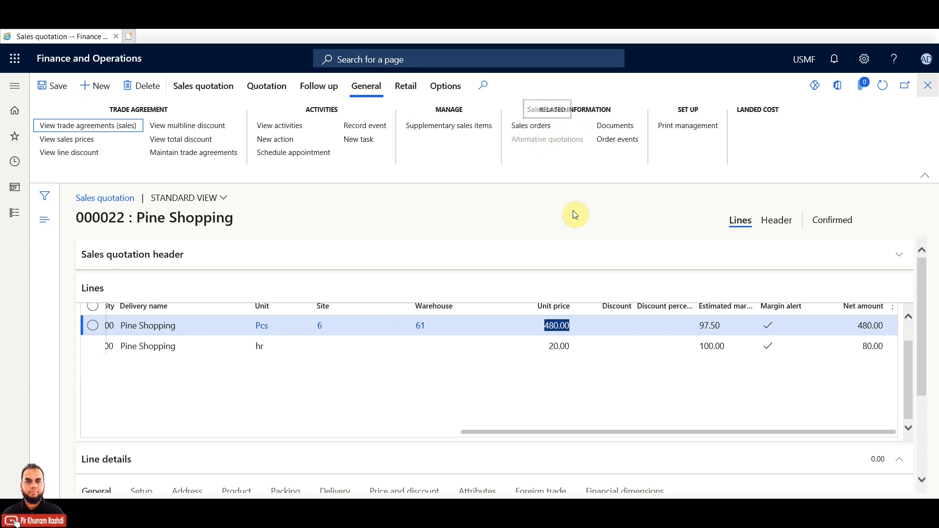
pyautogui.click(539, 126)
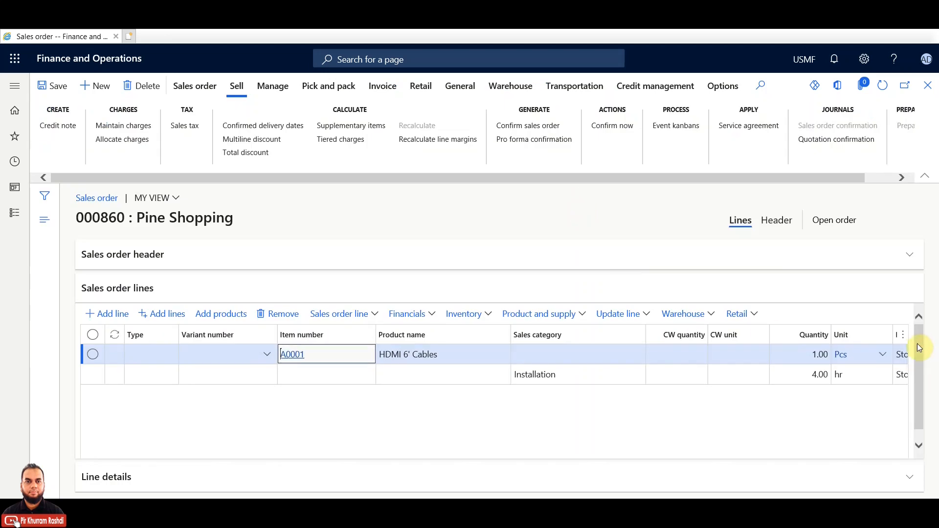
pyautogui.moveTo(920, 349); pyautogui.dragTo(912, 272)
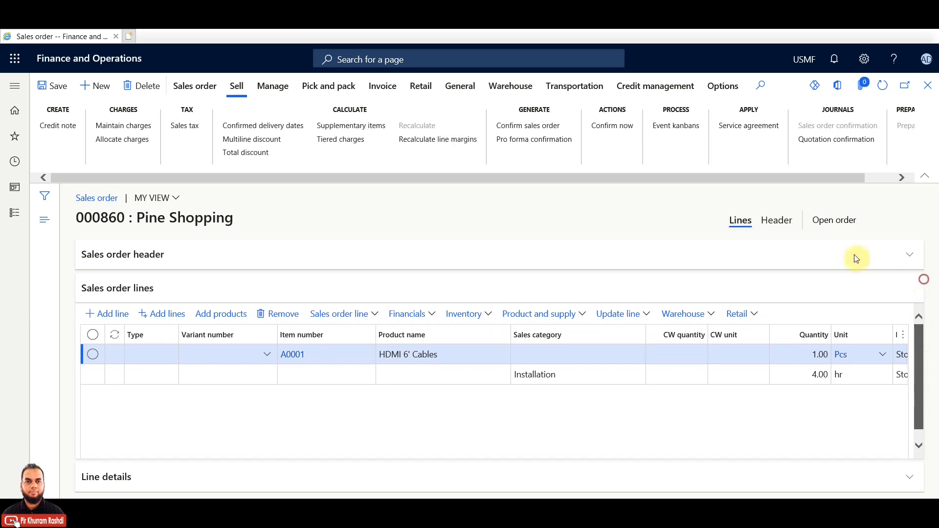
pyautogui.click(776, 221)
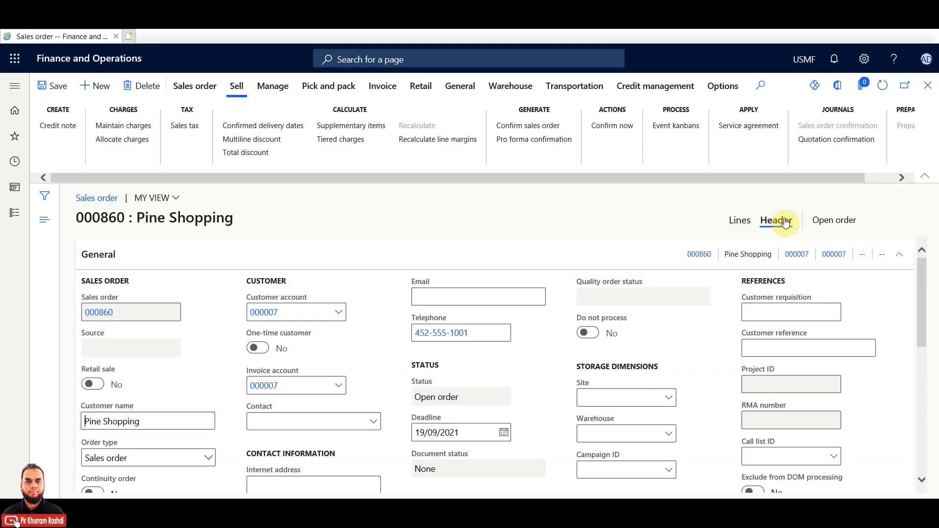
pyautogui.moveTo(922, 284); pyautogui.dragTo(934, 381)
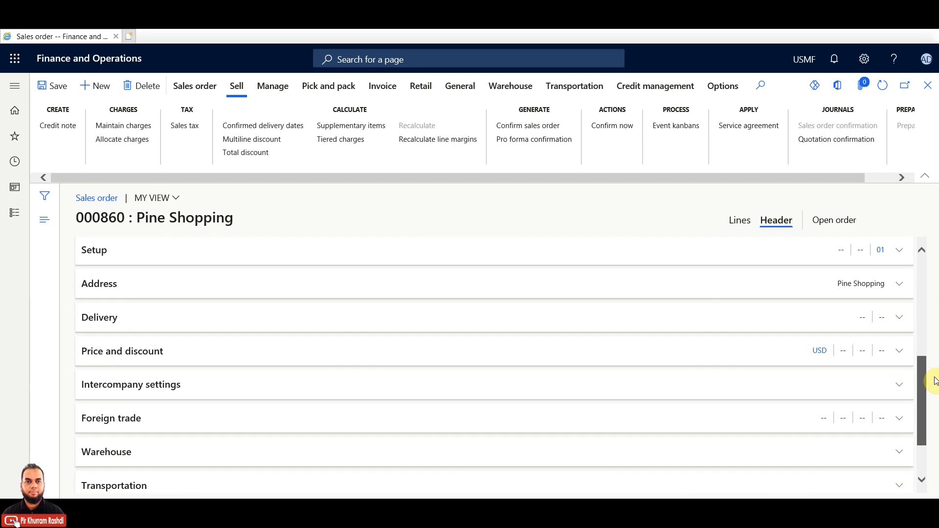
pyautogui.moveTo(935, 381); pyautogui.dragTo(926, 248)
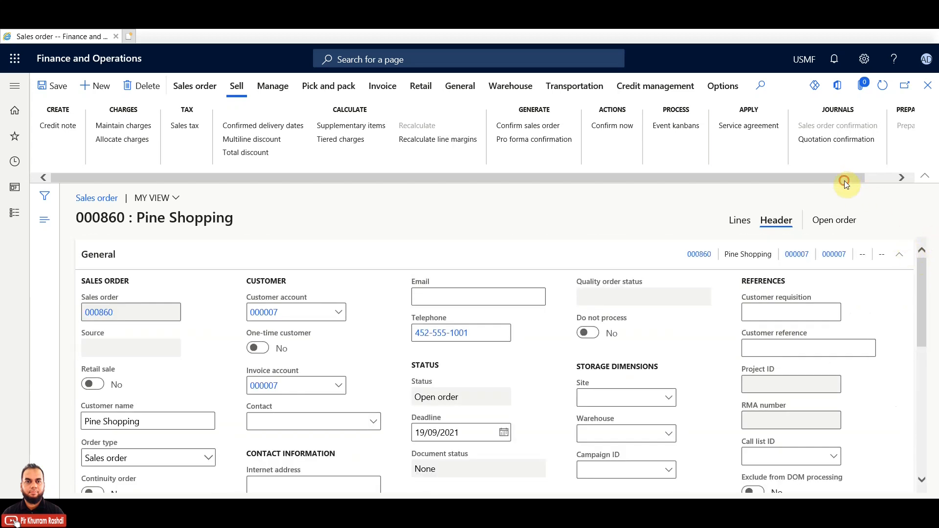
pyautogui.click(874, 181)
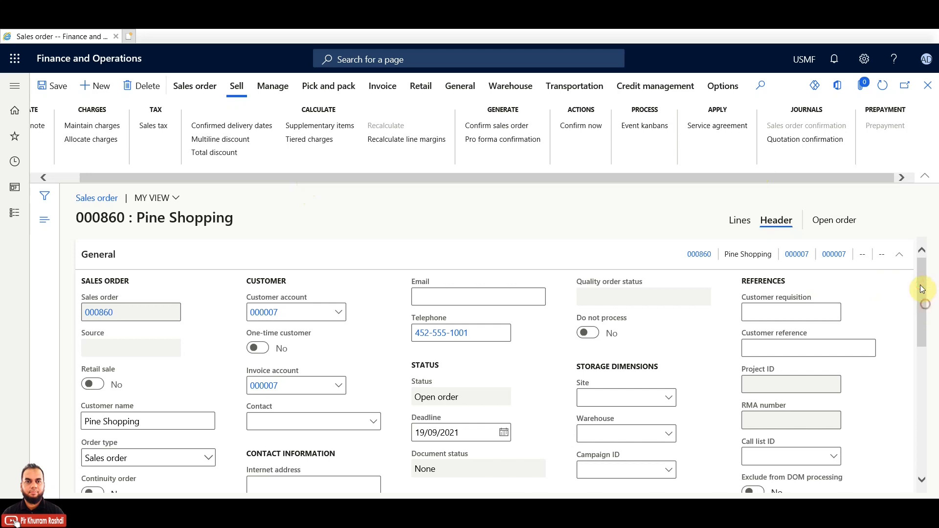
pyautogui.scroll(-3, 924, 301)
pyautogui.moveTo(924, 313); pyautogui.dragTo(929, 272)
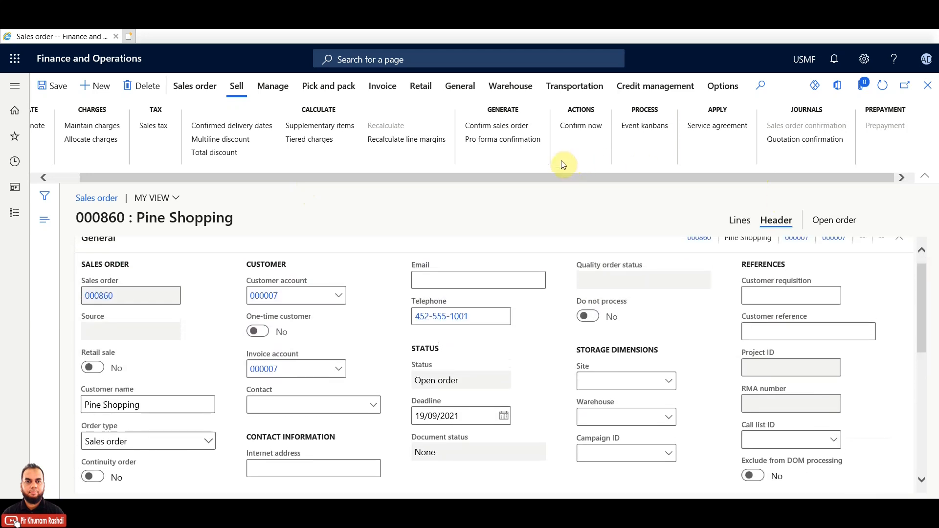
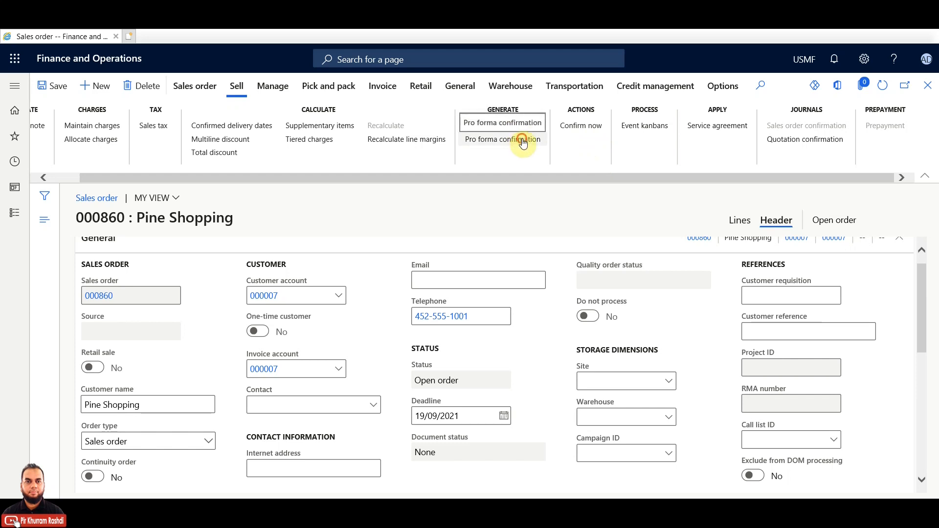
# Generate a pro forma confirmation for the Pine Shopping sales order with confirmation printing enabled.
pyautogui.click(523, 142)
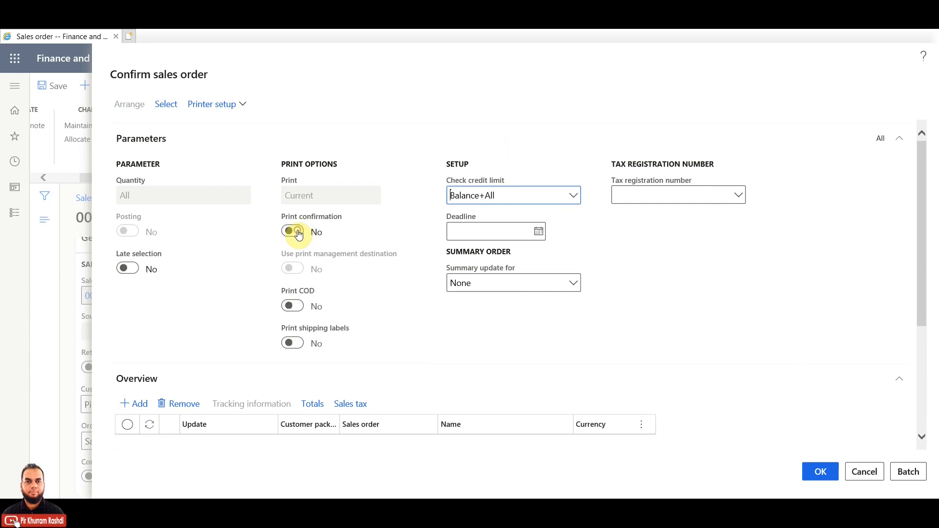
pyautogui.click(292, 232)
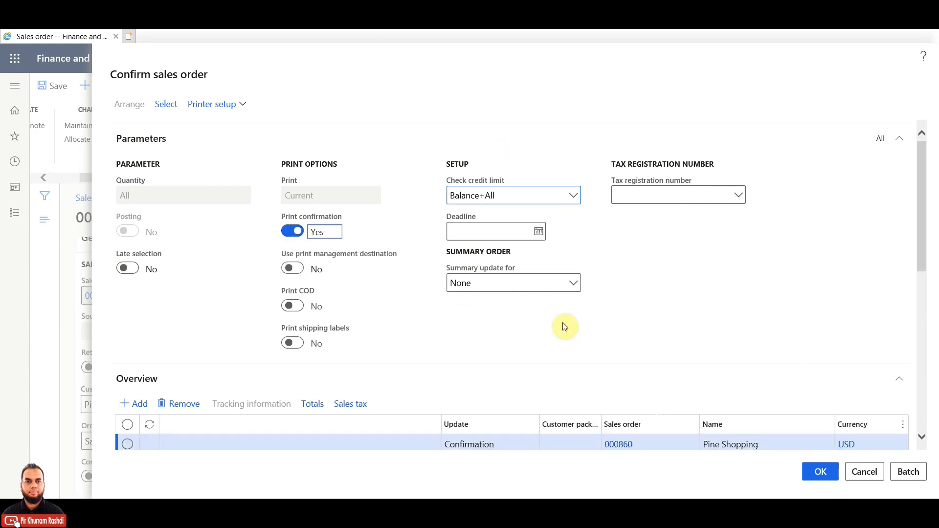
pyautogui.moveTo(917, 247); pyautogui.dragTo(921, 273)
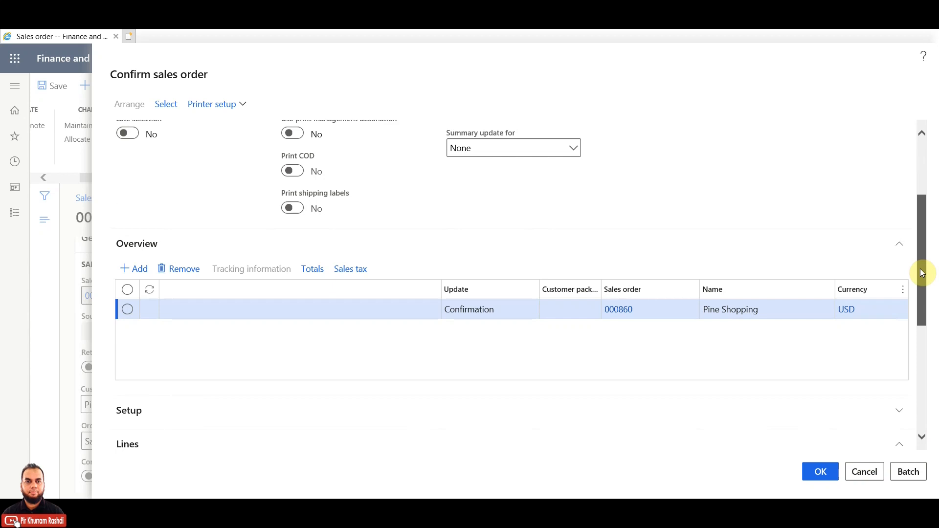
pyautogui.moveTo(922, 273); pyautogui.dragTo(924, 219)
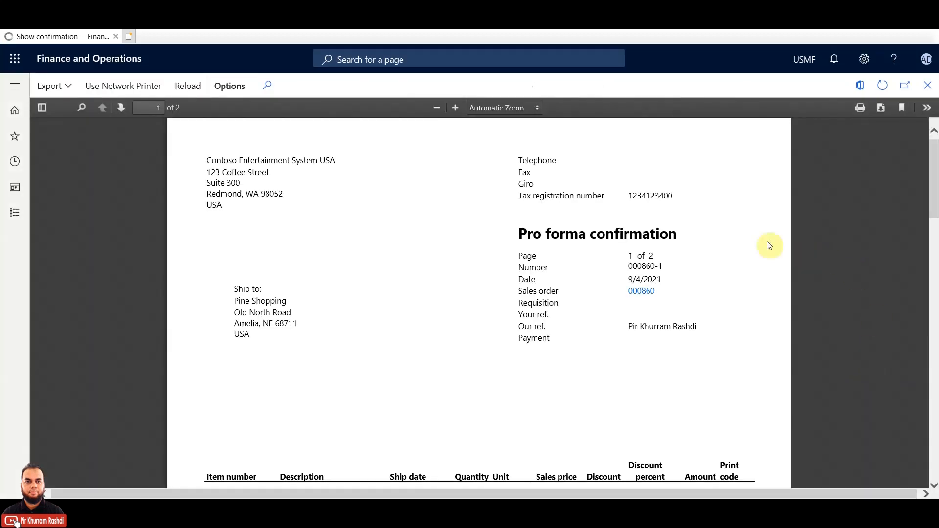
# Read through the pro forma confirmation report at page width and return to the sales order.
pyautogui.click(507, 109)
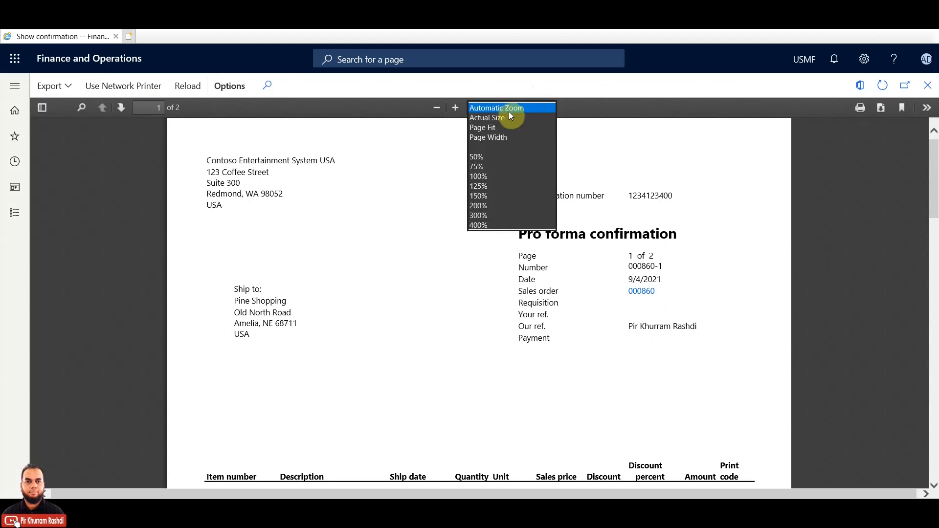
pyautogui.click(495, 134)
pyautogui.click(787, 280)
pyautogui.moveTo(935, 171)
pyautogui.mouseDown()
pyautogui.moveTo(924, 305)
pyautogui.moveTo(934, 341)
pyautogui.moveTo(935, 433)
pyautogui.moveTo(935, 137)
pyautogui.moveTo(934, 169)
pyautogui.mouseUp()
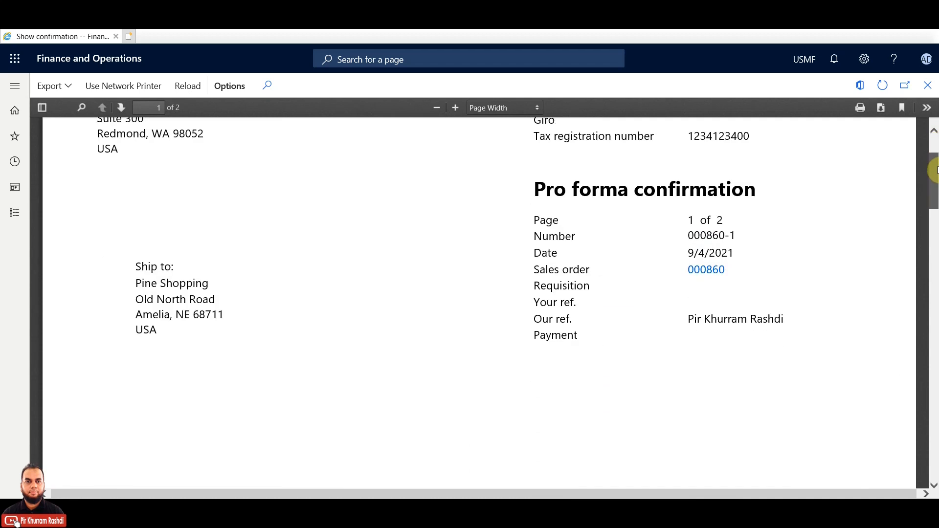
pyautogui.moveTo(934, 169); pyautogui.dragTo(935, 221)
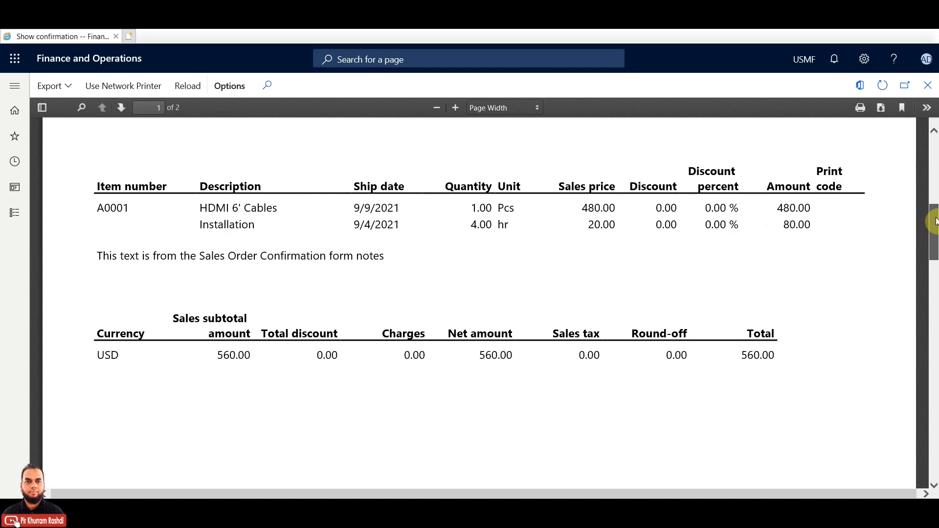
pyautogui.moveTo(936, 222); pyautogui.dragTo(928, 116)
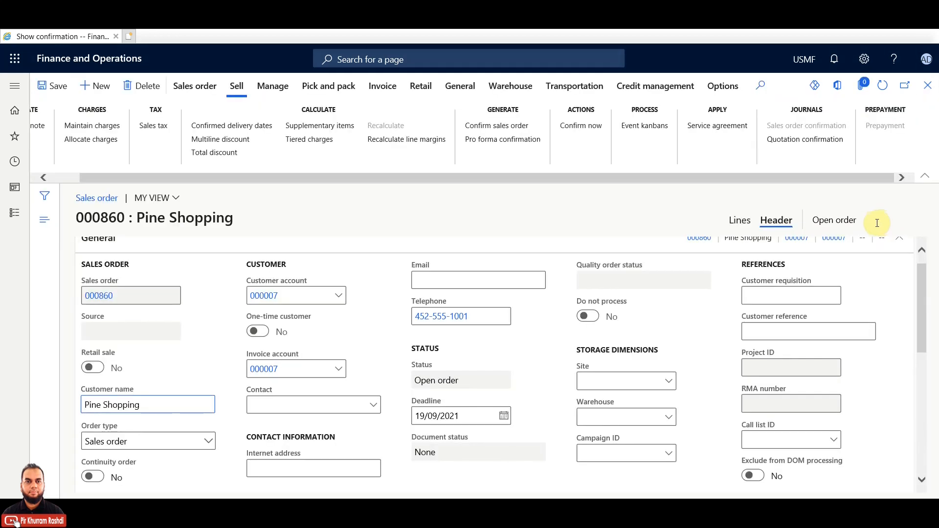
# Confirm the Pine Shopping sales order with posting and confirmation printing enabled.
pyautogui.click(492, 128)
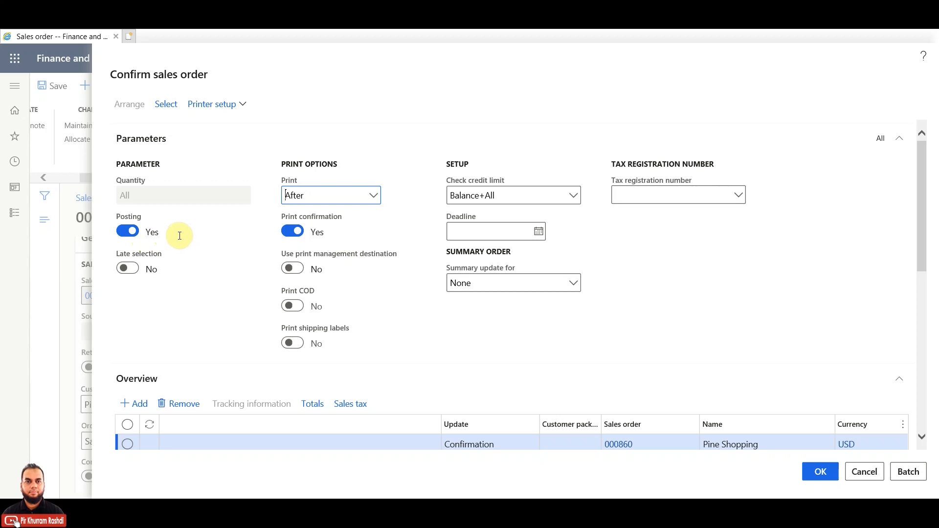
pyautogui.click(821, 473)
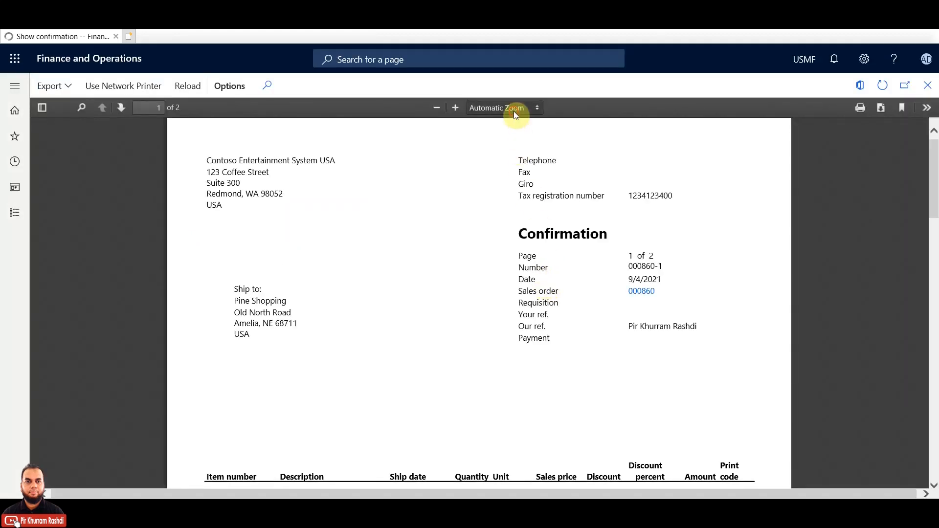
# Read through the posted sales order confirmation report at page width and return to the sales order.
pyautogui.click(514, 108)
pyautogui.click(518, 133)
pyautogui.moveTo(935, 178); pyautogui.dragTo(935, 190)
pyautogui.moveTo(731, 220); pyautogui.dragTo(738, 222)
pyautogui.click(737, 221)
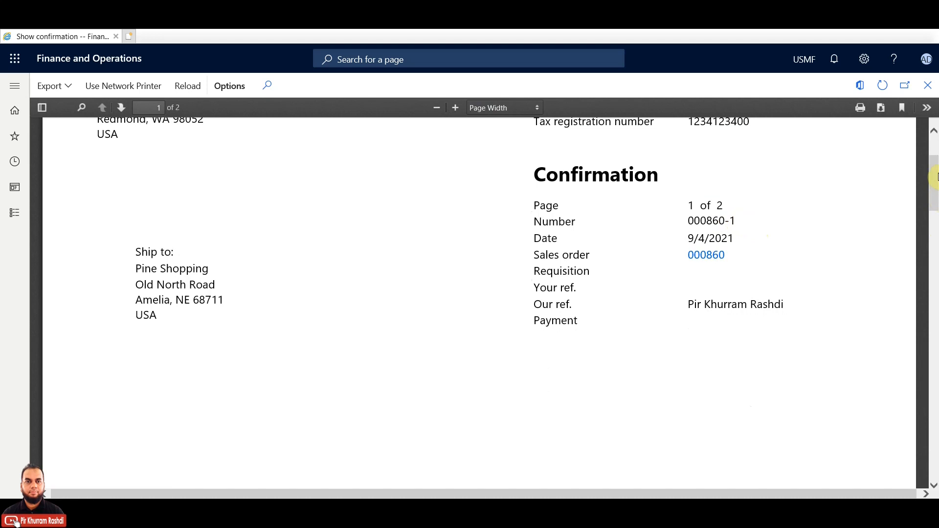
pyautogui.moveTo(938, 176); pyautogui.dragTo(936, 225)
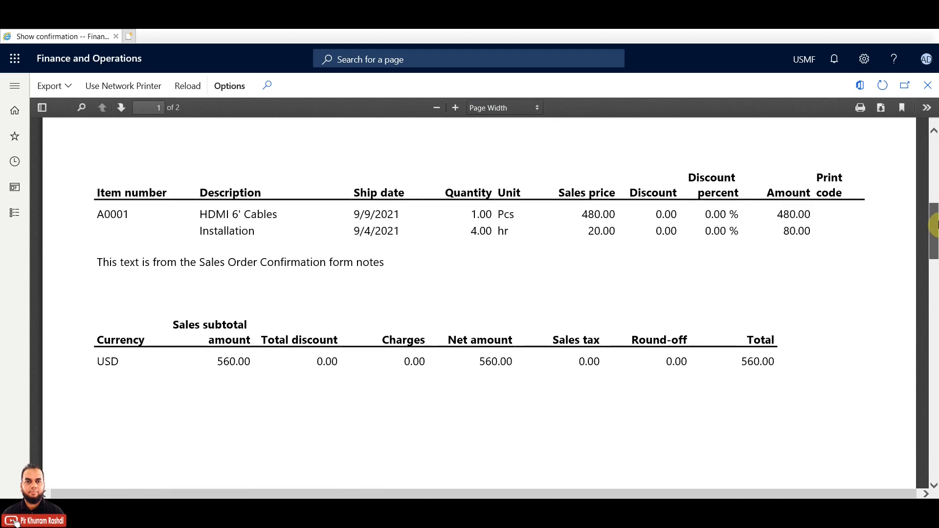
pyautogui.moveTo(936, 224); pyautogui.dragTo(936, 139)
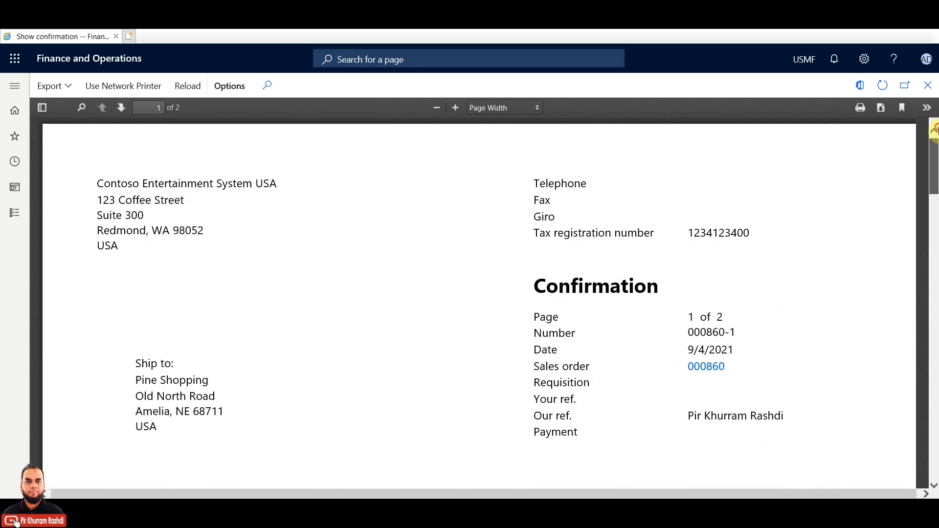
pyautogui.click(929, 86)
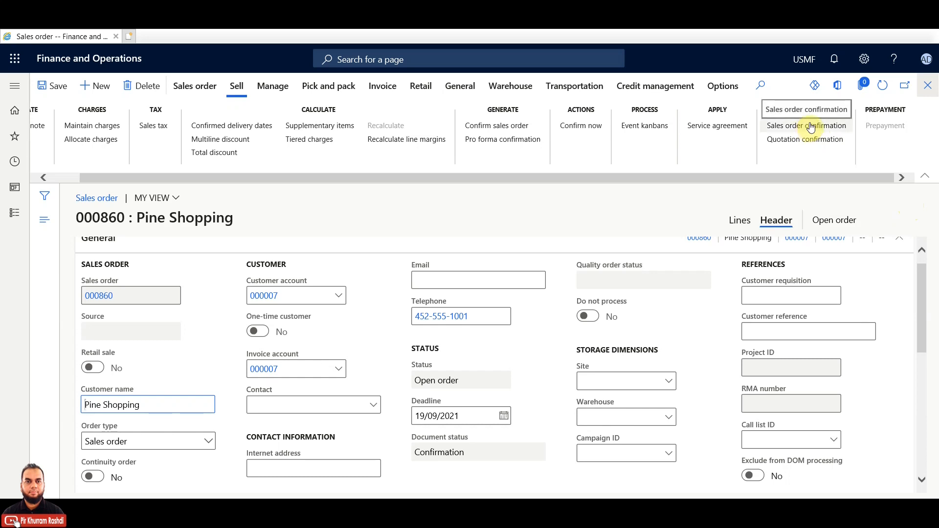
# Examine the confirmation number in the order's sales order confirmation journal, then return and check the document status in the header.
pyautogui.click(811, 126)
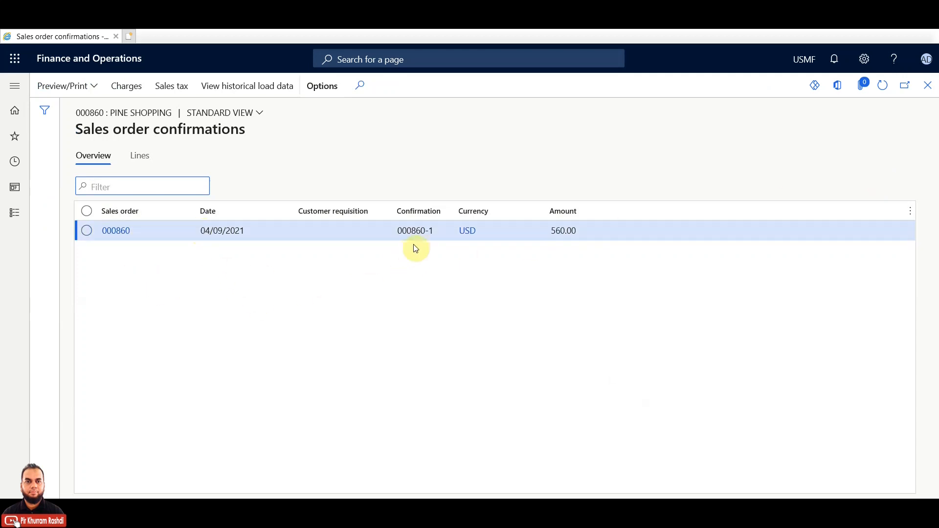
pyautogui.click(435, 230)
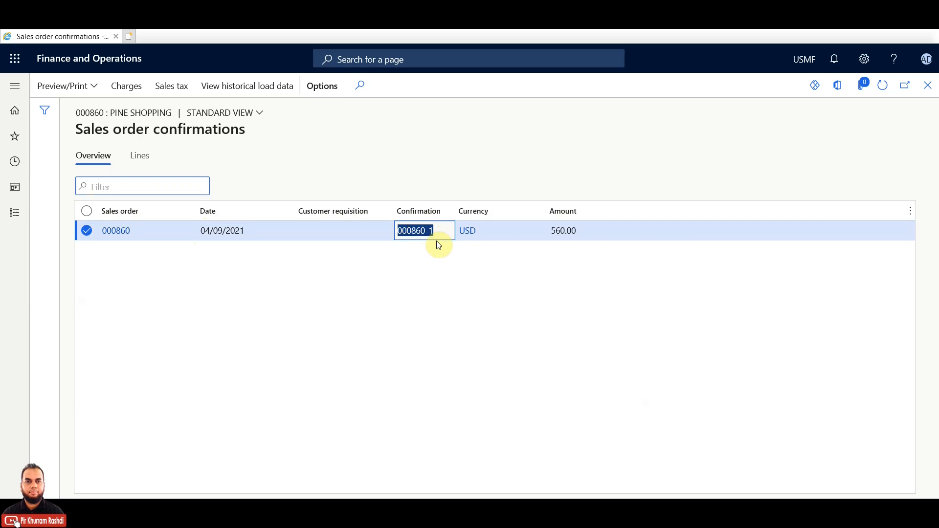
pyautogui.click(439, 231)
pyautogui.moveTo(425, 233); pyautogui.dragTo(396, 232)
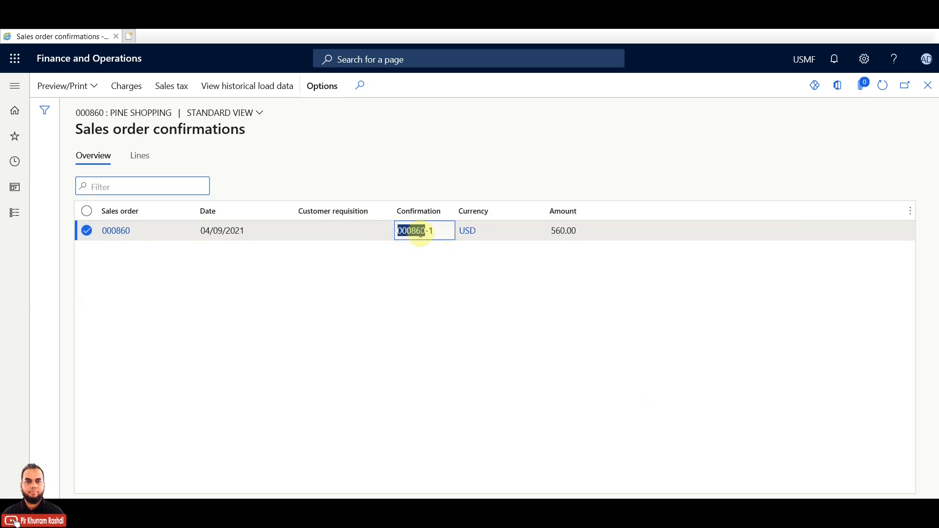
pyautogui.click(426, 232)
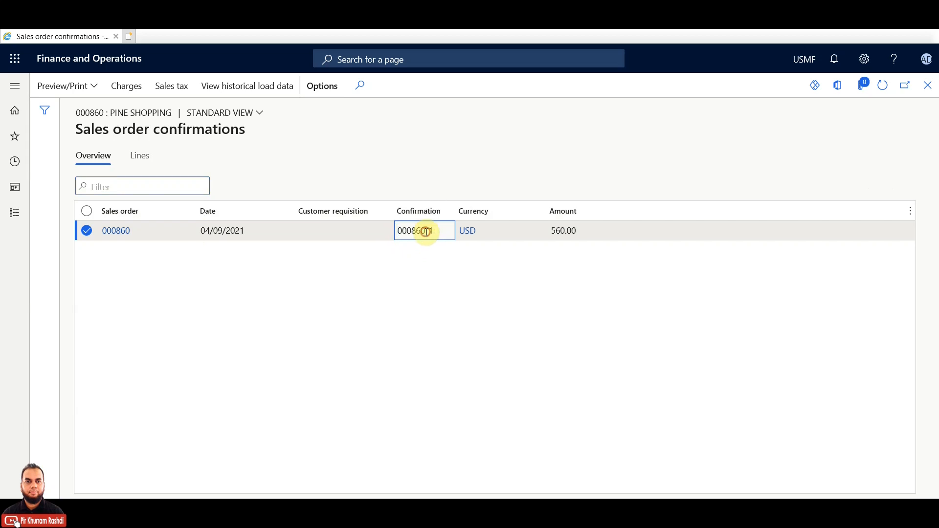
pyautogui.moveTo(425, 231); pyautogui.dragTo(380, 230)
pyautogui.click(430, 230)
pyautogui.doubleClick(430, 230)
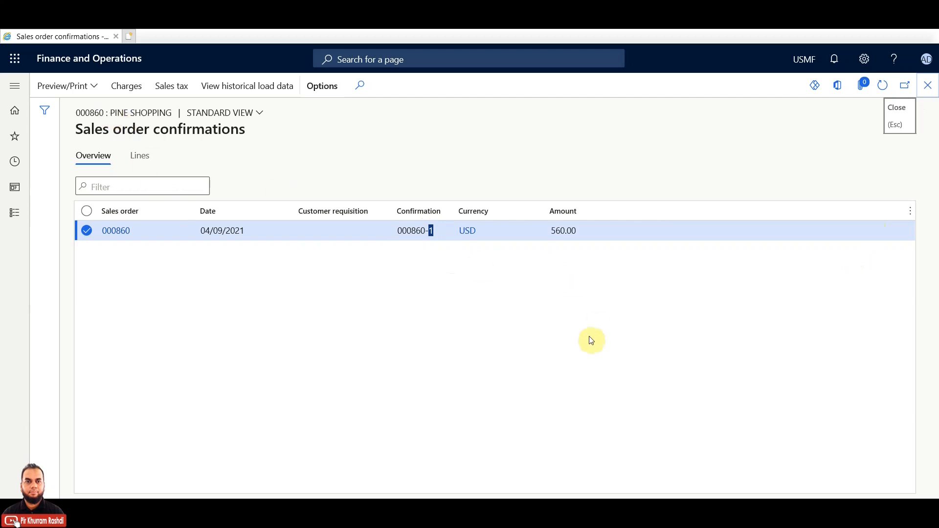
pyautogui.press('Escape')
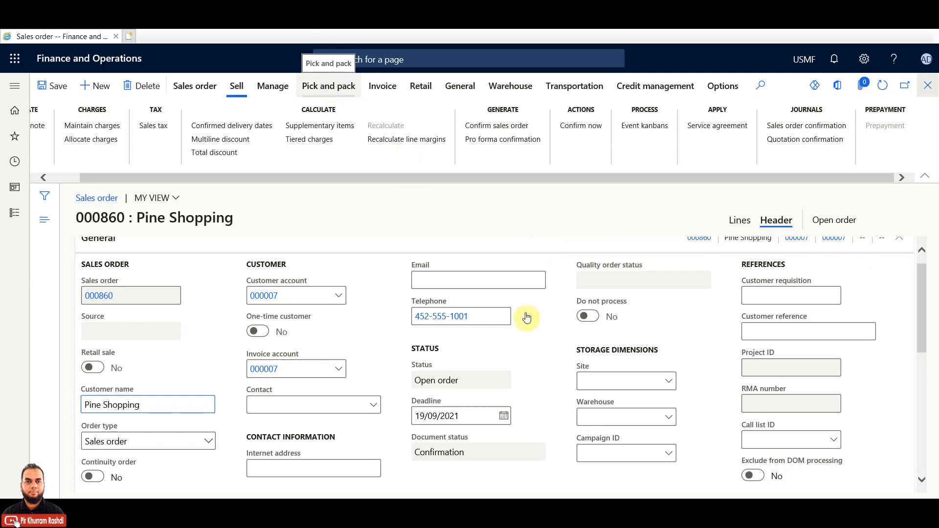
pyautogui.moveTo(479, 452); pyautogui.dragTo(414, 452)
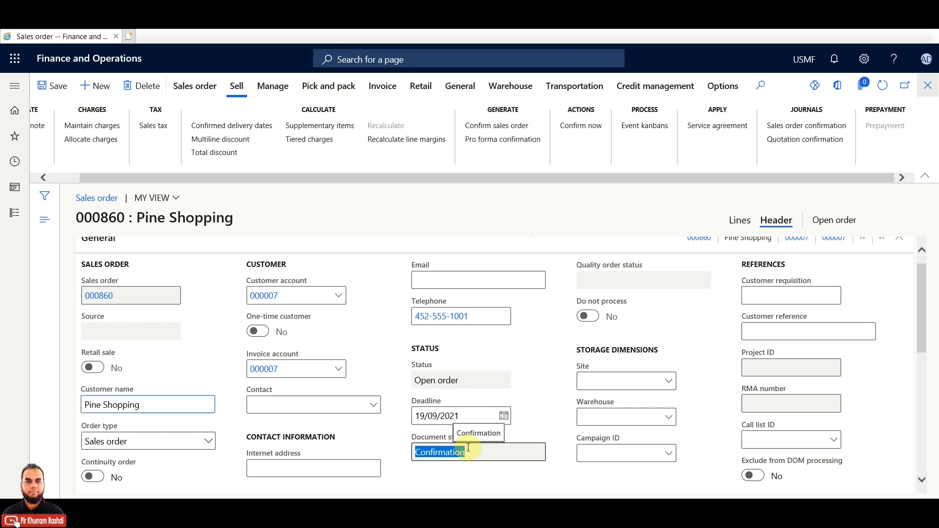
# Post the picking list for the sales order with quantity All and picking list printing enabled, accepting printing to screen only.
pyautogui.click(329, 87)
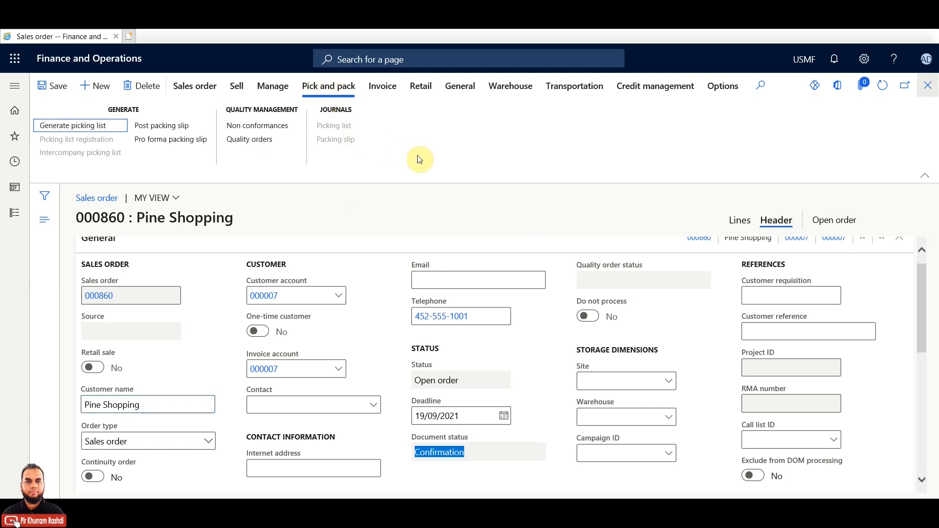
pyautogui.click(90, 128)
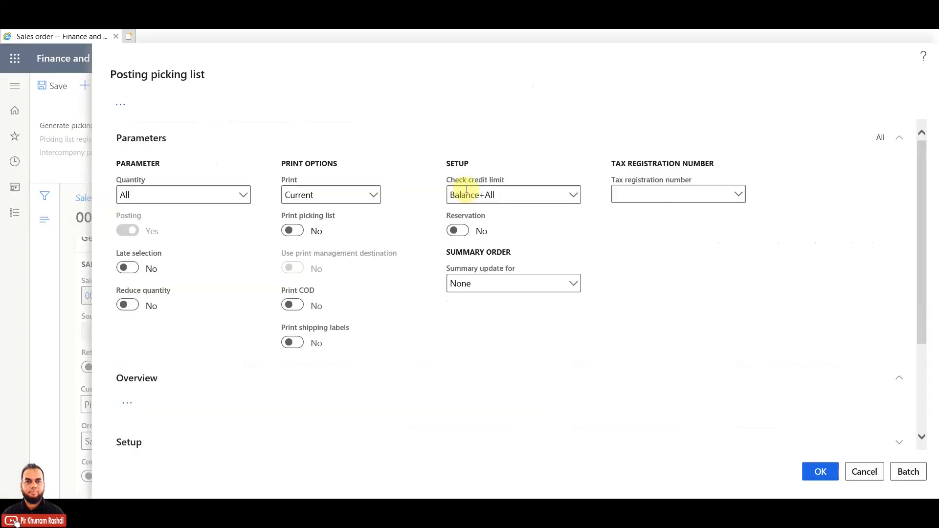
pyautogui.click(296, 232)
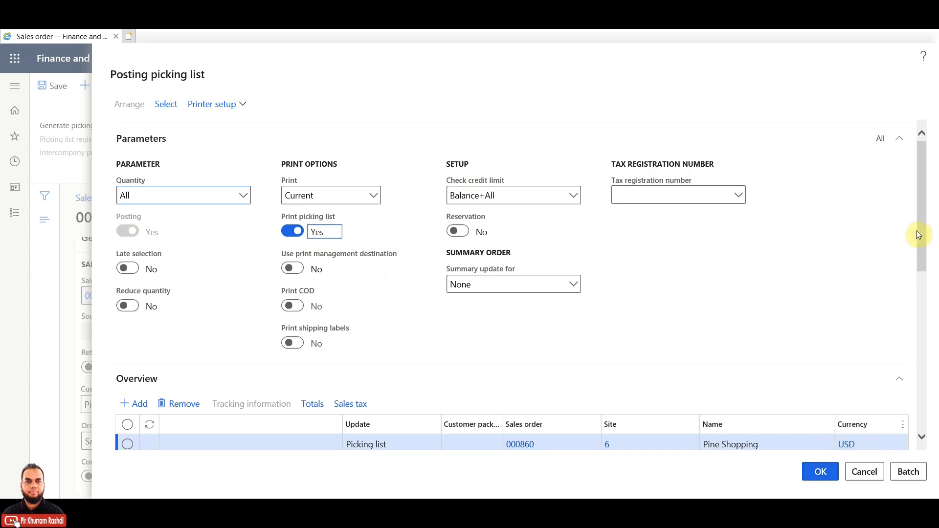
pyautogui.moveTo(921, 227); pyautogui.dragTo(929, 190)
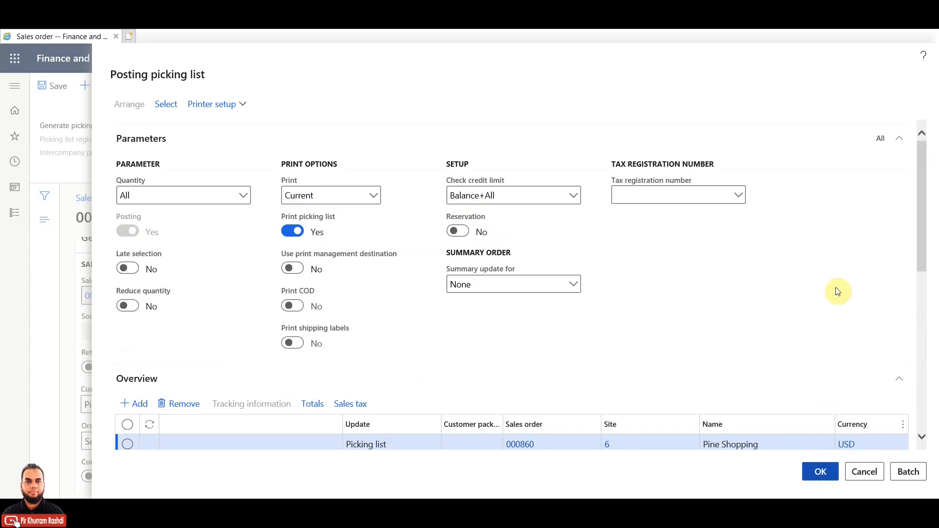
pyautogui.hotkey('alt', 'Return')
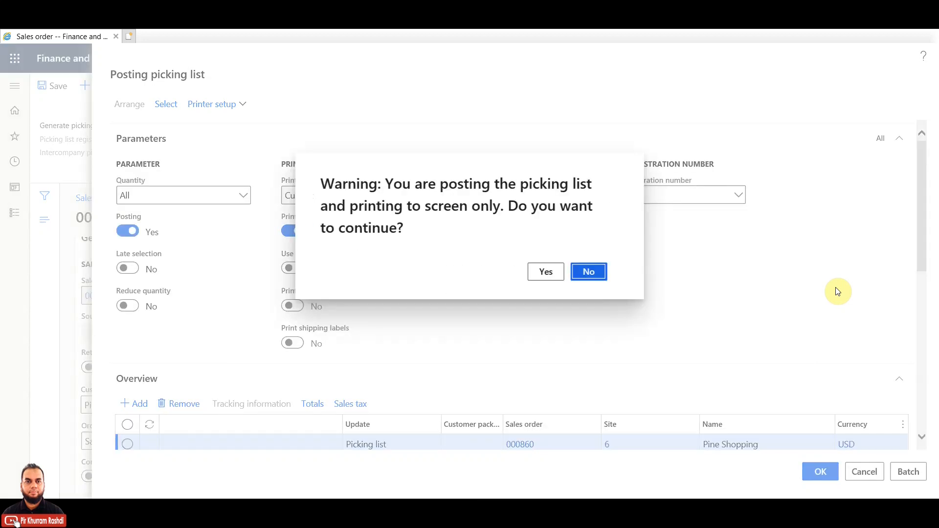
pyautogui.click(551, 277)
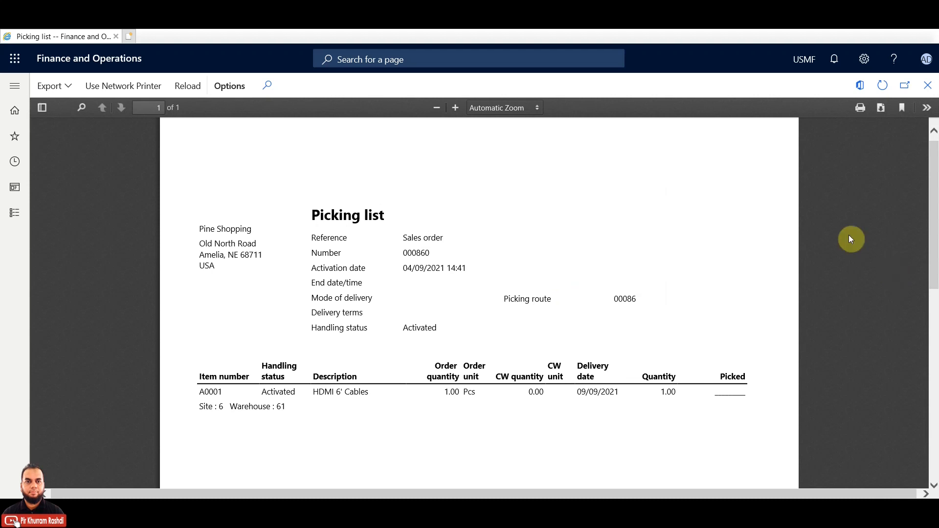
# Read through the picking list report at page width and return to the sales order.
pyautogui.click(526, 108)
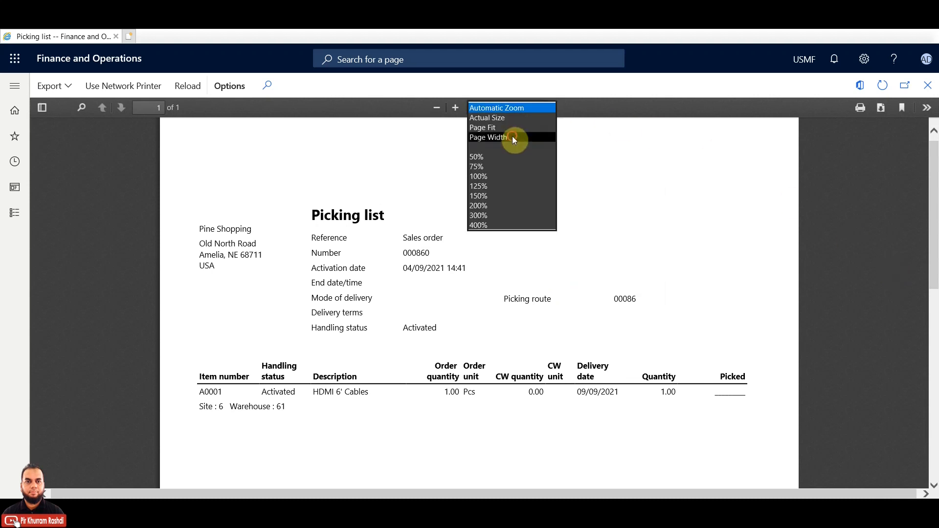
pyautogui.click(512, 137)
pyautogui.moveTo(935, 184); pyautogui.dragTo(935, 212)
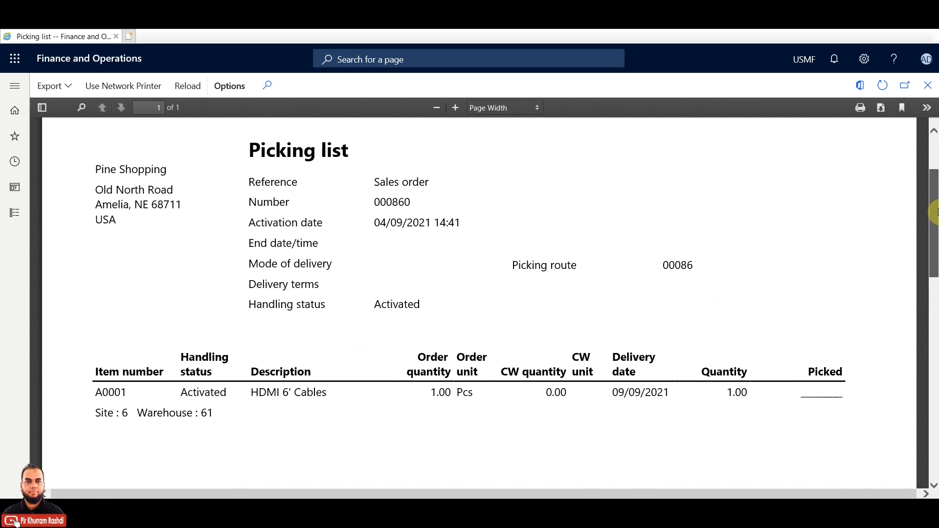
pyautogui.moveTo(935, 212); pyautogui.dragTo(935, 176)
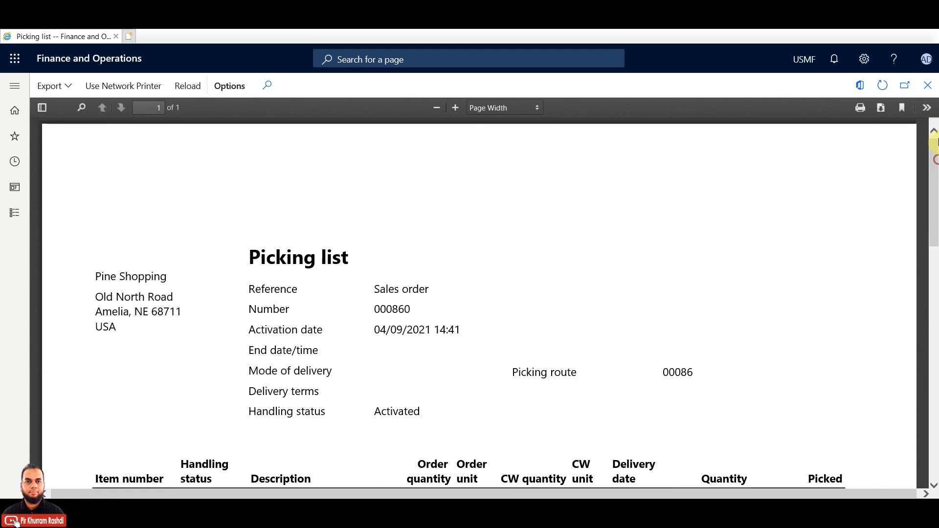
pyautogui.click(930, 86)
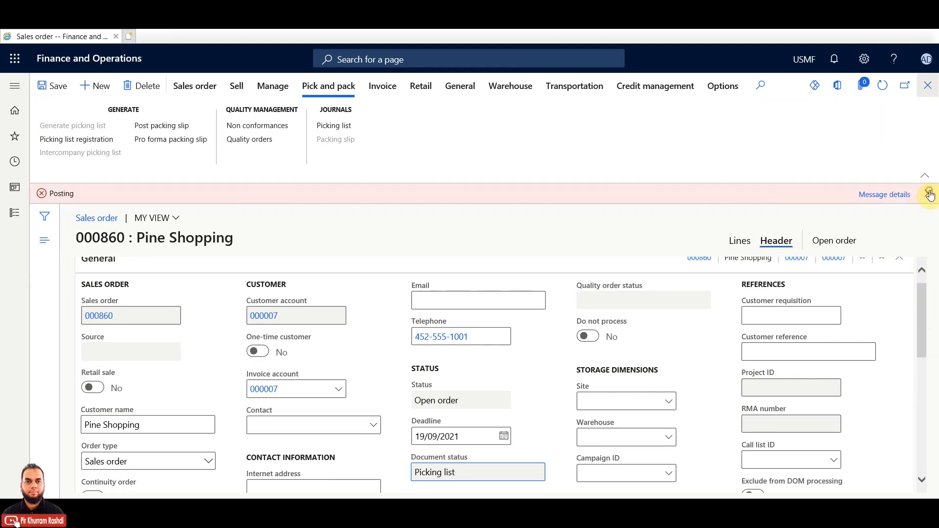
# Dismiss the posting message and examine the order's document status and the site and warehouse on its lines.
pyautogui.click(928, 193)
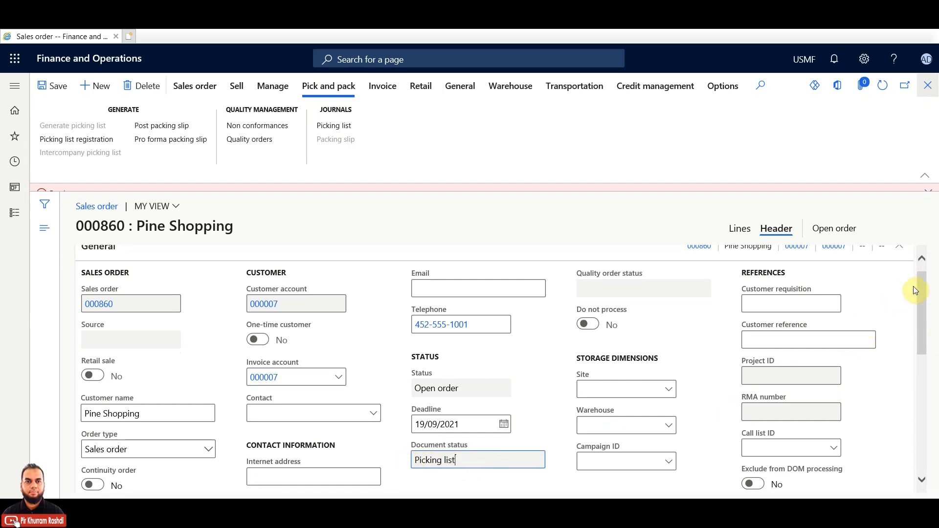
pyautogui.moveTo(919, 289); pyautogui.dragTo(934, 258)
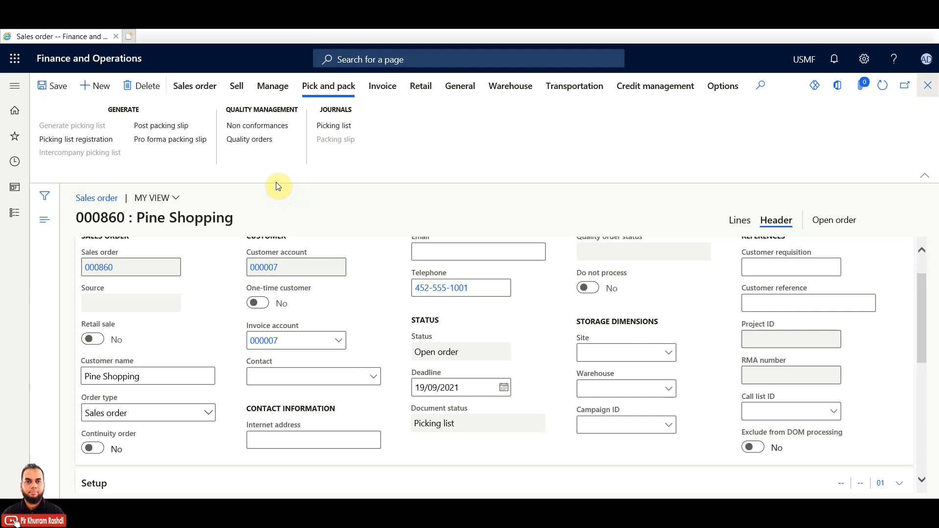
pyautogui.click(96, 142)
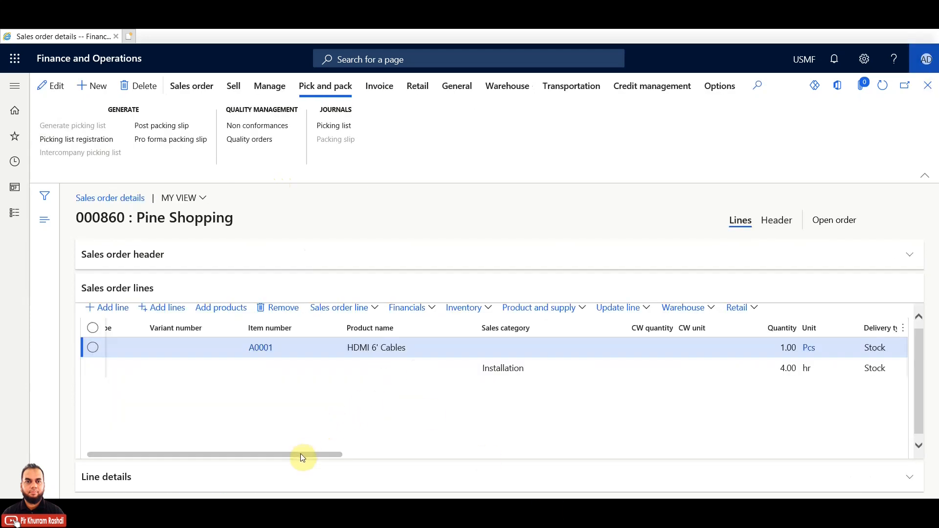
pyautogui.moveTo(301, 455); pyautogui.dragTo(462, 457)
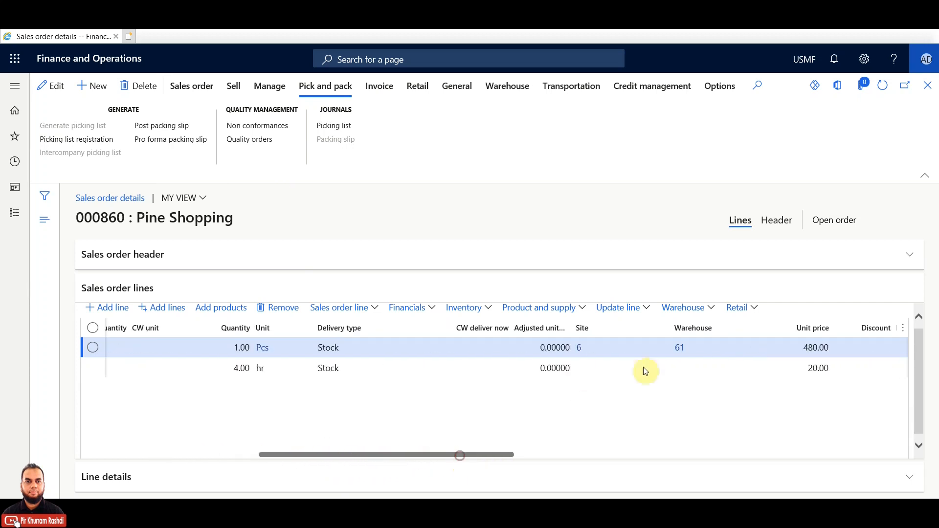
# Open the on-hand list in Inventory management and filter it by item number A0001 to view its stock quantities.
pyautogui.click(15, 215)
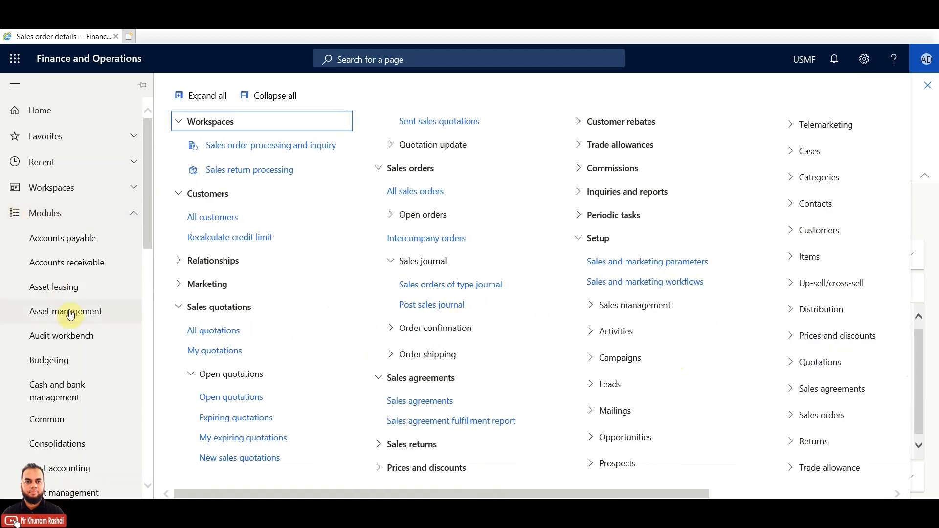
pyautogui.scroll(-10, 61, 301)
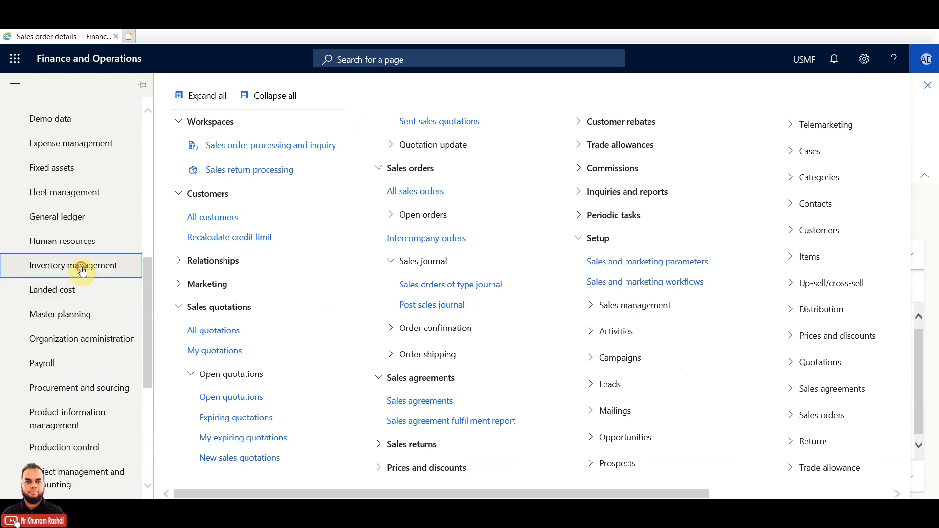
pyautogui.click(82, 270)
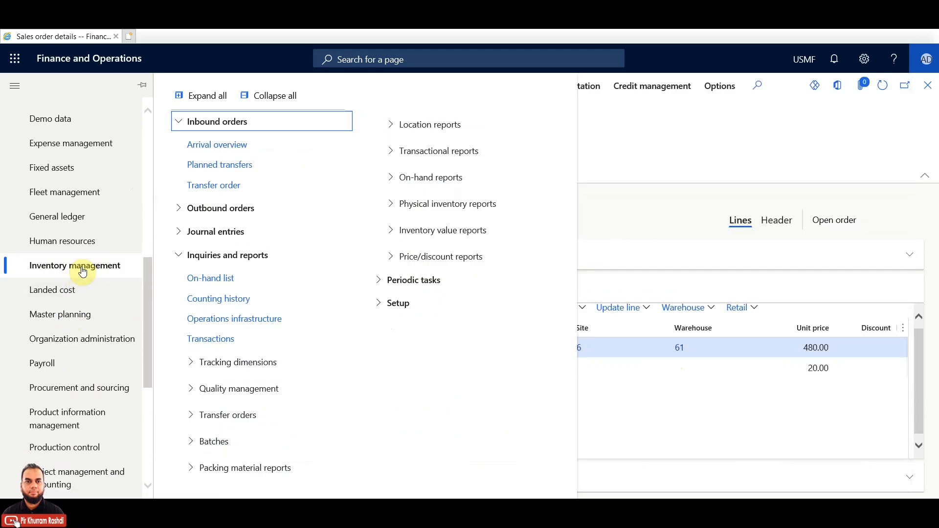
pyautogui.click(210, 279)
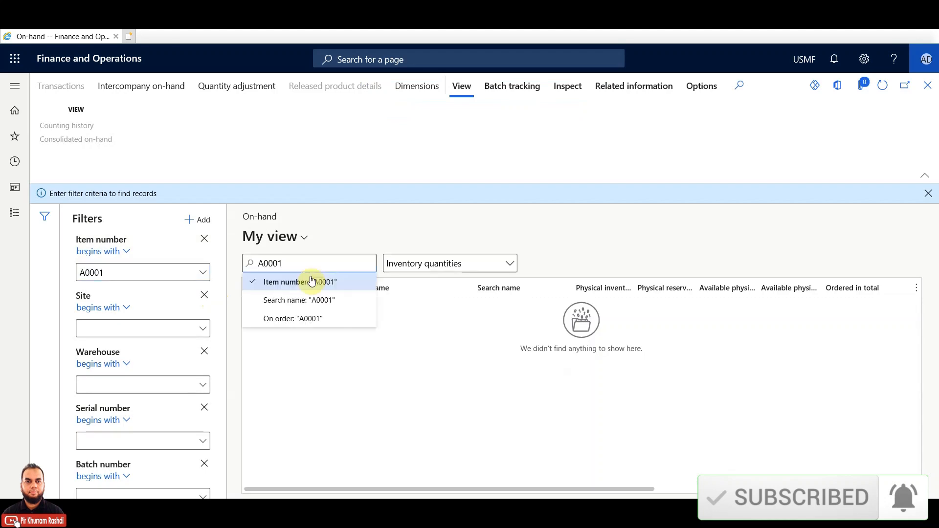
pyautogui.click(311, 279)
pyautogui.moveTo(462, 488); pyautogui.dragTo(394, 480)
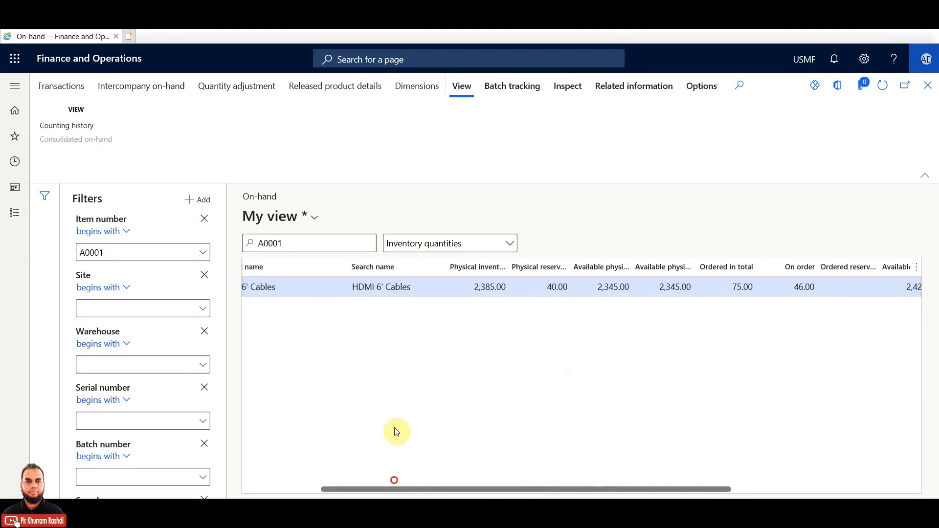
# Add the Warehouse and Location storage dimensions to the on-hand display for item A0001.
pyautogui.click(419, 85)
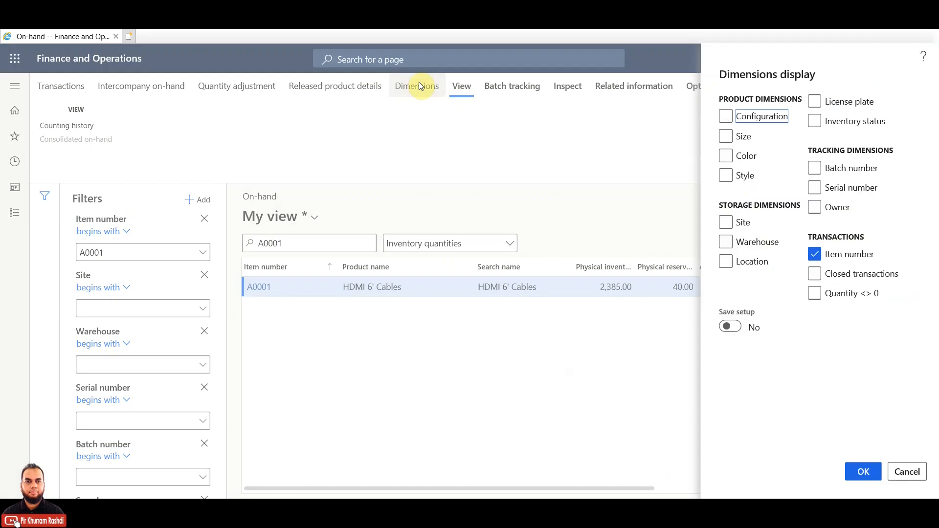
pyautogui.click(726, 243)
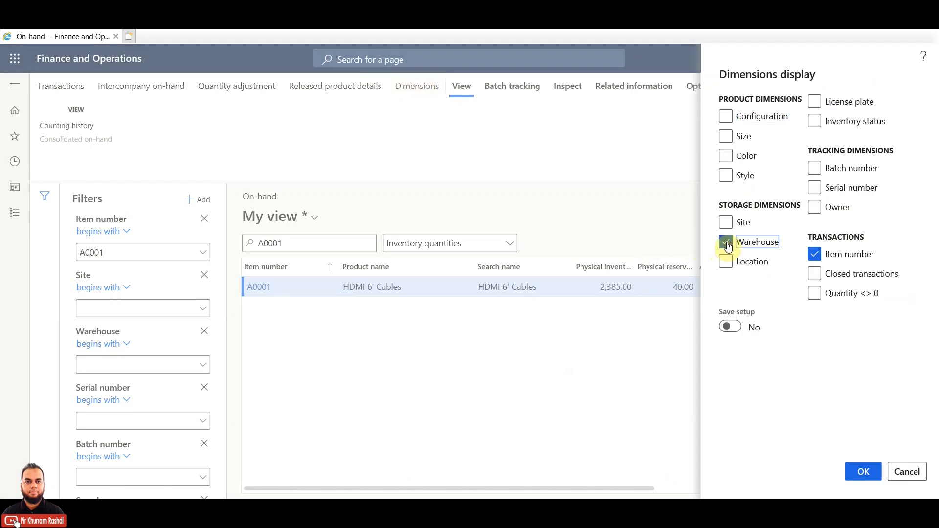
pyautogui.click(858, 470)
pyautogui.click(727, 261)
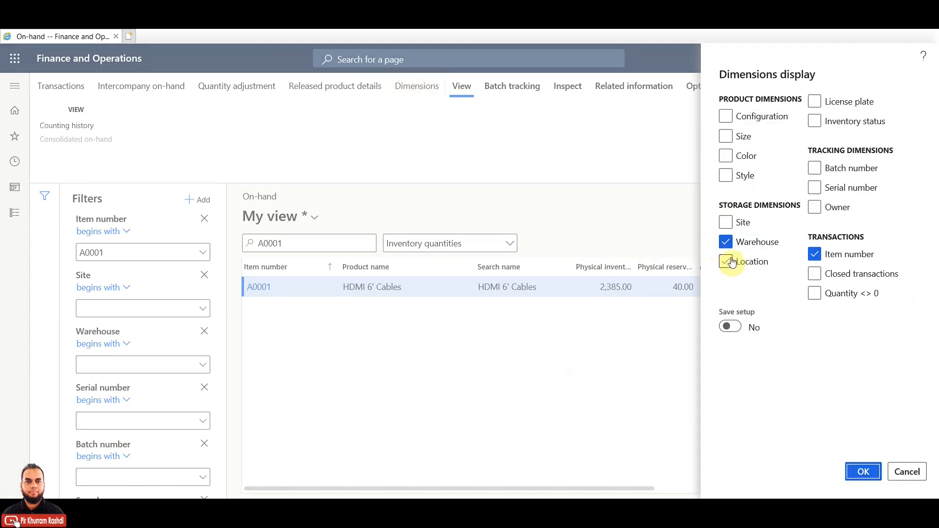
pyautogui.click(865, 472)
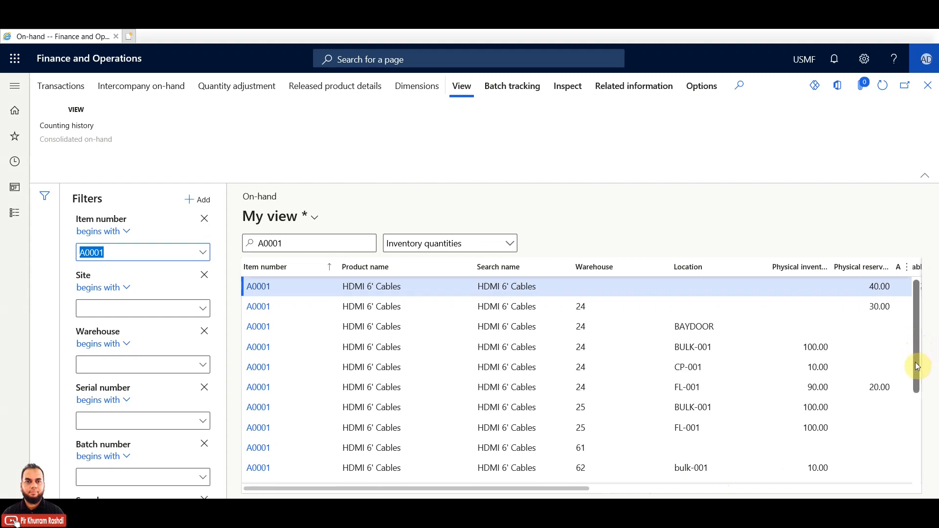
# Look through item A0001's on-hand stock by warehouse and location, checking the bulk-001 location in warehouse 62.
pyautogui.moveTo(914, 378); pyautogui.dragTo(921, 461)
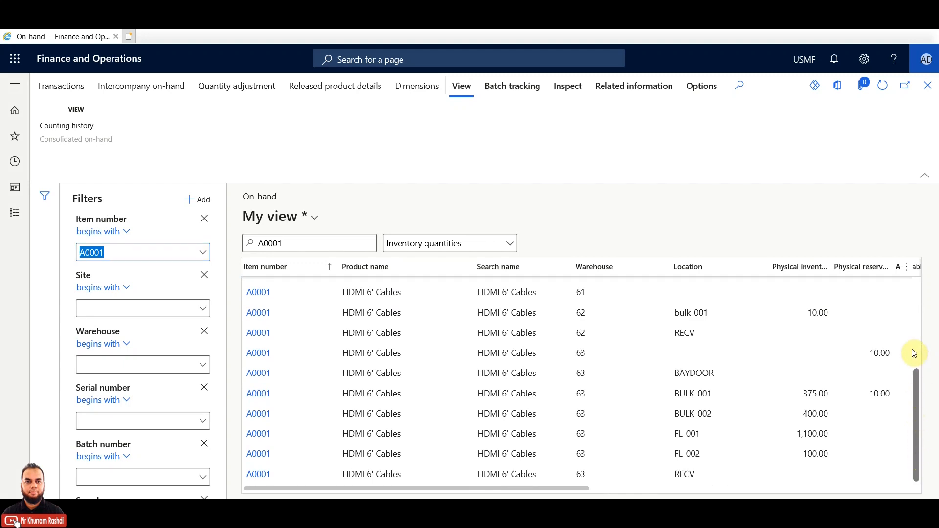
pyautogui.scroll(1, 914, 334)
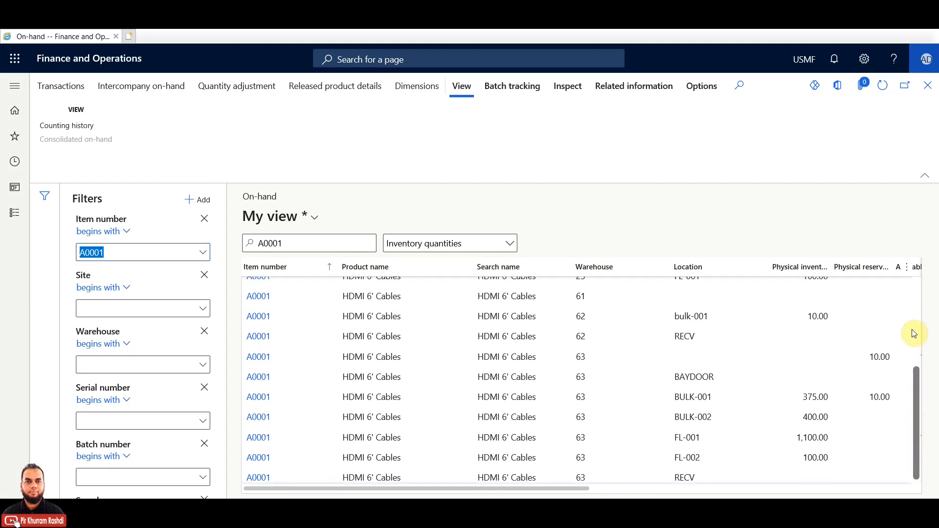
pyautogui.scroll(3, 914, 334)
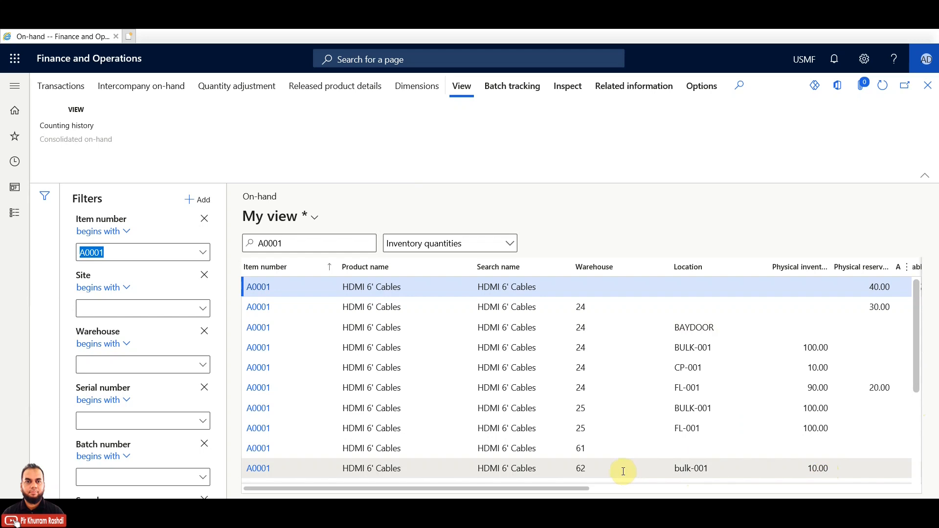
pyautogui.moveTo(596, 468)
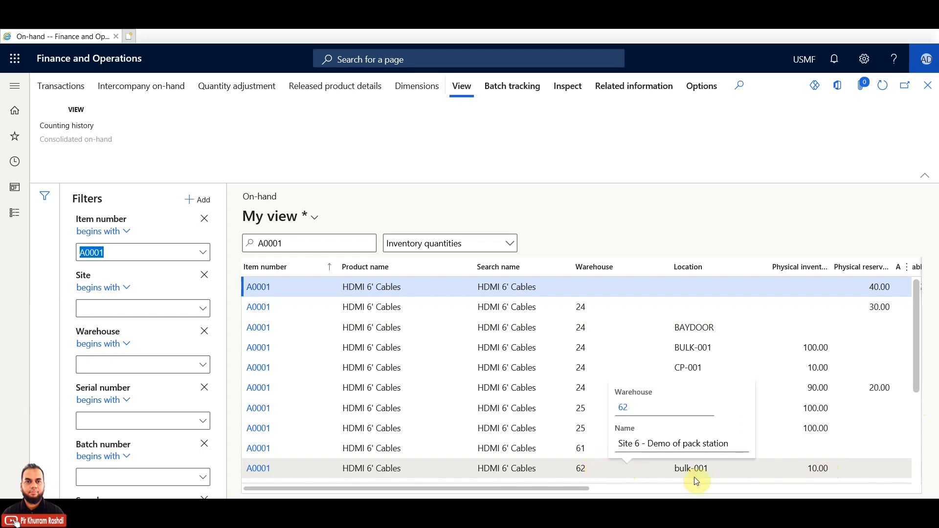
pyautogui.moveTo(707, 472); pyautogui.dragTo(676, 468)
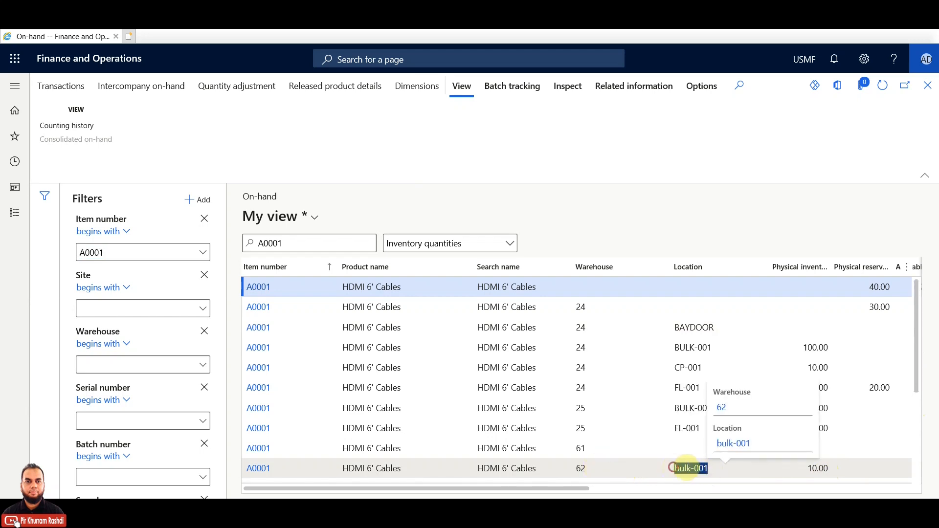
pyautogui.click(689, 468)
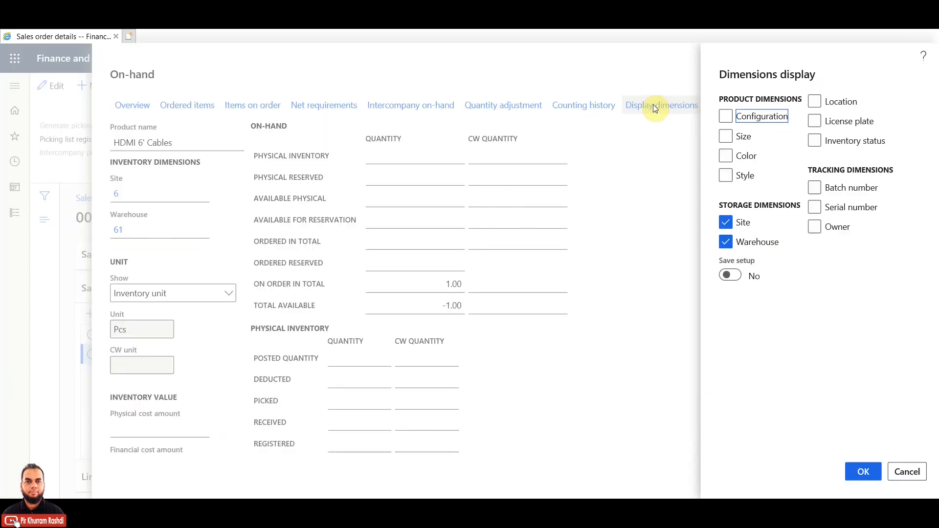
# Switch the Pine Shopping sales order to editing and open the warehouse choices for the 1 Pcs line.
pyautogui.click(58, 88)
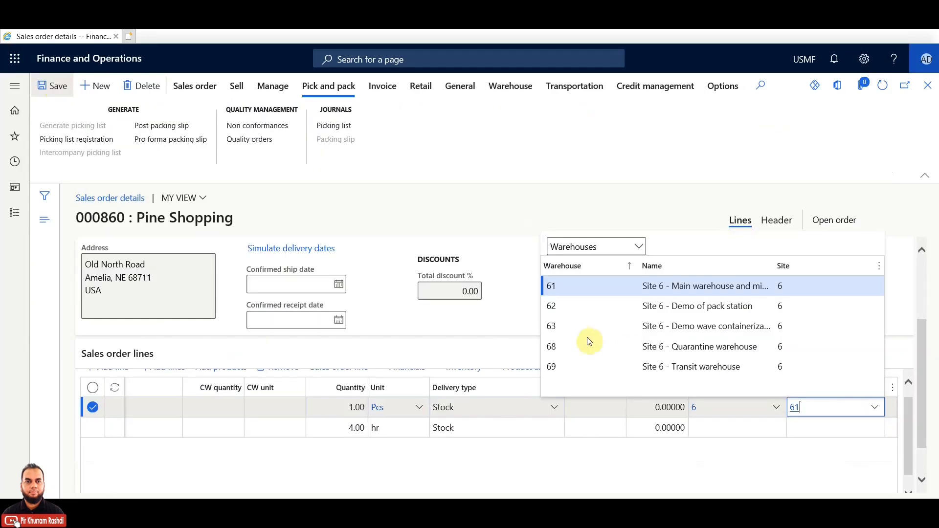
# Change the first sales order line's warehouse to 62, declining to overwrite its discount, discount percent, price unit, sales charges and unit price.
pyautogui.click(552, 306)
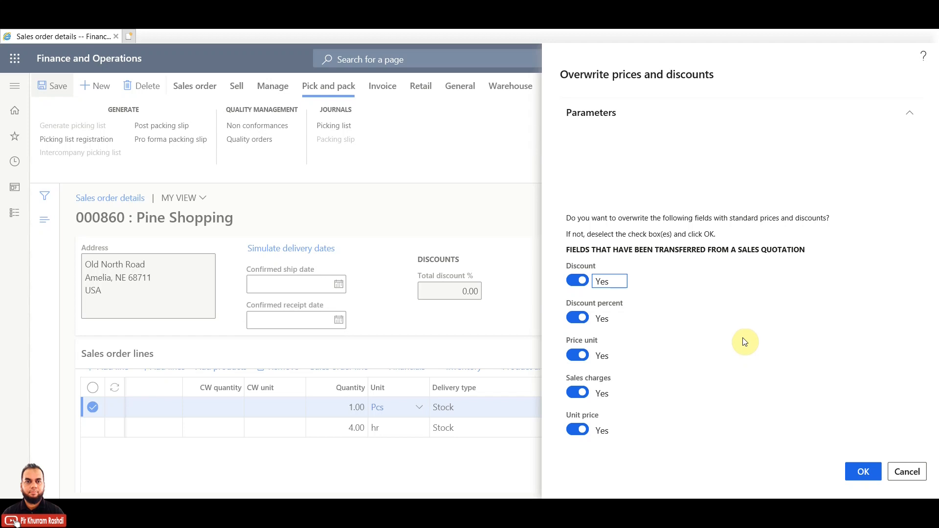
pyautogui.click(577, 355)
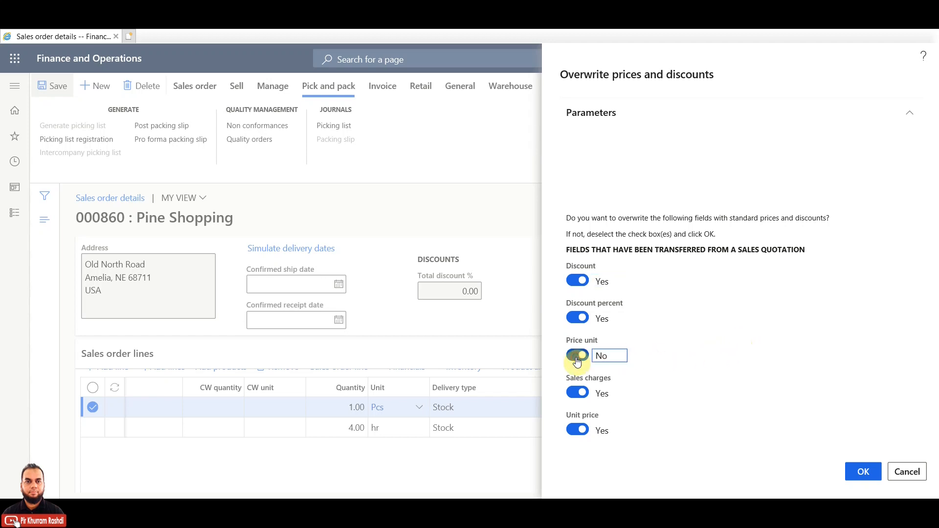
pyautogui.click(579, 320)
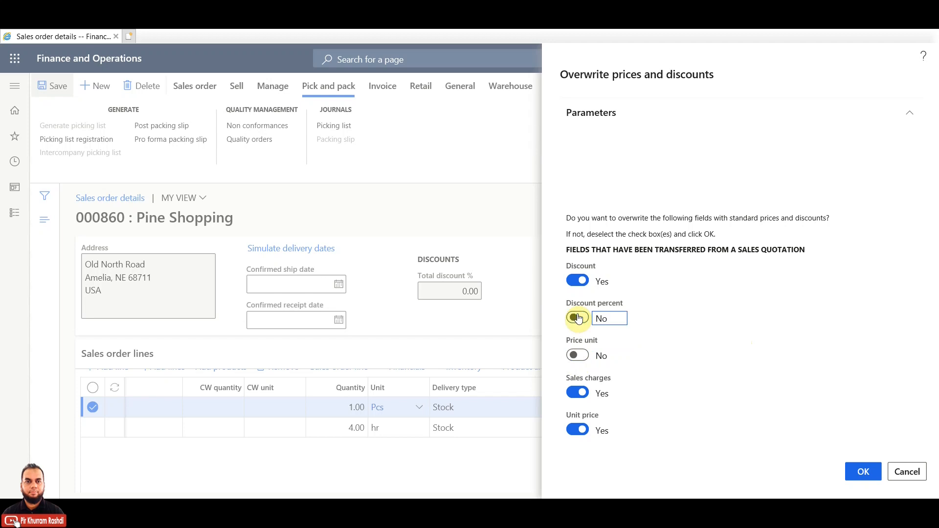
pyautogui.click(577, 281)
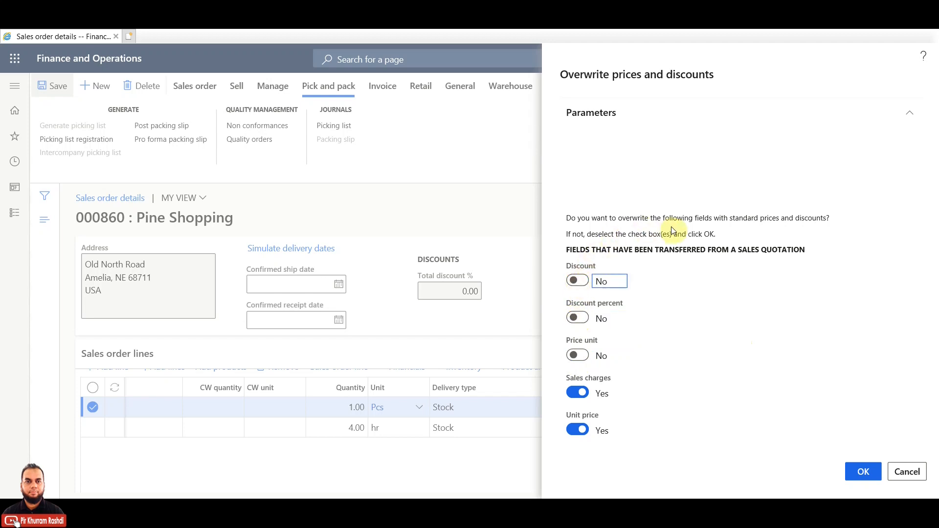
pyautogui.click(577, 393)
pyautogui.click(578, 429)
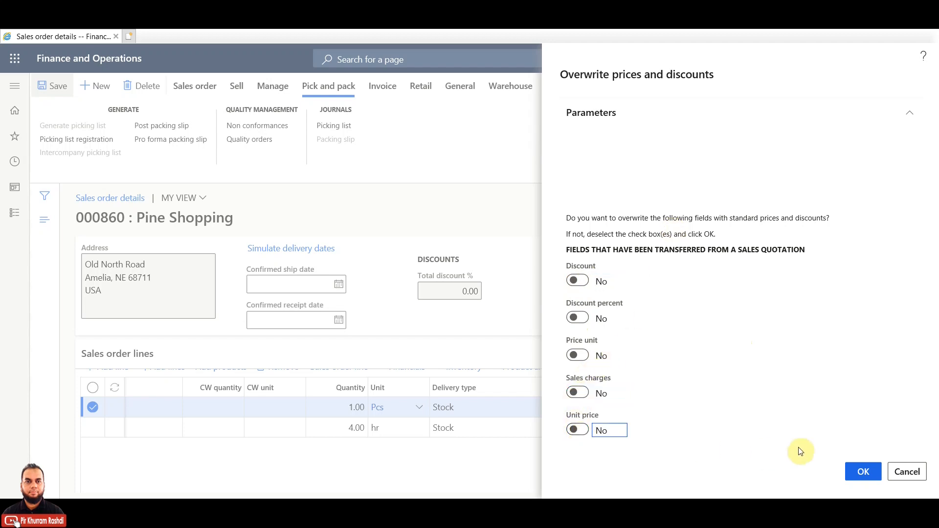
pyautogui.click(869, 472)
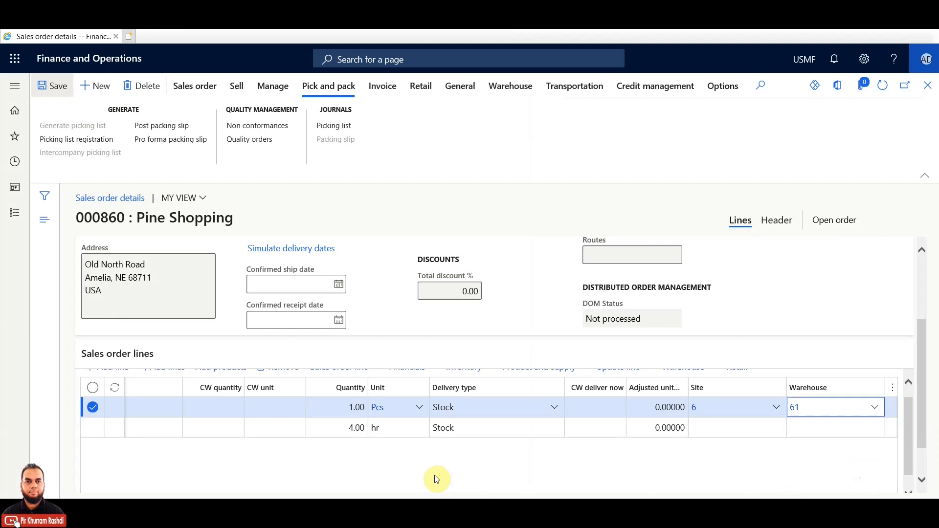
pyautogui.press('BackSpace')
pyautogui.write('2')
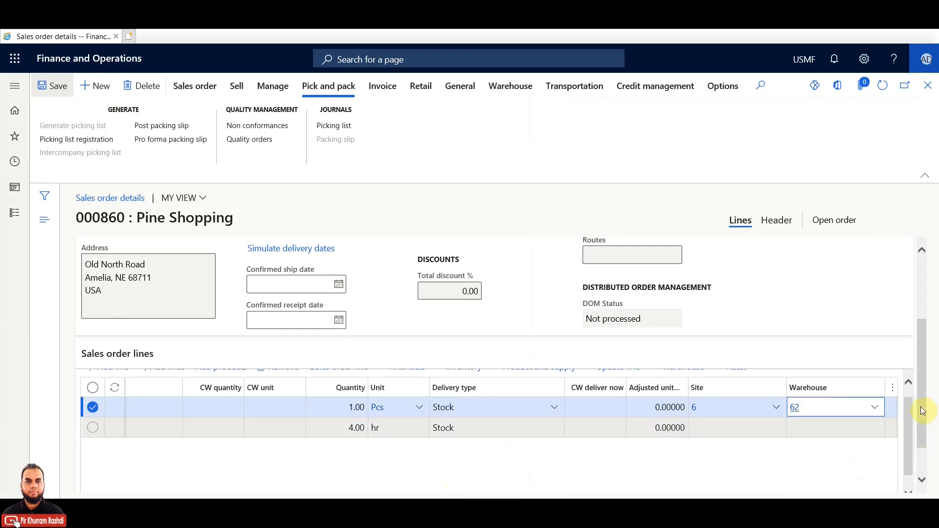
# Add the Location storage dimension to the dimensions displayed on the sales order lines.
pyautogui.moveTo(921, 411); pyautogui.dragTo(922, 436)
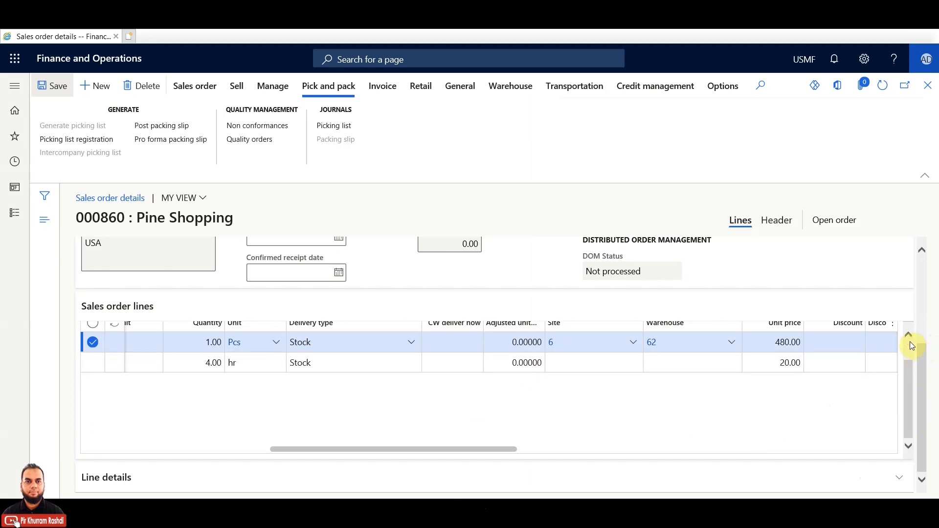
pyautogui.scroll(1, 910, 345)
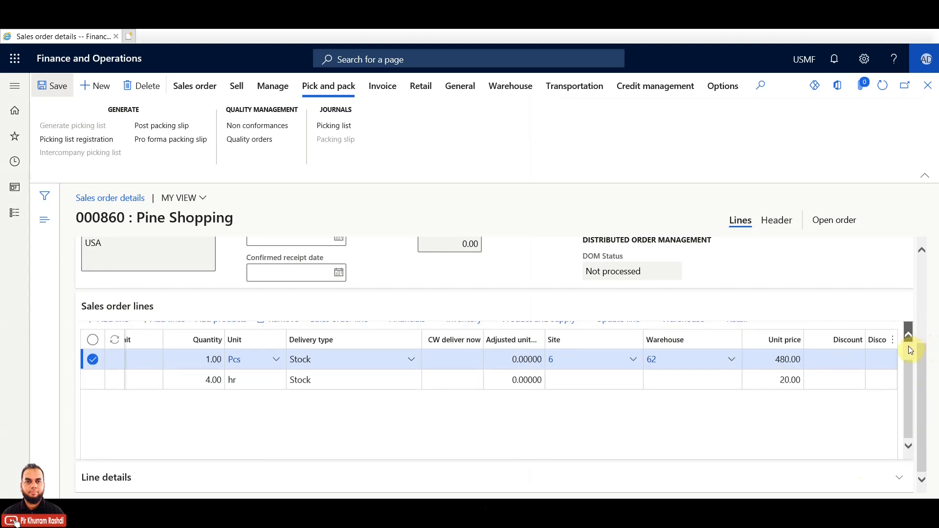
pyautogui.scroll(1, 912, 344)
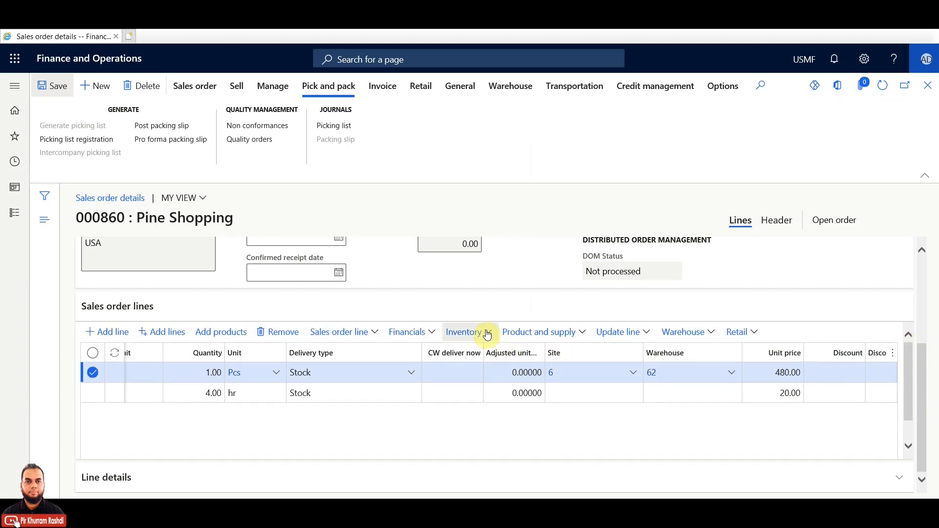
pyautogui.click(378, 333)
pyautogui.click(352, 210)
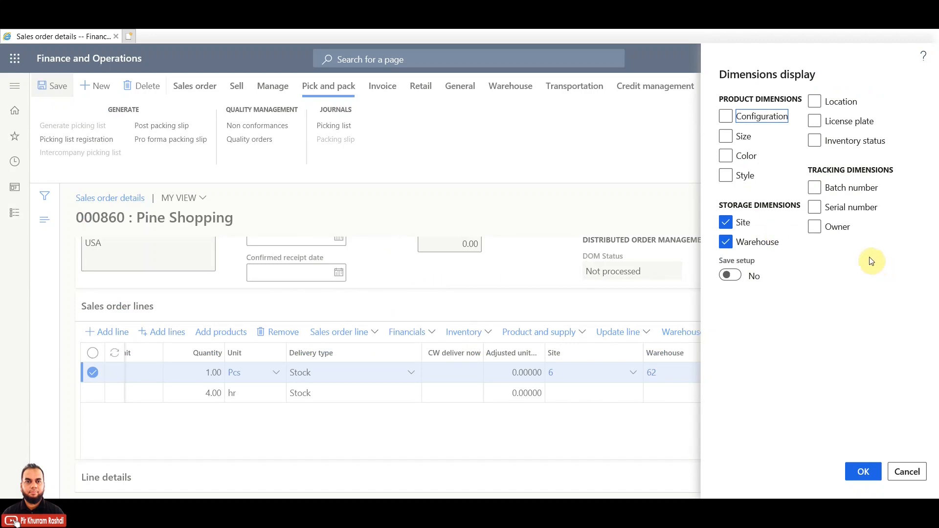
pyautogui.click(815, 101)
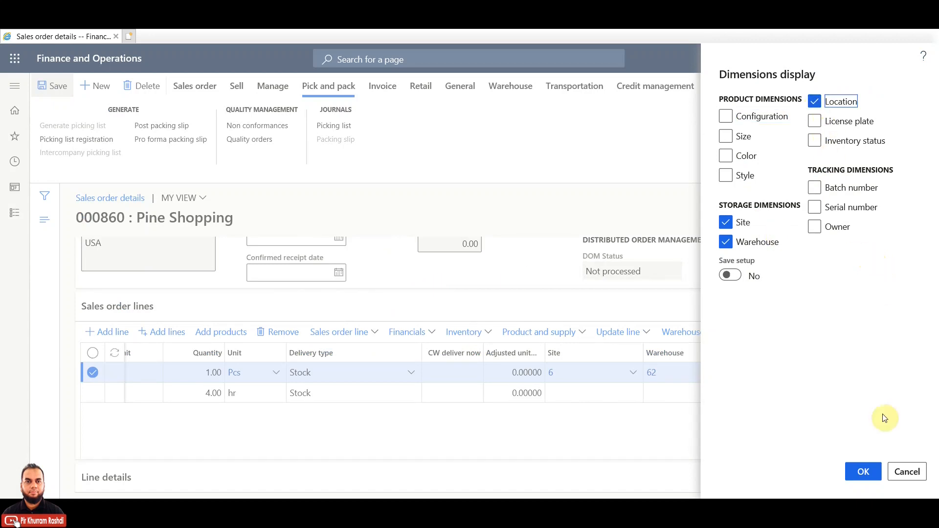
pyautogui.click(863, 472)
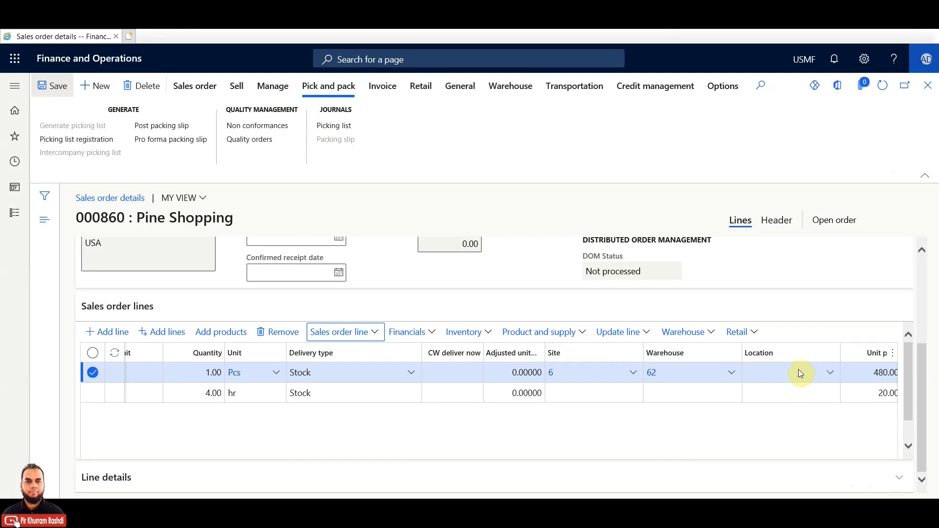
# Set the location of the first sales order line to bulk-001.
pyautogui.click(831, 375)
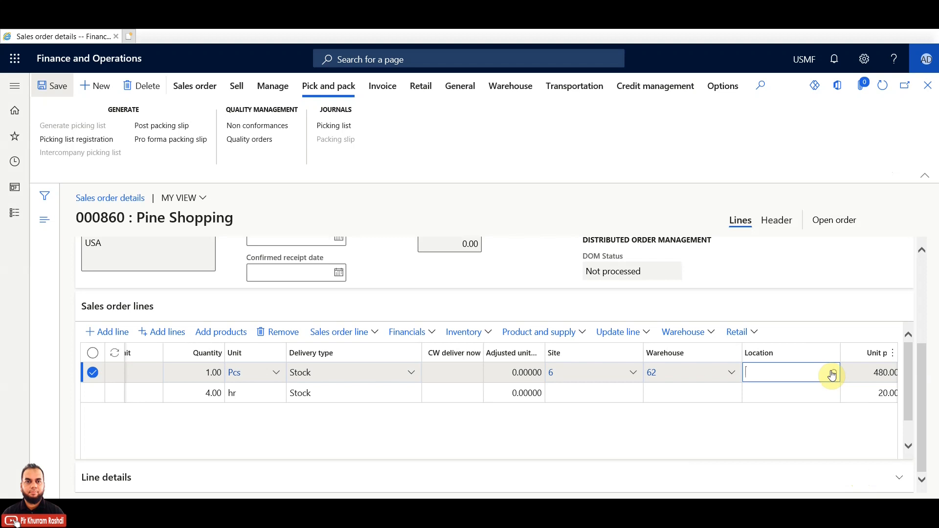
pyautogui.click(832, 375)
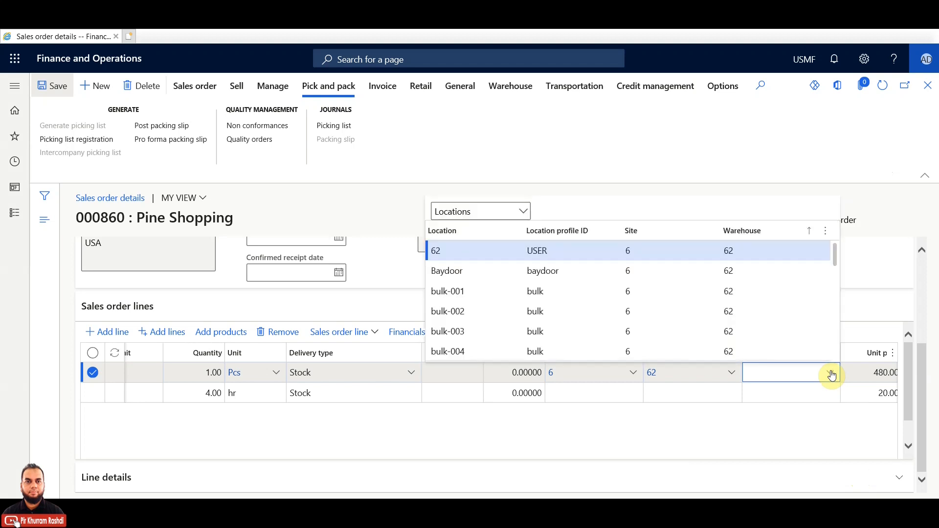
pyautogui.click(470, 290)
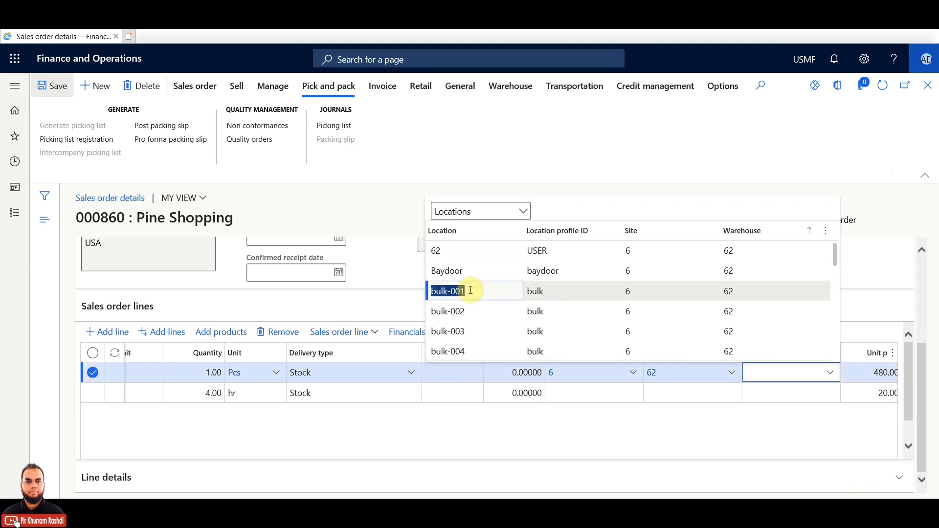
pyautogui.click(470, 290)
# Check the on-hand available physical quantity for the first line's item, then return to the order and dismiss the dimensions warning.
pyautogui.click(489, 336)
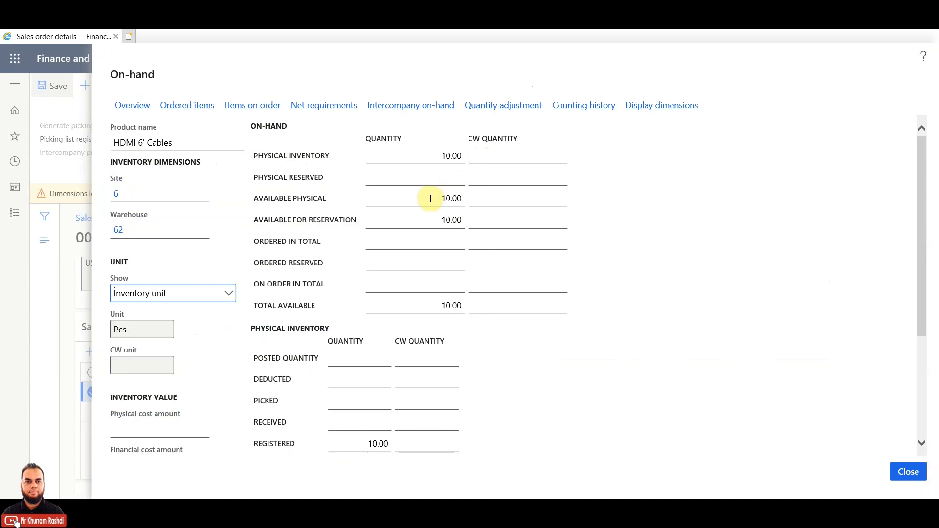
pyautogui.click(460, 199)
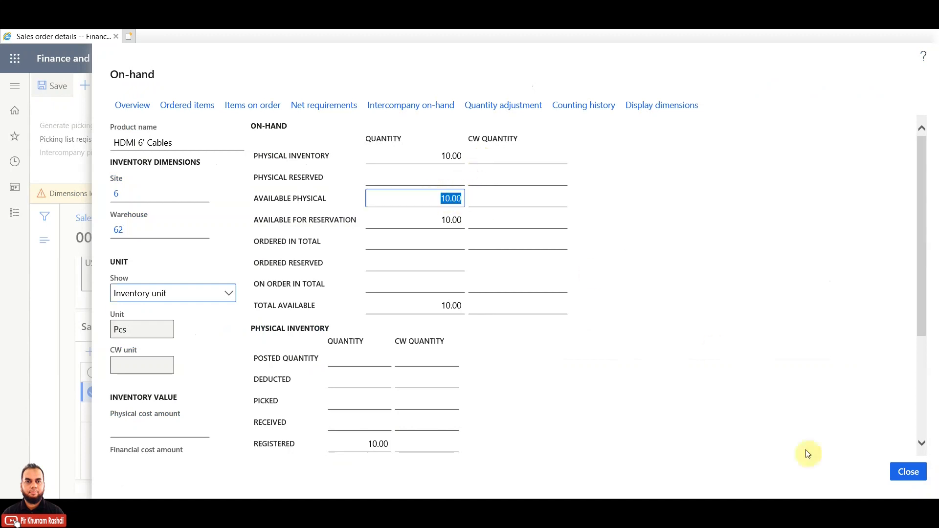
pyautogui.click(906, 474)
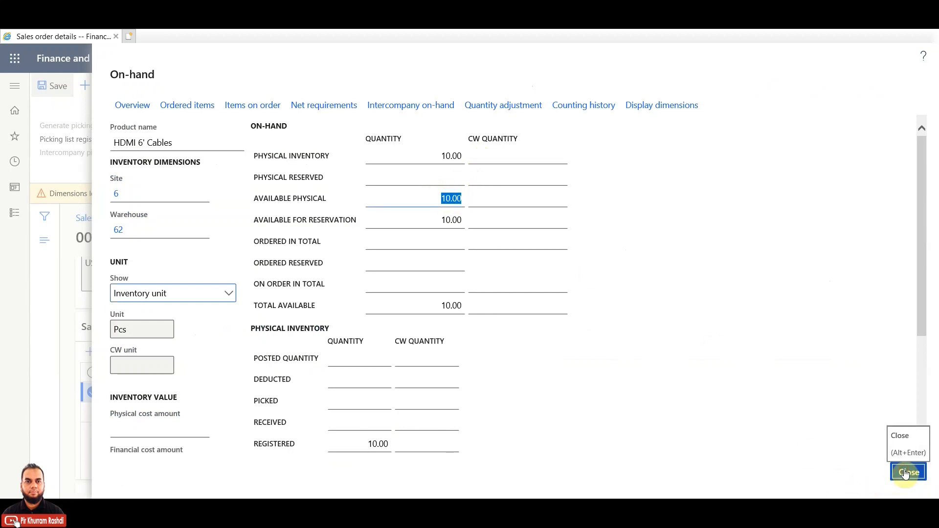
pyautogui.click(906, 473)
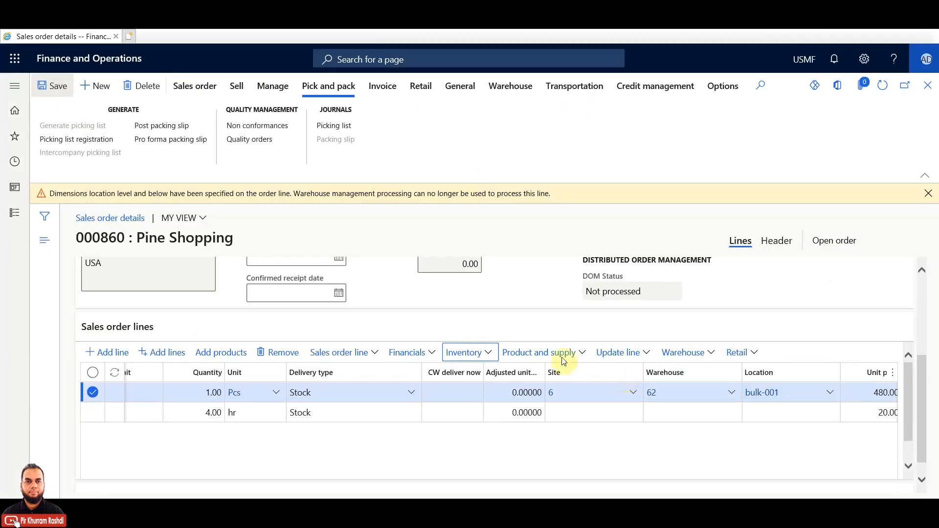
pyautogui.click(929, 195)
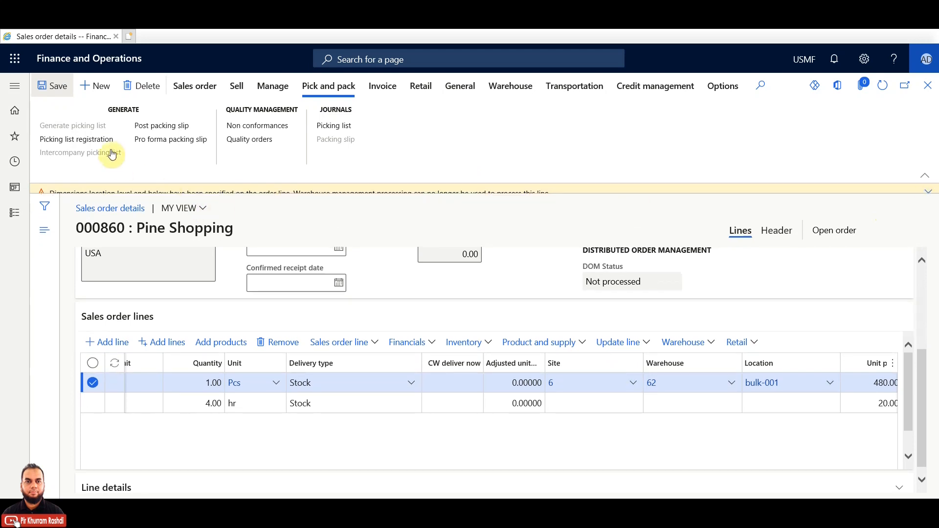
# Review the warehouse and location on the order's picking list registration line, then return to the sales order.
pyautogui.click(101, 141)
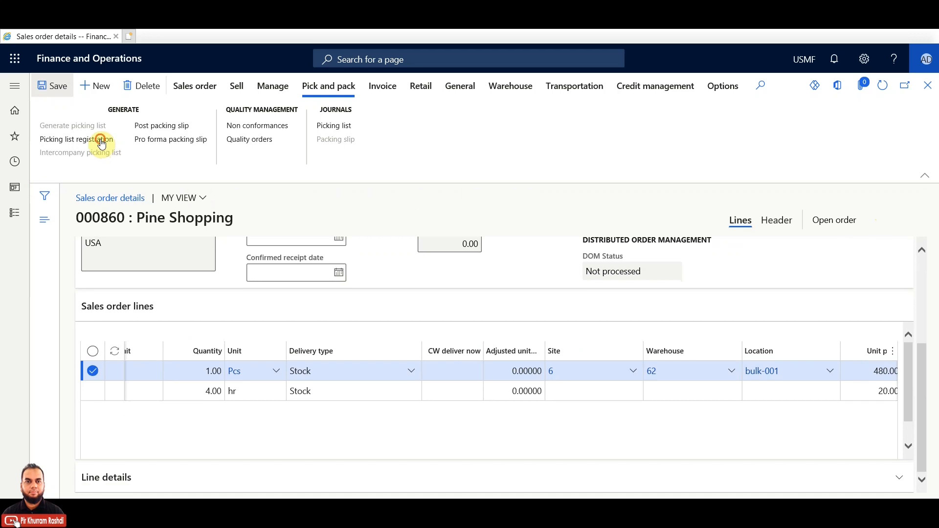
pyautogui.click(101, 142)
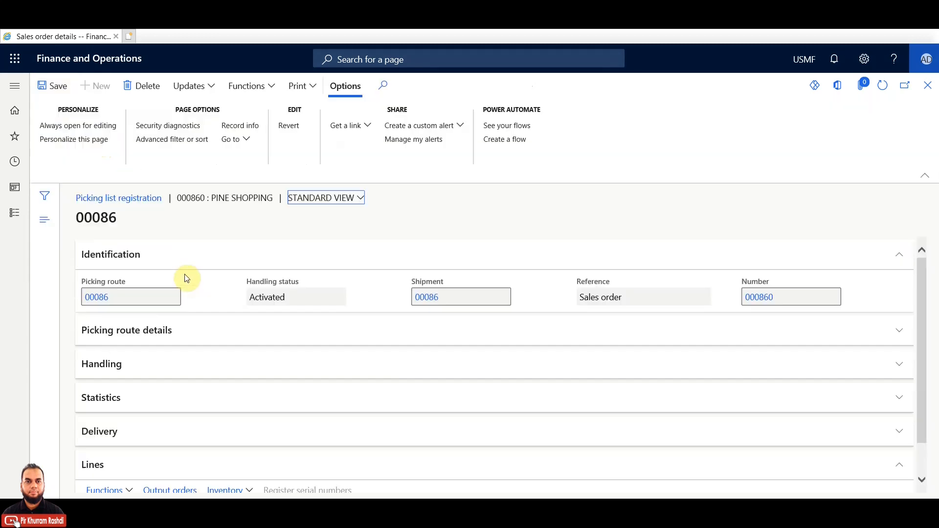
pyautogui.moveTo(923, 346); pyautogui.dragTo(926, 430)
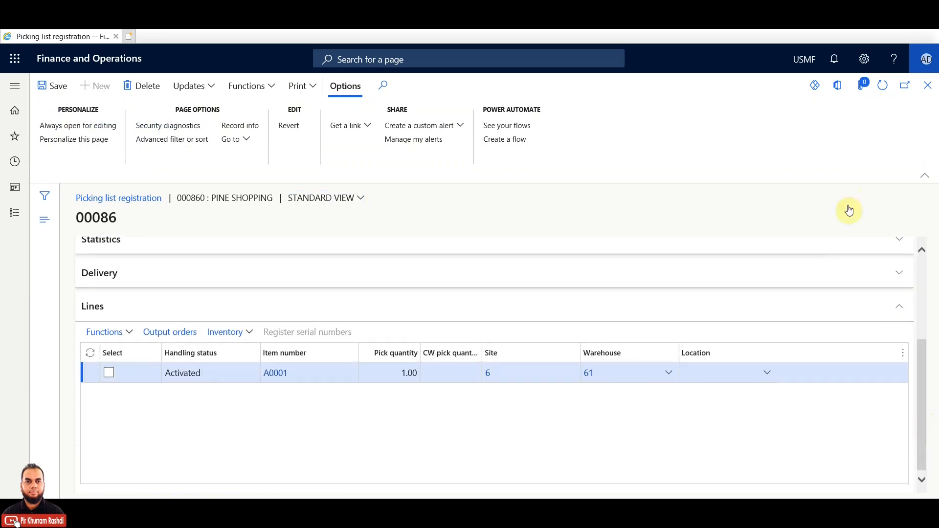
pyautogui.click(930, 85)
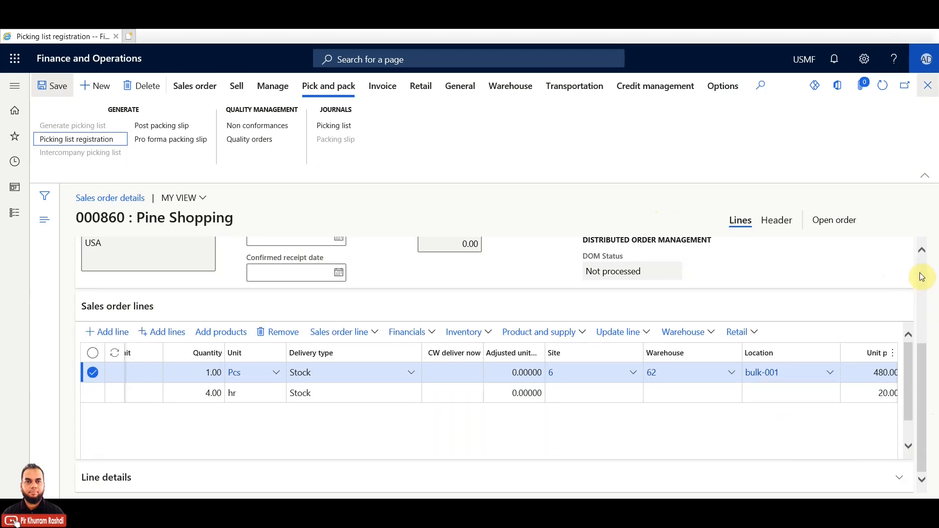
# Confirm the sales order again and look through the generated confirmation document.
pyautogui.scroll(3, 922, 276)
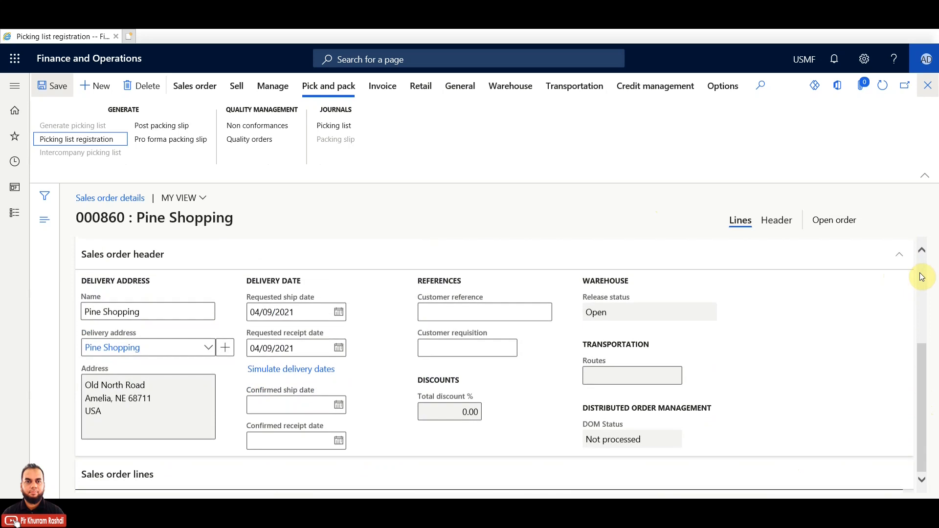
pyautogui.click(237, 88)
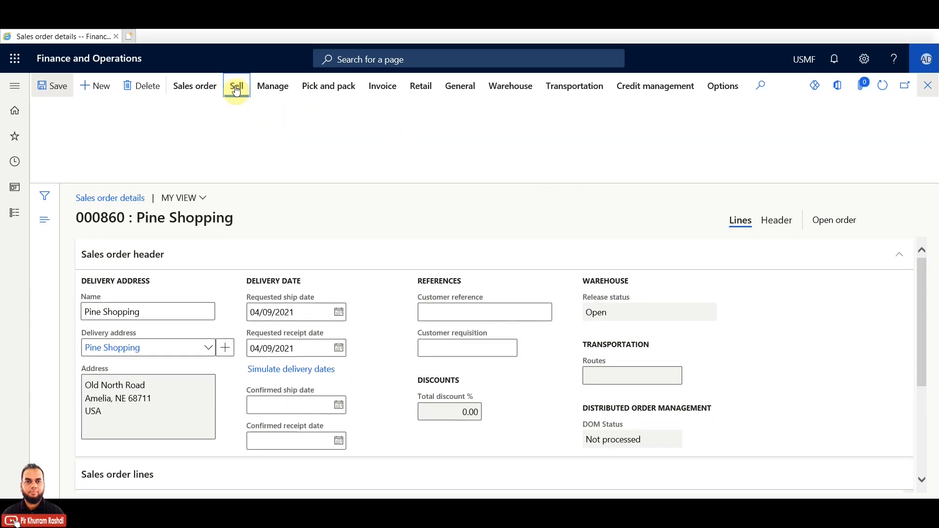
pyautogui.click(601, 130)
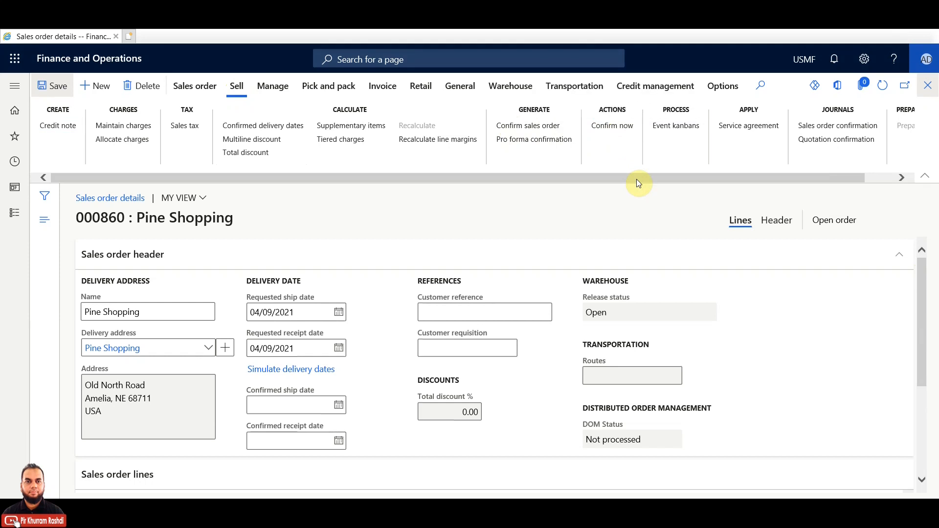
pyautogui.click(542, 272)
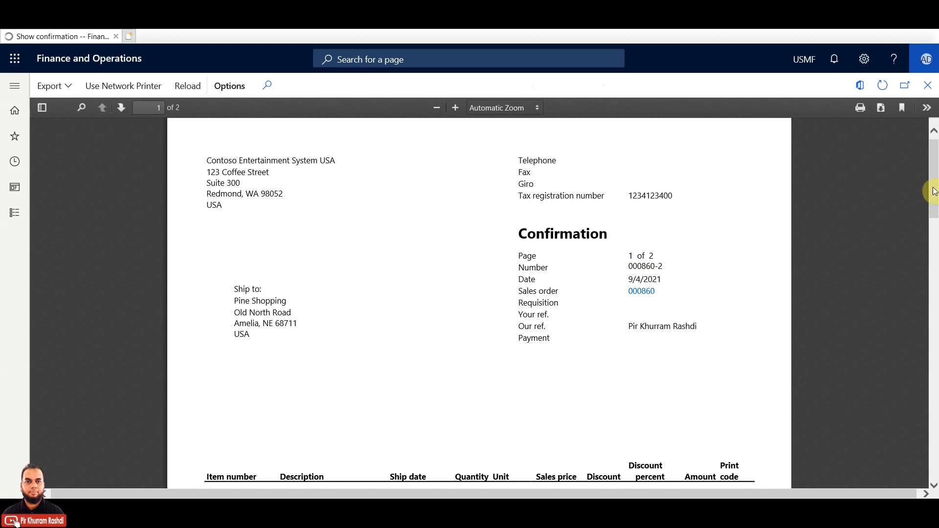
pyautogui.moveTo(933, 196); pyautogui.dragTo(929, 235)
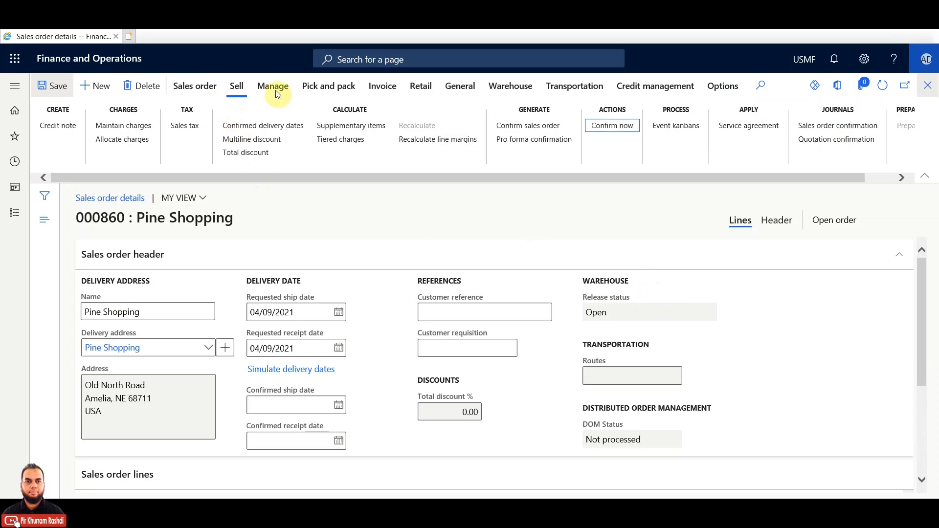
# Open the order's picking list registration, select the A0001 line and set its warehouse to 62.
pyautogui.click(324, 88)
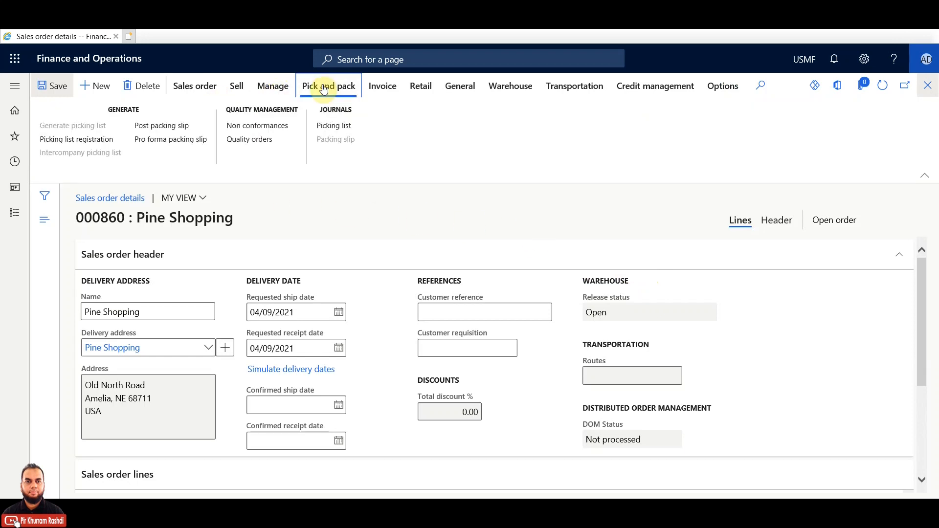
pyautogui.click(106, 141)
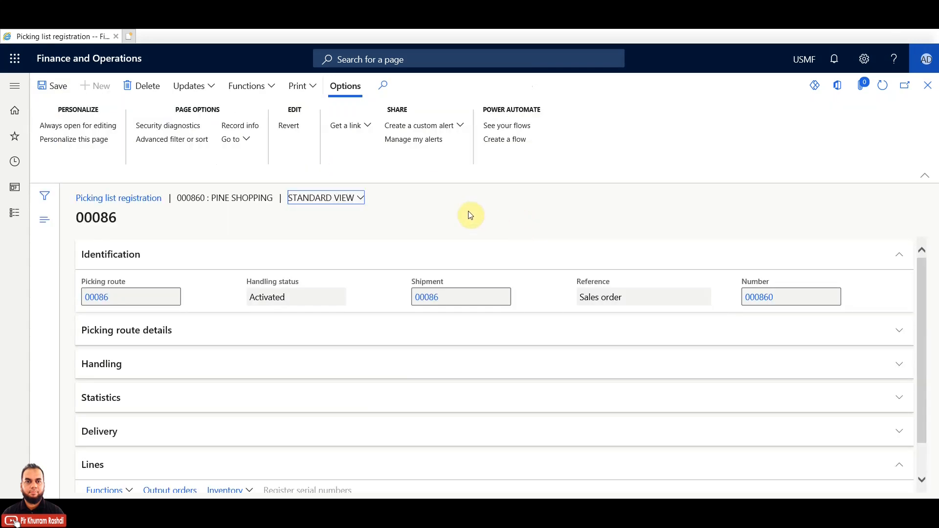
pyautogui.moveTo(925, 293); pyautogui.dragTo(922, 351)
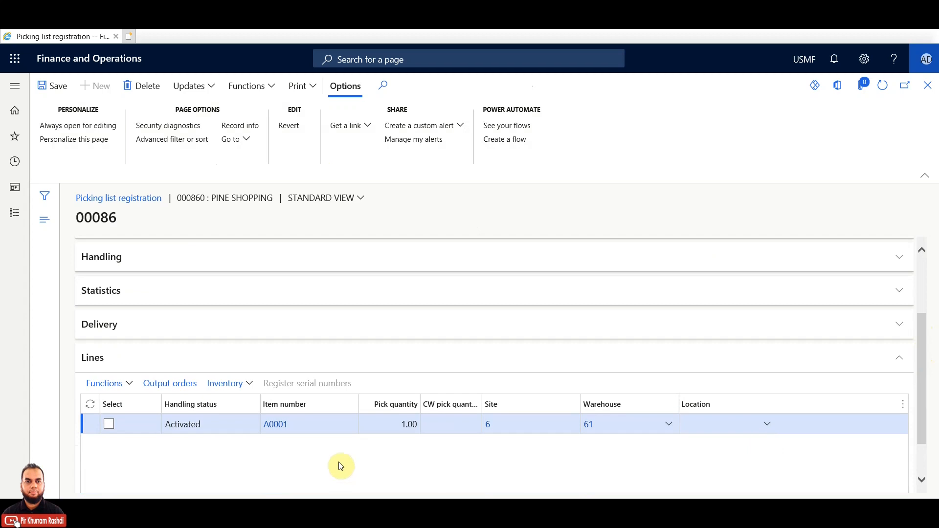
pyautogui.click(109, 424)
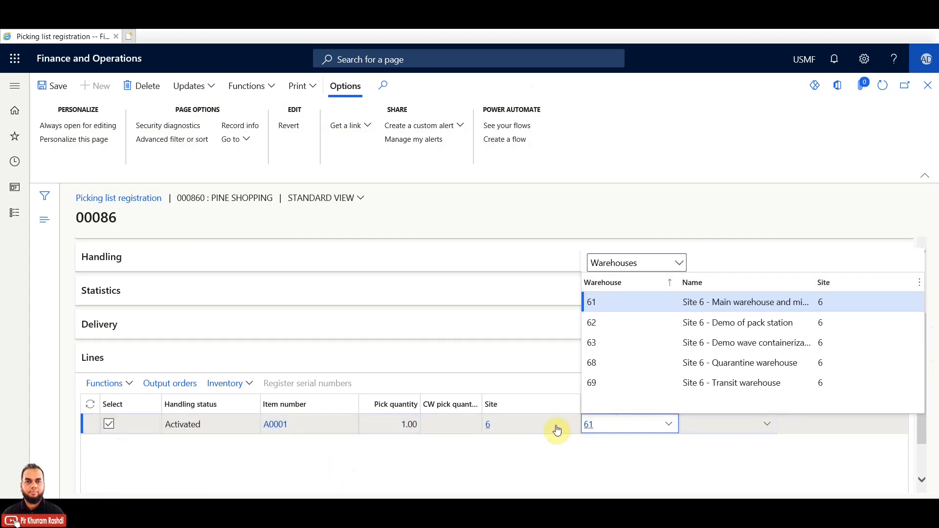
pyautogui.click(615, 321)
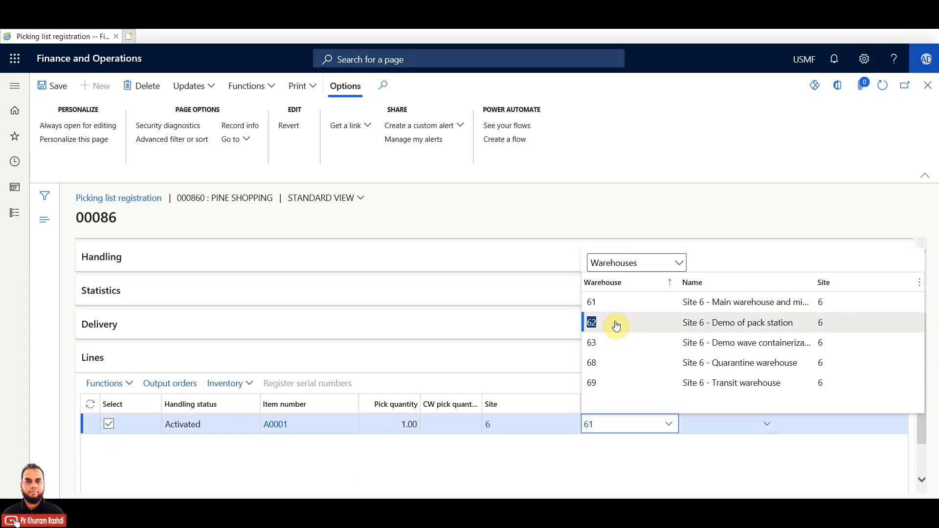
# Set the picking line's location to bulk-001 and save the picking list registration.
pyautogui.click(768, 426)
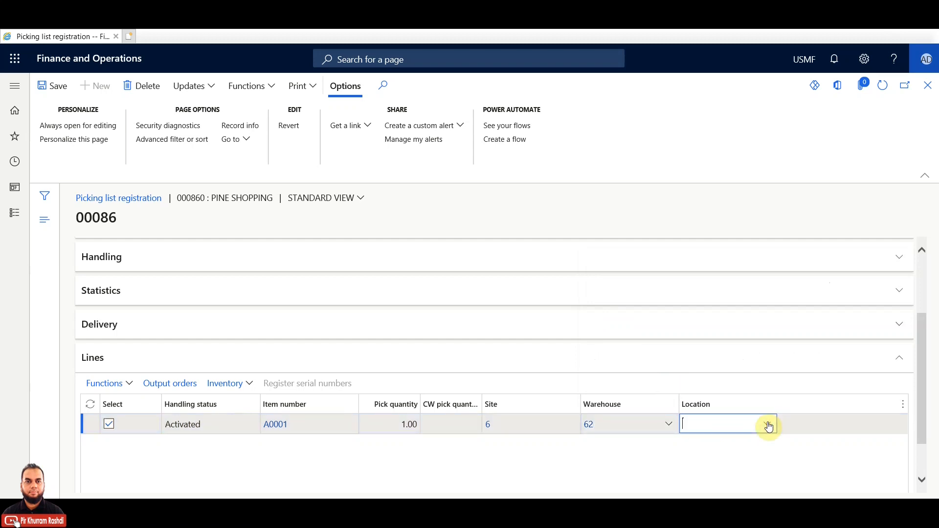
pyautogui.click(769, 426)
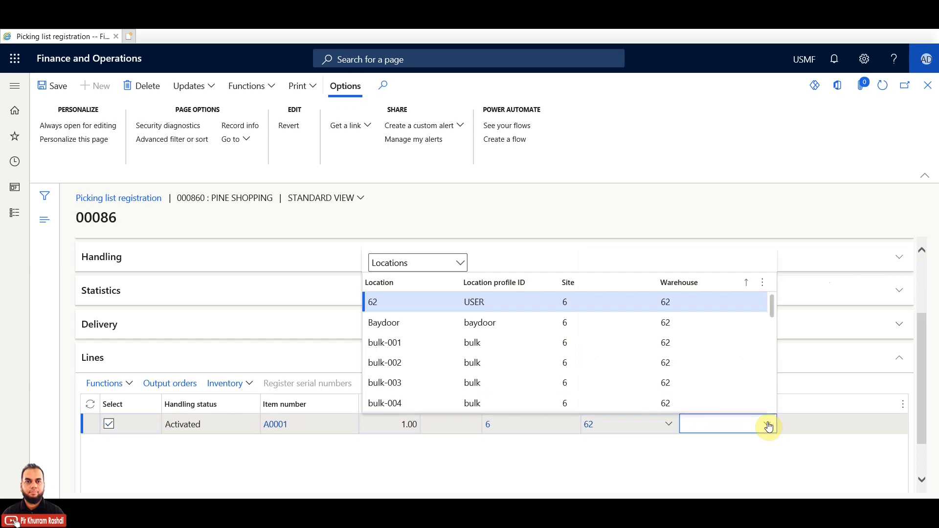
pyautogui.click(400, 346)
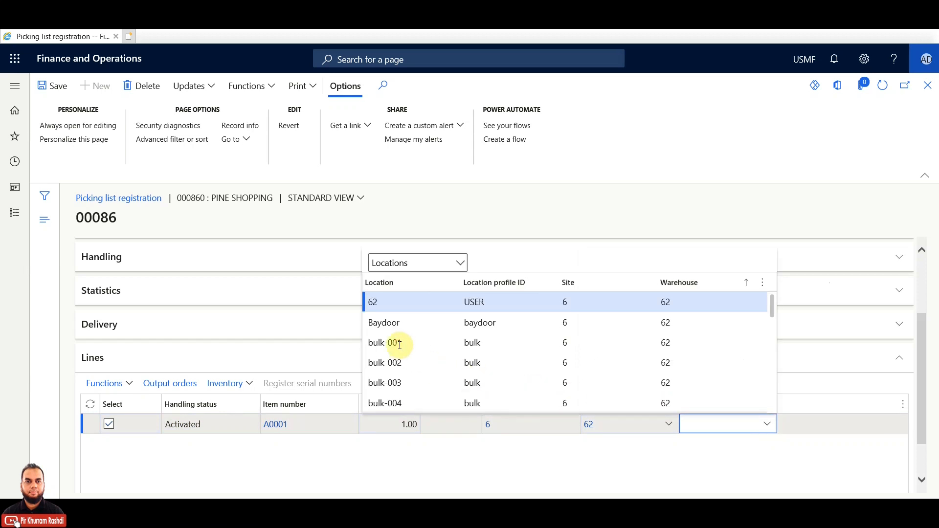
pyautogui.click(400, 345)
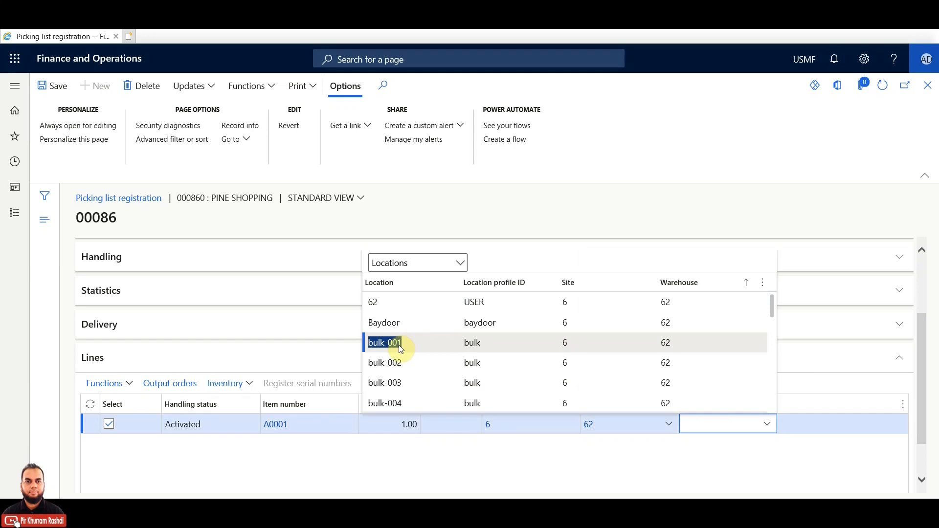
pyautogui.click(400, 347)
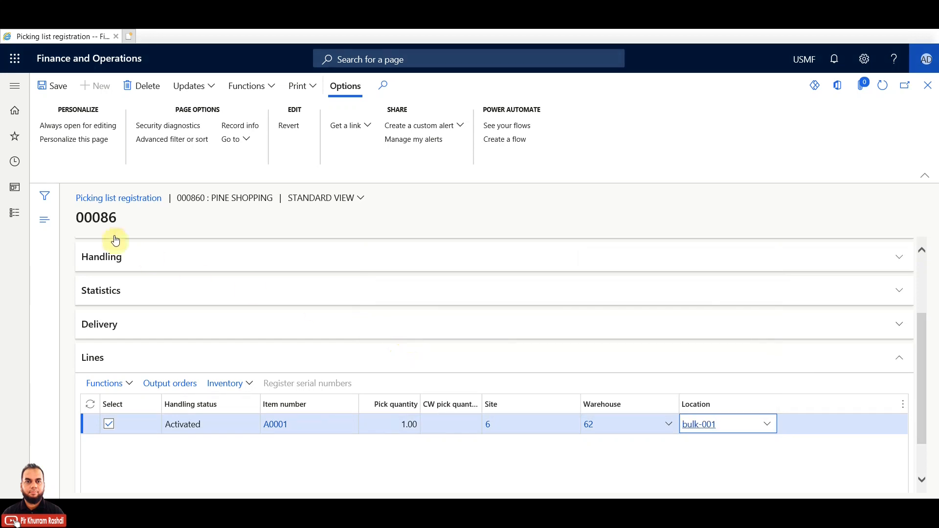
pyautogui.click(59, 87)
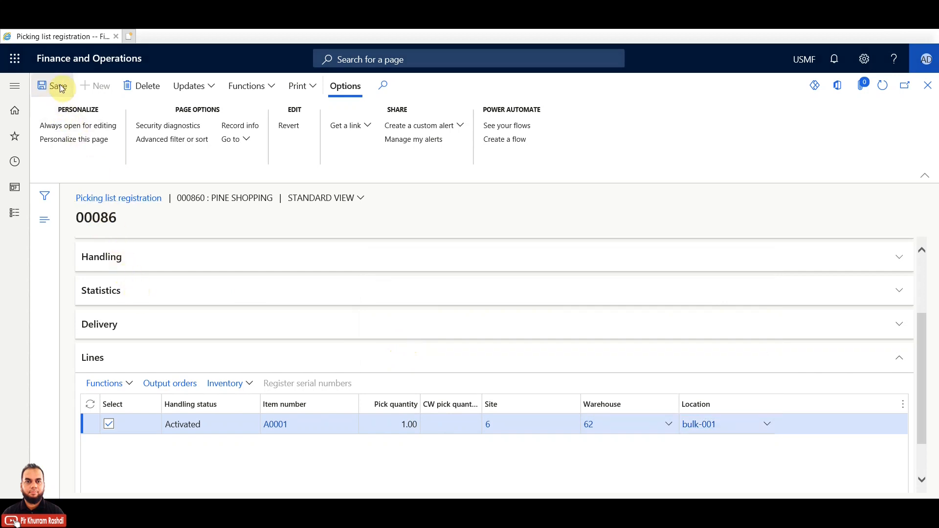
# Update all lines of the picking list registration, then return to the sales order and check the document status in its header.
pyautogui.click(211, 92)
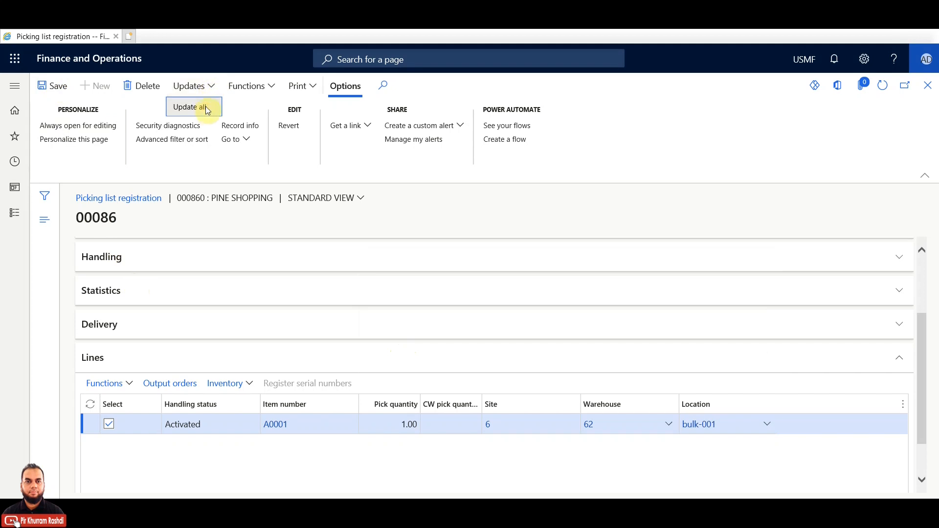
pyautogui.click(206, 107)
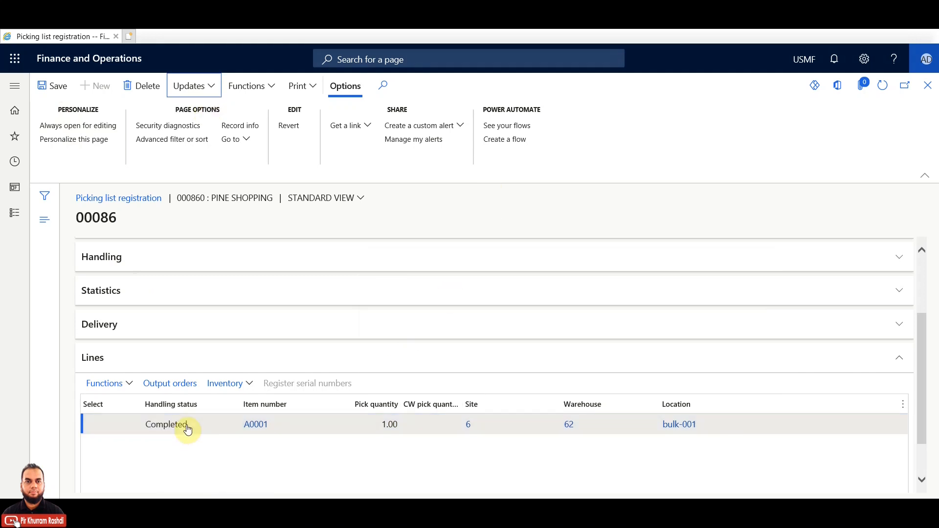
pyautogui.click(934, 90)
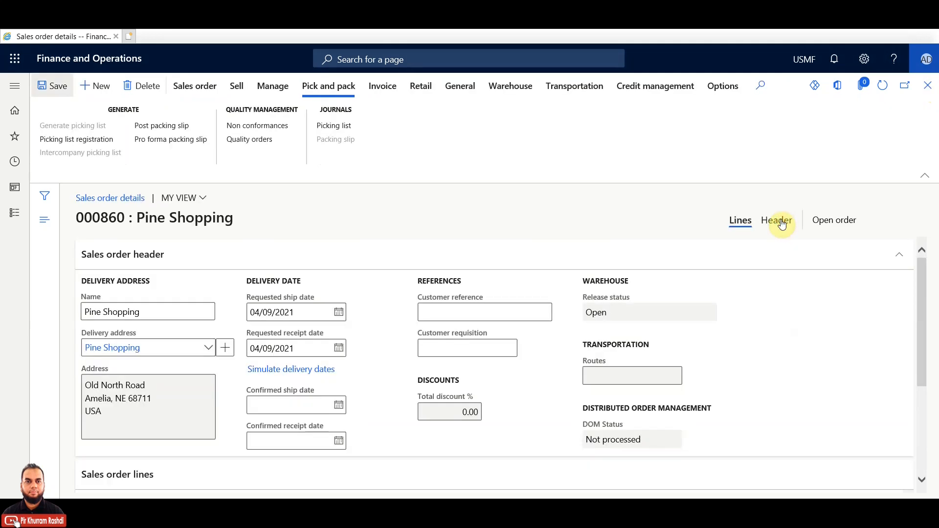
pyautogui.click(778, 221)
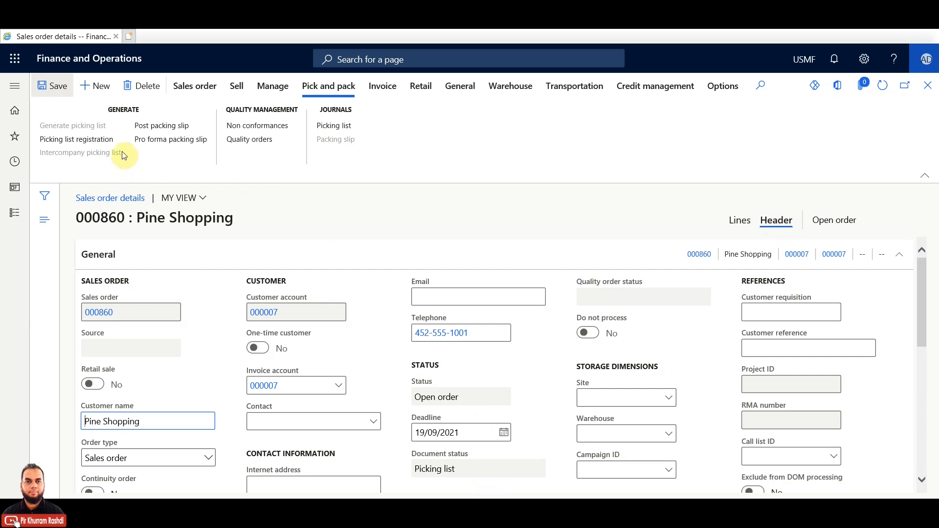
# Start packing slip posting for the sales order and review its quantity parameter and overview records.
pyautogui.click(152, 129)
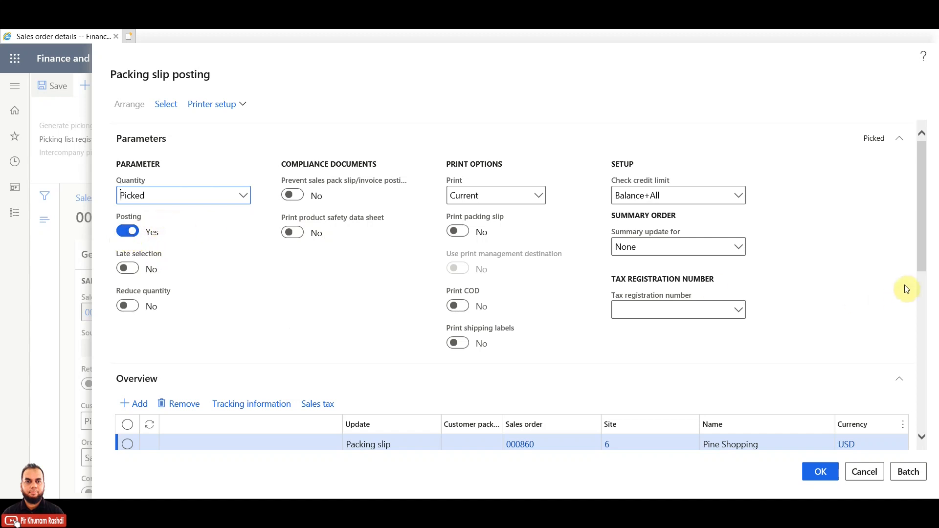
pyautogui.moveTo(922, 237); pyautogui.dragTo(921, 280)
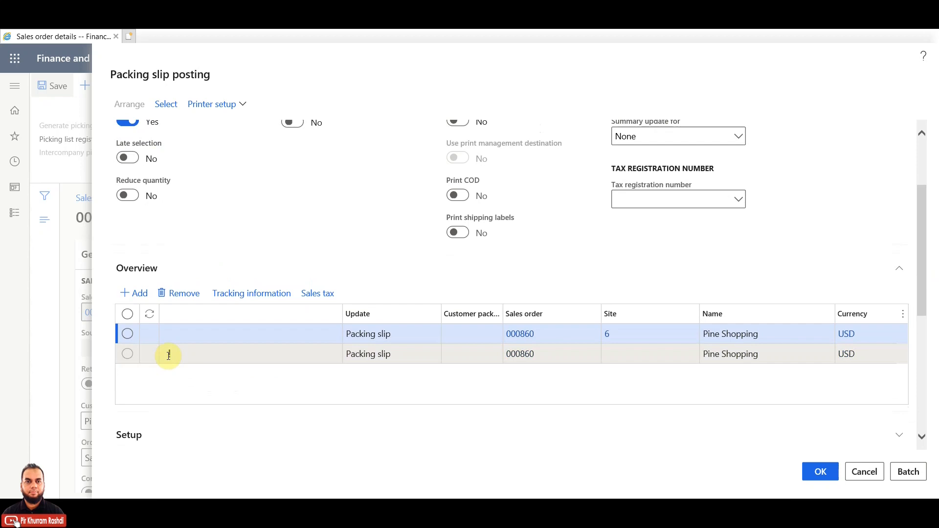
pyautogui.click(128, 334)
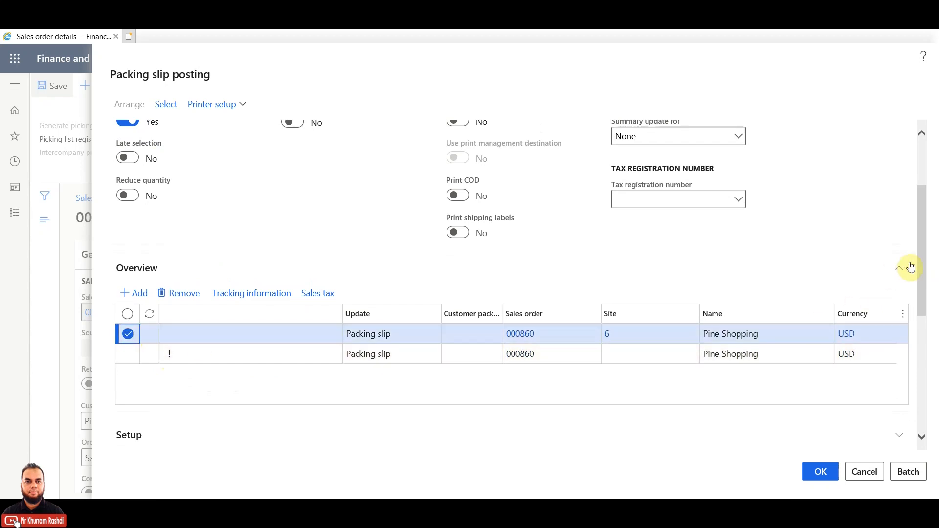
pyautogui.moveTo(924, 258); pyautogui.dragTo(935, 206)
pyautogui.click(157, 184)
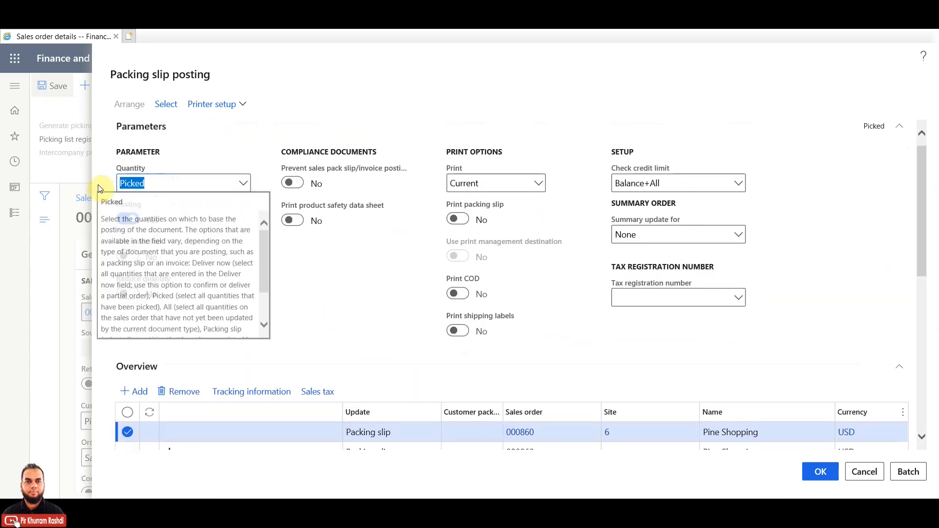
pyautogui.moveTo(923, 184); pyautogui.dragTo(929, 238)
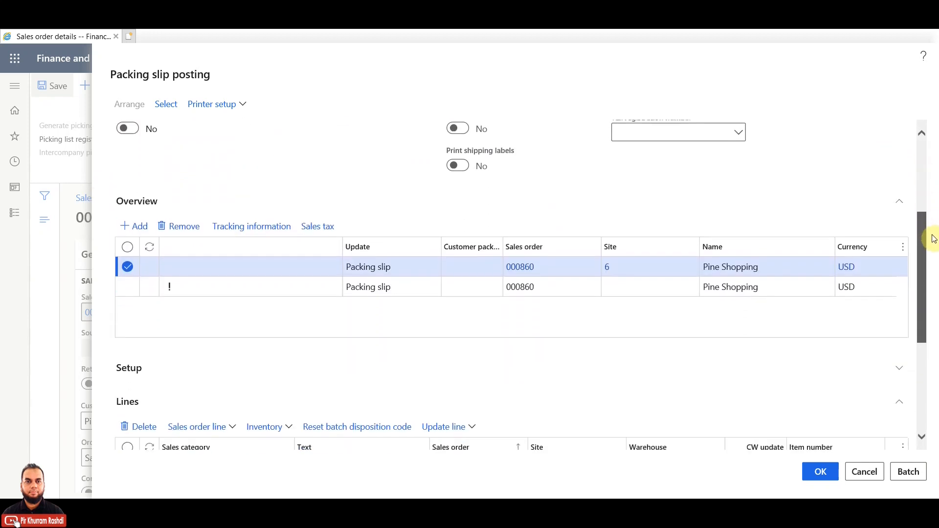
# Remove the flagged packing slip record without a site from the posting overview and confirm the deletion.
pyautogui.click(241, 295)
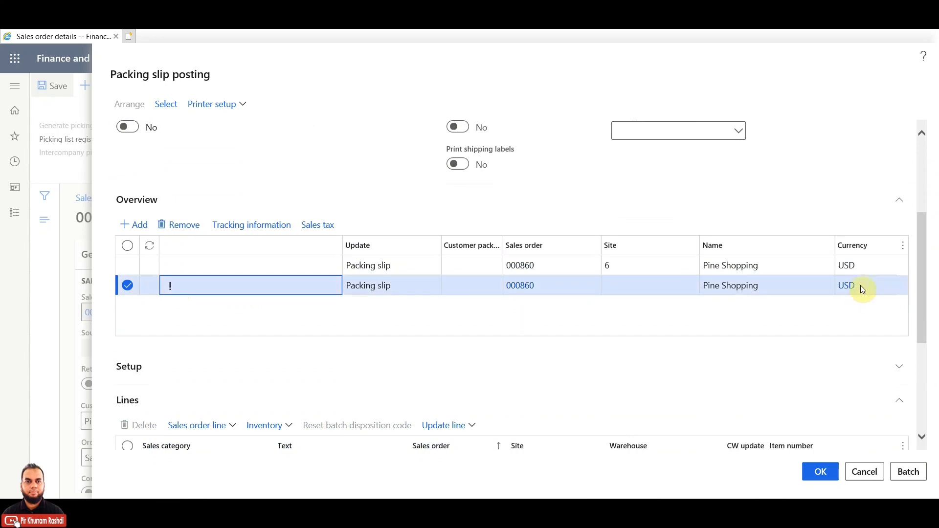
pyautogui.moveTo(921, 286); pyautogui.dragTo(929, 204)
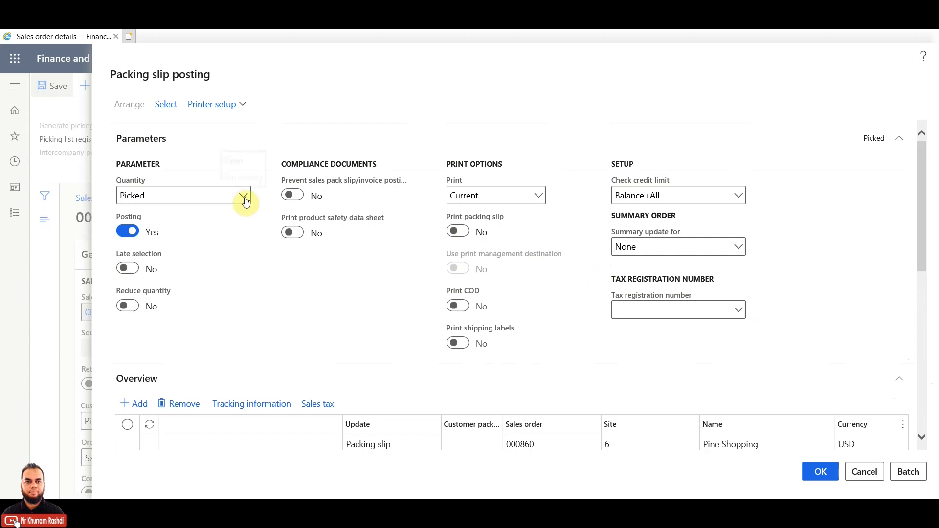
pyautogui.moveTo(920, 216); pyautogui.dragTo(933, 268)
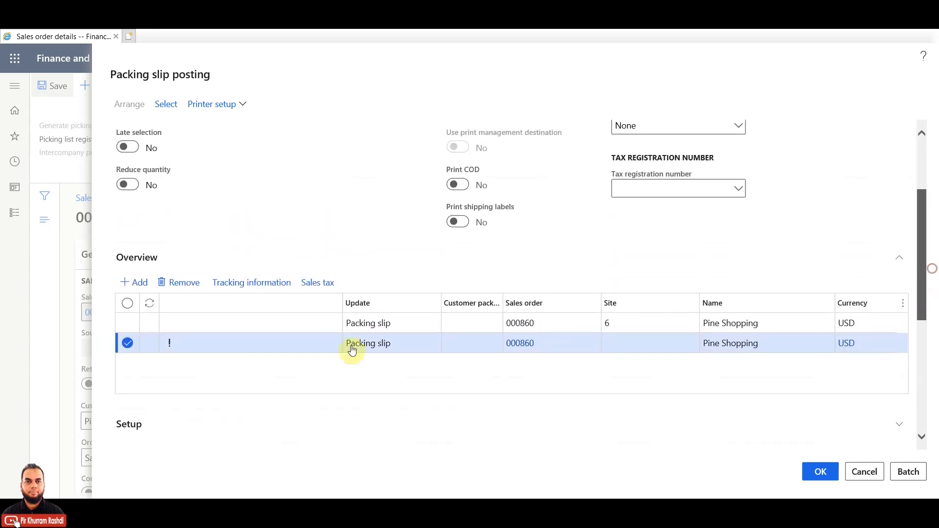
pyautogui.click(192, 283)
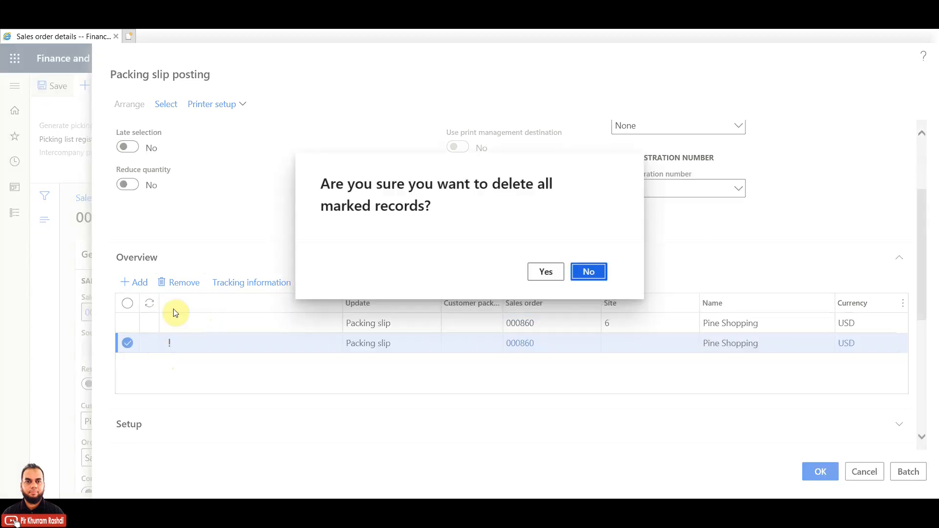
pyautogui.click(547, 273)
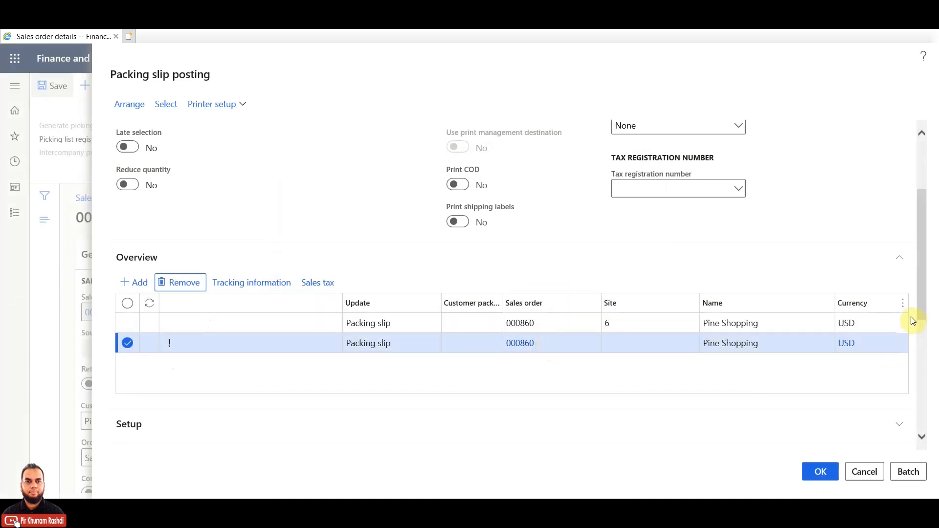
# Enable printing of the packing slip, check the remaining overview record and item line, and post the packing slip.
pyautogui.moveTo(921, 295); pyautogui.dragTo(926, 238)
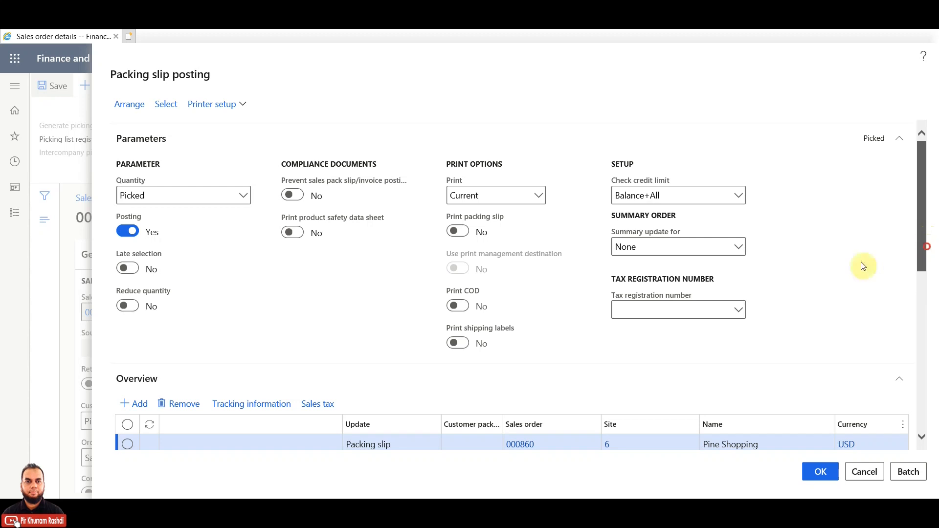
pyautogui.click(458, 232)
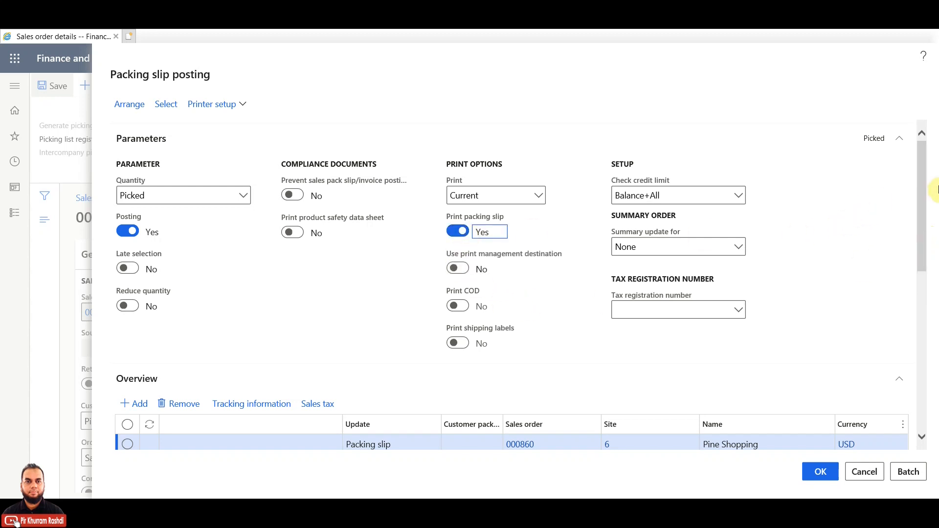
pyautogui.click(924, 274)
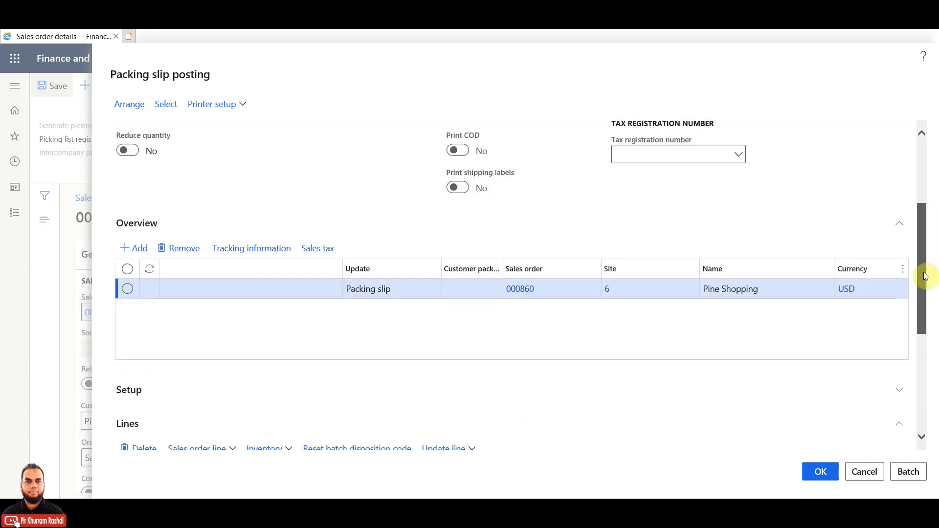
pyautogui.moveTo(924, 277); pyautogui.dragTo(933, 337)
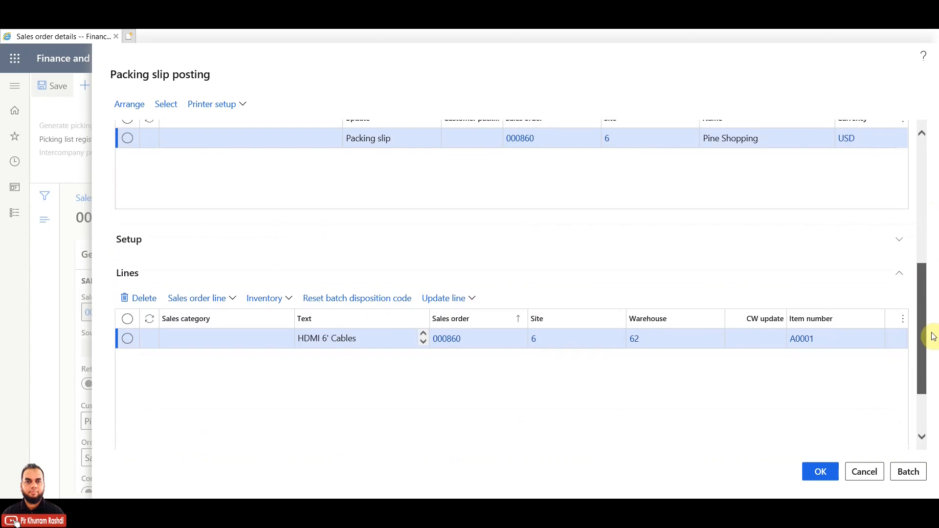
pyautogui.moveTo(934, 336); pyautogui.dragTo(929, 357)
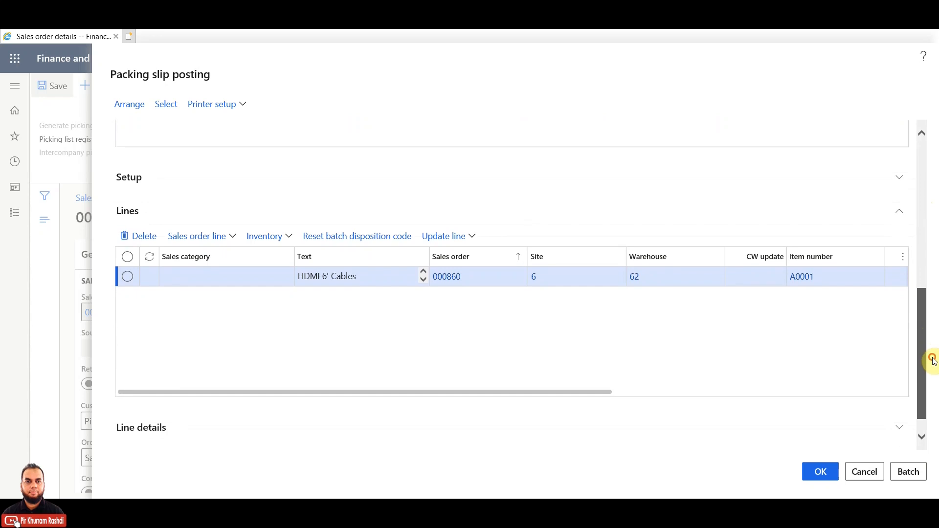
pyautogui.click(814, 474)
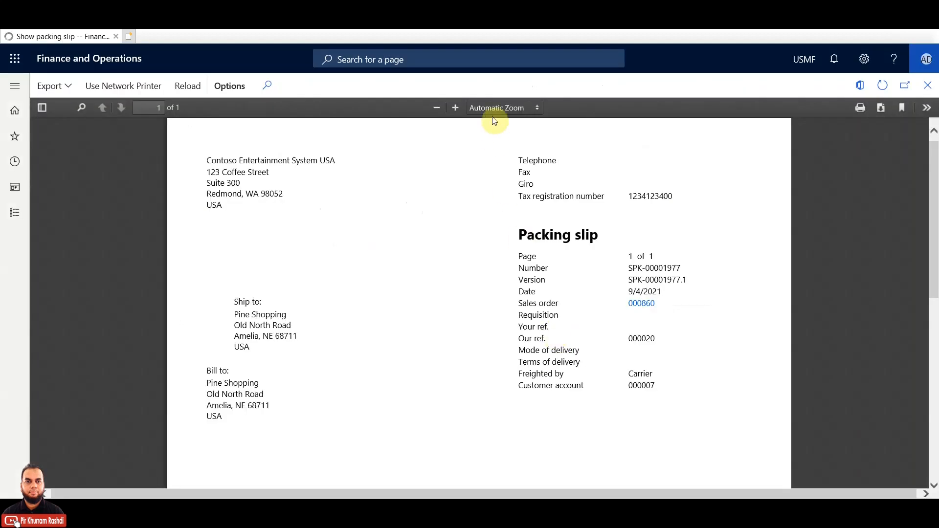
# View the generated packing slip at Page Width zoom and look through its header and address details.
pyautogui.click(501, 109)
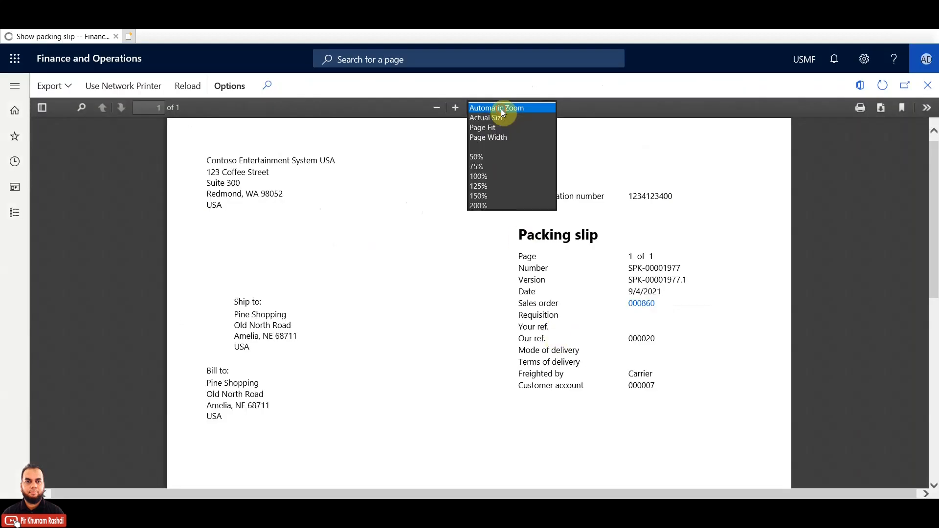
pyautogui.click(503, 136)
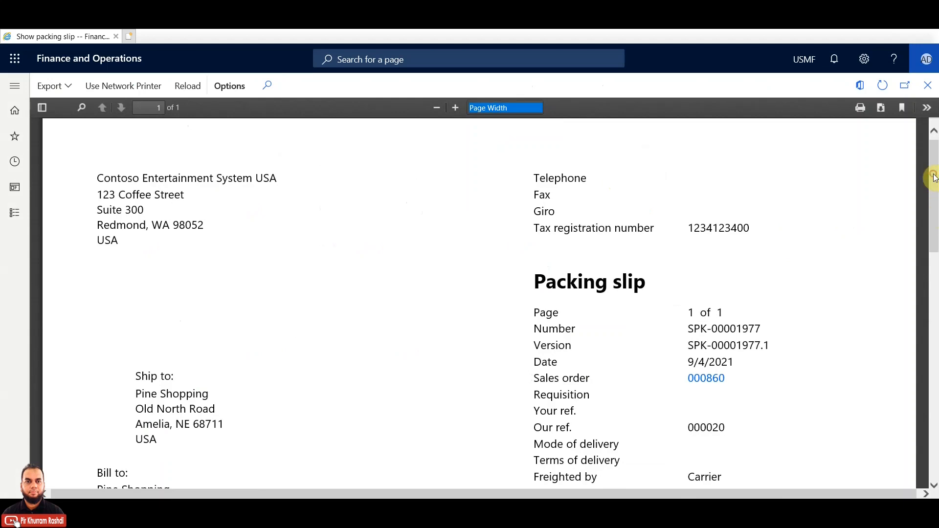
pyautogui.scroll(-1, 935, 190)
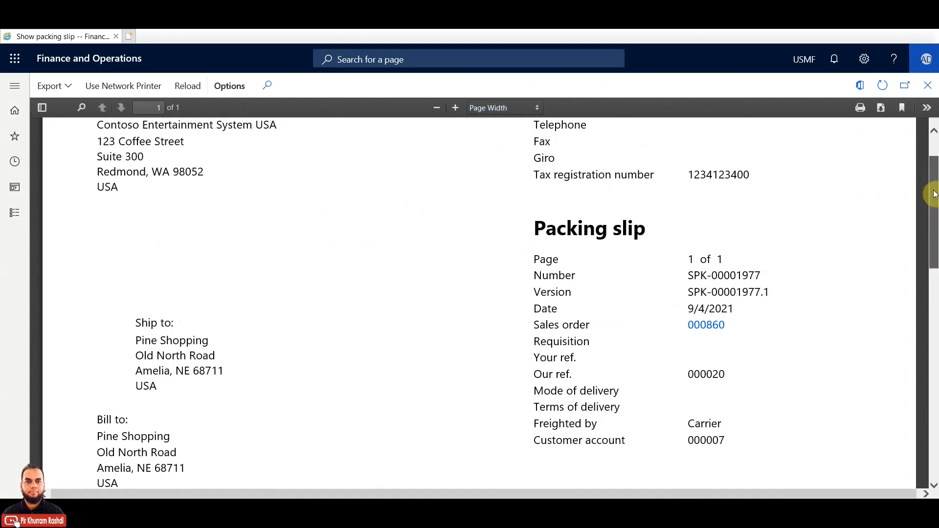
pyautogui.scroll(-1, 935, 195)
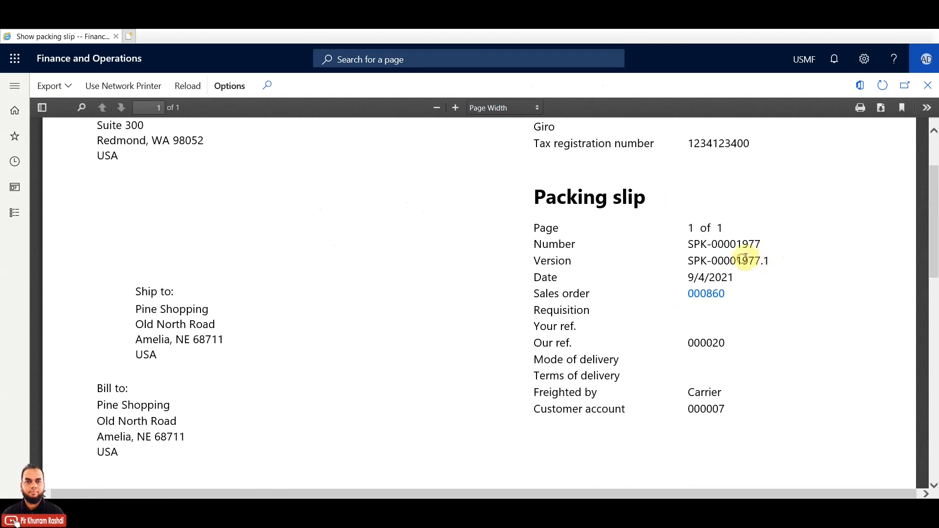
# Check the packing slip's number and its item line with the ordered, delivered and remaining quantities.
pyautogui.moveTo(717, 245); pyautogui.dragTo(761, 244)
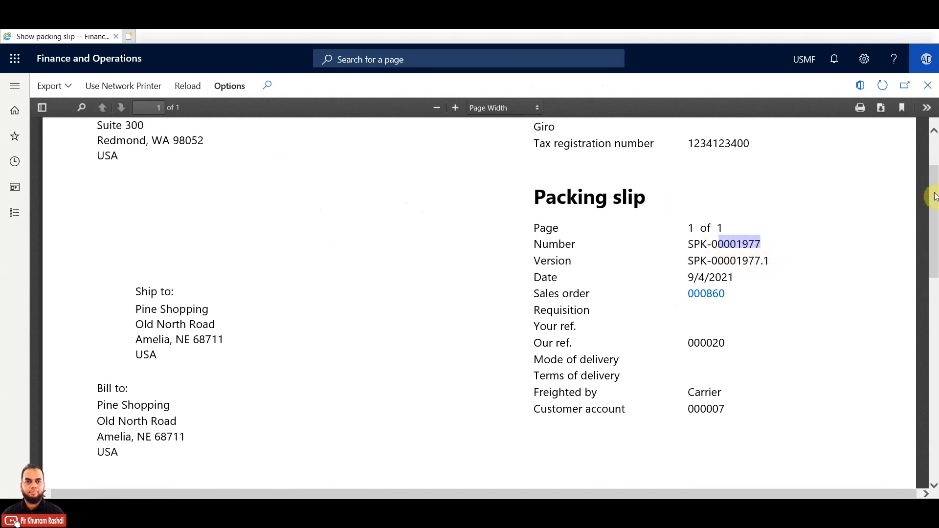
pyautogui.scroll(-1, 934, 200)
pyautogui.moveTo(934, 206); pyautogui.dragTo(934, 296)
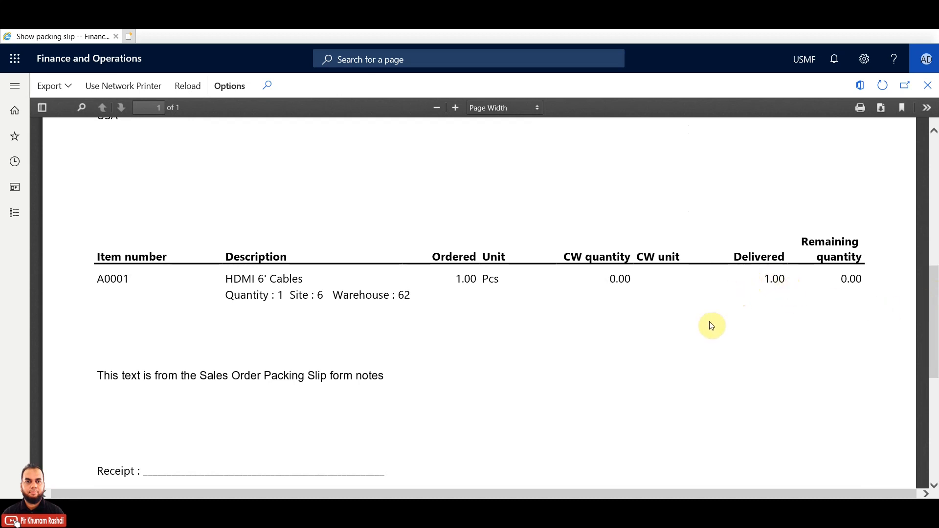
pyautogui.moveTo(935, 295); pyautogui.dragTo(934, 198)
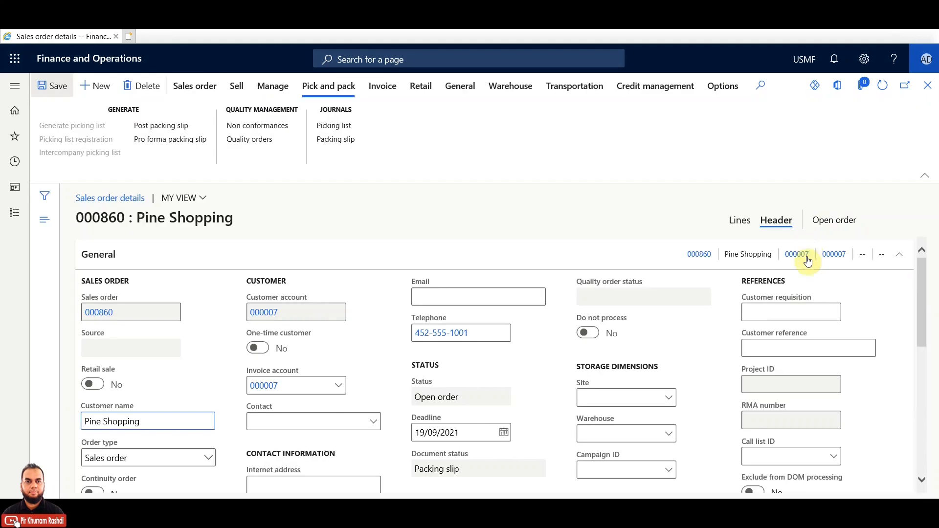
# Open the sales order's packing slip journal, check the journal lines and return to the overview.
pyautogui.click(332, 139)
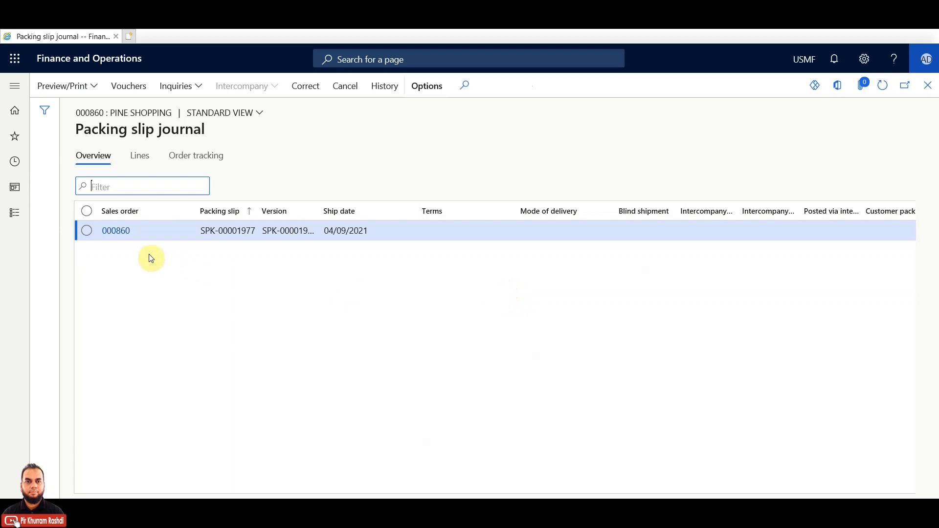
pyautogui.click(138, 157)
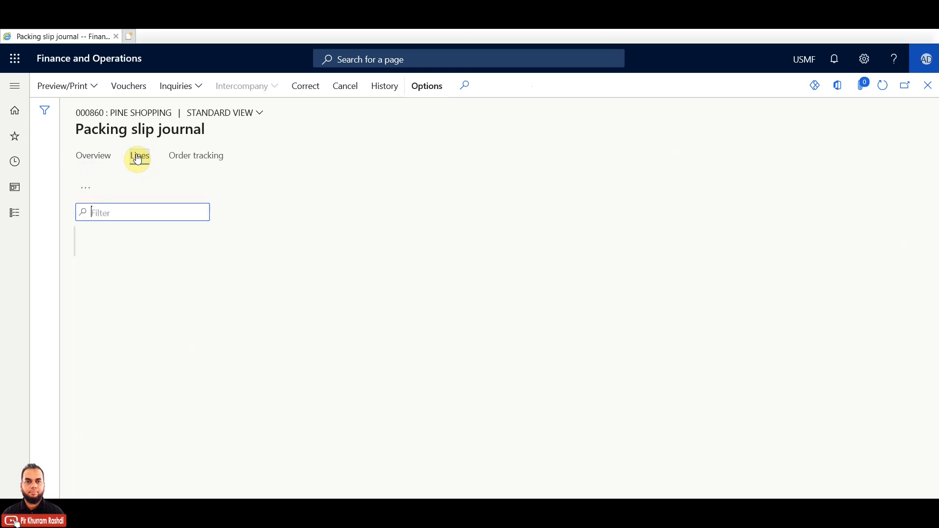
pyautogui.click(94, 158)
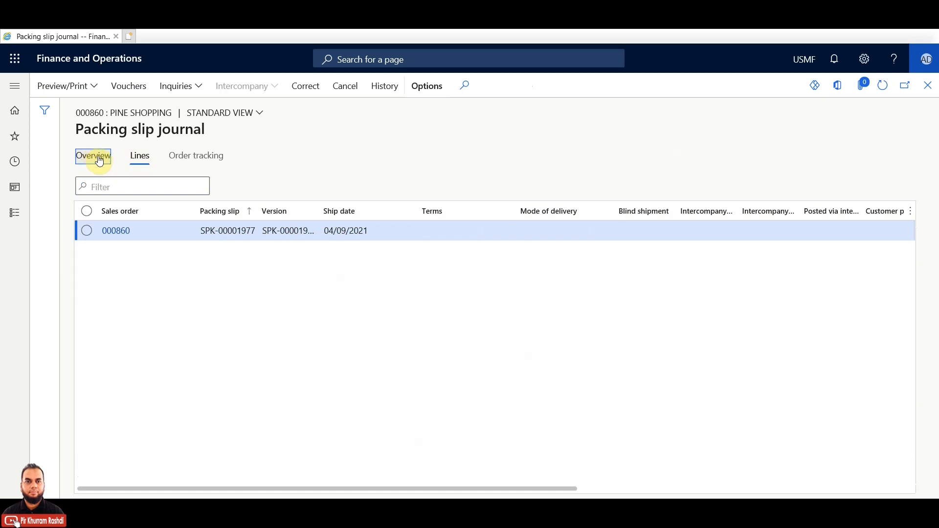
# Review the ledger accounts, amounts and posting types in the packing slip's voucher transactions, and return to the sales order.
pyautogui.click(133, 86)
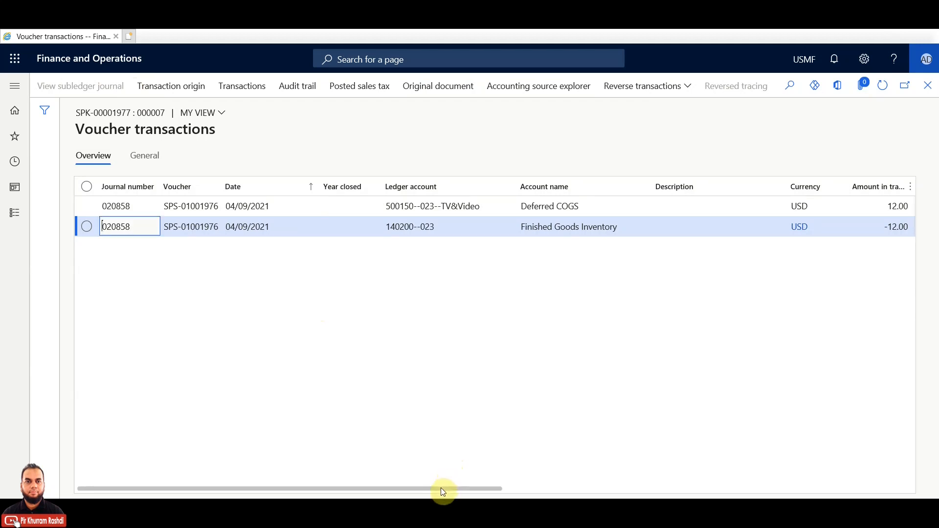
pyautogui.moveTo(443, 491); pyautogui.dragTo(609, 500)
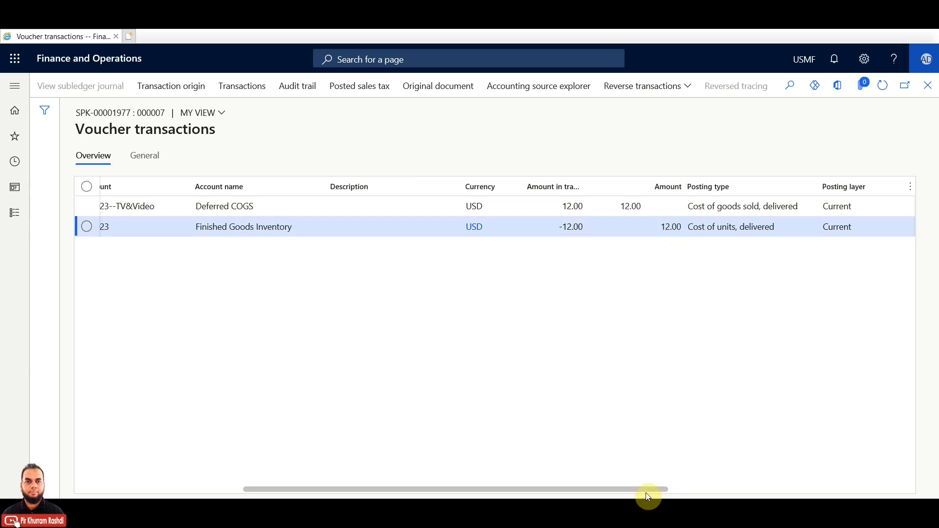
pyautogui.moveTo(645, 492); pyautogui.dragTo(245, 492)
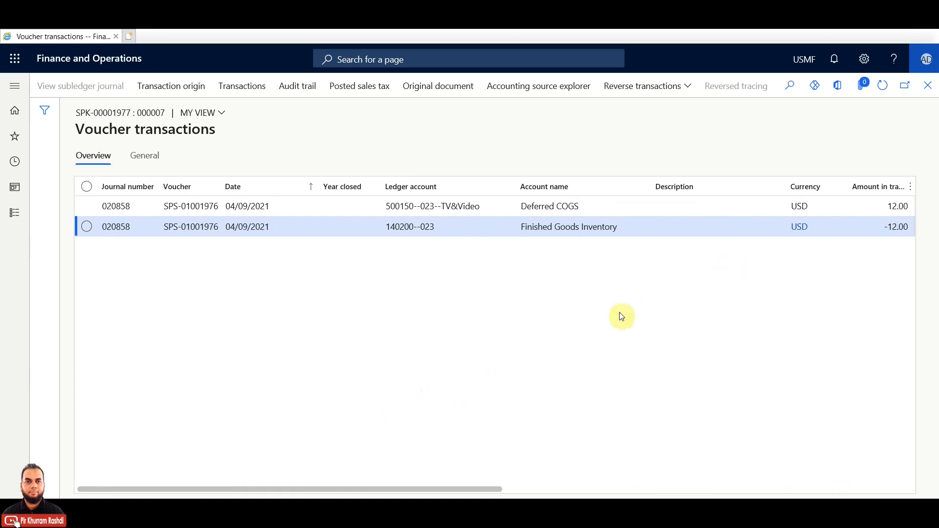
pyautogui.click(928, 85)
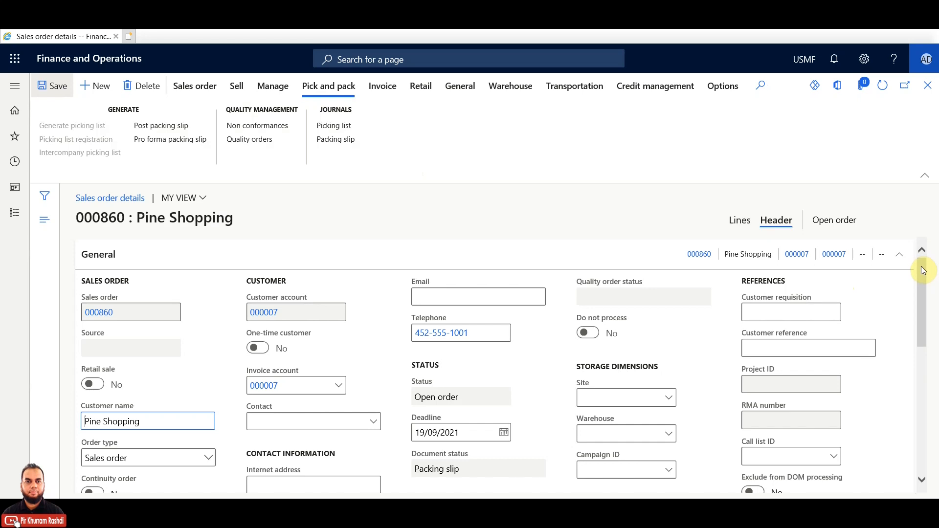
# Start another packing slip posting for the sales order with the quantity parameter set to All.
pyautogui.moveTo(923, 268); pyautogui.dragTo(932, 220)
pyautogui.click(170, 127)
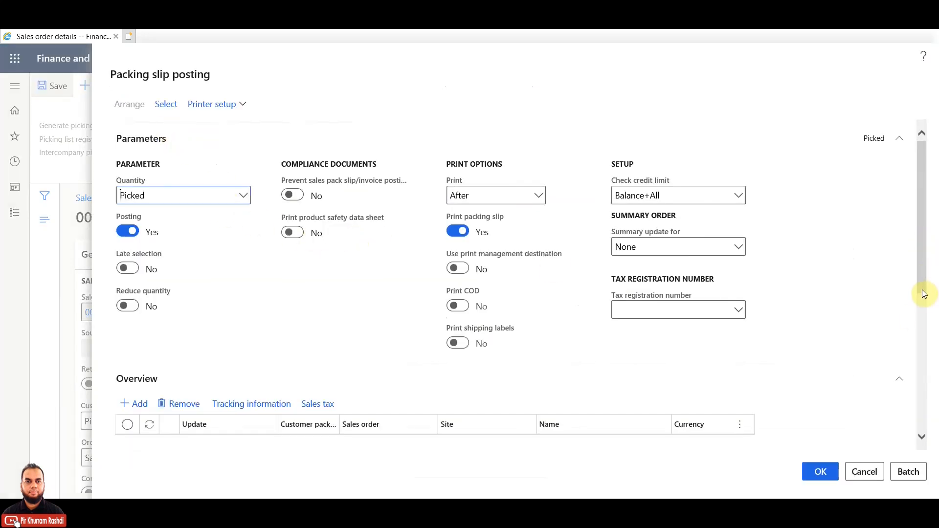
pyautogui.scroll(-5, 923, 309)
pyautogui.moveTo(923, 347); pyautogui.dragTo(925, 248)
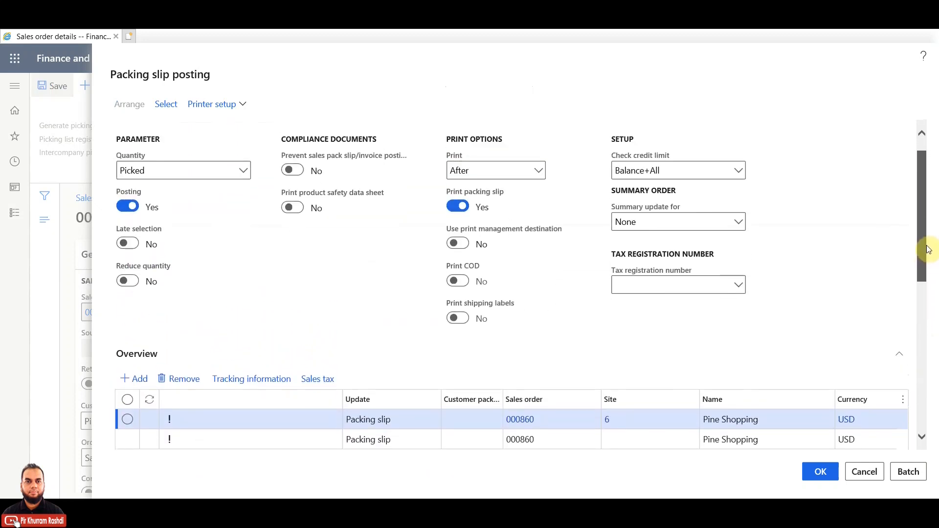
pyautogui.click(244, 171)
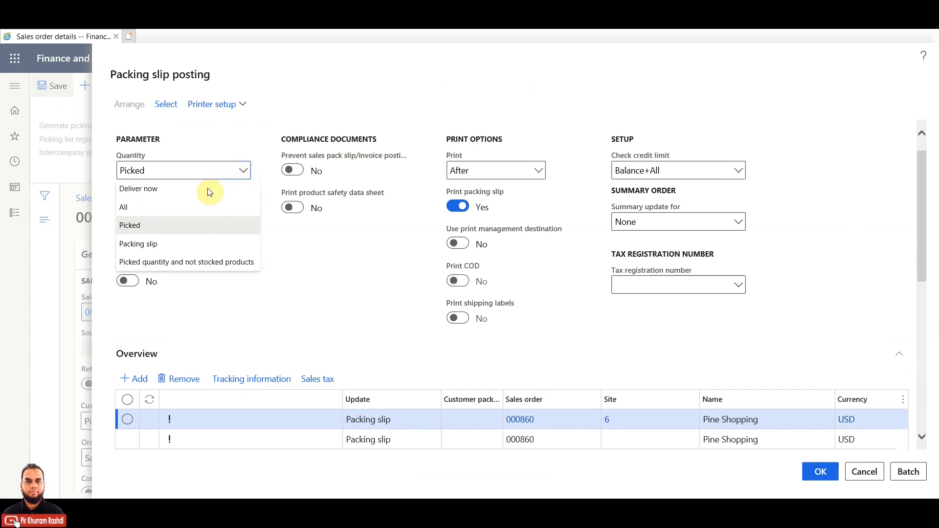
pyautogui.click(172, 208)
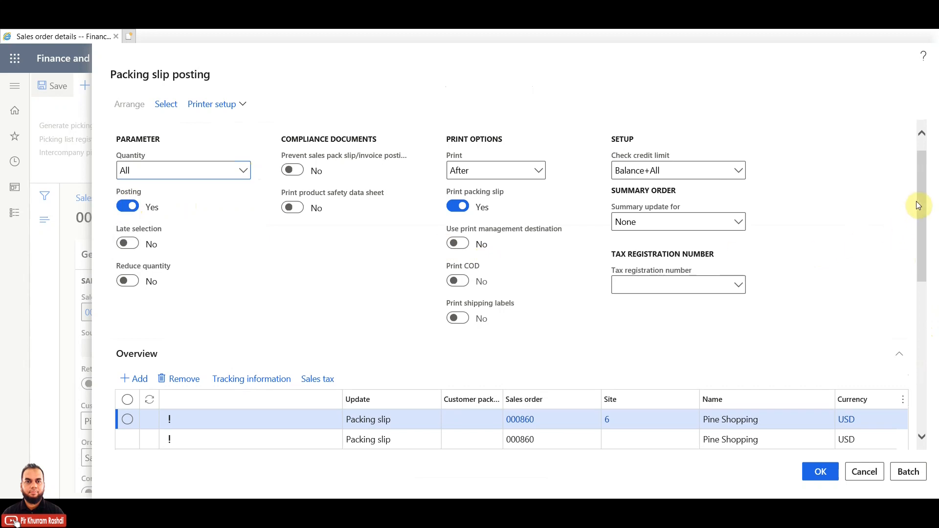
pyautogui.moveTo(919, 205); pyautogui.dragTo(922, 253)
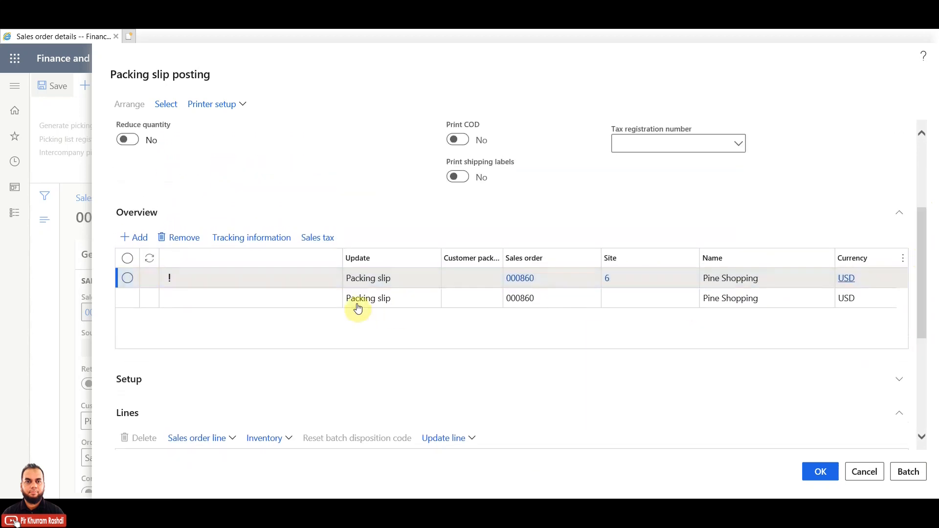
# Check the lines of both overview records, and remove the flagged record for site 6, confirming the deletion.
pyautogui.click(127, 278)
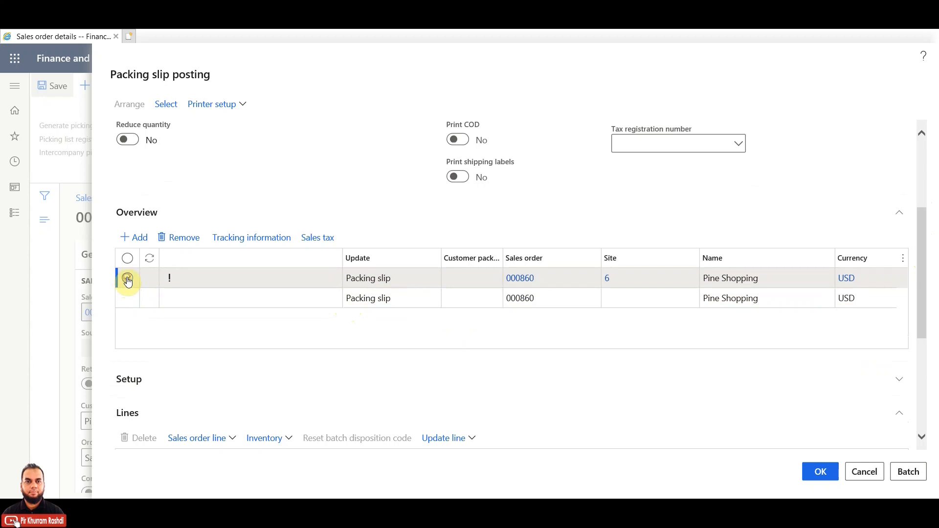
pyautogui.scroll(1, 935, 249)
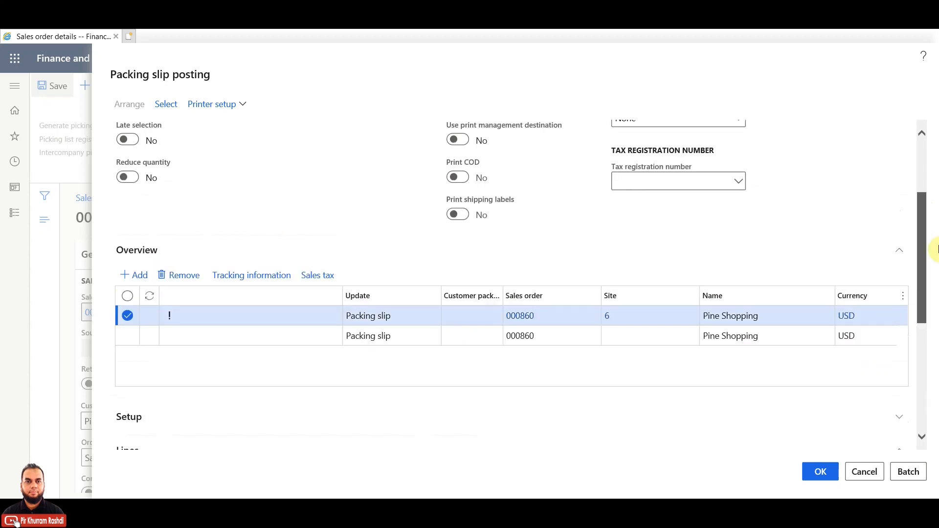
pyautogui.scroll(-1, 929, 255)
pyautogui.scroll(1, 929, 255)
pyautogui.scroll(-3, 587, 235)
pyautogui.click(255, 206)
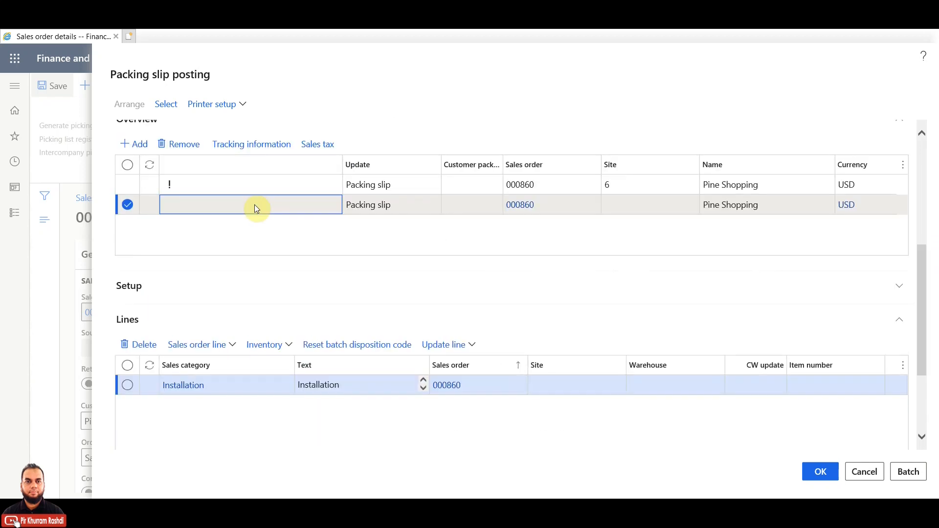
pyautogui.click(127, 185)
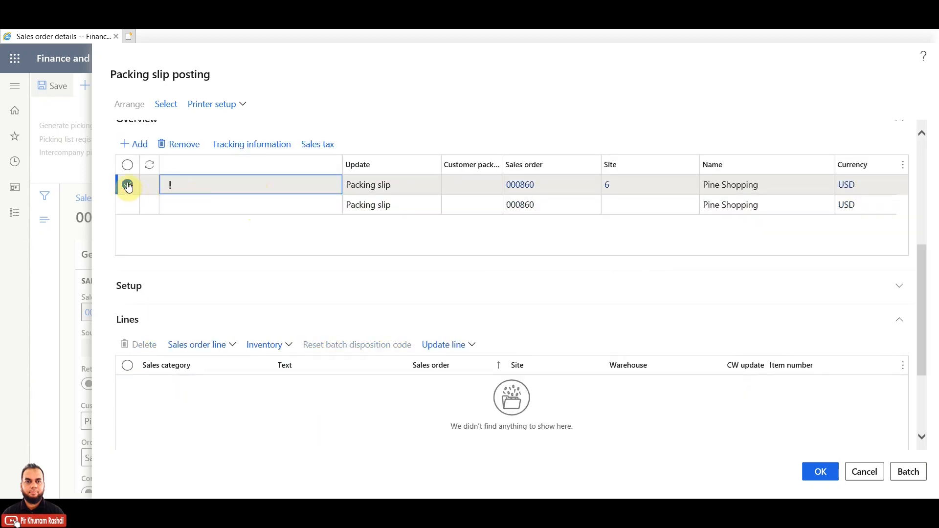
pyautogui.click(181, 144)
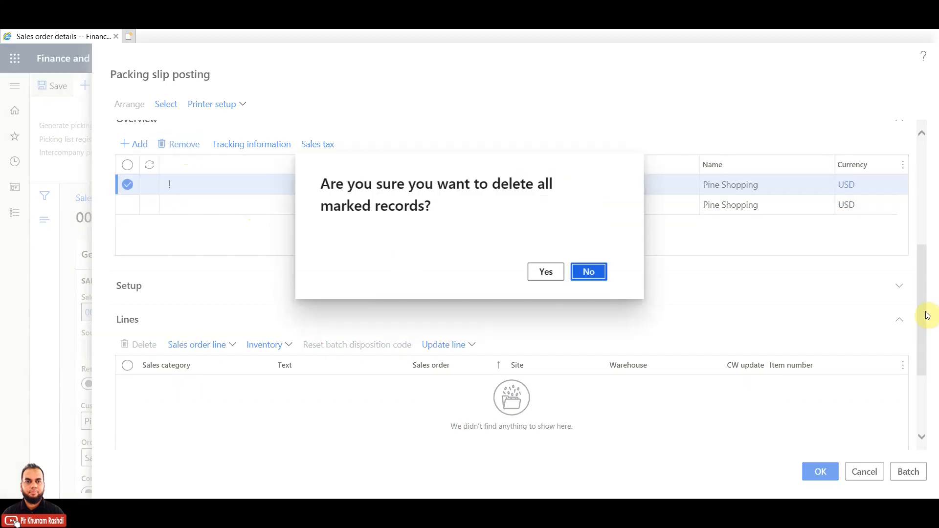
pyautogui.click(555, 274)
# Post the packing slip for the remaining Installation line and look through the generated document.
pyautogui.moveTo(924, 285); pyautogui.dragTo(926, 349)
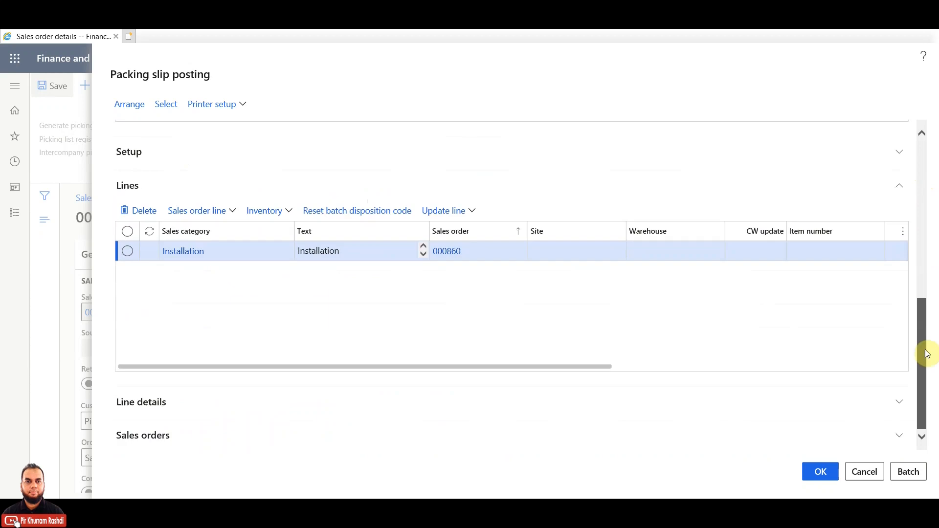
pyautogui.click(820, 471)
pyautogui.scroll(-1, 936, 172)
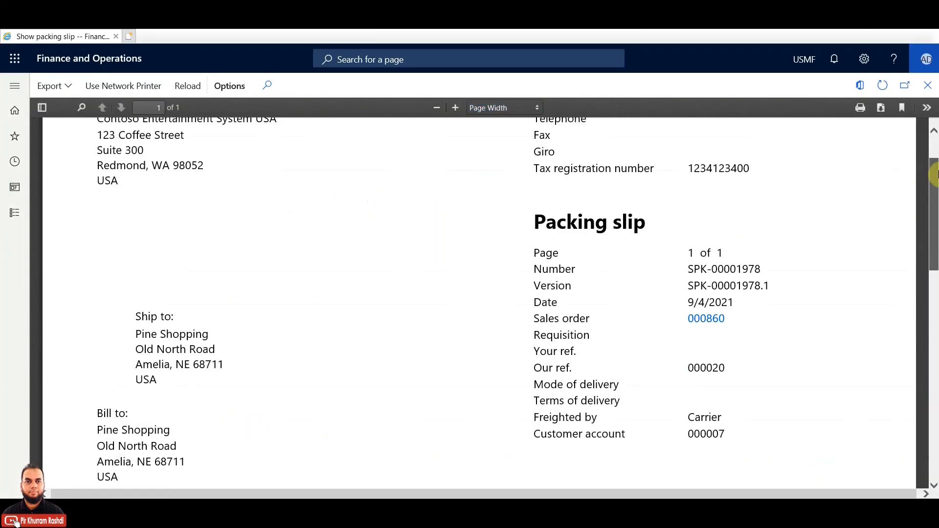
pyautogui.moveTo(935, 174); pyautogui.dragTo(935, 291)
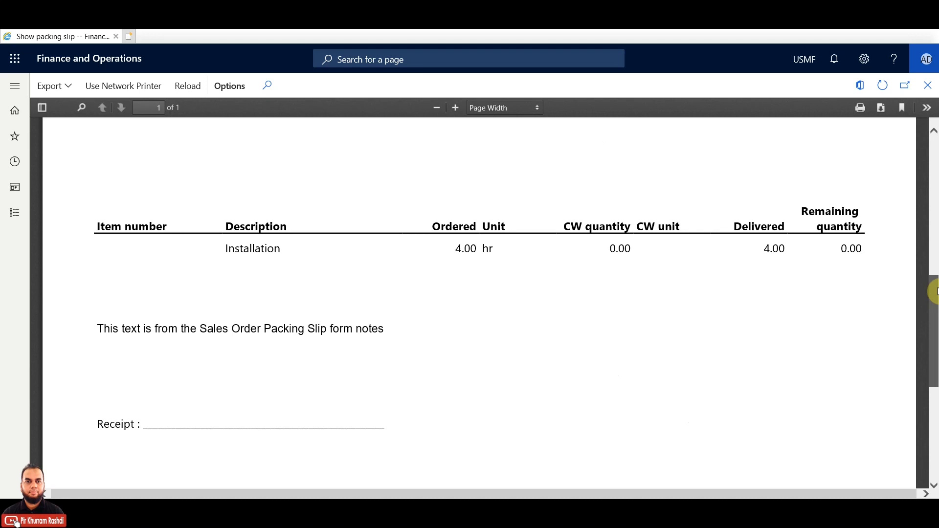
pyautogui.moveTo(936, 292); pyautogui.dragTo(935, 122)
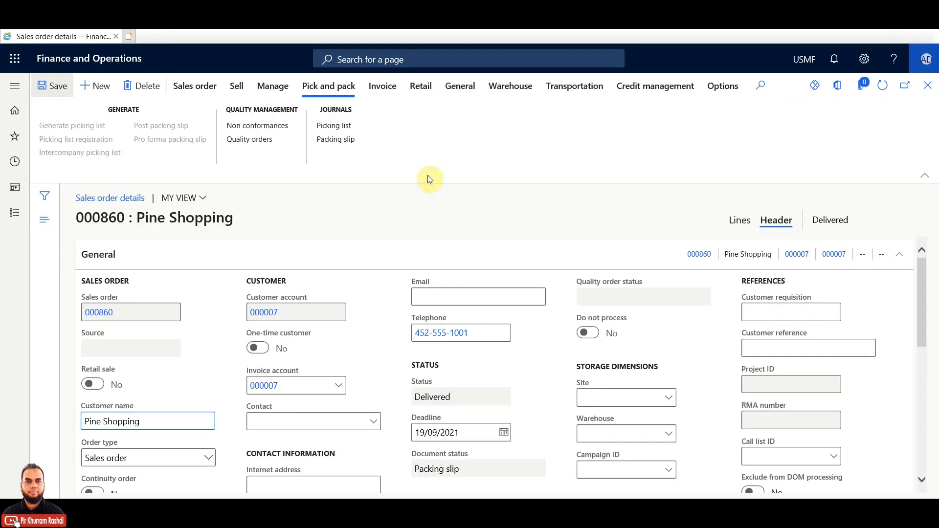
# Reopen the packing slip journal and widen the Version column to compare the full version numbers of both packing slips.
pyautogui.click(352, 144)
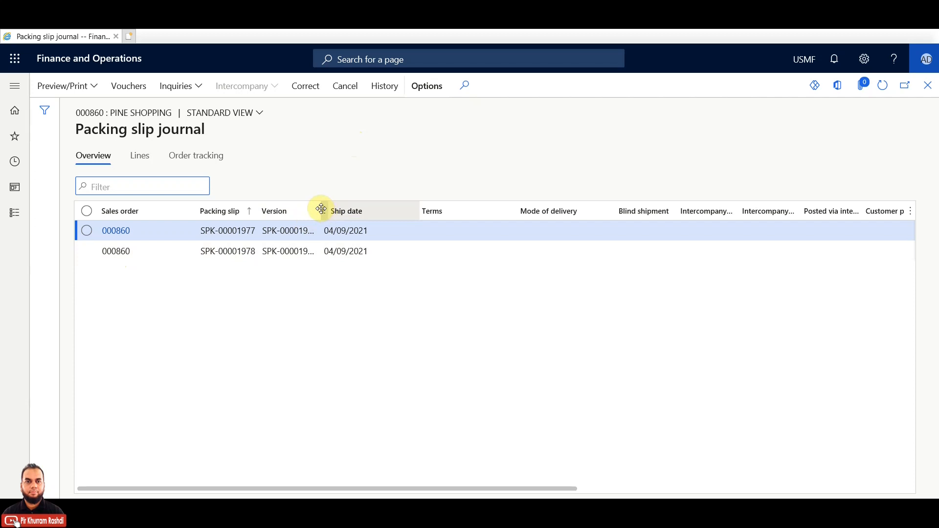
pyautogui.moveTo(321, 209); pyautogui.dragTo(396, 203)
pyautogui.moveTo(378, 300); pyautogui.dragTo(379, 305)
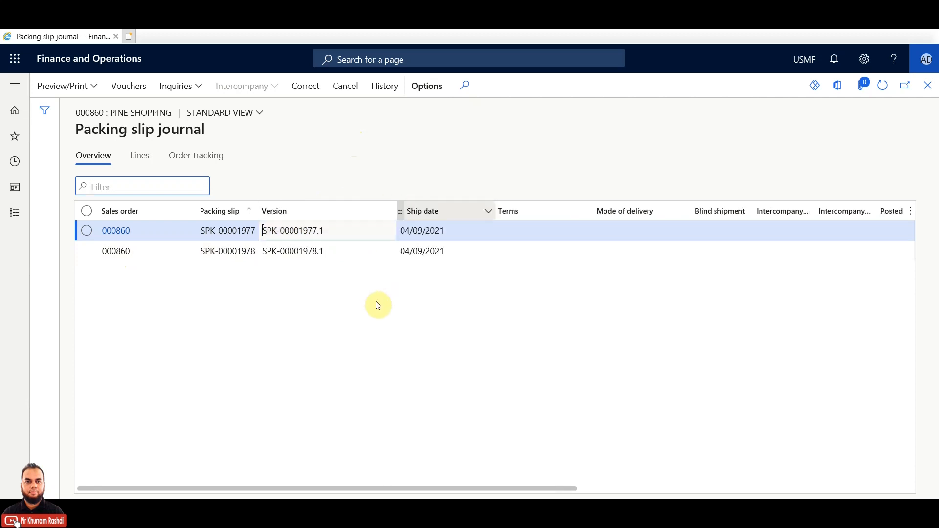
pyautogui.click(325, 251)
pyautogui.click(332, 231)
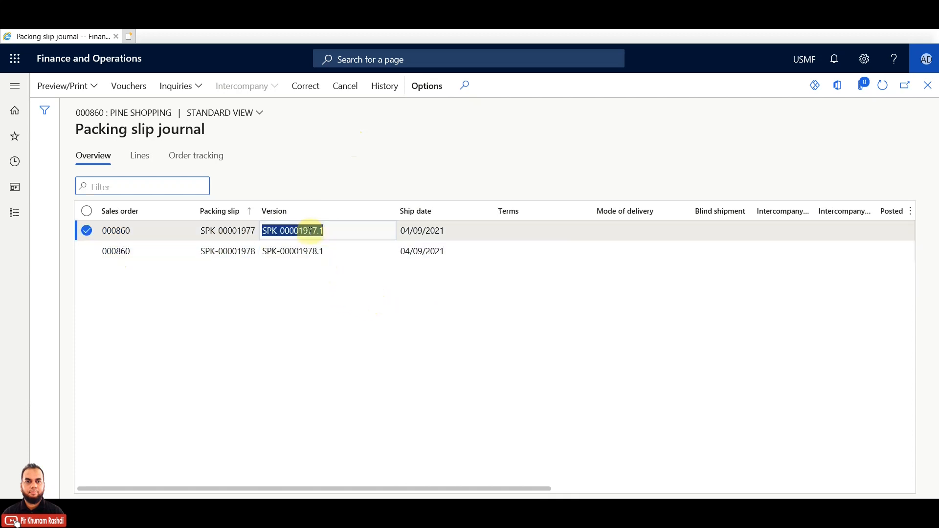
pyautogui.click(310, 252)
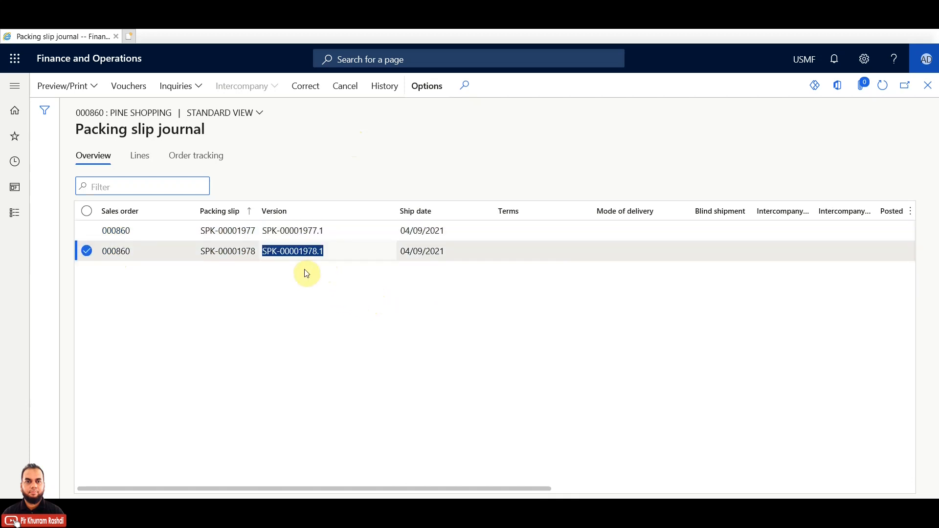
# Examine the lines of the Installation packing slip and of the HDMI cable one, and open the latter's preview and print options.
pyautogui.click(85, 254)
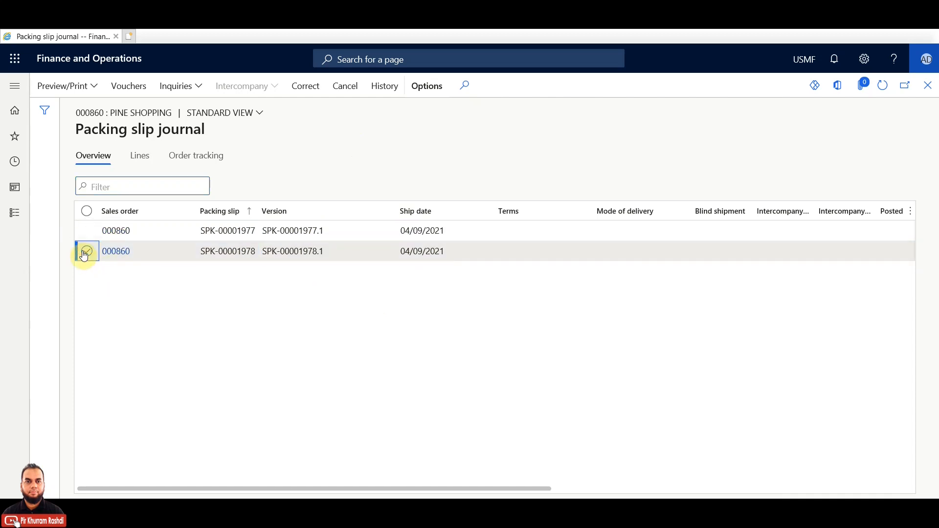
pyautogui.click(139, 156)
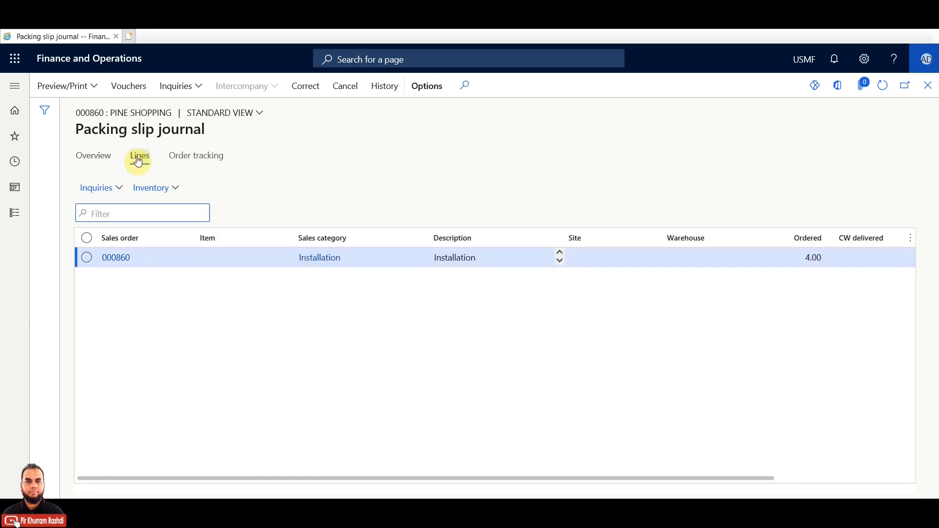
pyautogui.click(91, 159)
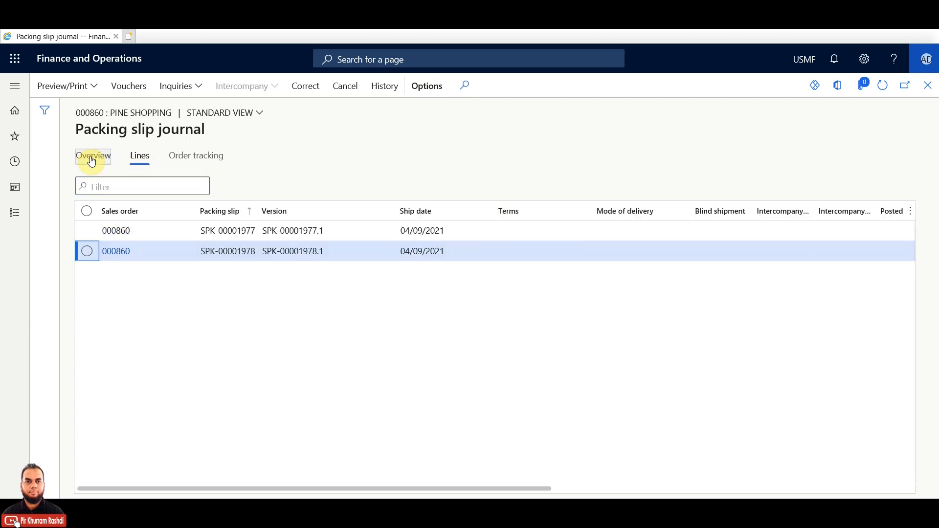
pyautogui.click(87, 231)
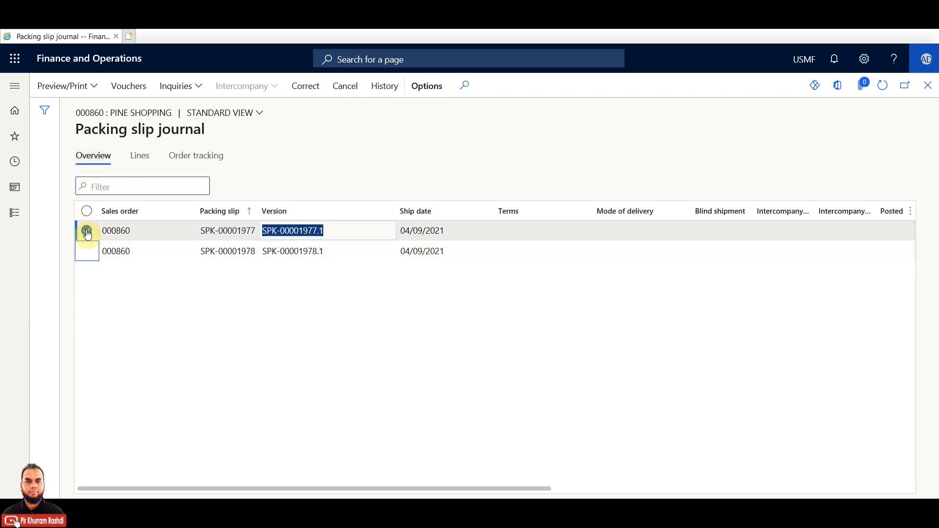
pyautogui.click(135, 157)
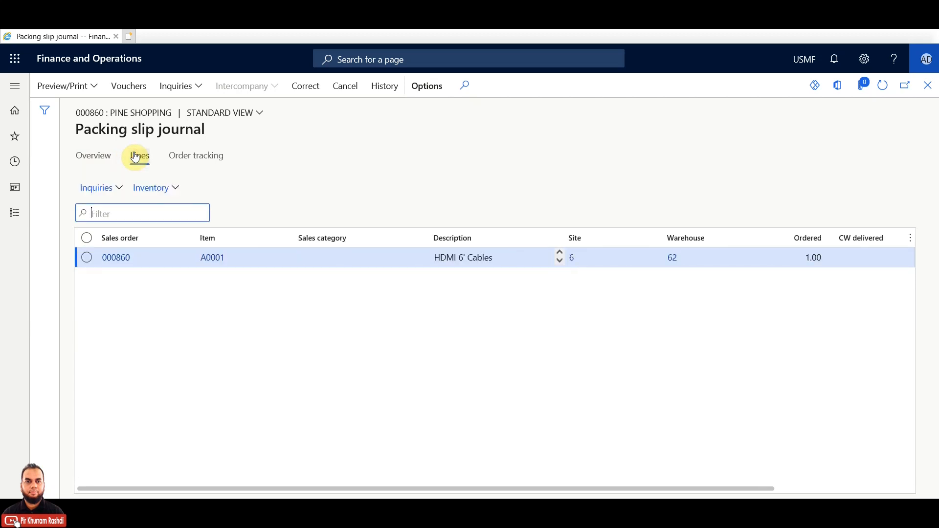
pyautogui.click(101, 158)
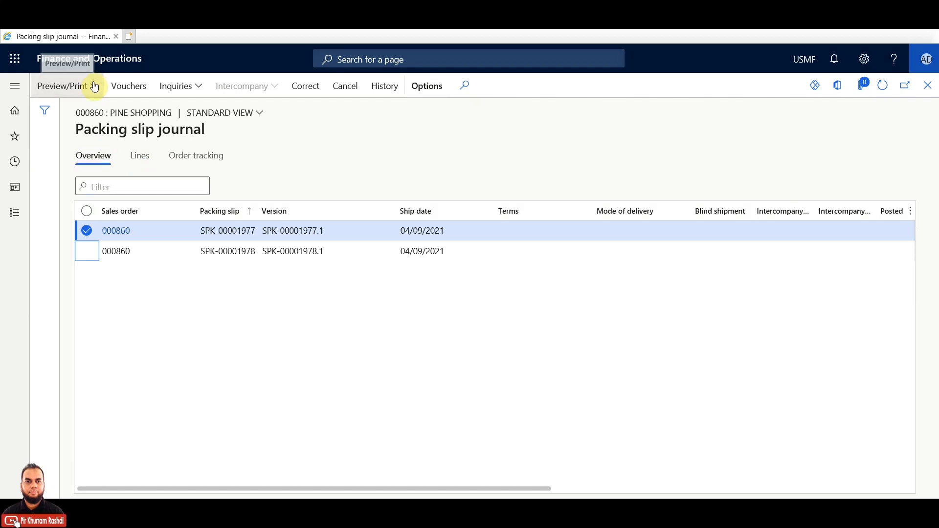
pyautogui.click(95, 87)
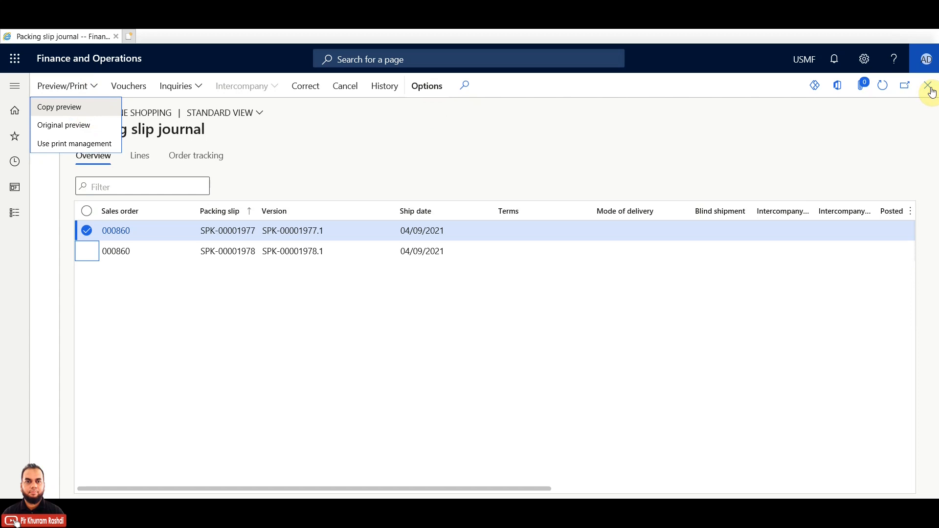
# Close the packing slip journal and check the sales order header's status and document status with the invoicing options shown.
pyautogui.click(931, 92)
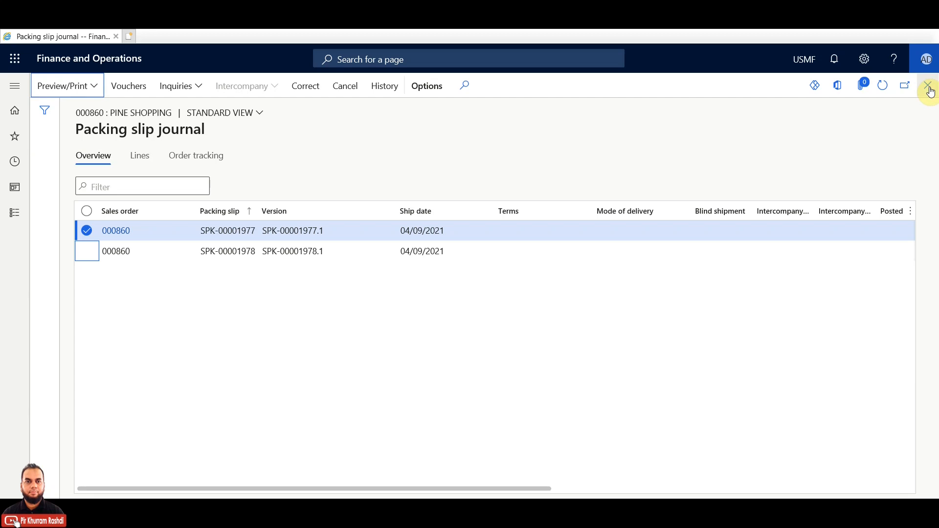
pyautogui.click(929, 88)
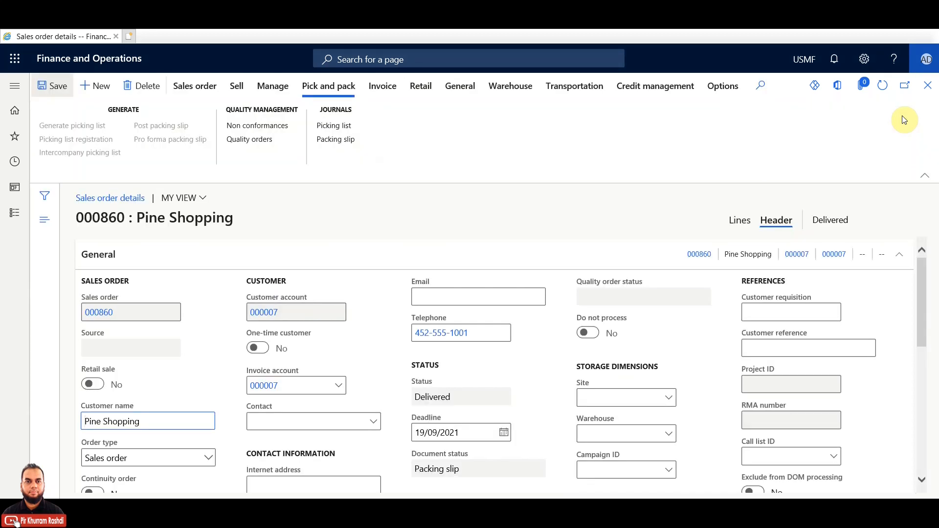
pyautogui.click(386, 92)
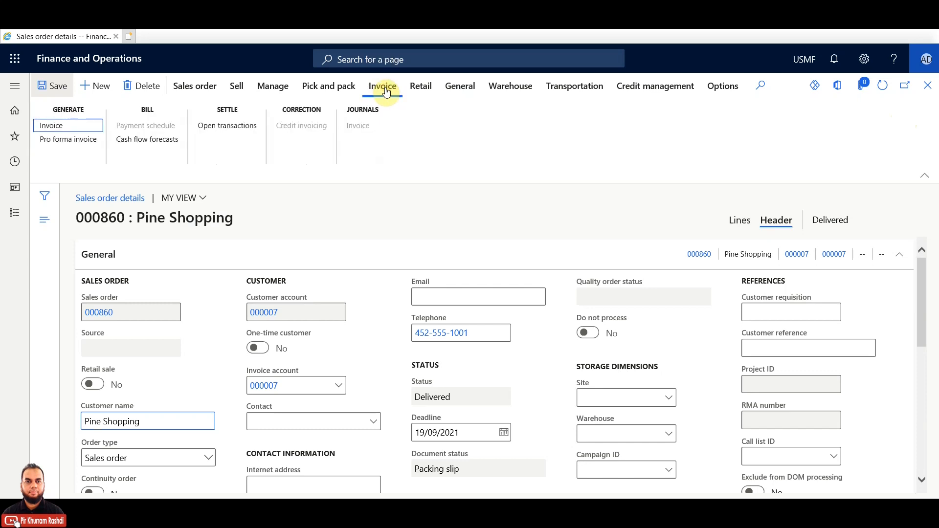
pyautogui.moveTo(464, 470); pyautogui.dragTo(420, 471)
pyautogui.moveTo(459, 396); pyautogui.dragTo(404, 397)
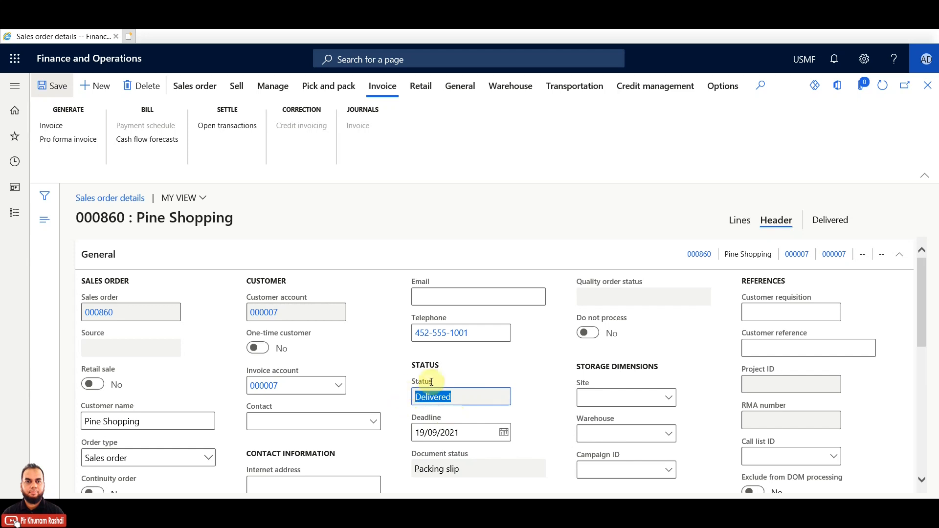
pyautogui.moveTo(924, 288)
pyautogui.mouseDown()
pyautogui.moveTo(924, 379)
pyautogui.moveTo(923, 283)
pyautogui.mouseUp()
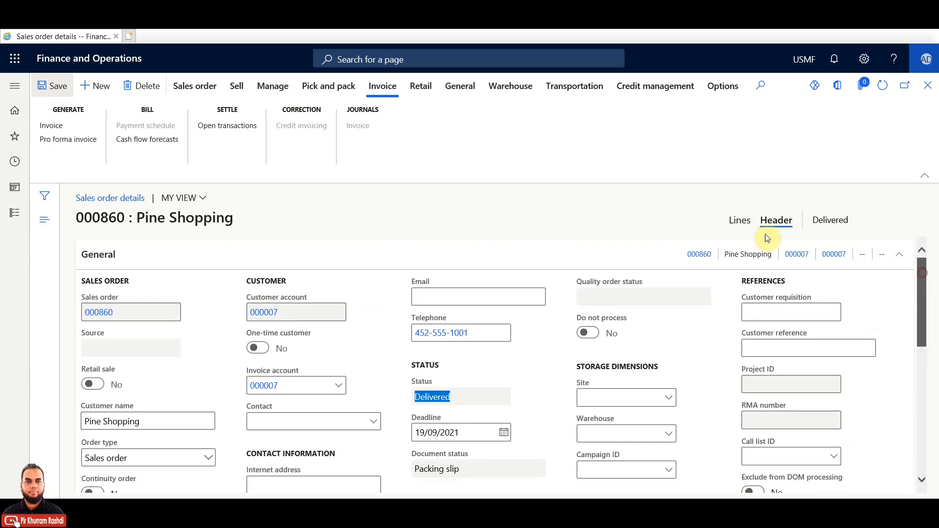
# Show the order's lines, select the HDMI 6' Cables line and check the item, sales category and quantity columns.
pyautogui.click(736, 223)
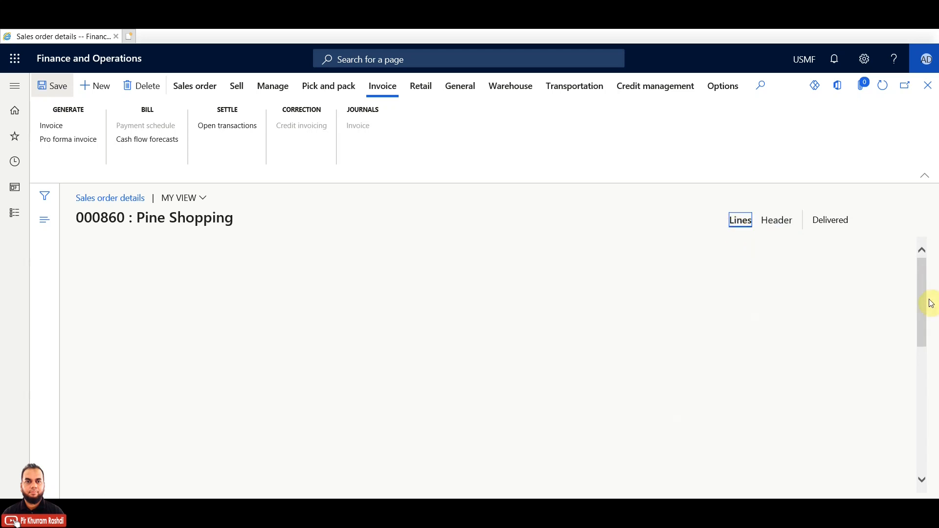
pyautogui.moveTo(926, 294); pyautogui.dragTo(920, 425)
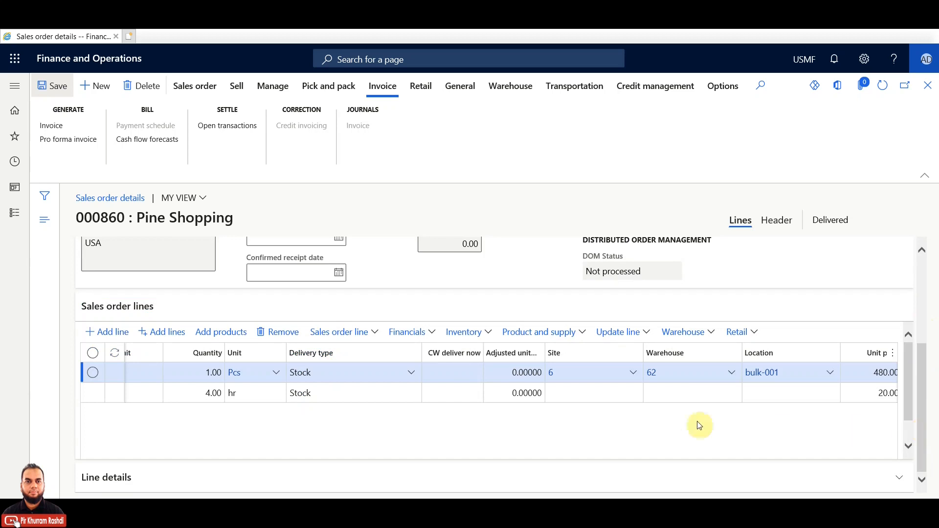
pyautogui.click(92, 373)
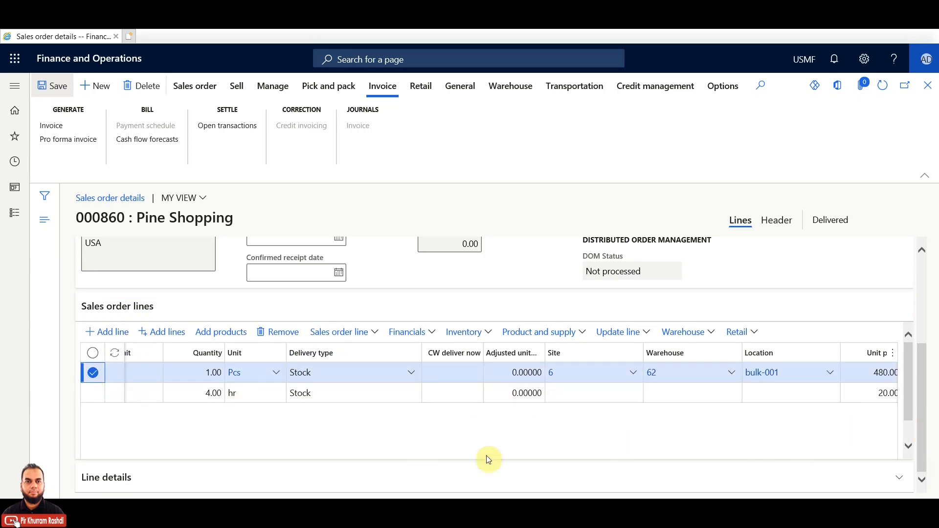
pyautogui.click(909, 440)
pyautogui.moveTo(413, 450); pyautogui.dragTo(134, 445)
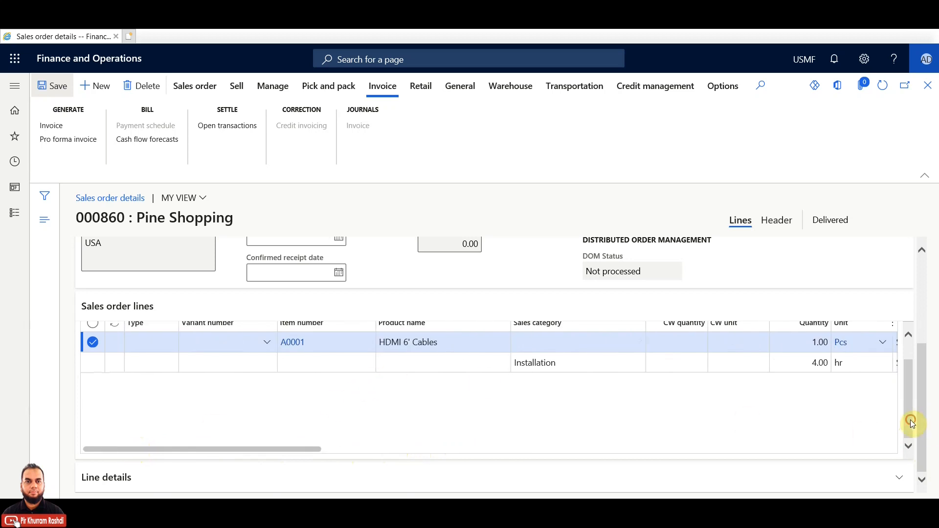
pyautogui.scroll(2, 915, 379)
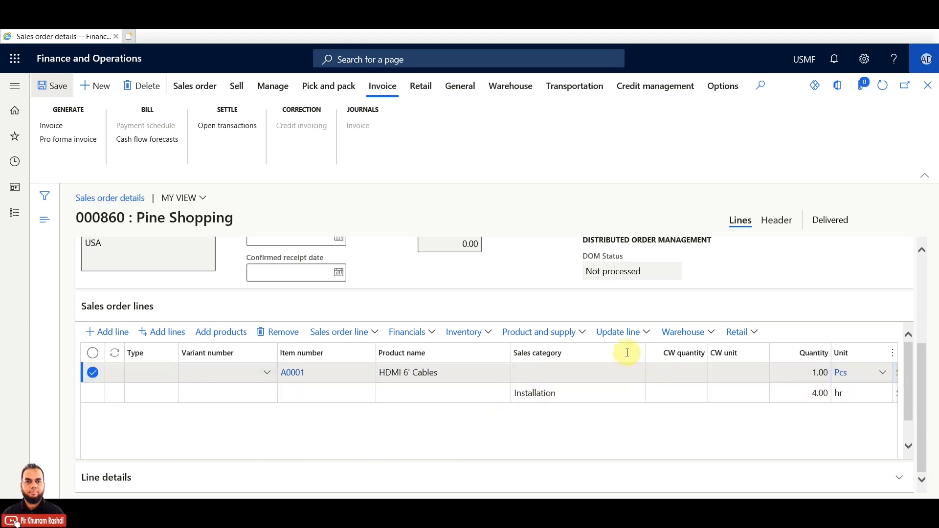
# View the deliver remainder quantities for the HDMI 6' Cables line and leave them without changes.
pyautogui.click(648, 333)
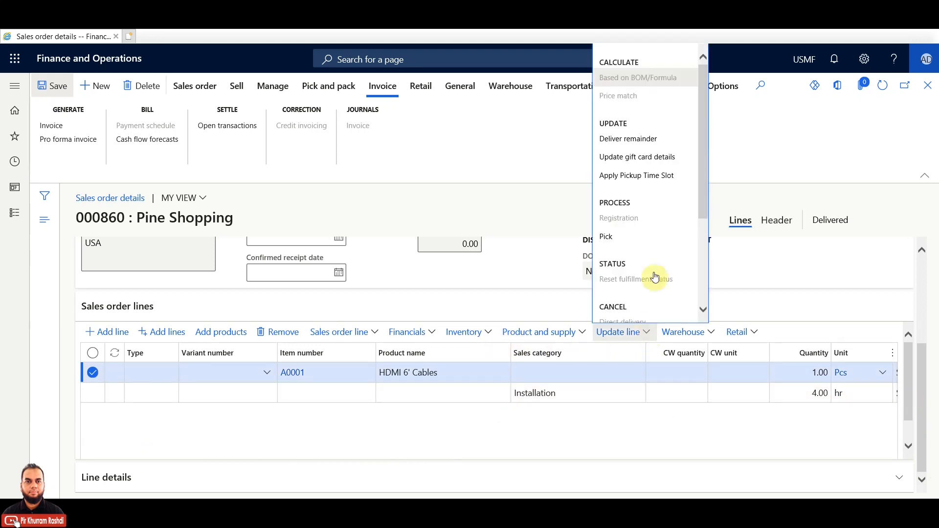
pyautogui.click(654, 142)
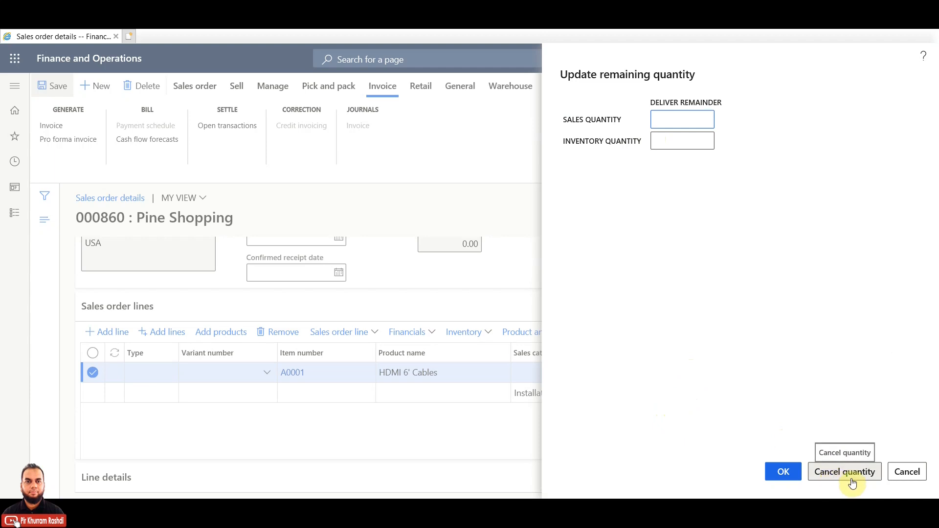
pyautogui.click(908, 473)
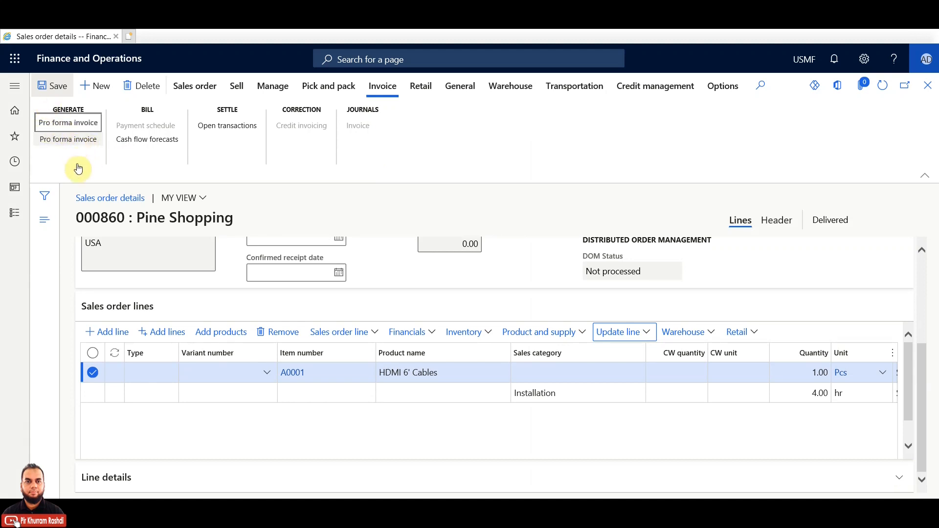
# Start the invoice posting for the sales order, check the Packing slip quantity basis, and enable Print invoice.
pyautogui.click(77, 162)
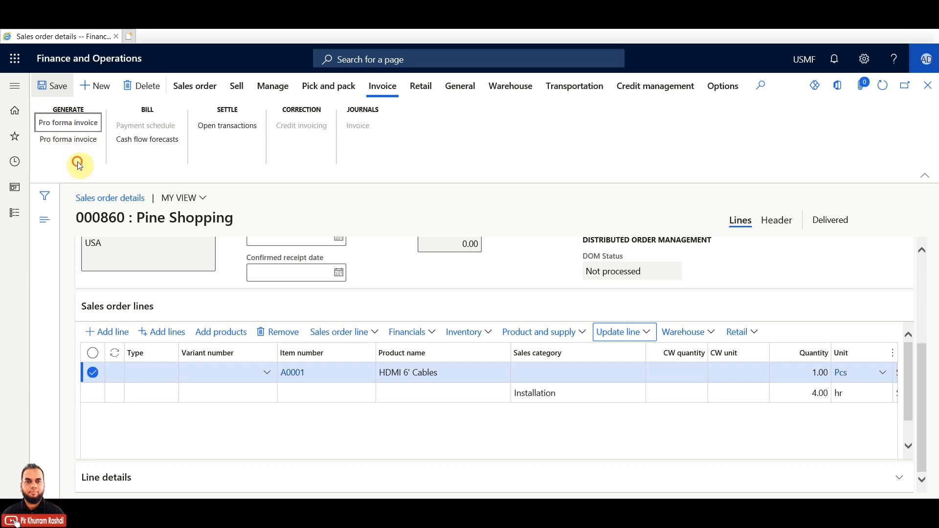
pyautogui.click(46, 125)
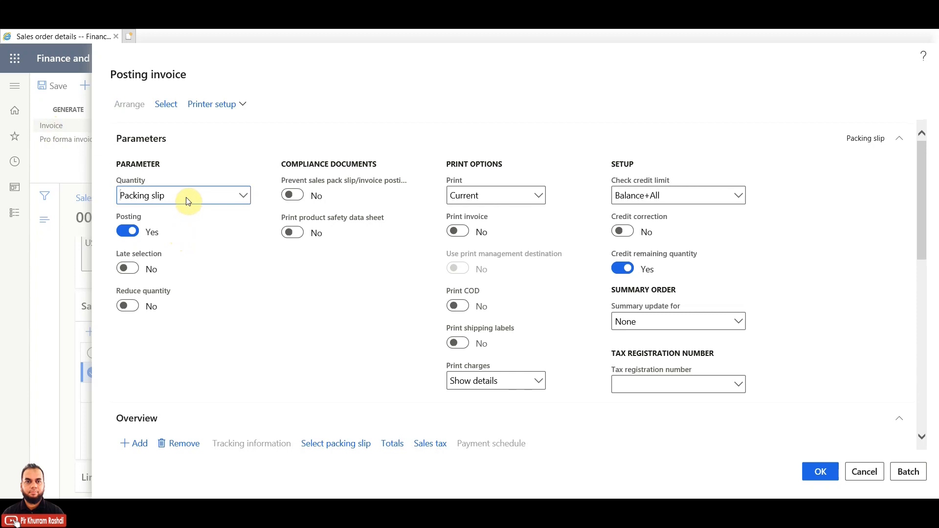
pyautogui.moveTo(187, 198)
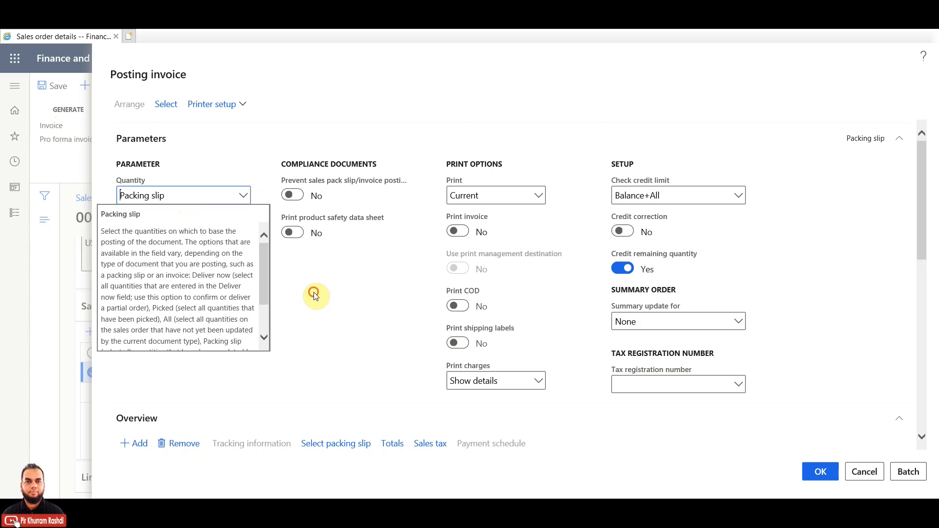
pyautogui.click(463, 231)
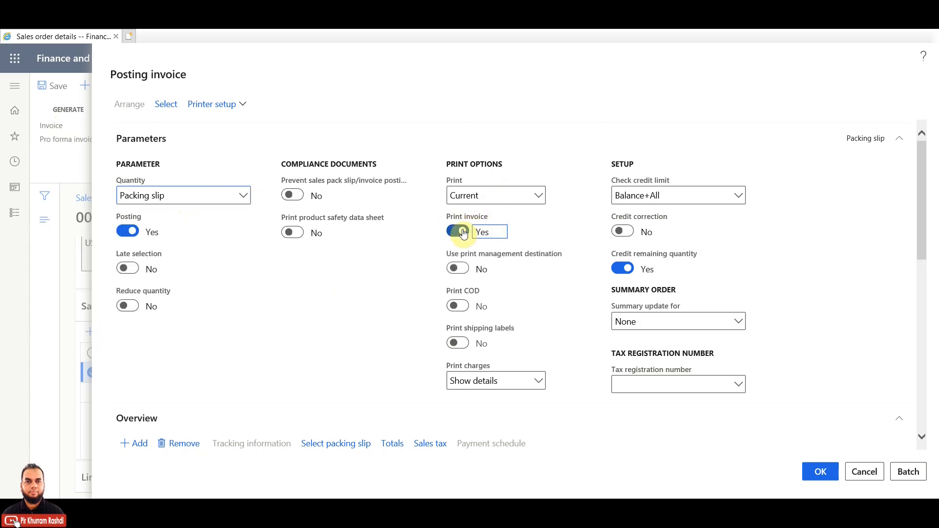
# Examine the invoice posting's overview record and its lines to see which packing slips the invoice covers.
pyautogui.moveTo(927, 230); pyautogui.dragTo(933, 319)
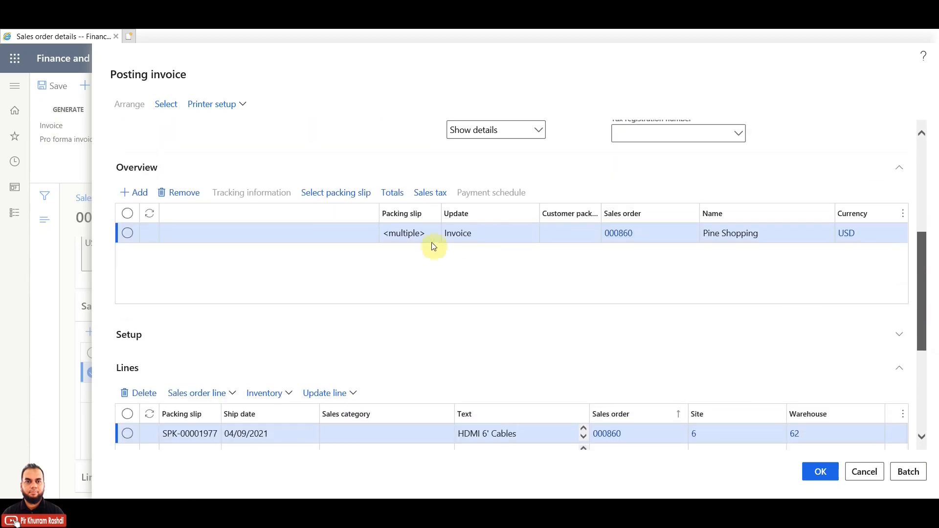
pyautogui.click(401, 233)
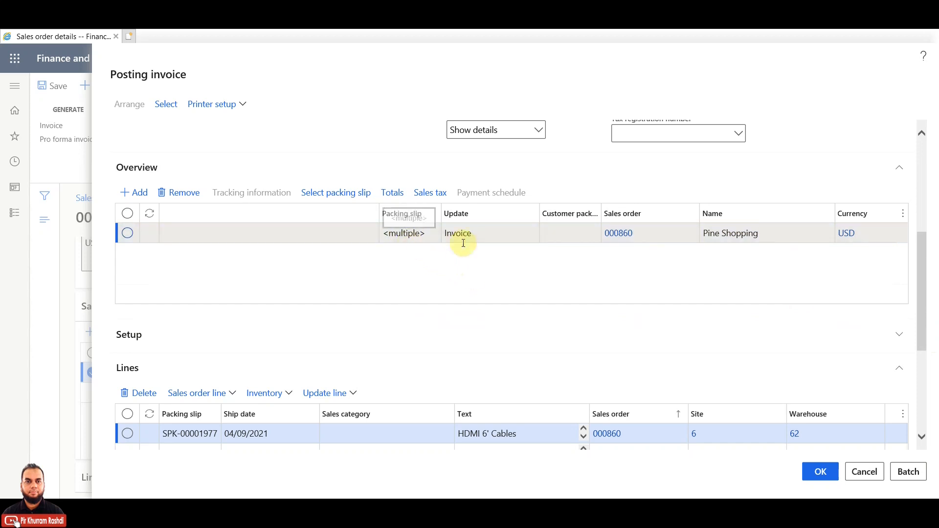
pyautogui.moveTo(924, 265); pyautogui.dragTo(923, 284)
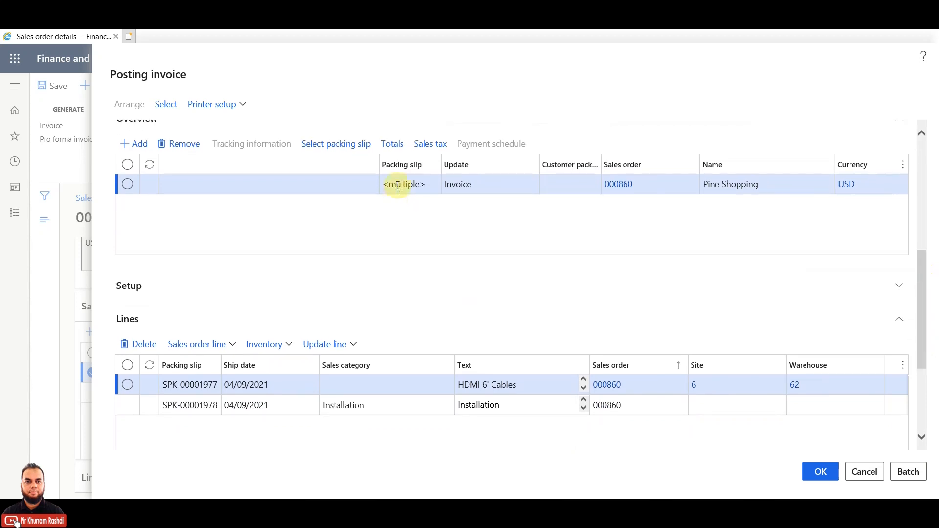
pyautogui.click(404, 210)
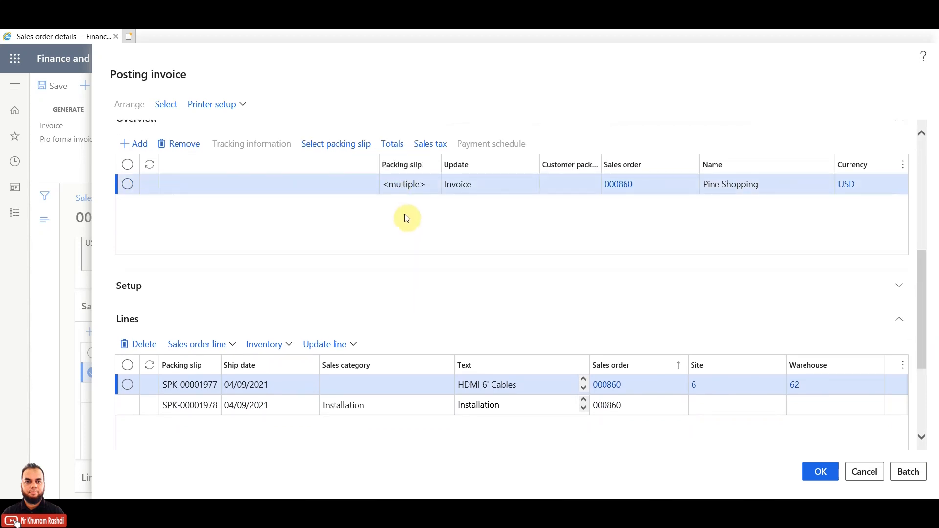
pyautogui.moveTo(923, 282); pyautogui.dragTo(923, 318)
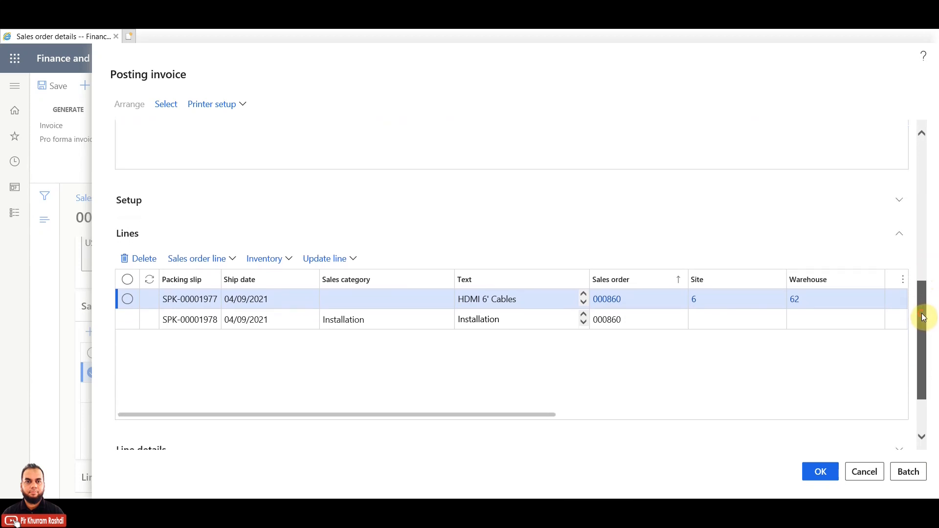
pyautogui.moveTo(545, 416); pyautogui.dragTo(367, 417)
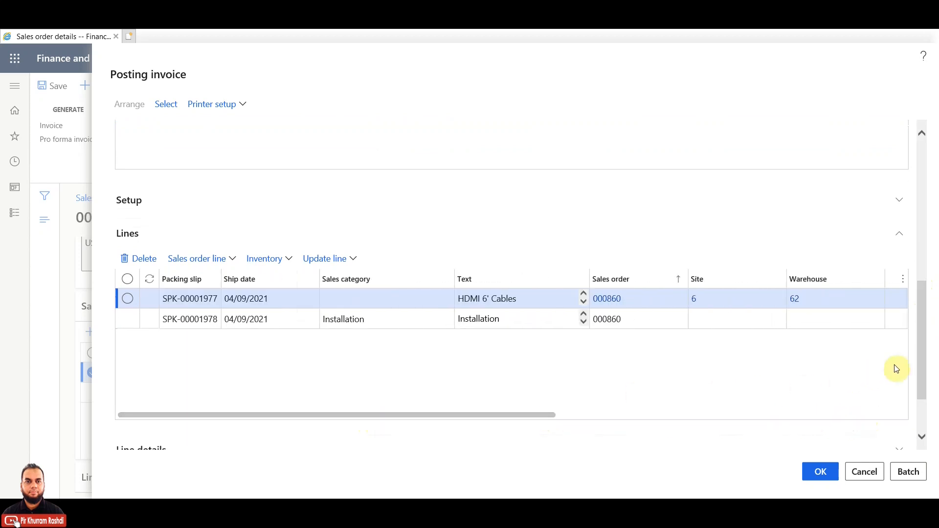
pyautogui.moveTo(919, 371)
pyautogui.mouseDown()
pyautogui.moveTo(925, 304)
pyautogui.moveTo(930, 369)
pyautogui.mouseUp()
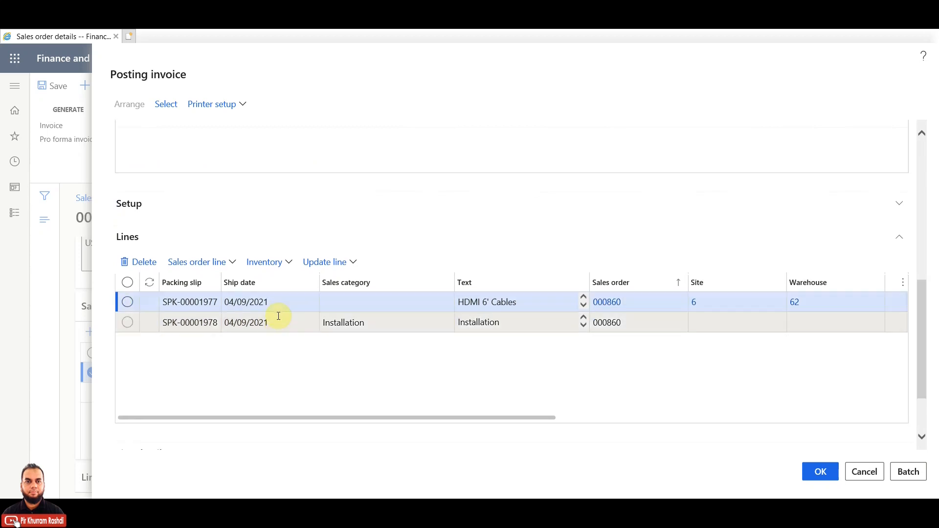
pyautogui.moveTo(920, 369); pyautogui.dragTo(920, 219)
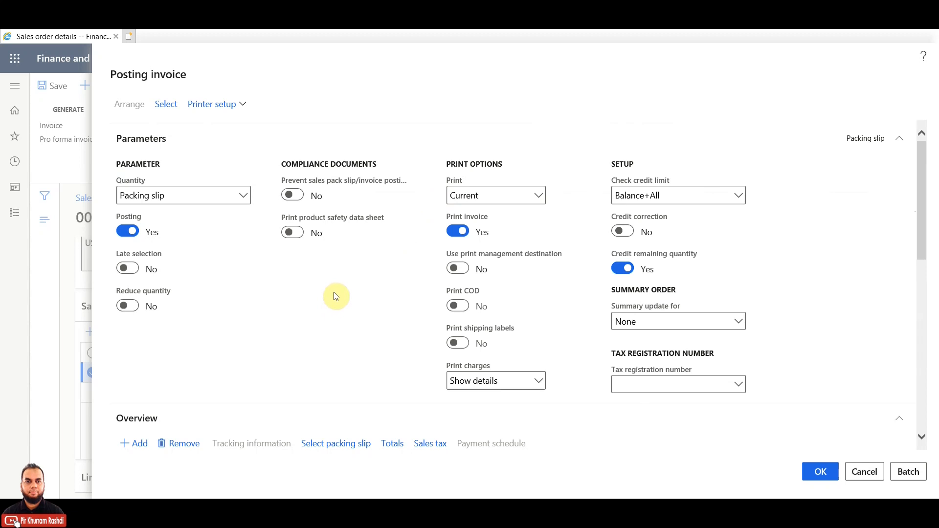
# Open the invoice totals and examine the subtotal, charges, cash discount, total discount and invoice amount.
pyautogui.click(396, 443)
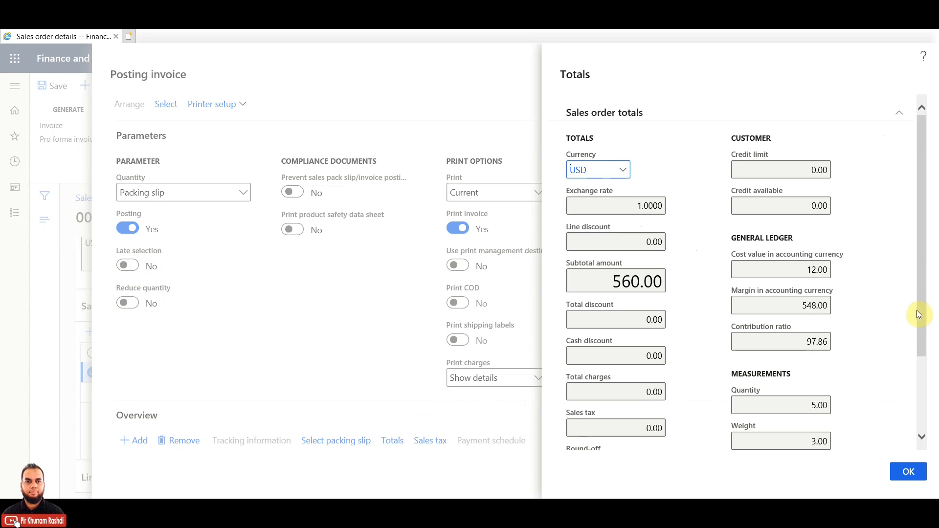
pyautogui.moveTo(921, 304); pyautogui.dragTo(926, 397)
pyautogui.moveTo(632, 281); pyautogui.dragTo(685, 282)
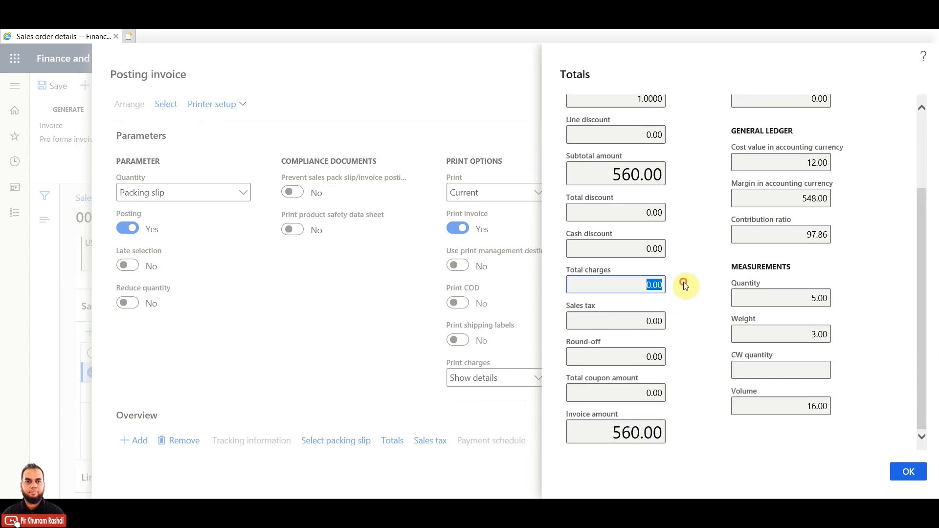
pyautogui.click(617, 243)
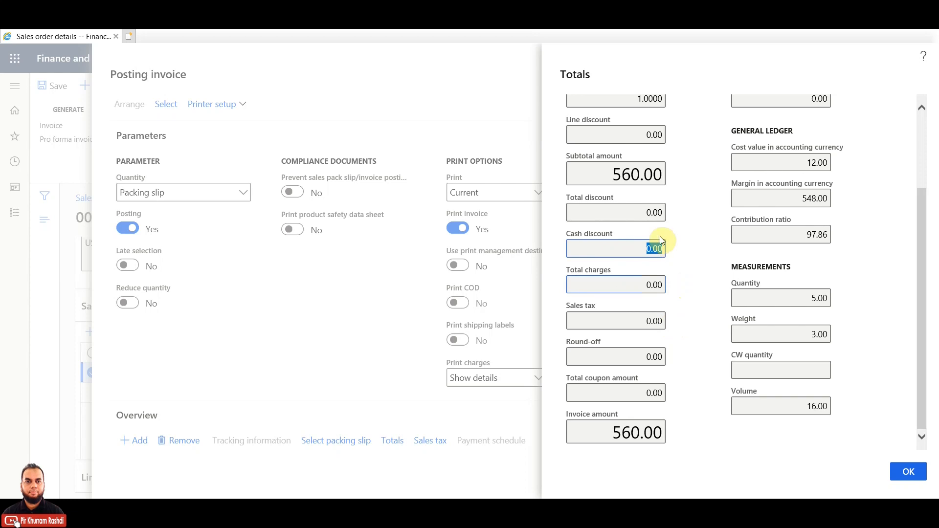
pyautogui.click(631, 211)
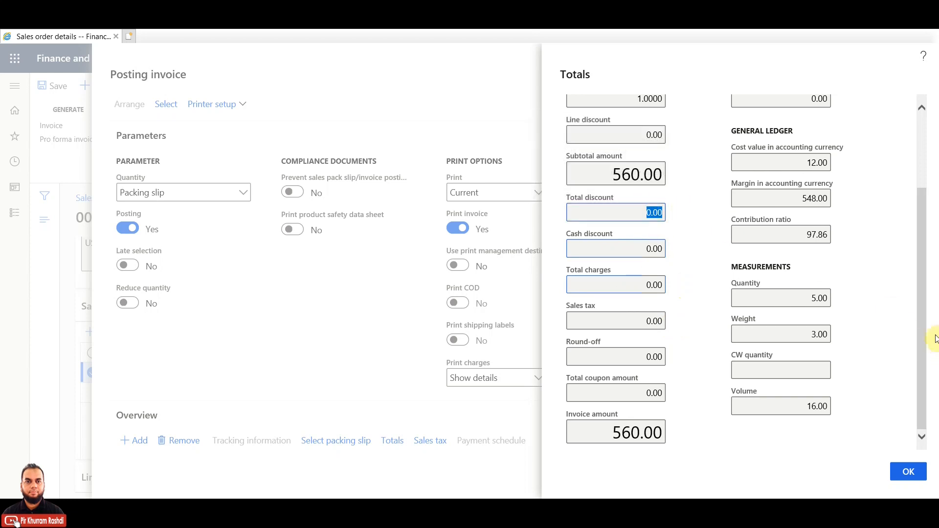
pyautogui.scroll(1, 928, 315)
pyautogui.moveTo(927, 316); pyautogui.dragTo(930, 243)
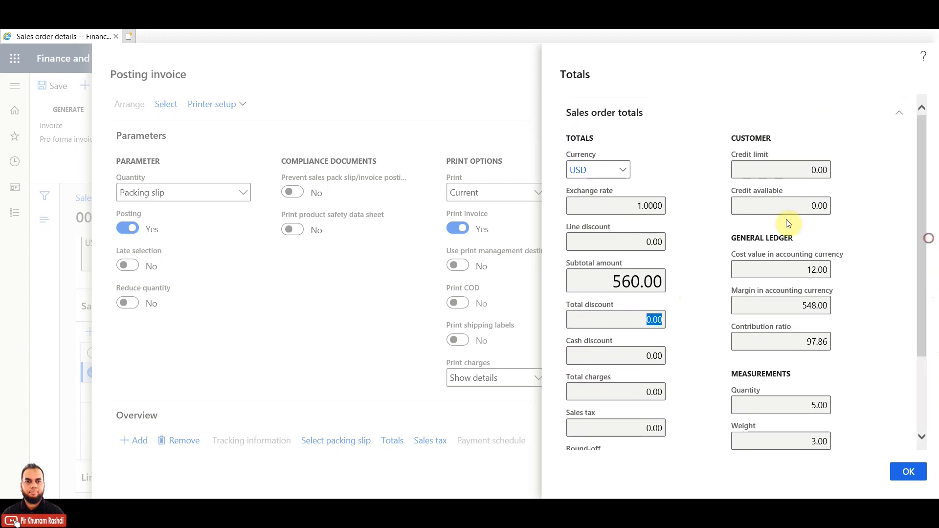
# Look through the currency choices in the totals without changing USD, then check the contribution ratio and margin and close the totals.
pyautogui.click(627, 171)
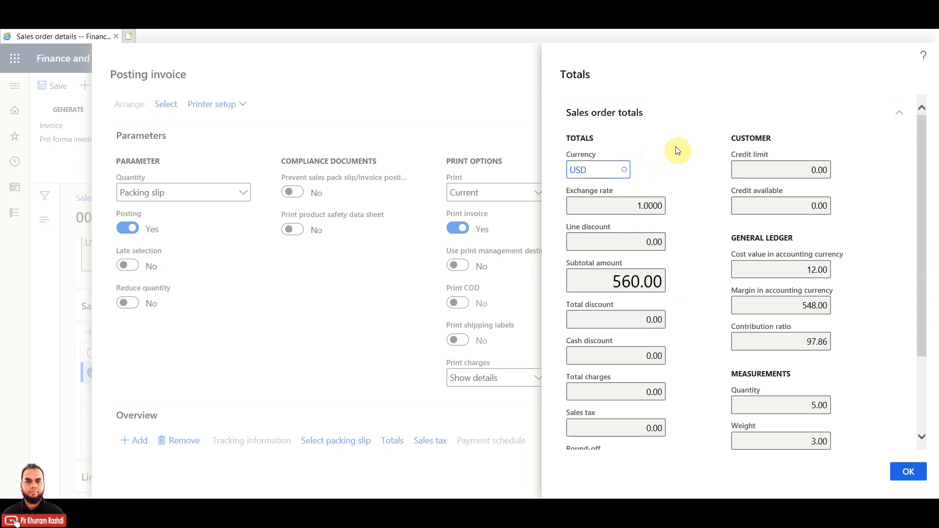
pyautogui.hotkey('alt', 'Down')
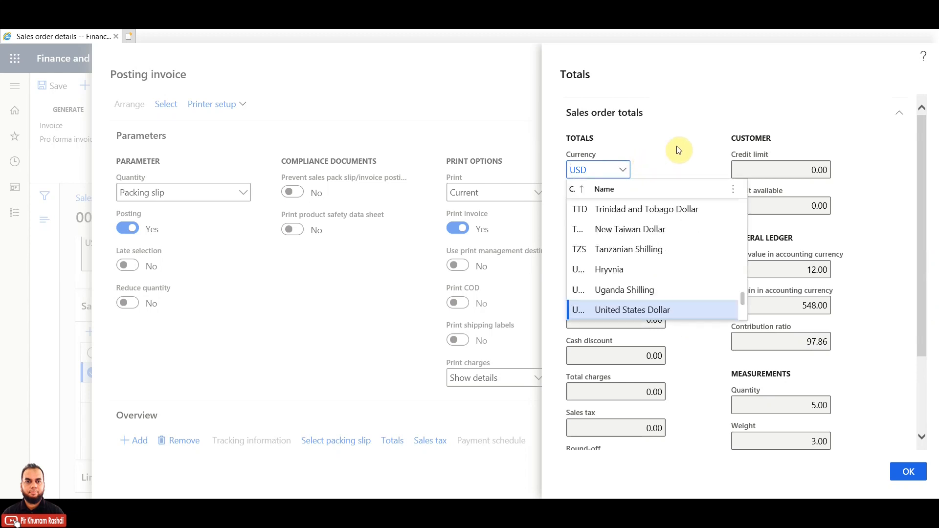
pyautogui.click(677, 147)
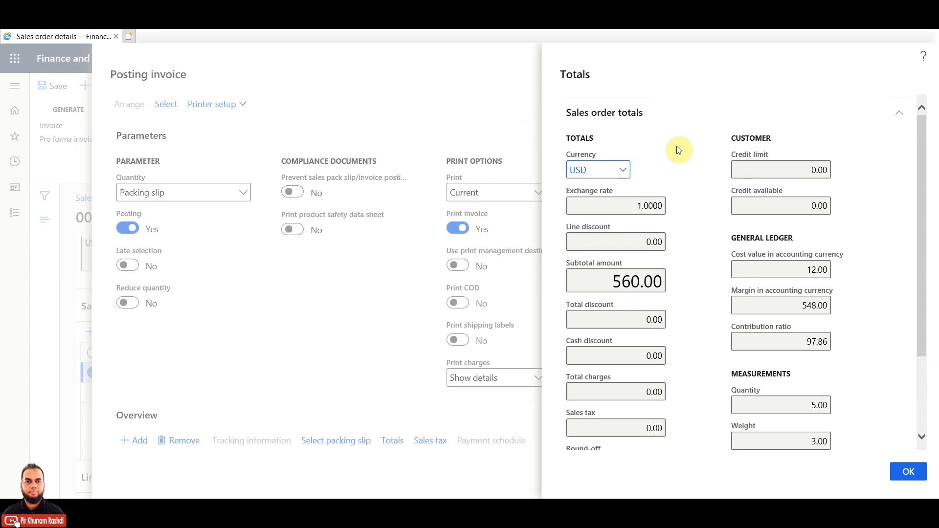
pyautogui.scroll(-1, 925, 253)
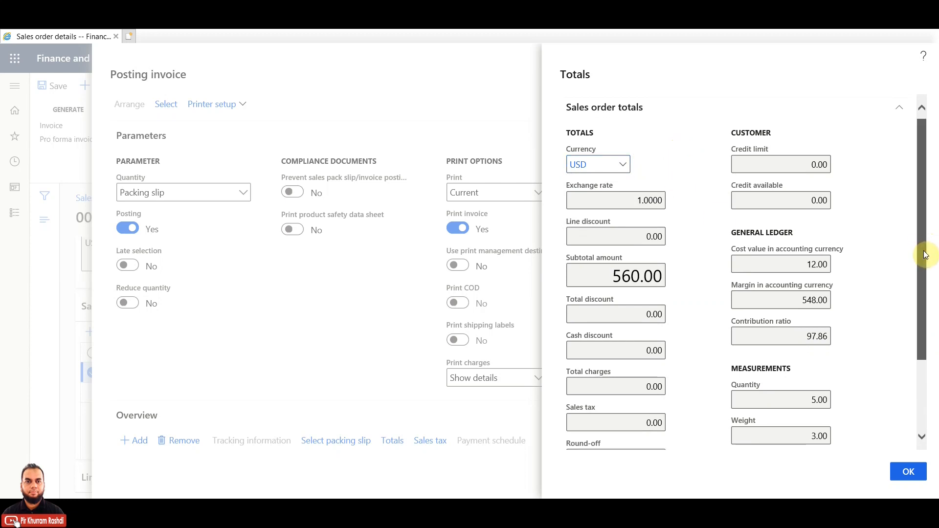
pyautogui.moveTo(924, 254); pyautogui.dragTo(935, 331)
pyautogui.click(794, 240)
pyautogui.click(790, 196)
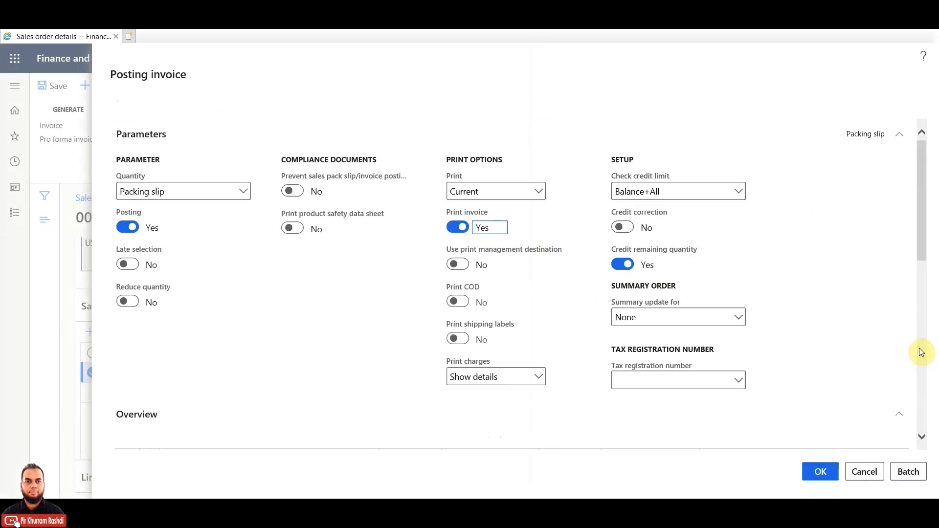
# Check the invoice posting's sales tax and its packing slip lines, and post the invoice for the sales order.
pyautogui.moveTo(920, 232); pyautogui.dragTo(928, 306)
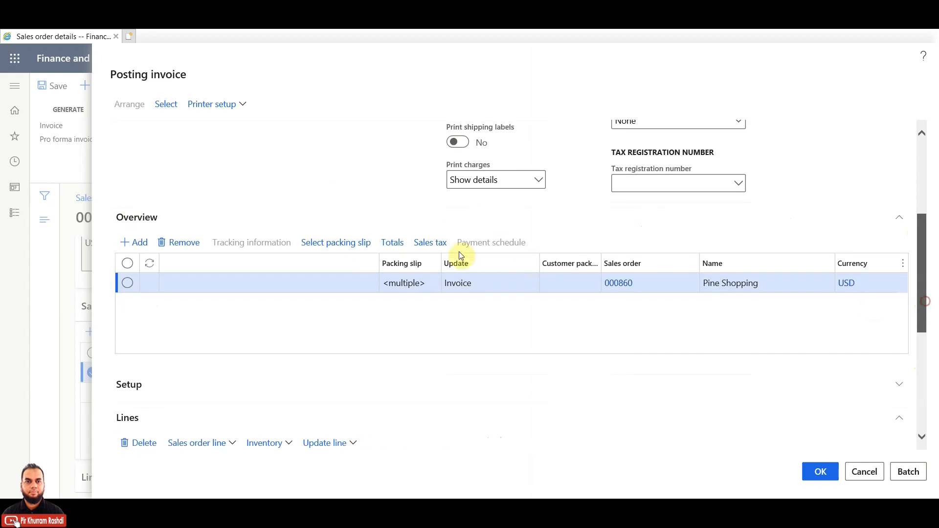
pyautogui.click(434, 245)
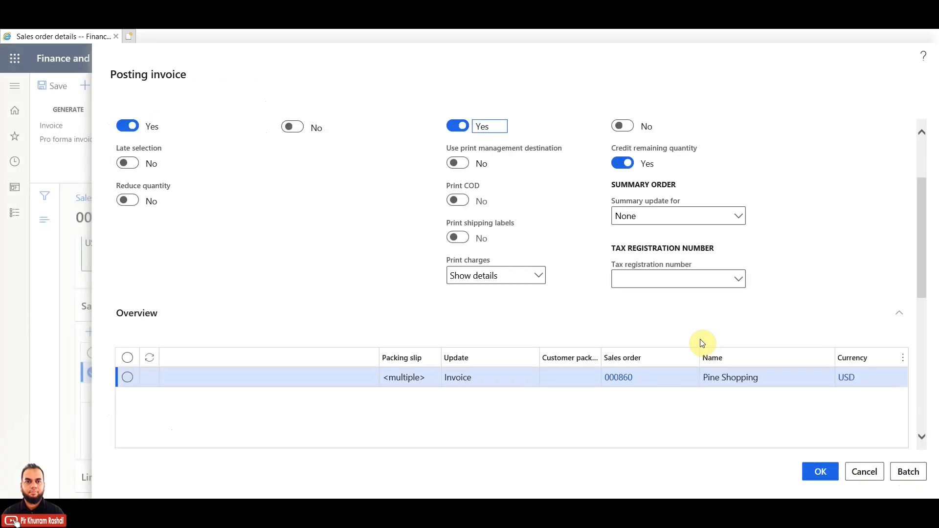
pyautogui.moveTo(922, 256); pyautogui.dragTo(928, 371)
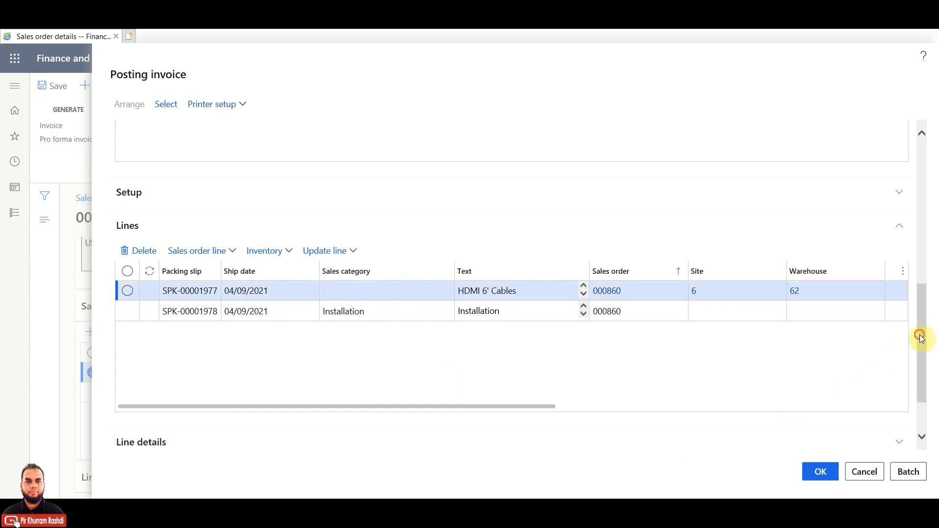
pyautogui.scroll(-2, 927, 394)
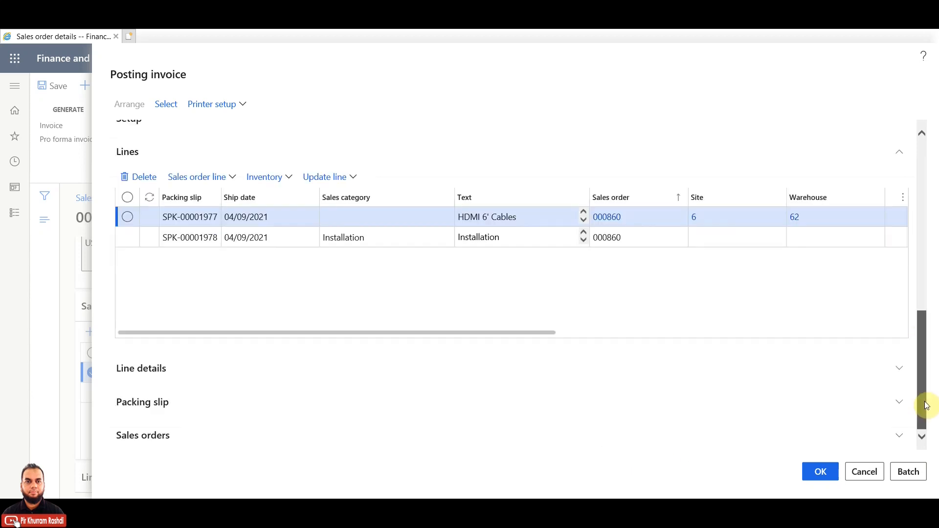
pyautogui.click(826, 472)
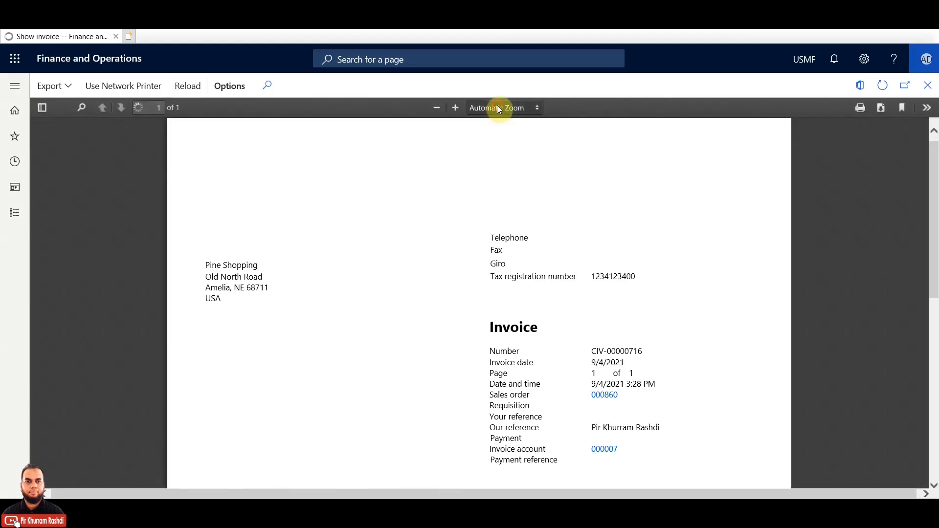
# View the printed invoice at Page Width and examine its header details, item lines, totals and due date.
pyautogui.click(498, 108)
pyautogui.click(506, 138)
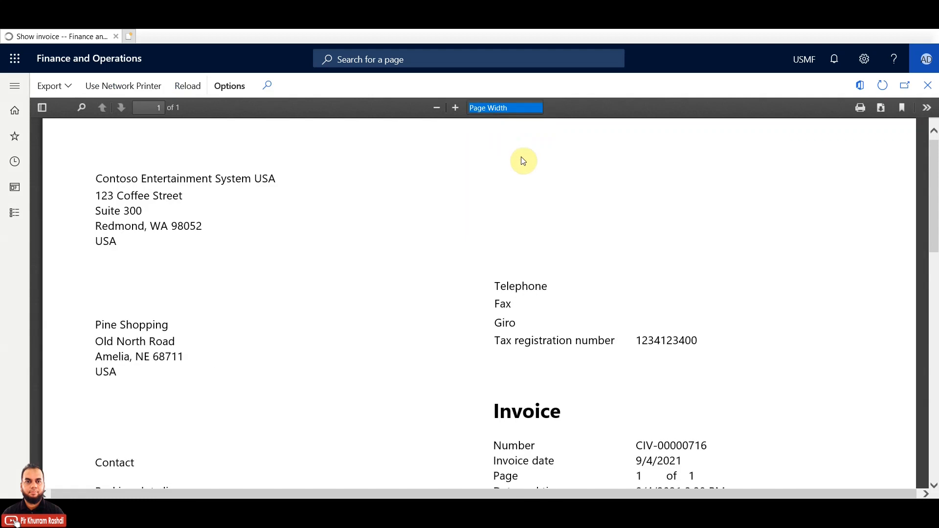
pyautogui.moveTo(935, 183); pyautogui.dragTo(898, 246)
pyautogui.moveTo(717, 239); pyautogui.dragTo(642, 237)
pyautogui.moveTo(936, 217); pyautogui.dragTo(935, 235)
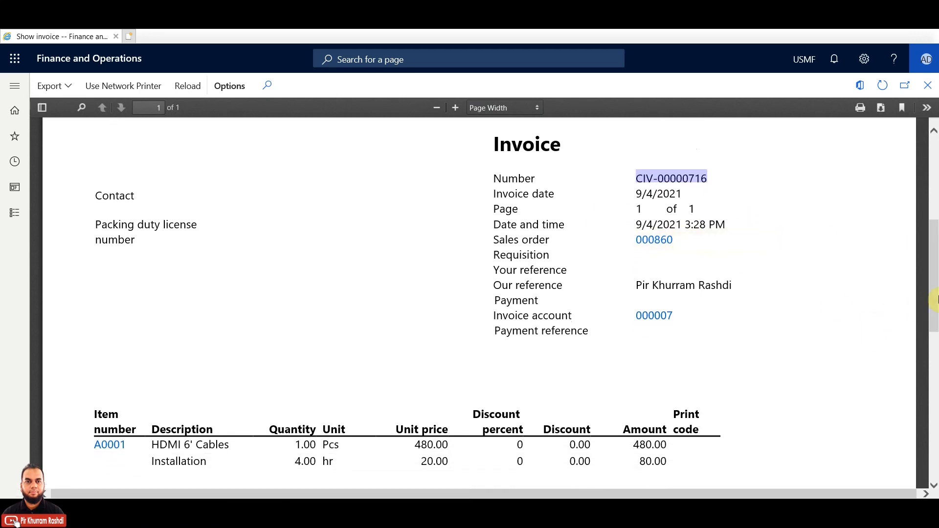
pyautogui.scroll(-1, 935, 299)
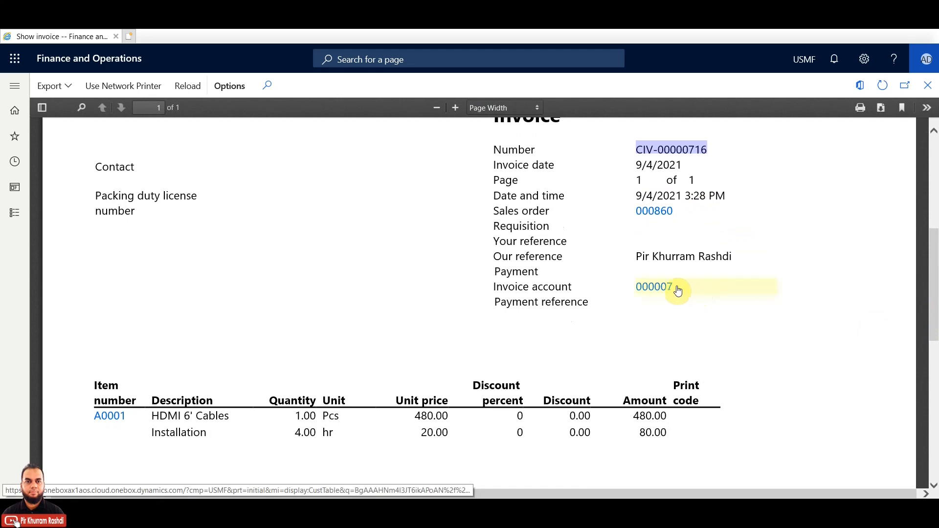
pyautogui.moveTo(935, 304); pyautogui.dragTo(936, 388)
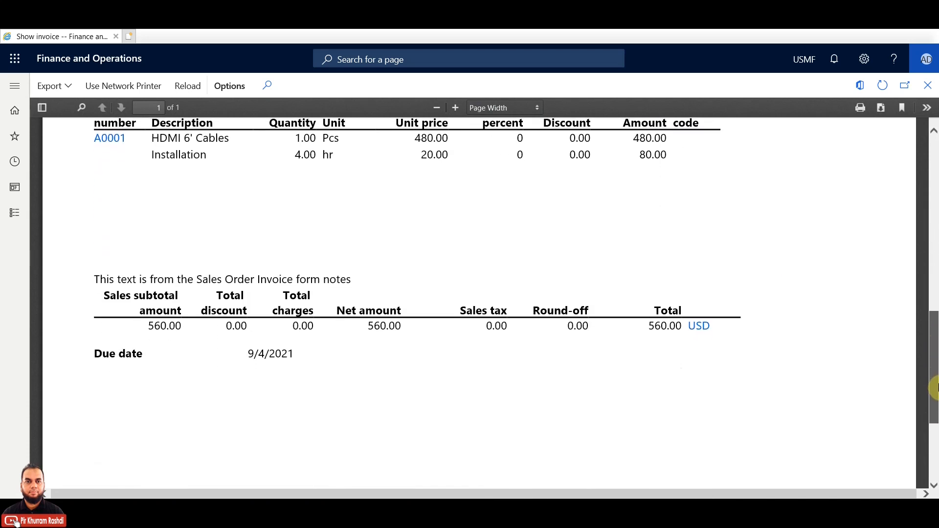
pyautogui.moveTo(936, 388); pyautogui.dragTo(935, 195)
pyautogui.moveTo(934, 160); pyautogui.dragTo(933, 337)
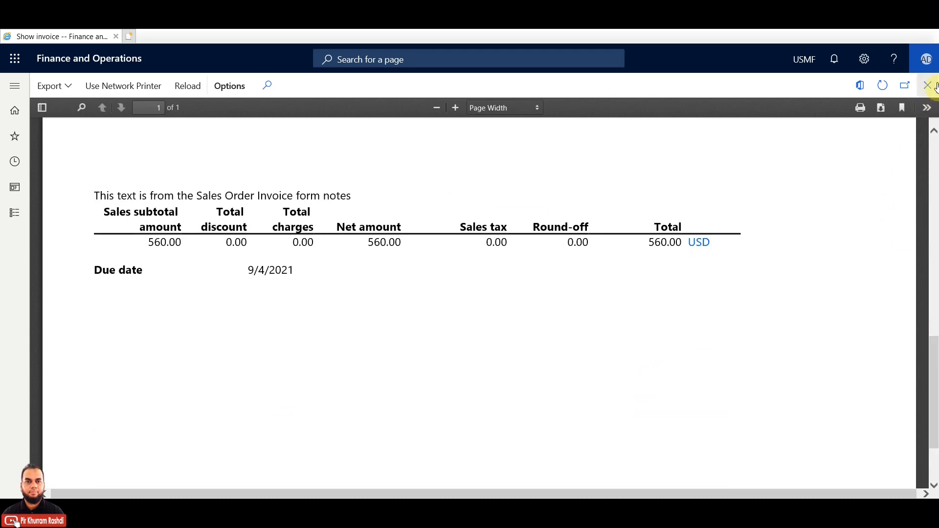
pyautogui.moveTo(936, 341); pyautogui.dragTo(935, 142)
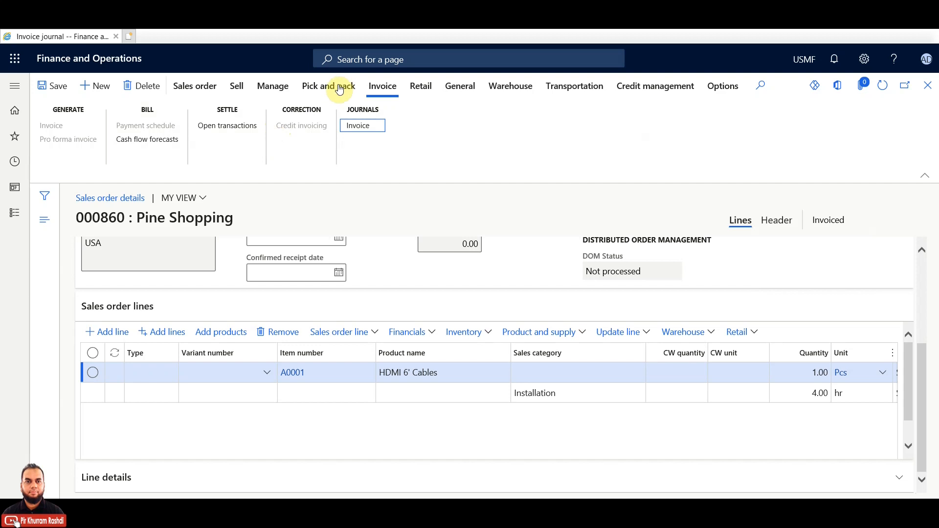
# Open the vouchers of the first packing slip from its journal and examine their ledger accounts, amounts and posting types.
pyautogui.click(340, 88)
pyautogui.click(335, 141)
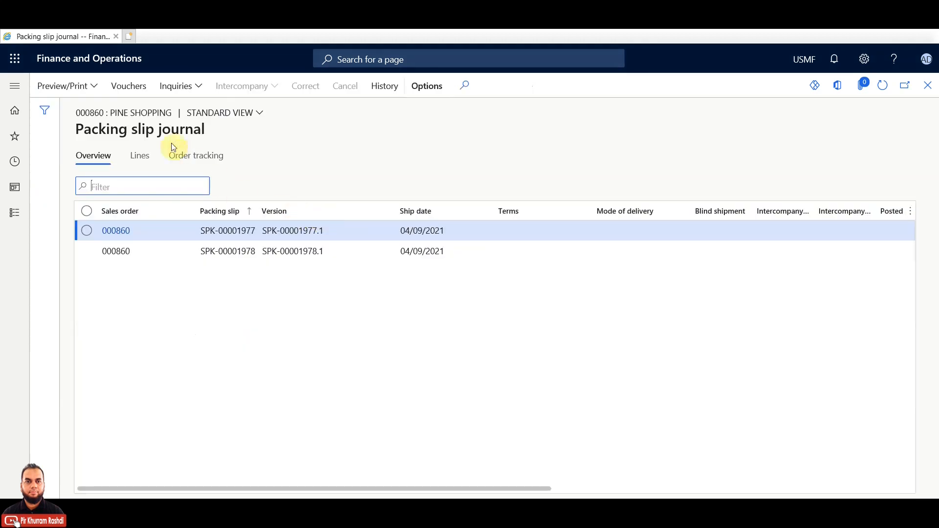
pyautogui.click(138, 88)
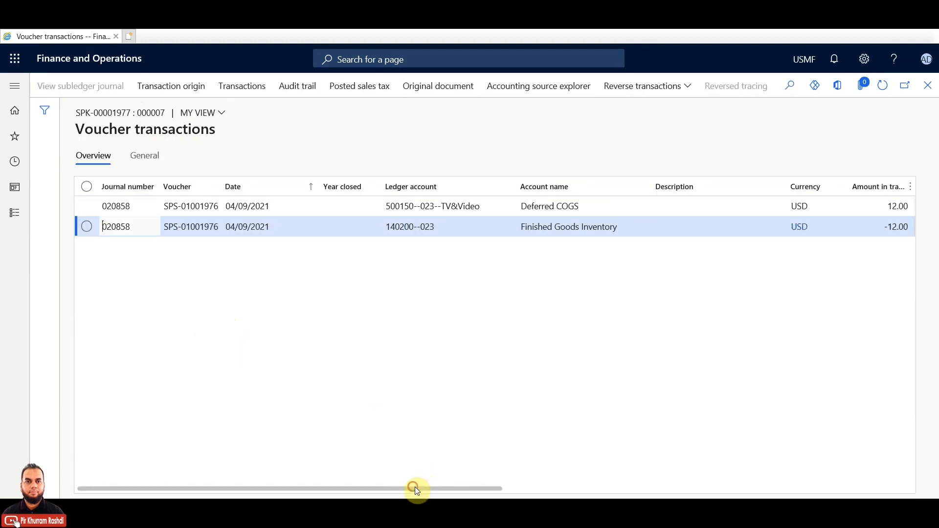
pyautogui.moveTo(430, 489); pyautogui.dragTo(530, 487)
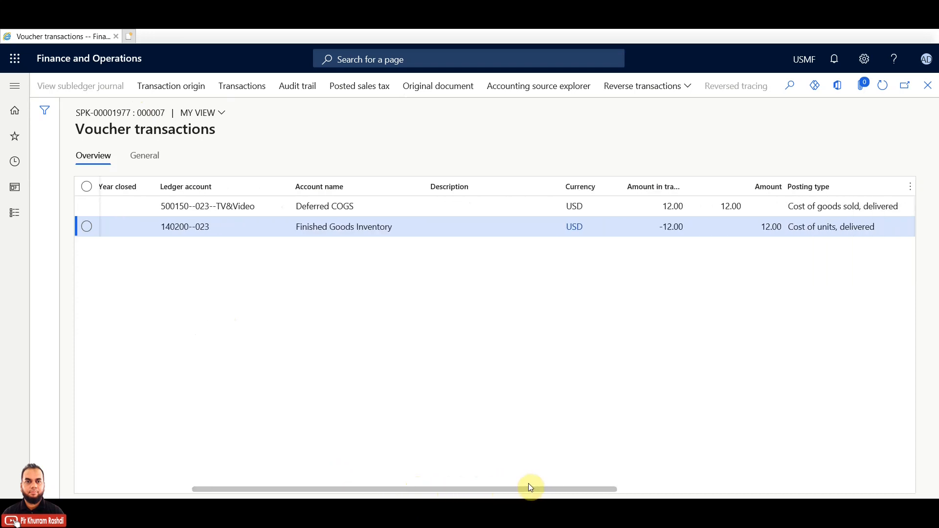
pyautogui.moveTo(530, 488); pyautogui.dragTo(504, 447)
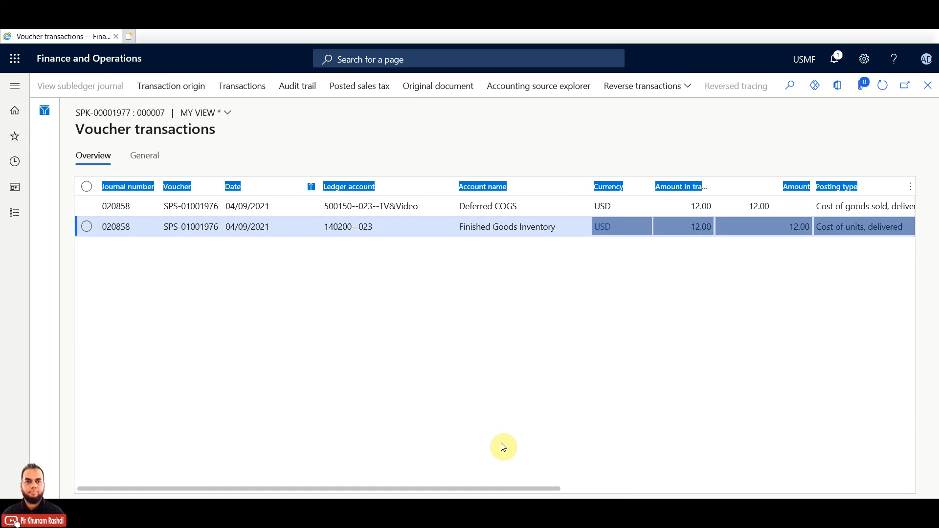
pyautogui.click(466, 297)
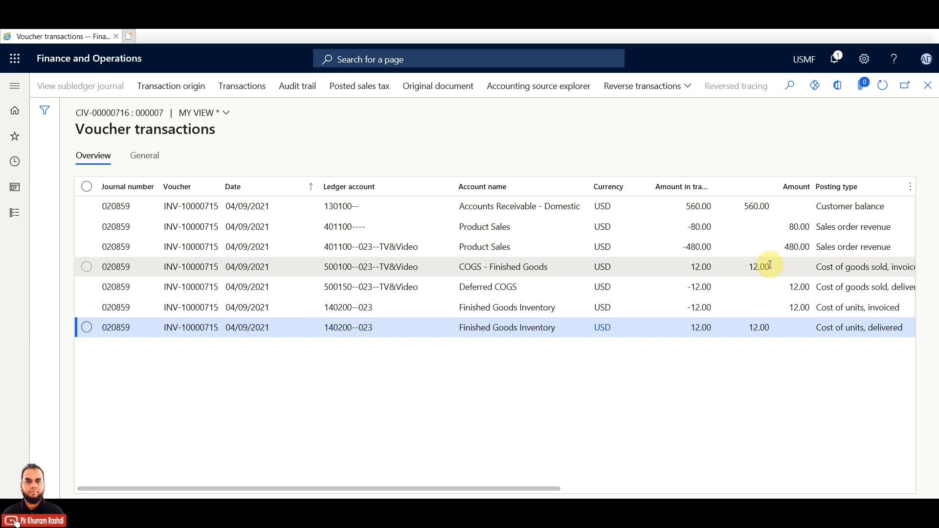
# Compare the amounts of the COGS - Finished Goods and Deferred COGS entries in the invoice voucher.
pyautogui.click(766, 279)
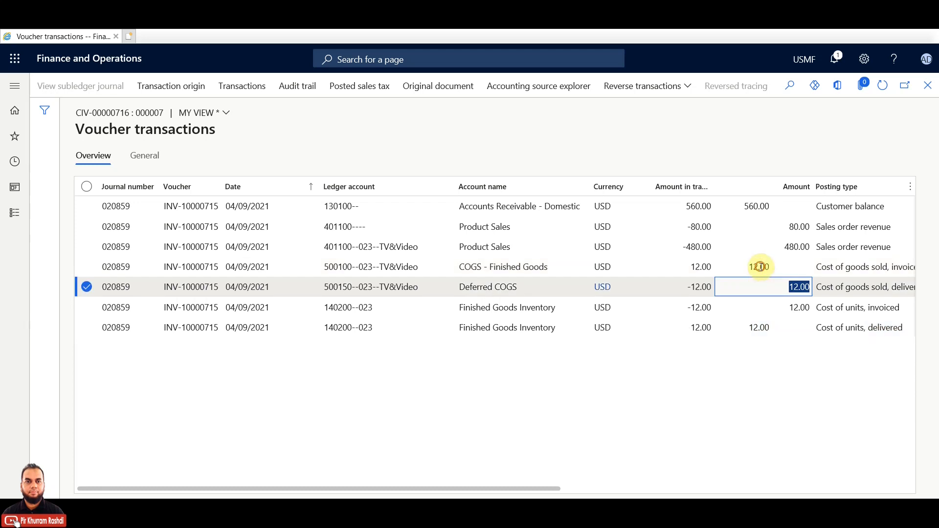
pyautogui.click(761, 268)
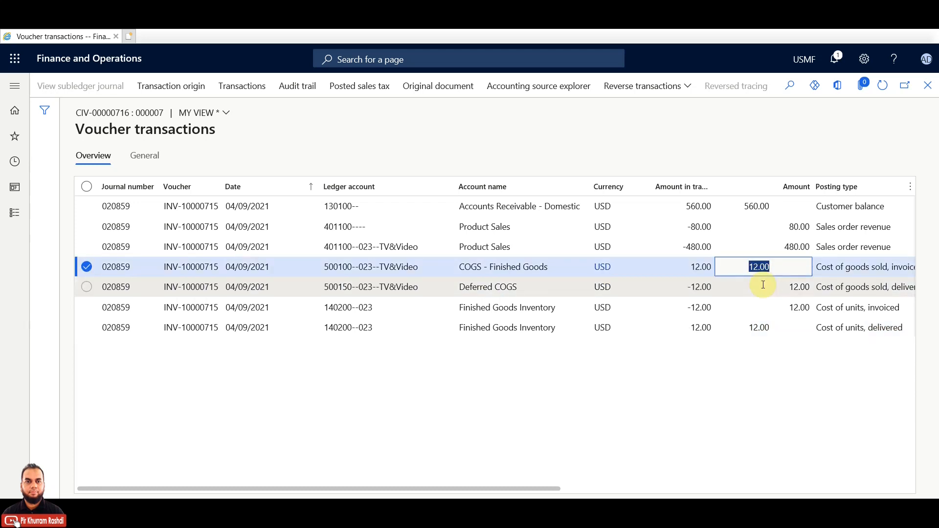
pyautogui.click(763, 284)
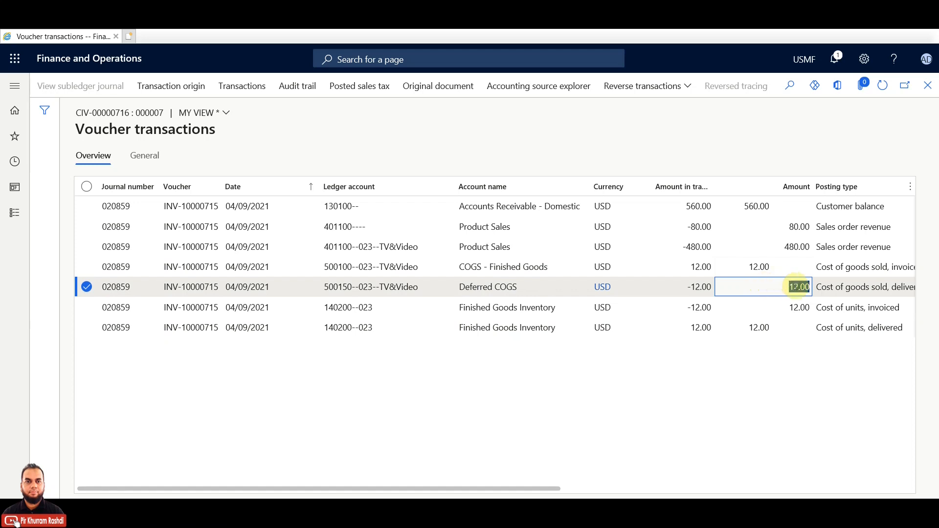
pyautogui.click(796, 287)
pyautogui.click(762, 266)
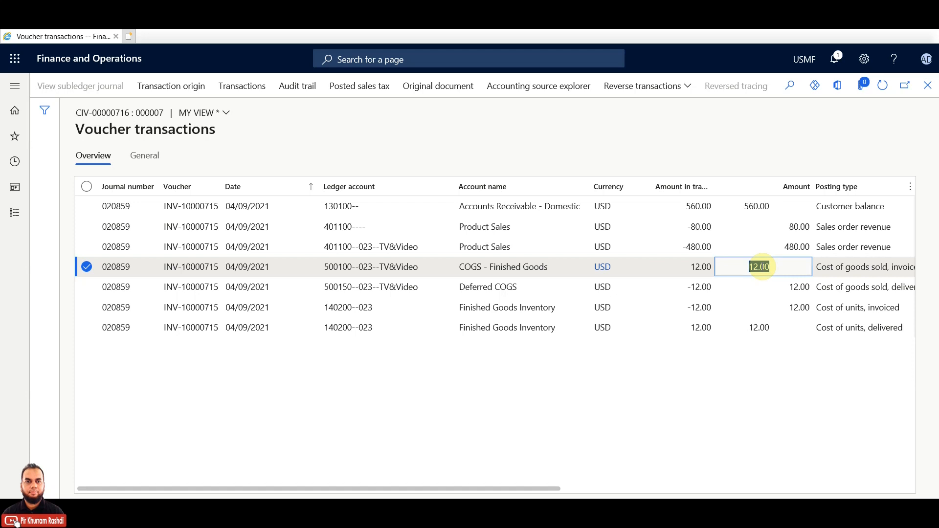
pyautogui.click(508, 292)
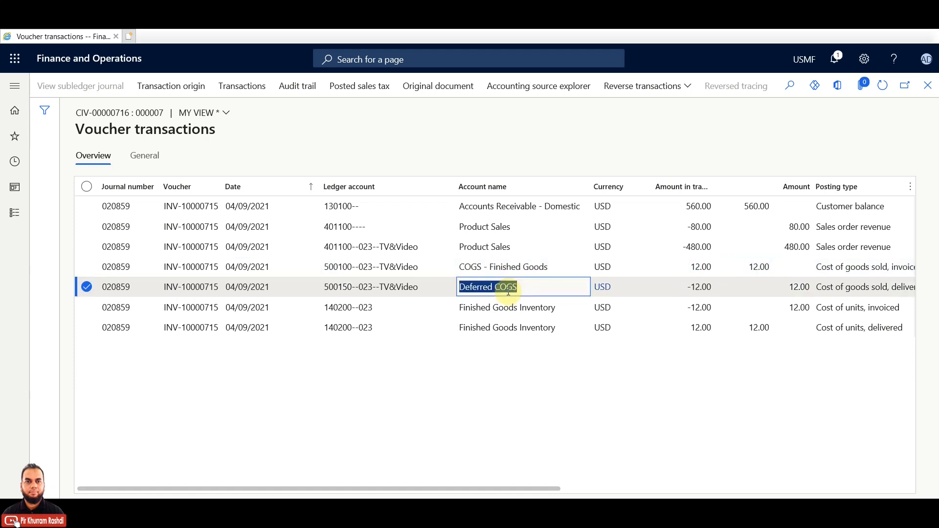
pyautogui.click(805, 287)
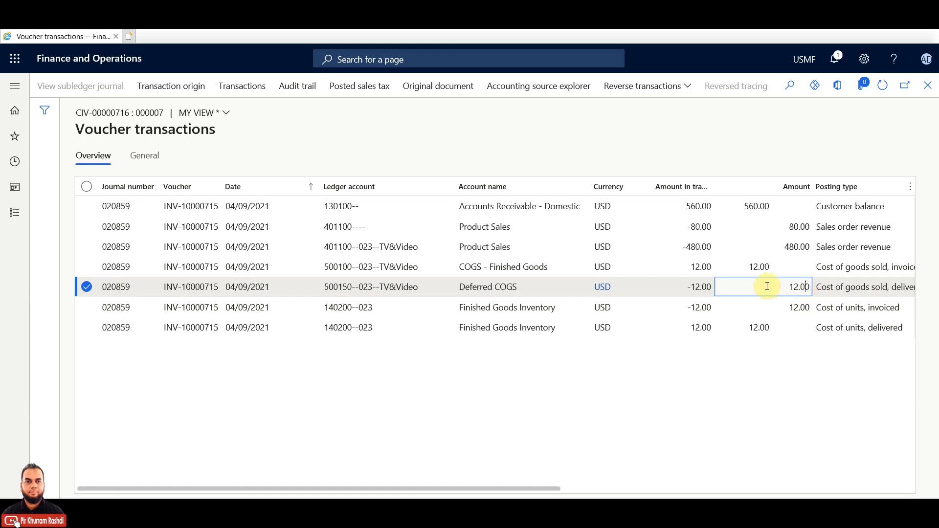
# Compare the two Finished Goods Inventory entries in the invoice voucher, check the Accounts Receivable amount, and close the voucher transactions.
pyautogui.click(547, 314)
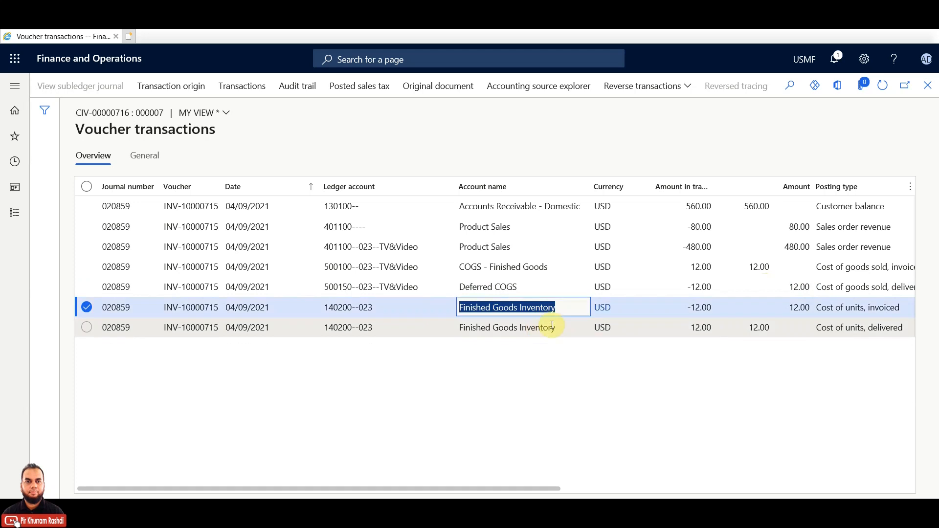
pyautogui.click(538, 326)
pyautogui.click(794, 308)
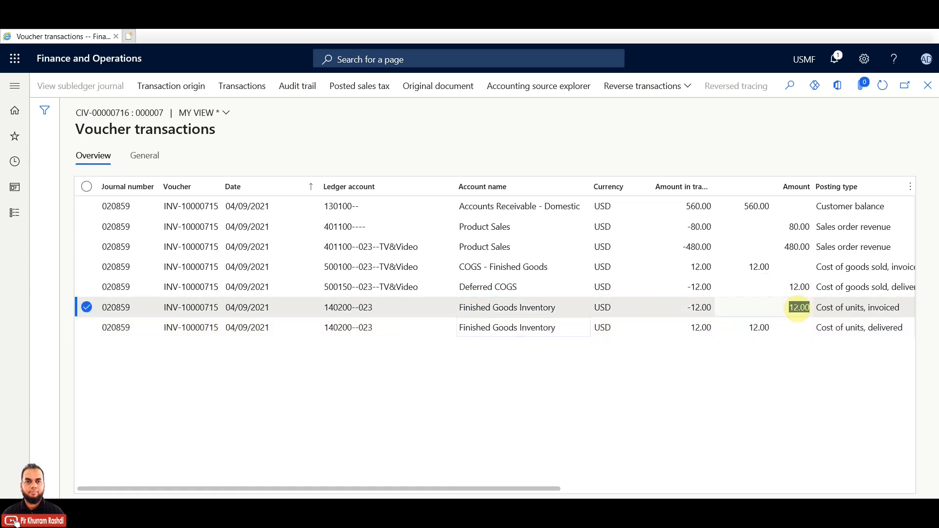
pyautogui.click(760, 329)
pyautogui.click(807, 307)
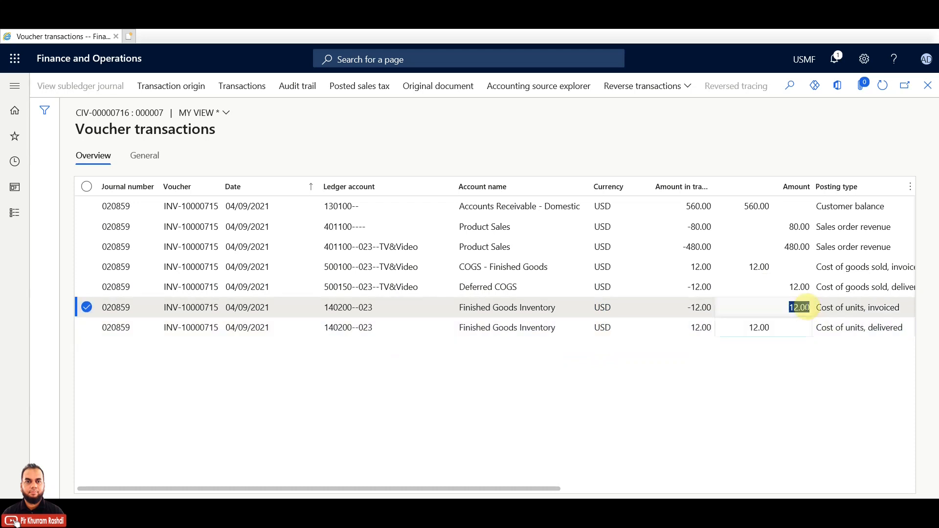
pyautogui.click(758, 329)
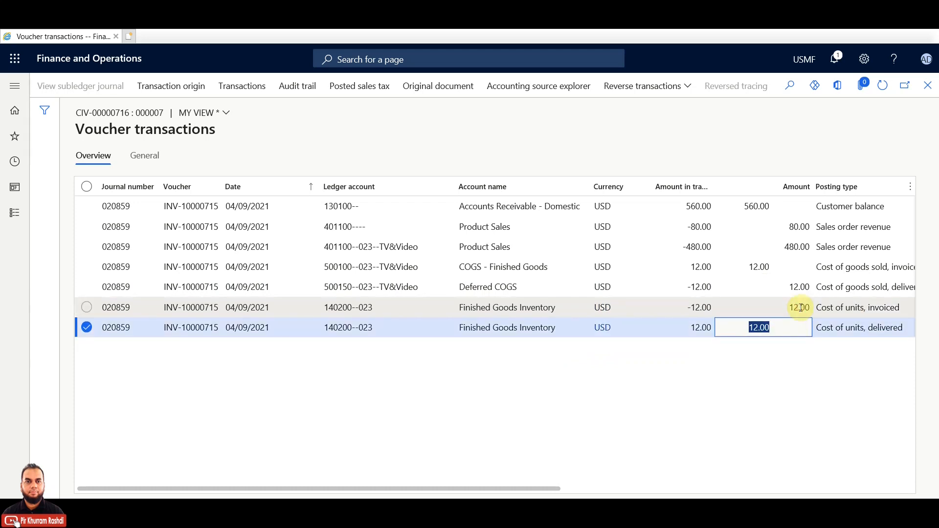
pyautogui.click(801, 307)
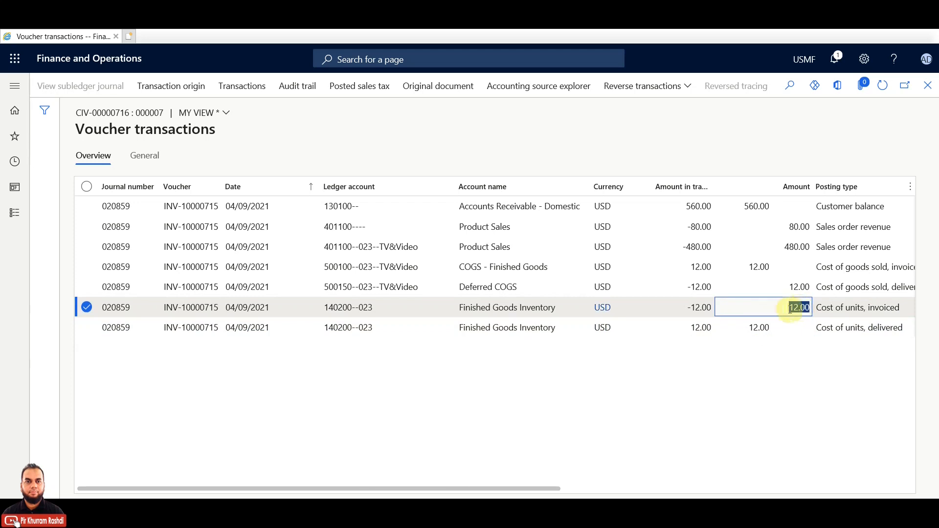
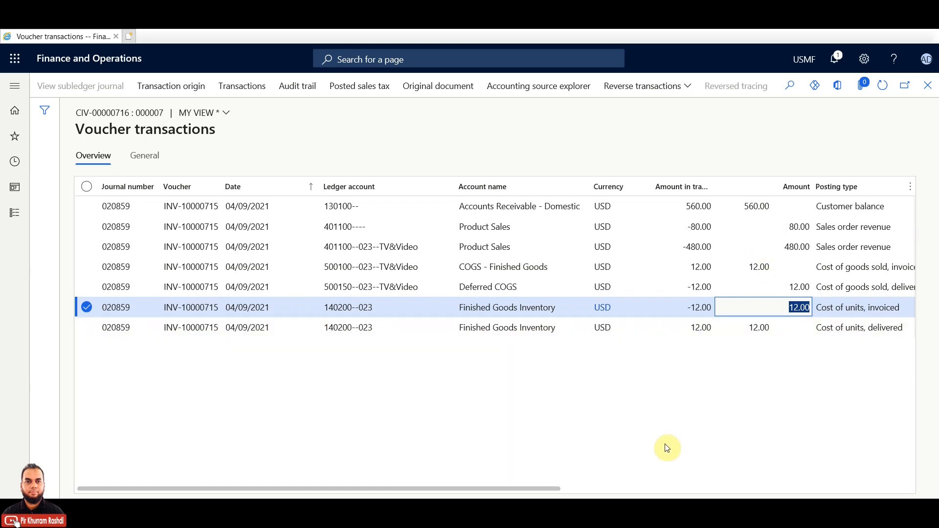
pyautogui.click(766, 205)
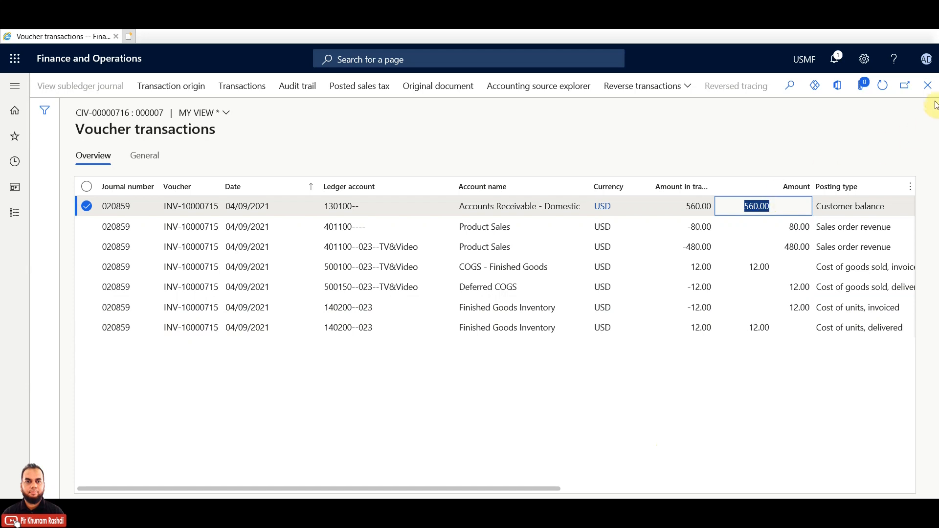
pyautogui.click(928, 86)
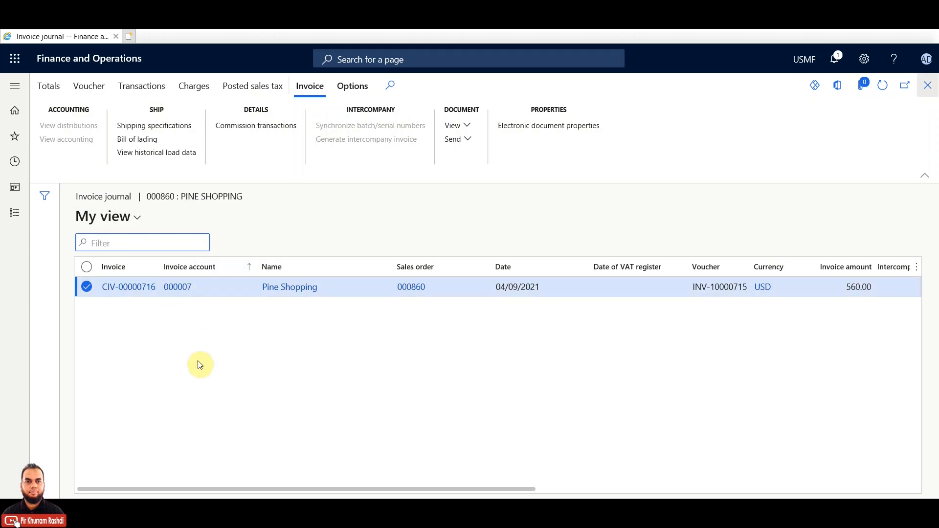
# Create a new customer payment journal in Accounts receivable with the journal name CustPay.
pyautogui.click(15, 214)
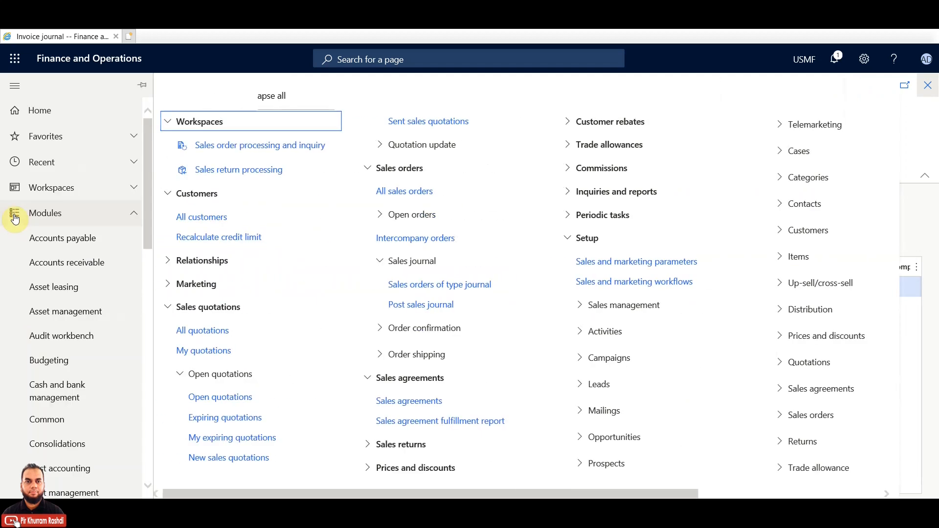
pyautogui.click(69, 264)
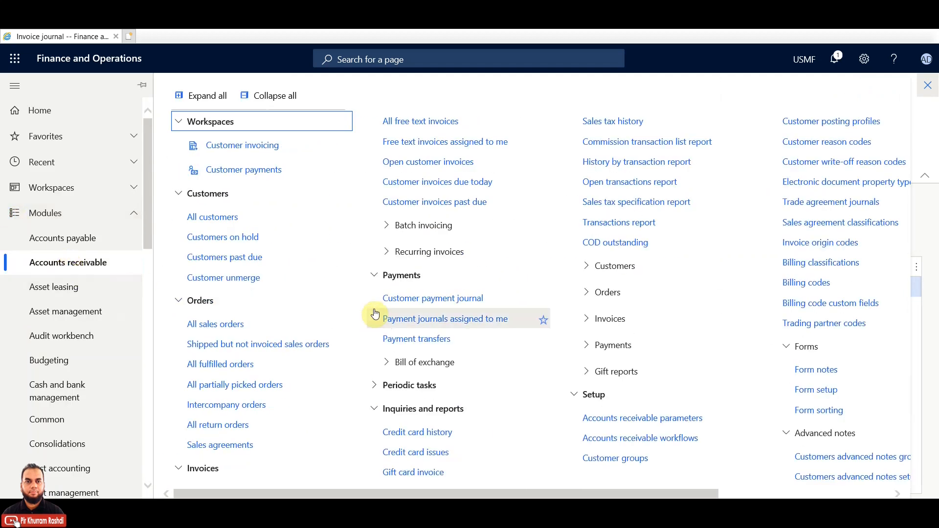
pyautogui.click(405, 304)
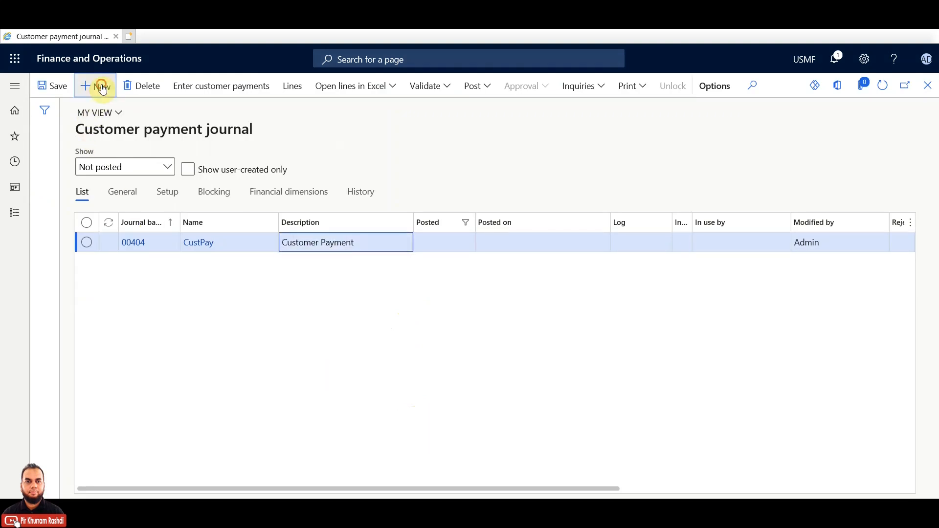
pyautogui.click(96, 86)
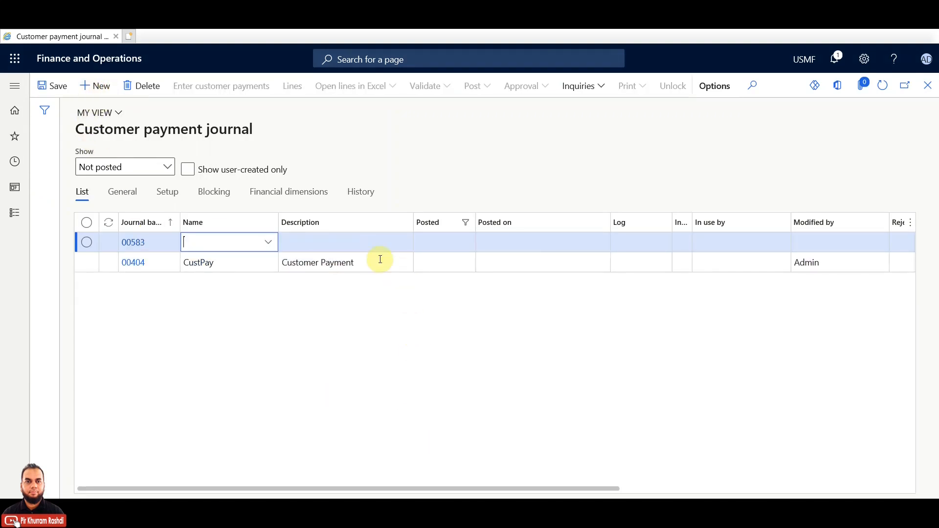
pyautogui.click(270, 245)
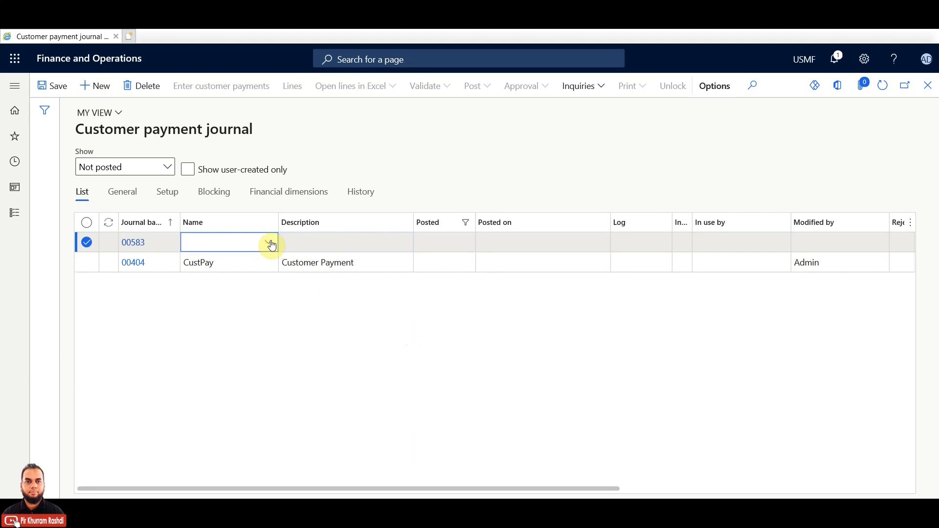
pyautogui.click(272, 243)
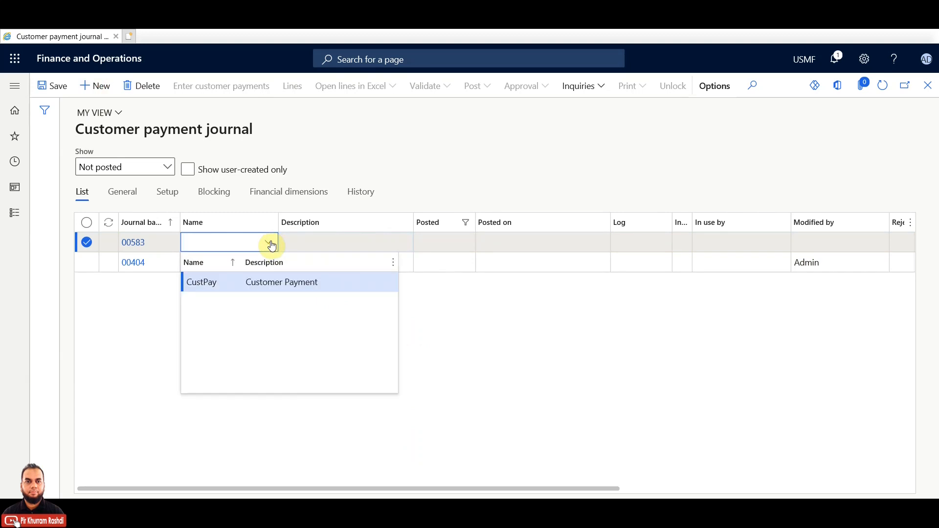
pyautogui.click(249, 284)
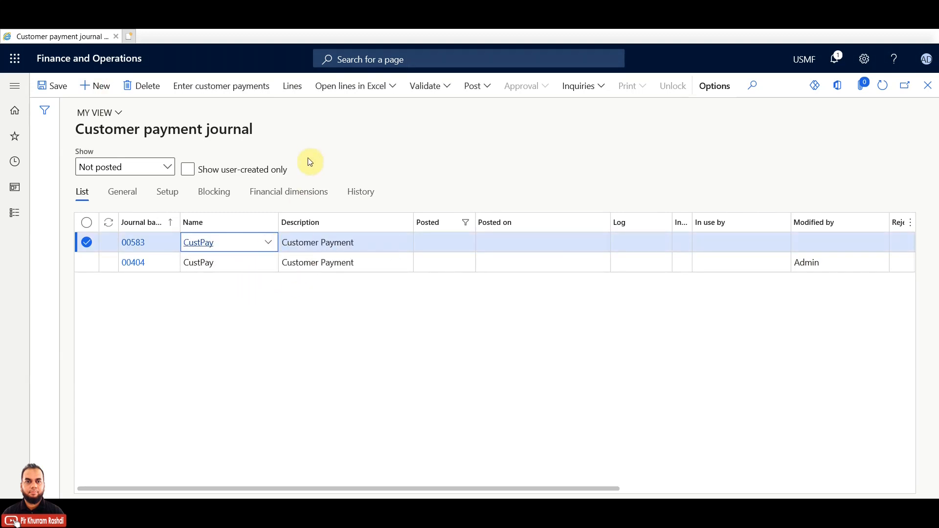
# Open the lines of the new payment journal and set the payment line's account to the customer Pine Shopping.
pyautogui.click(292, 86)
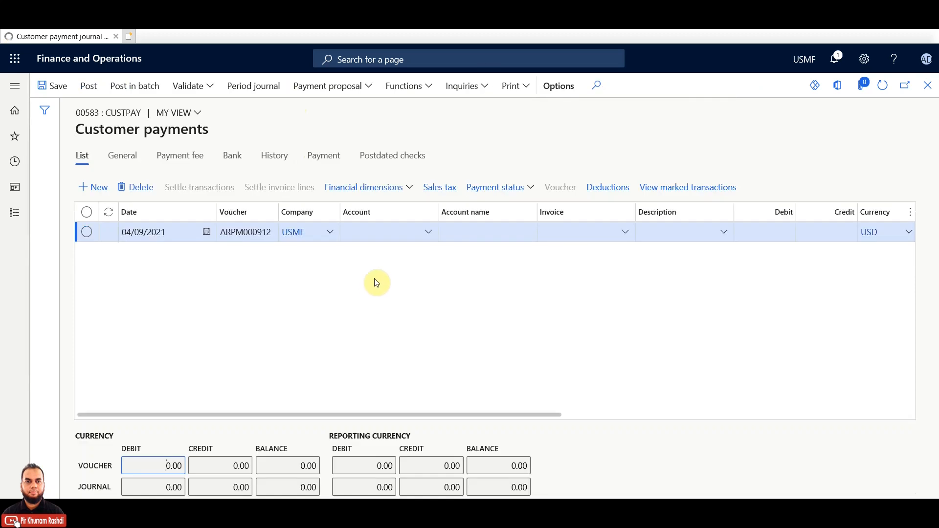
pyautogui.click(430, 233)
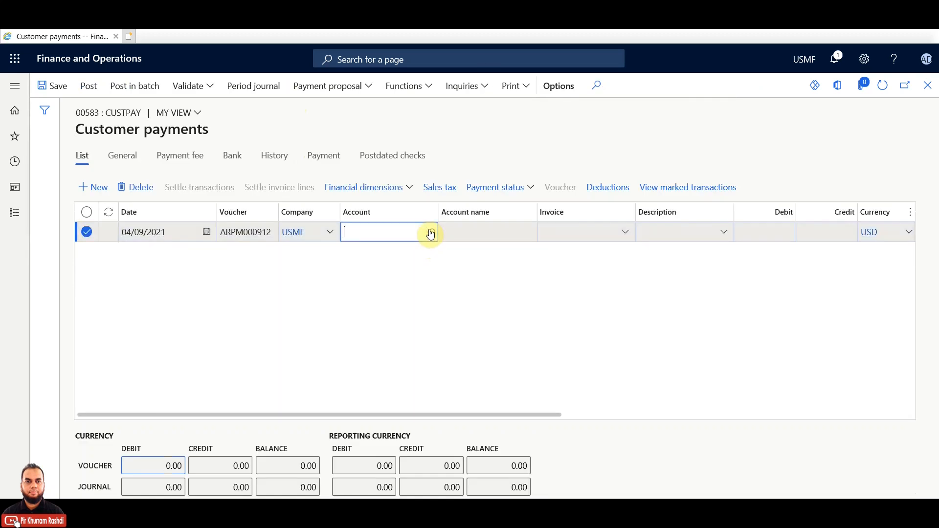
pyautogui.click(431, 234)
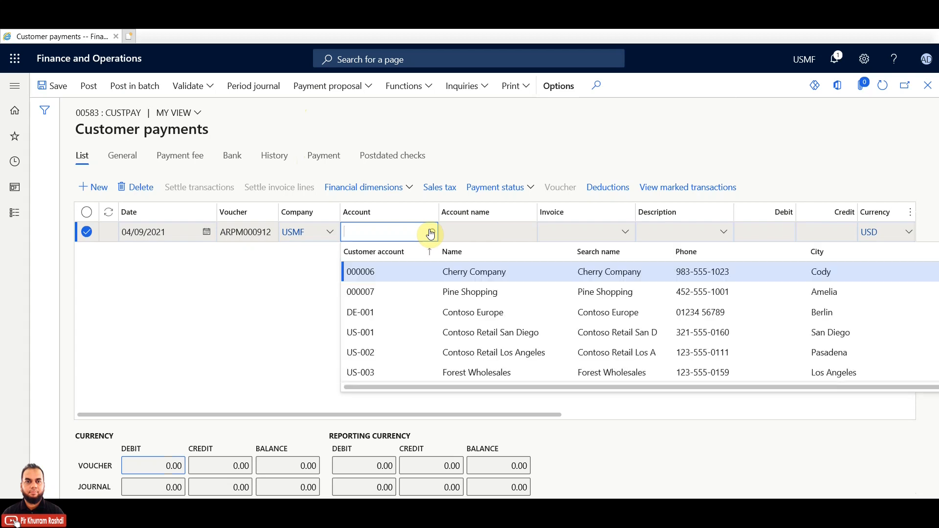
pyautogui.click(398, 291)
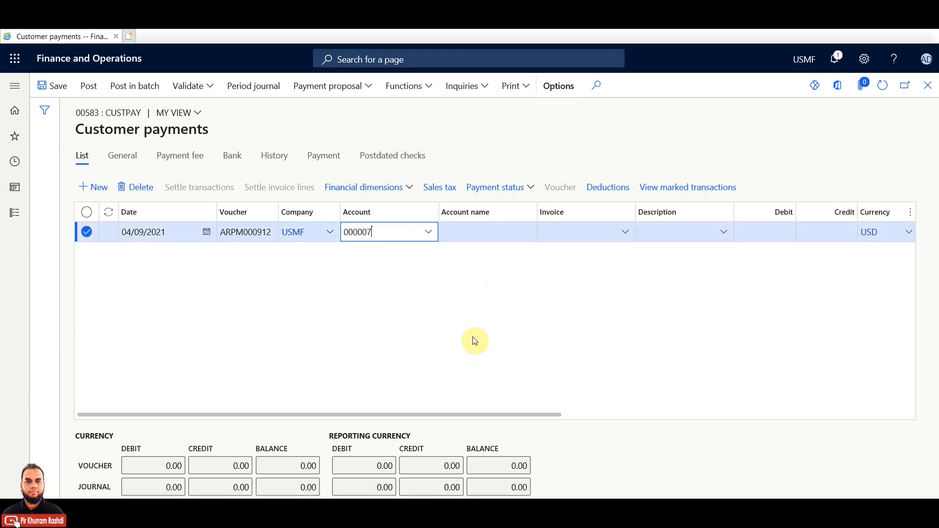
pyautogui.click(491, 232)
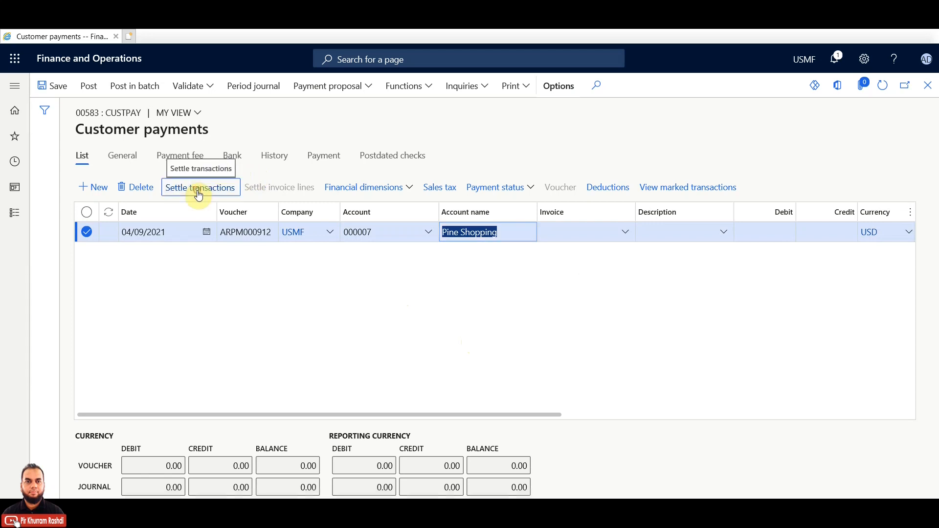
# Open the transactions to settle for Pine Shopping and mark the open 560.00 USD invoice for settlement.
pyautogui.click(198, 190)
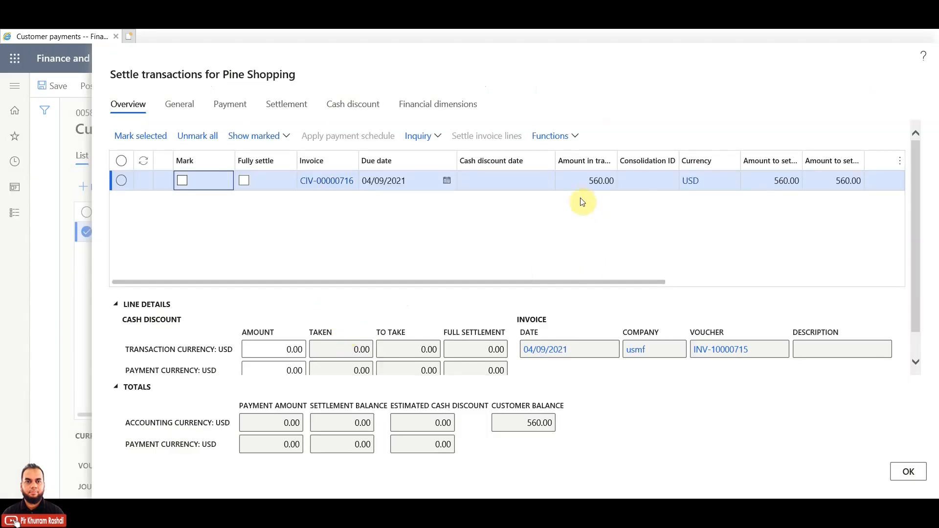
pyautogui.click(581, 181)
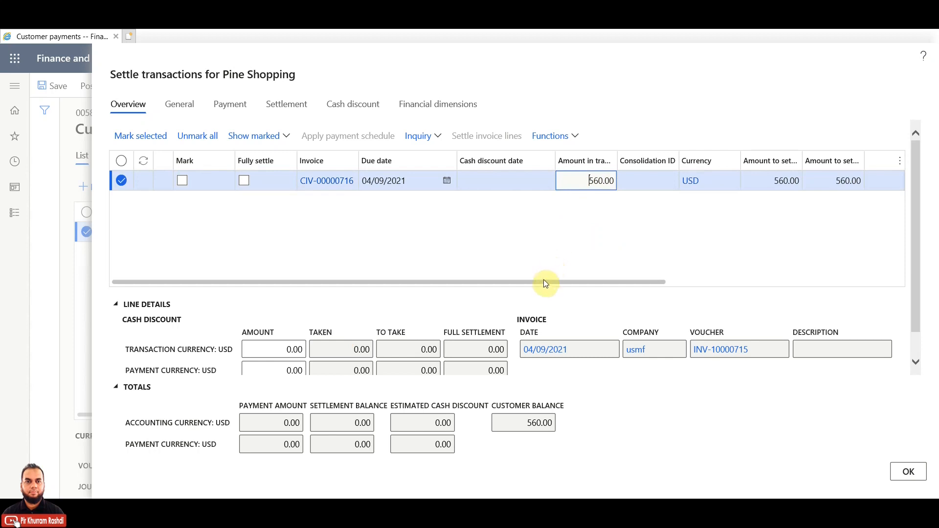
pyautogui.moveTo(542, 281); pyautogui.dragTo(426, 292)
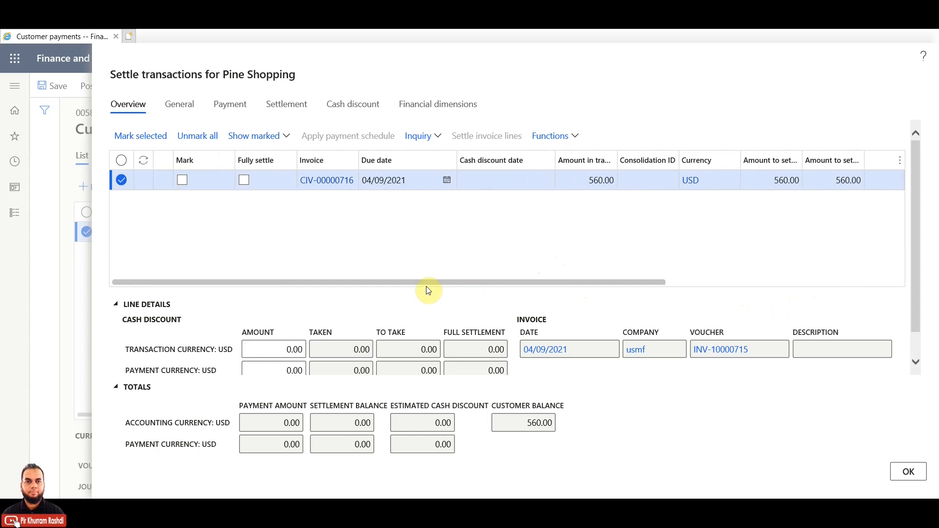
pyautogui.click(182, 180)
pyautogui.moveTo(270, 281); pyautogui.dragTo(507, 298)
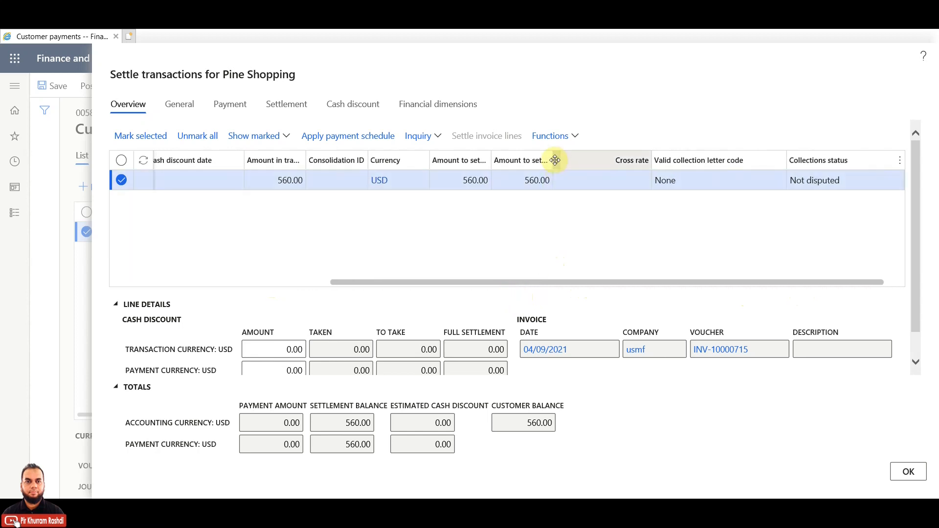
# Widen the Amount to settle in USD column, set the marked invoice's amount to 280, and confirm the settlement.
pyautogui.moveTo(554, 158); pyautogui.dragTo(602, 151)
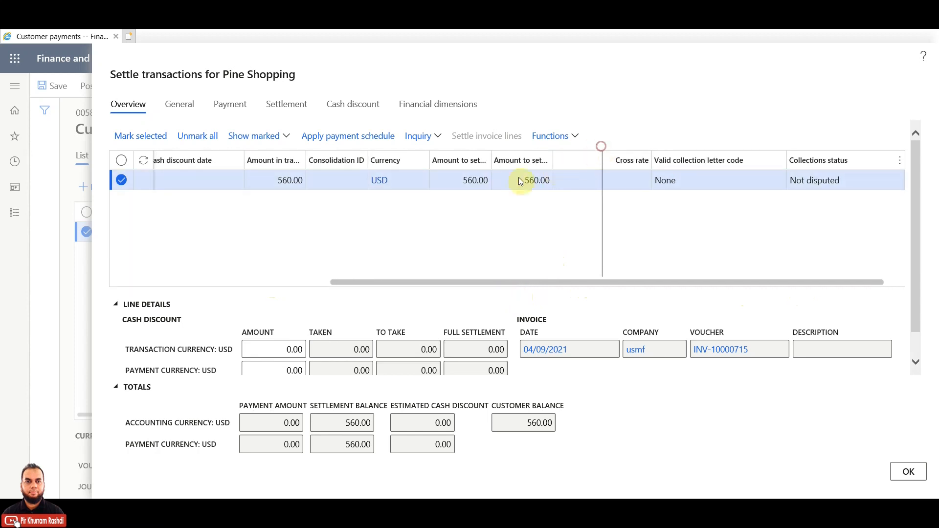
pyautogui.click(550, 179)
pyautogui.click(551, 179)
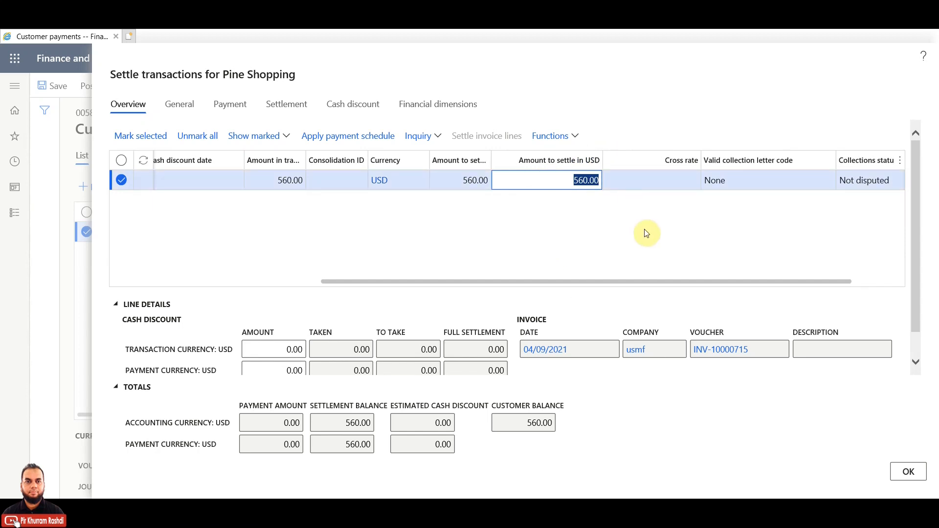
pyautogui.press('Right')
pyautogui.write('/2')
pyautogui.click(633, 181)
pyautogui.click(556, 201)
pyautogui.moveTo(545, 202); pyautogui.dragTo(658, 213)
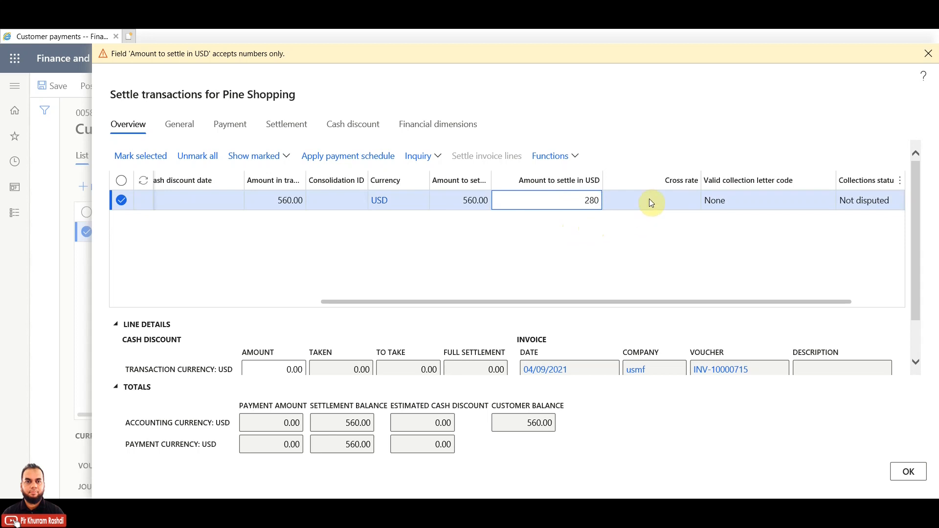
pyautogui.click(647, 180)
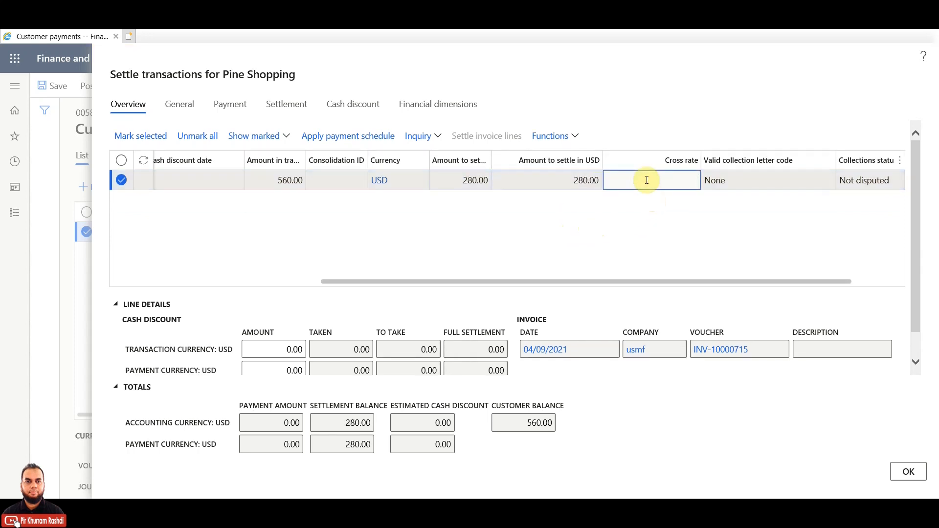
pyautogui.scroll(-1, 915, 310)
pyautogui.click(909, 473)
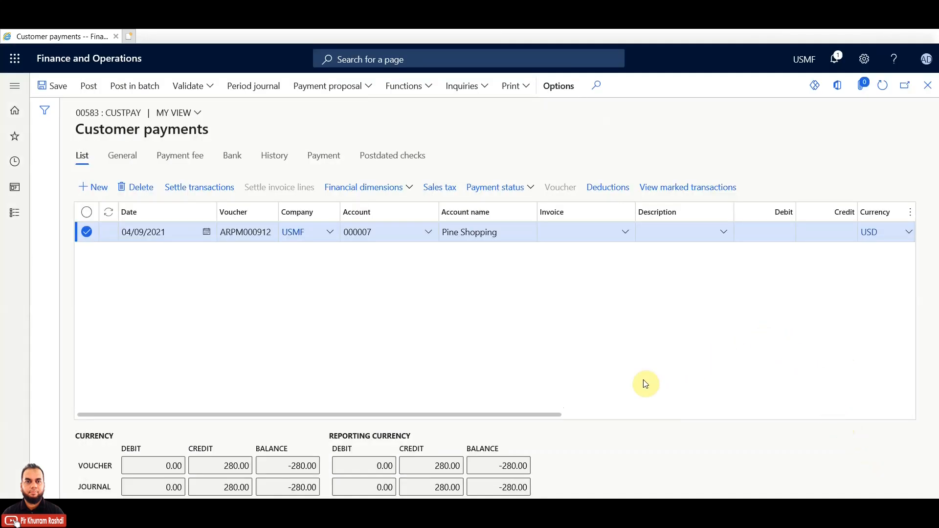
# Set the payment line's offset account to the bank account USMF OPER.
pyautogui.moveTo(532, 413); pyautogui.dragTo(694, 423)
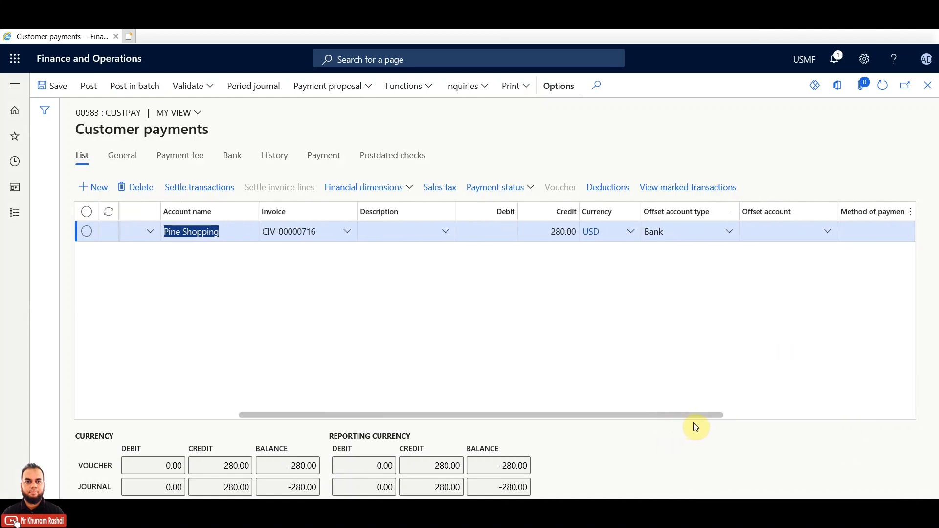
pyautogui.click(791, 231)
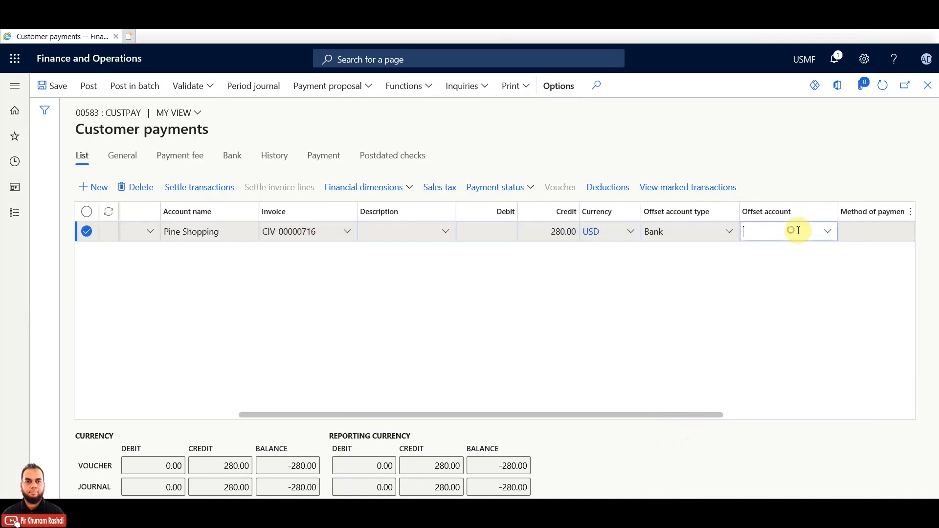
pyautogui.click(829, 233)
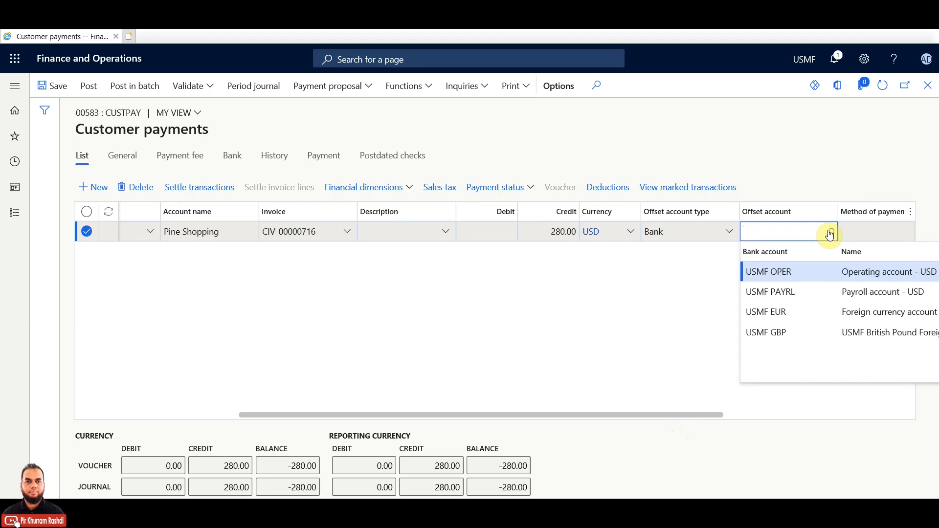
pyautogui.click(801, 274)
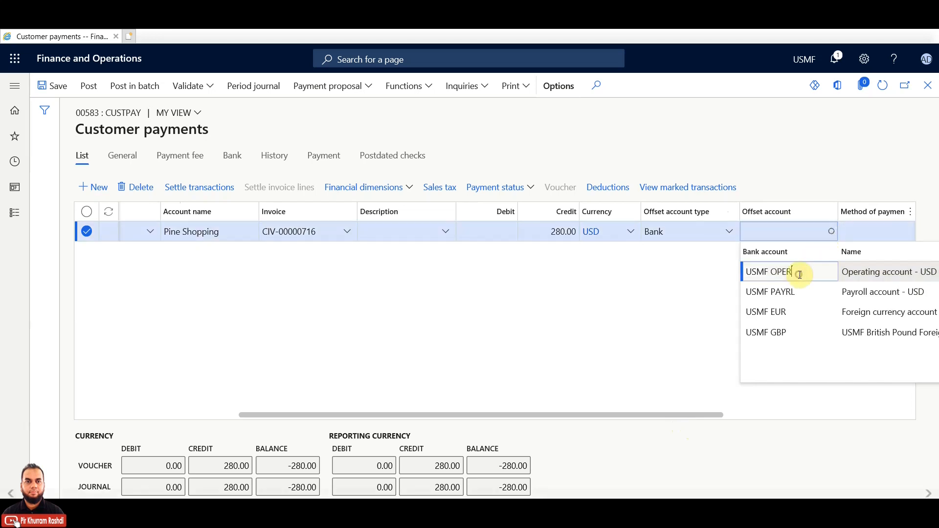
pyautogui.click(800, 275)
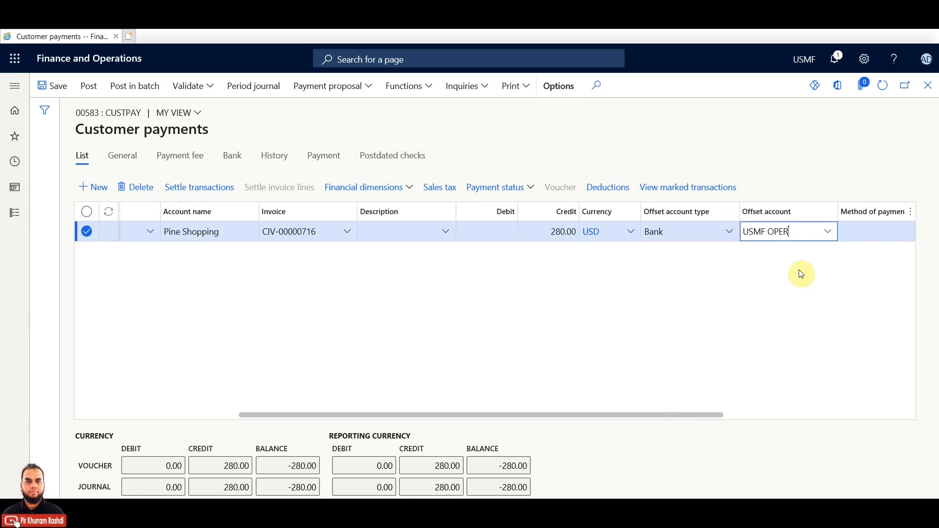
# Reopen the settlement for the payment line, re-mark the invoice to settle the full 560.00 USD, and confirm.
pyautogui.moveTo(697, 416); pyautogui.dragTo(577, 414)
pyautogui.click(650, 234)
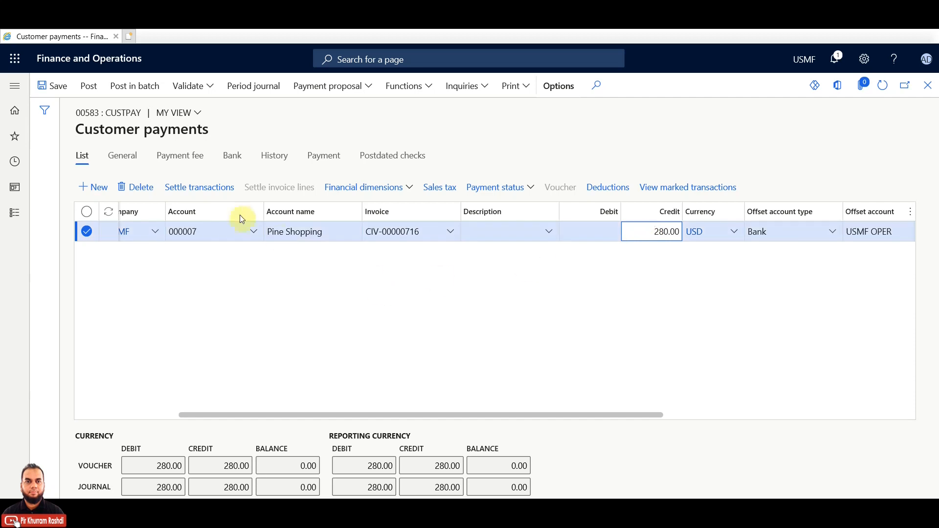
pyautogui.click(214, 191)
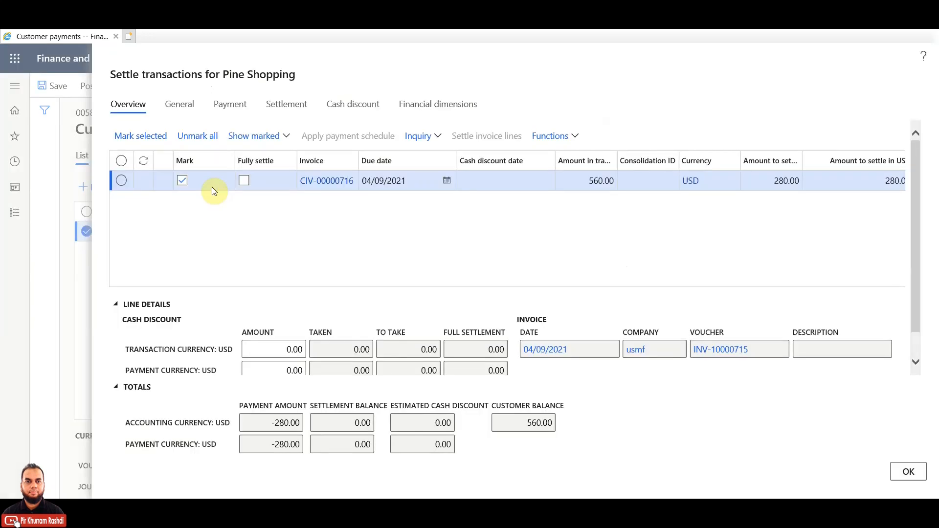
pyautogui.click(184, 190)
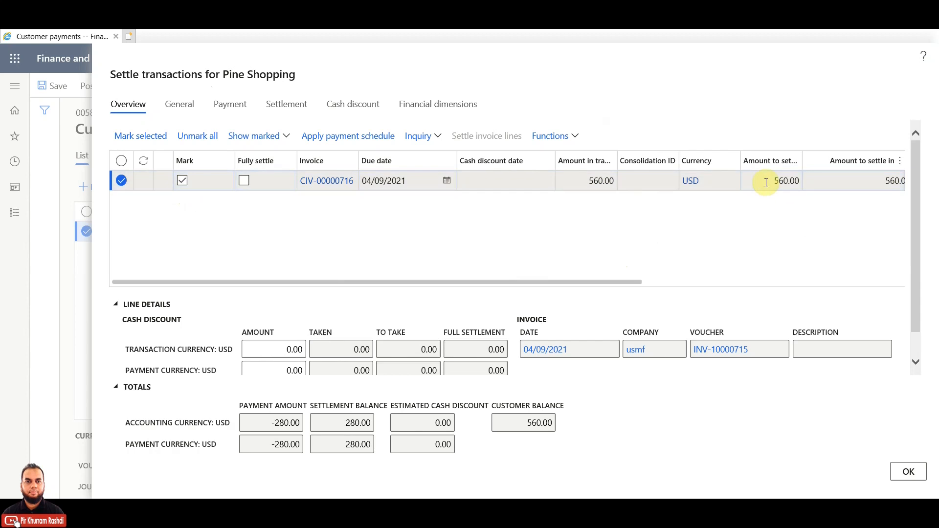
pyautogui.click(837, 181)
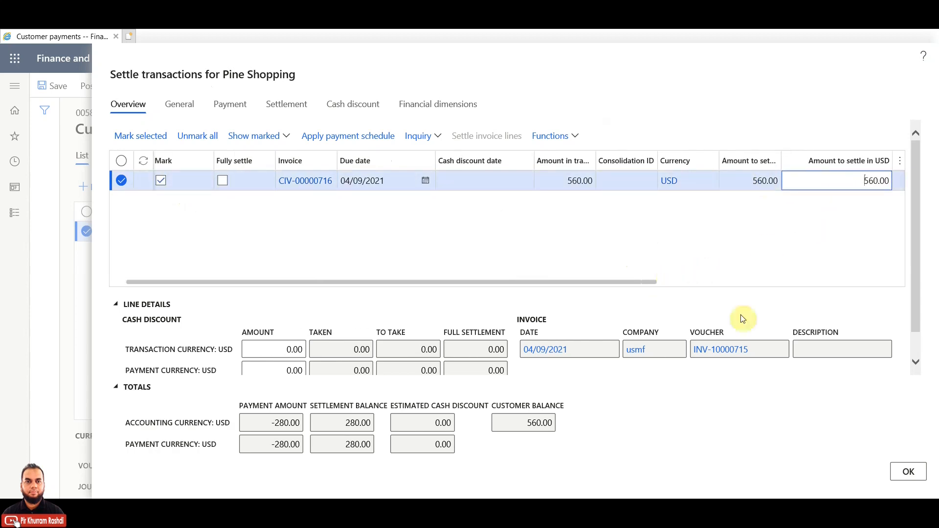
pyautogui.click(909, 471)
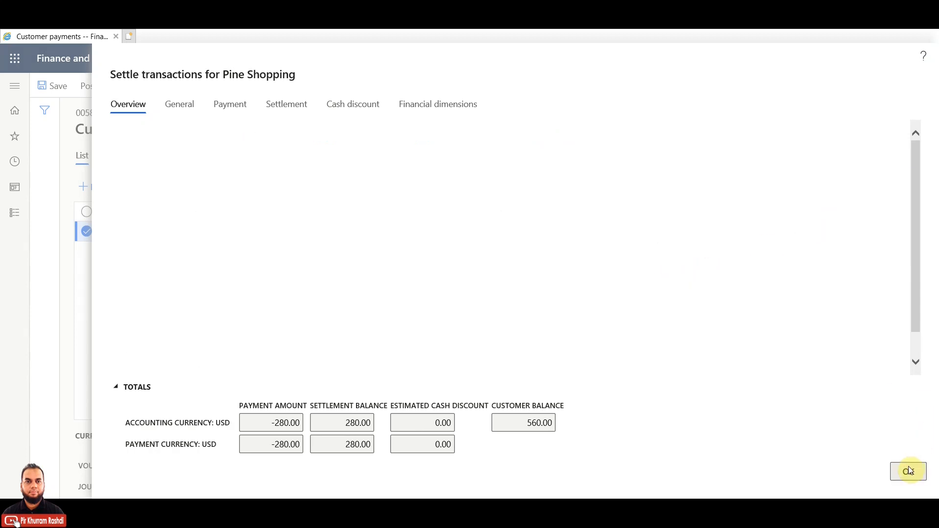
pyautogui.click(552, 272)
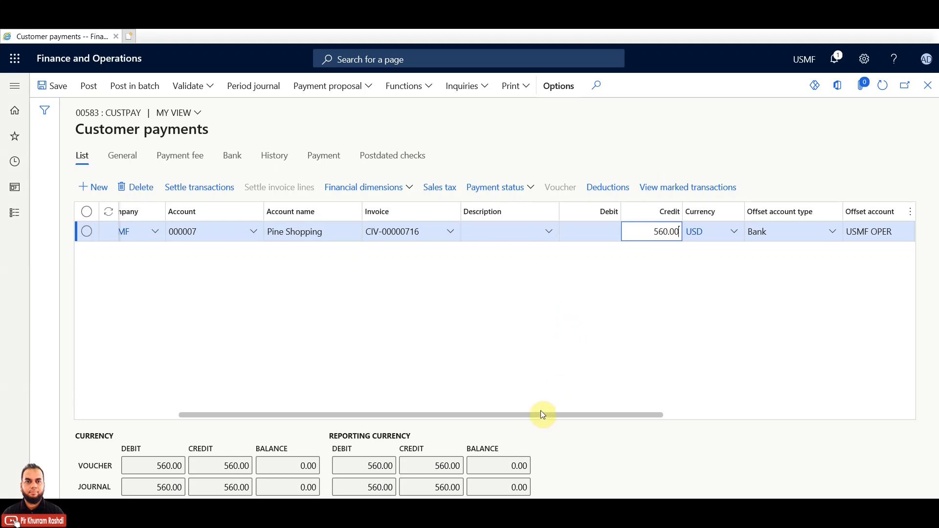
# Set the payment line's method of payment to CHECK.
pyautogui.moveTo(535, 414); pyautogui.dragTo(804, 428)
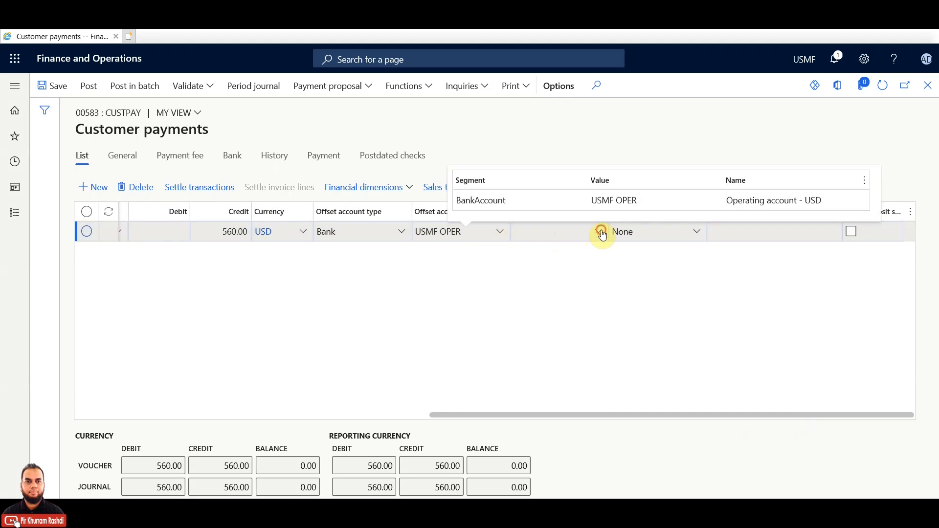
pyautogui.click(602, 234)
pyautogui.click(603, 235)
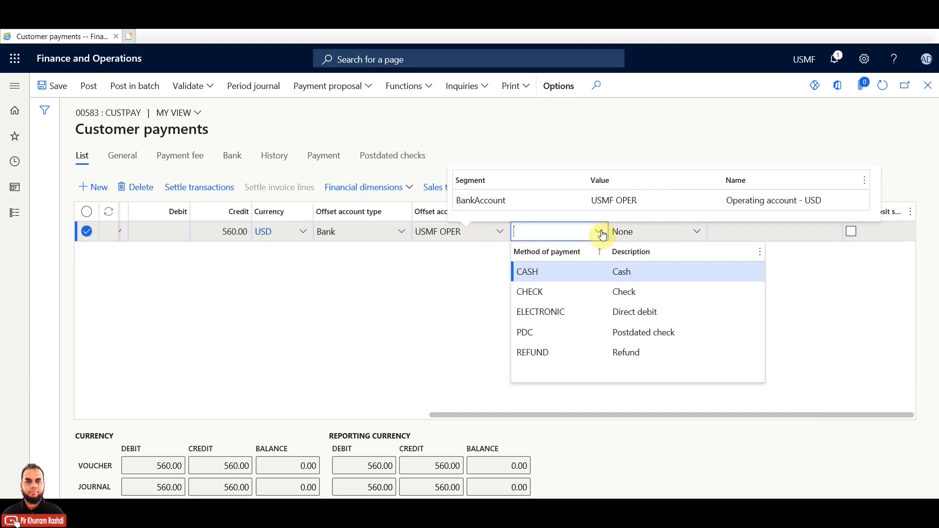
pyautogui.click(624, 292)
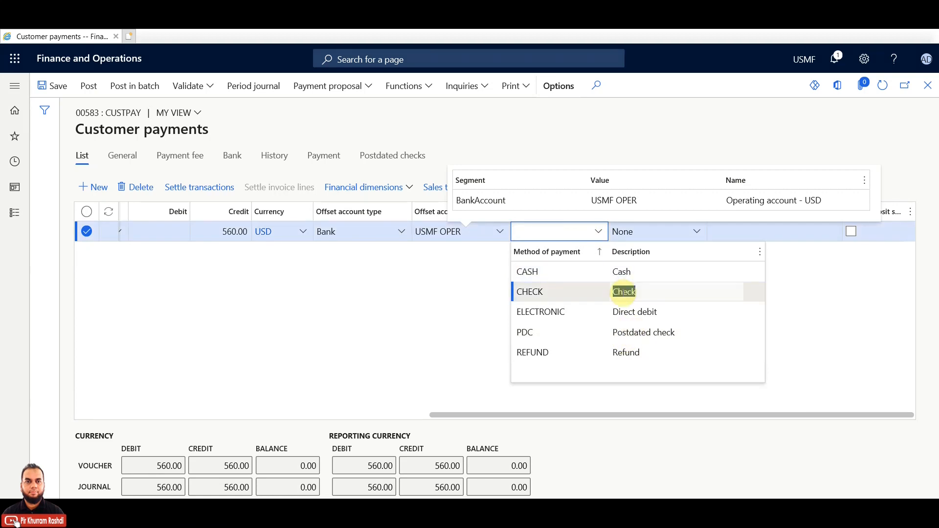
# Choose CHECK as the payment line's method of payment, then validate the payment journal and dismiss the validation messages.
pyautogui.click(623, 293)
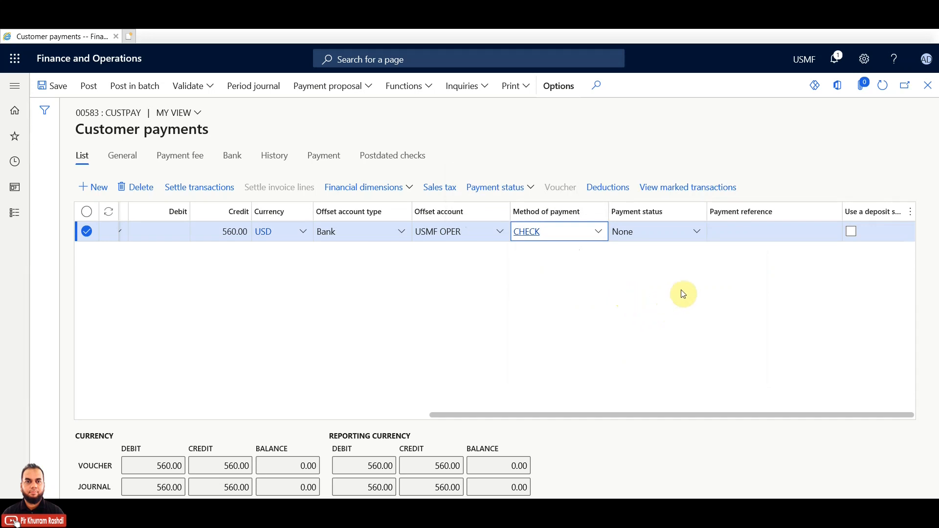
pyautogui.moveTo(765, 415); pyautogui.dragTo(354, 416)
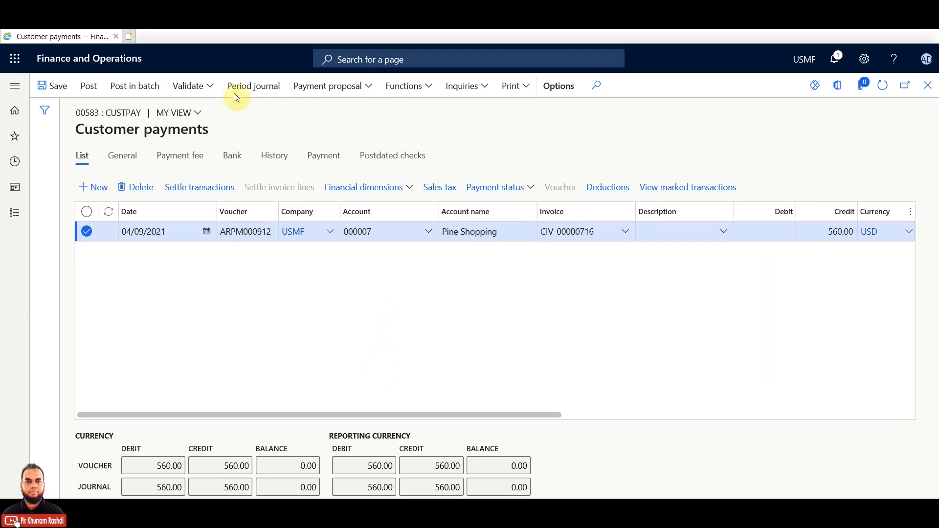
pyautogui.click(216, 87)
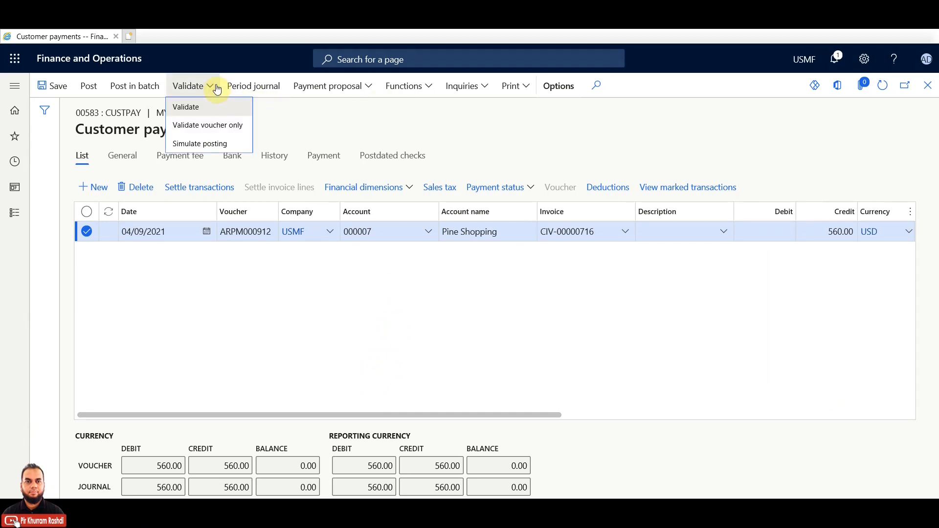
pyautogui.click(208, 107)
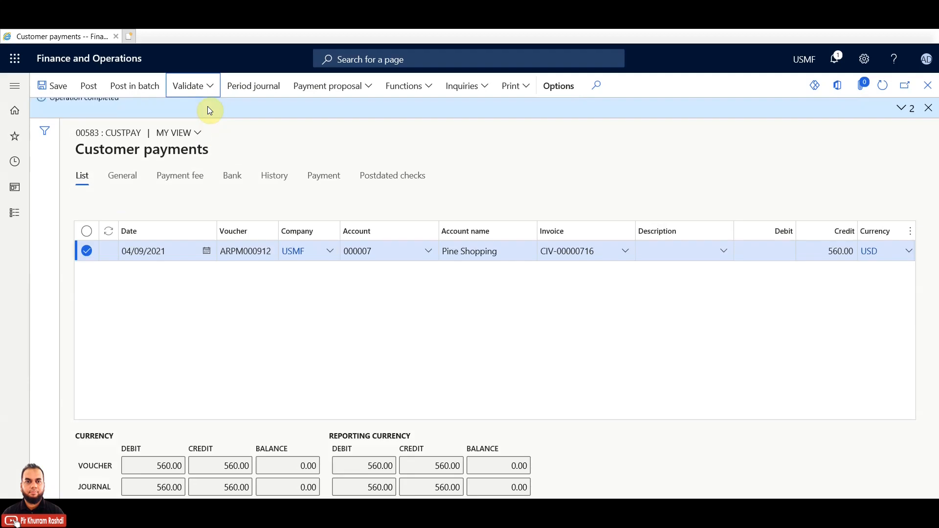
pyautogui.click(900, 109)
pyautogui.click(929, 108)
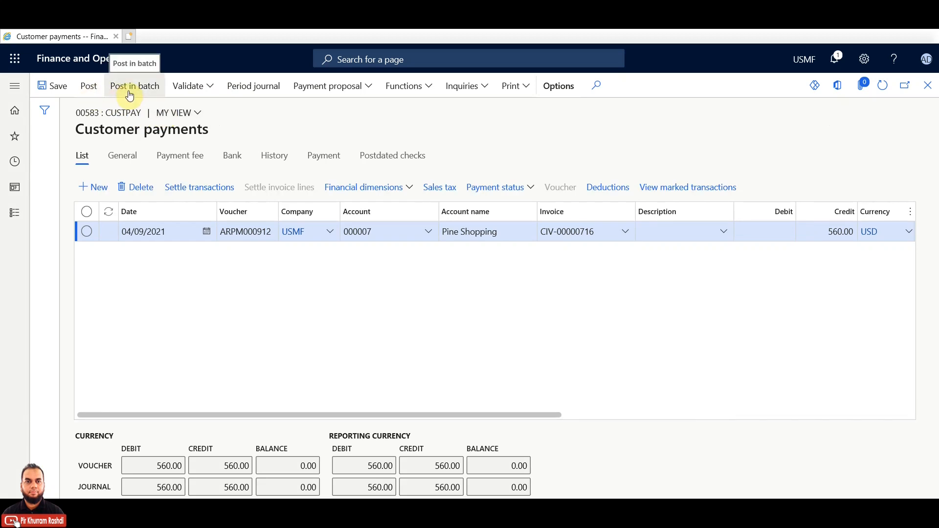
# Post the customer payment journal, check the posted line and the posting messages, and dismiss them.
pyautogui.click(95, 91)
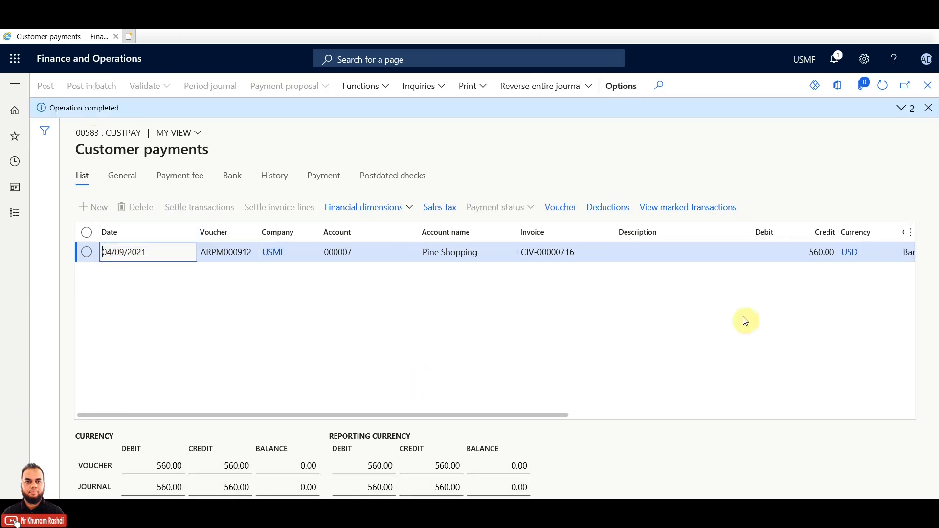
pyautogui.moveTo(537, 416); pyautogui.dragTo(852, 417)
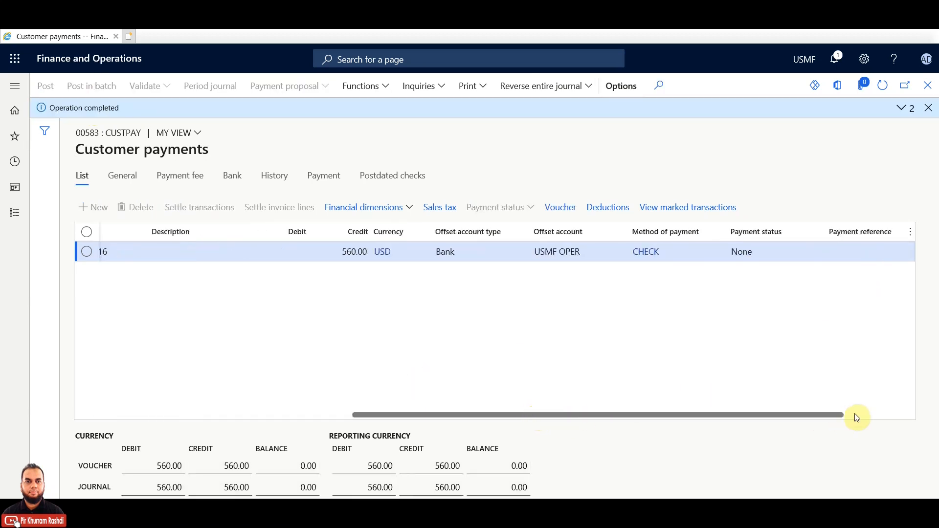
pyautogui.click(904, 108)
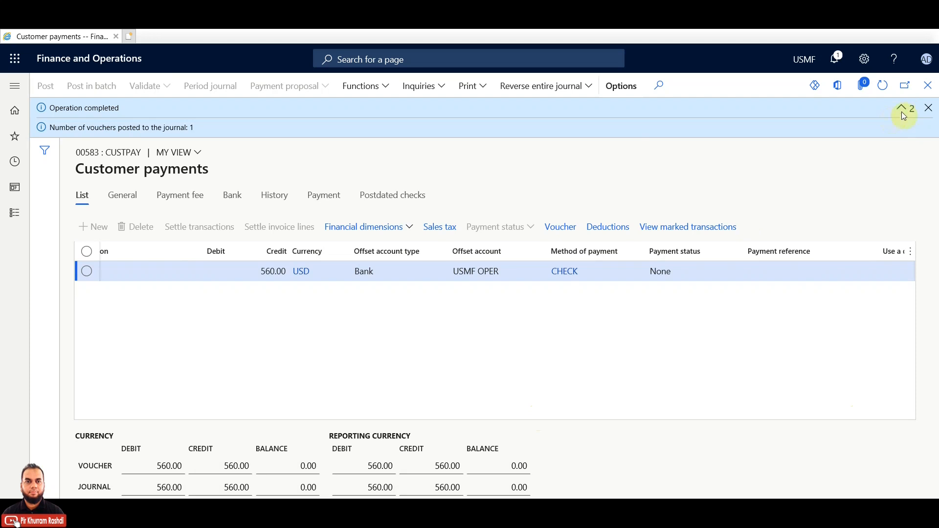
pyautogui.click(928, 108)
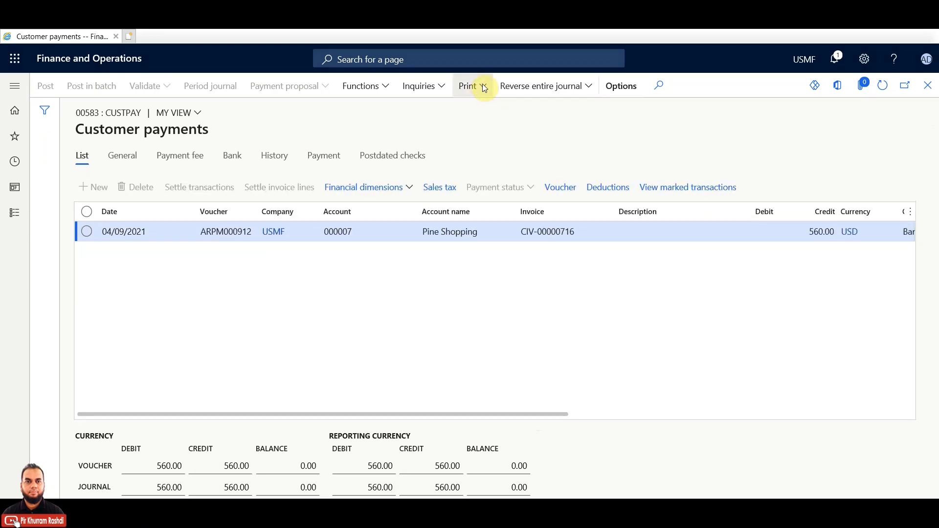
# Print the posted payment journal to the screen with the default options, review its debit and credit lines, and close the report.
pyautogui.click(483, 87)
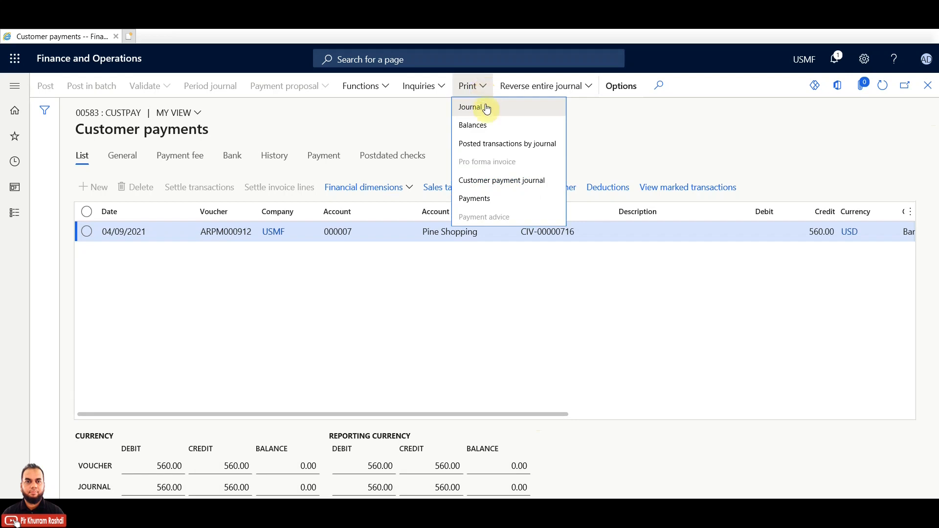
pyautogui.click(487, 108)
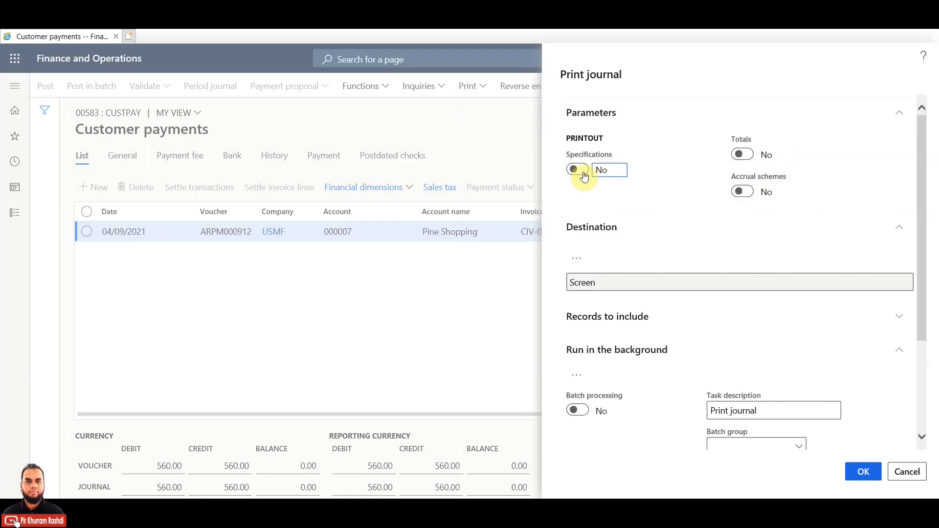
pyautogui.click(864, 473)
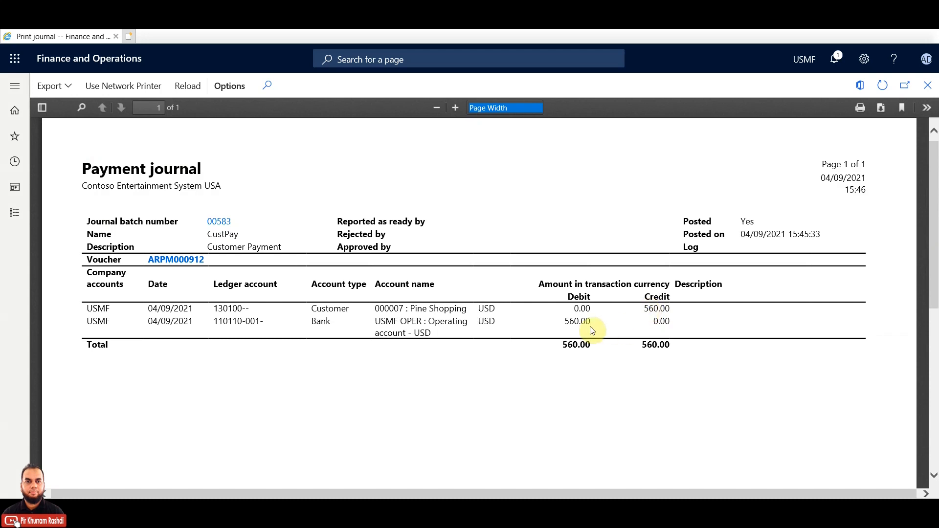
pyautogui.click(567, 325)
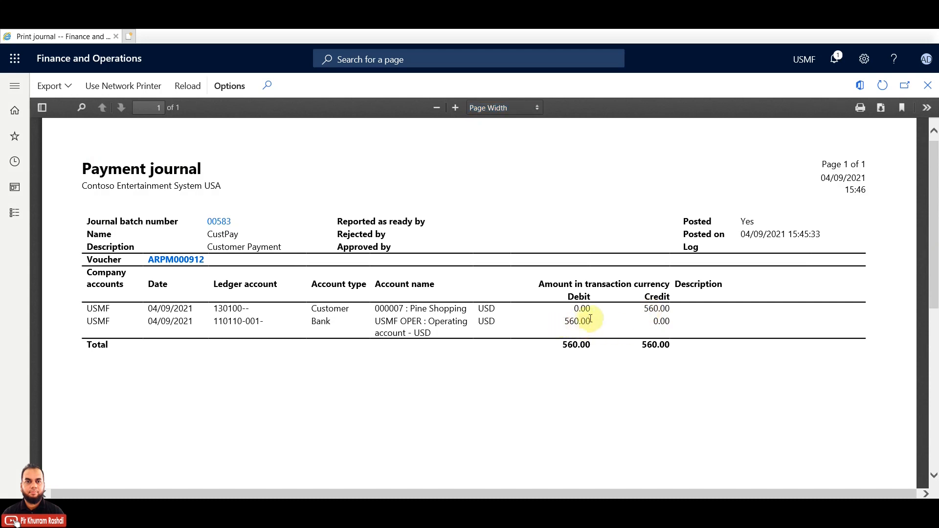
pyautogui.click(932, 89)
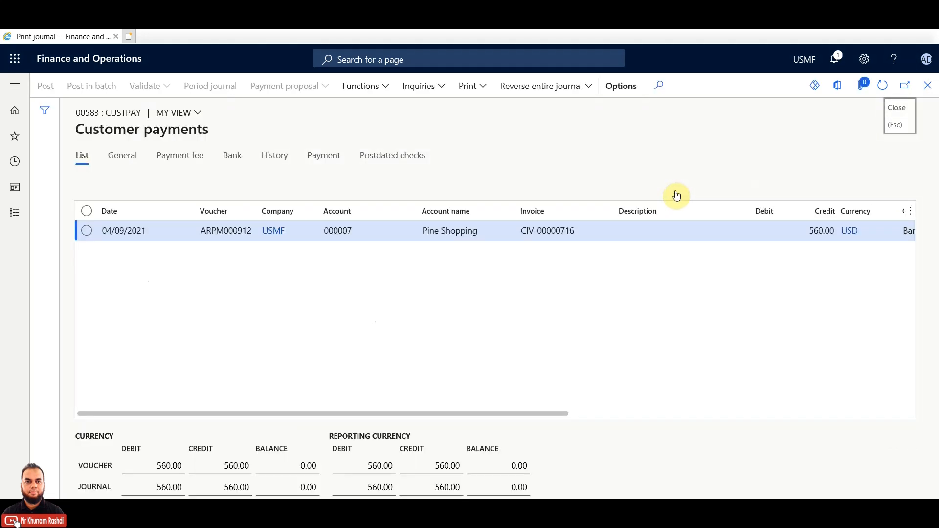
# Run the Posted transactions by journal report to the screen and set its zoom to Page Width.
pyautogui.click(482, 89)
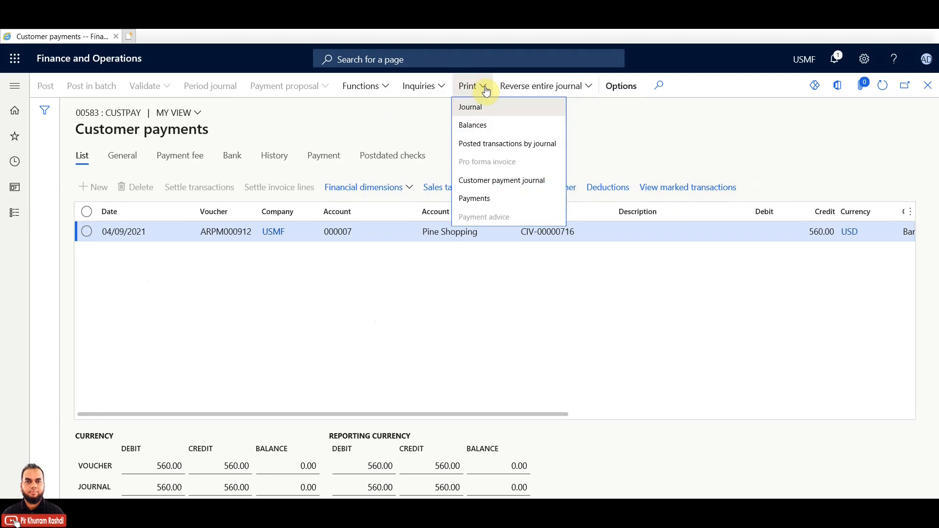
pyautogui.click(495, 144)
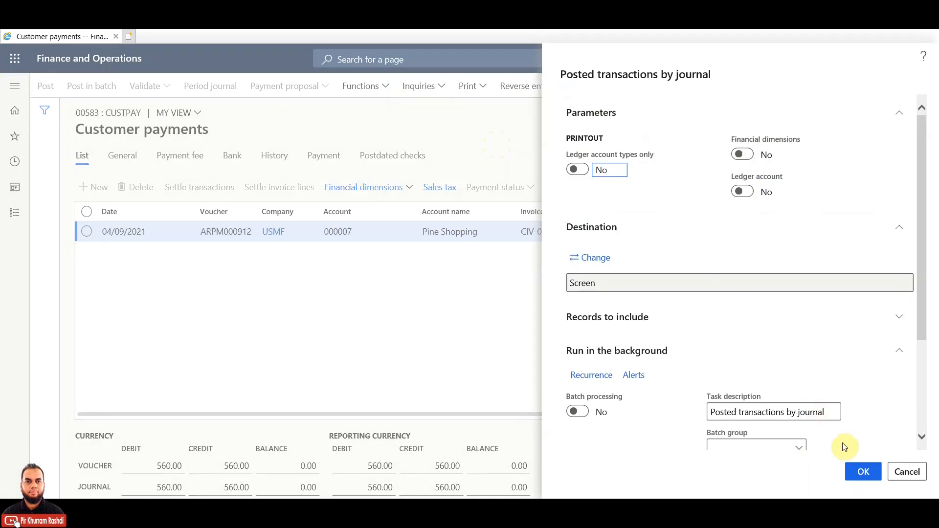
pyautogui.click(854, 472)
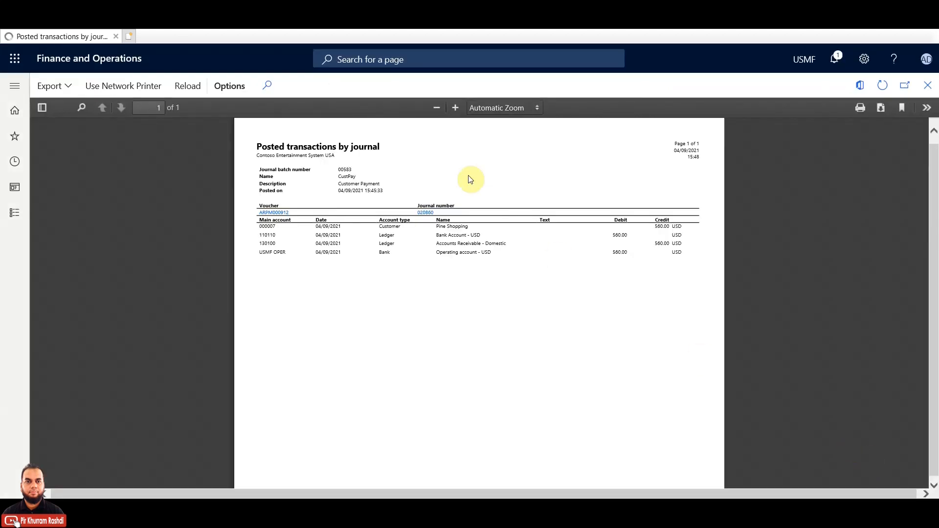
pyautogui.click(494, 107)
pyautogui.click(502, 135)
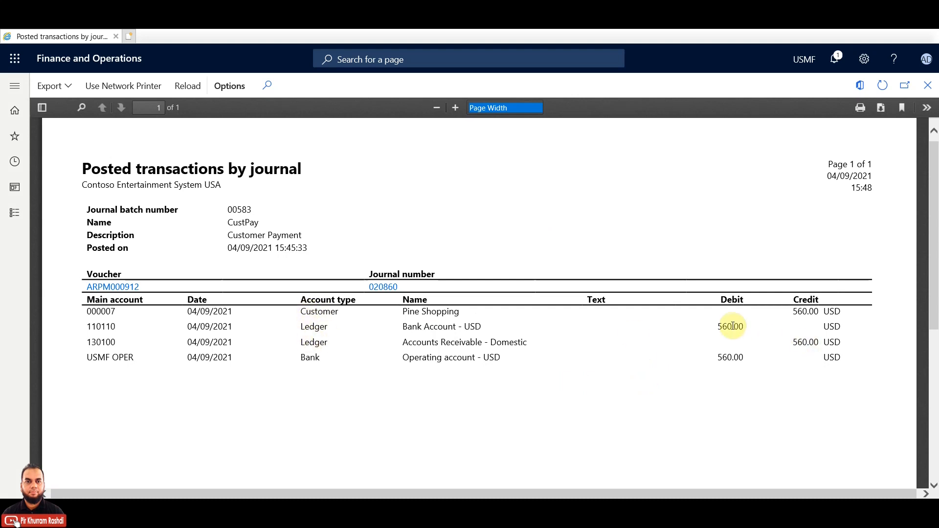
# Examine the customer, ledger and bank entries of the posted payment voucher, then close the report.
pyautogui.moveTo(406, 342); pyautogui.dragTo(522, 342)
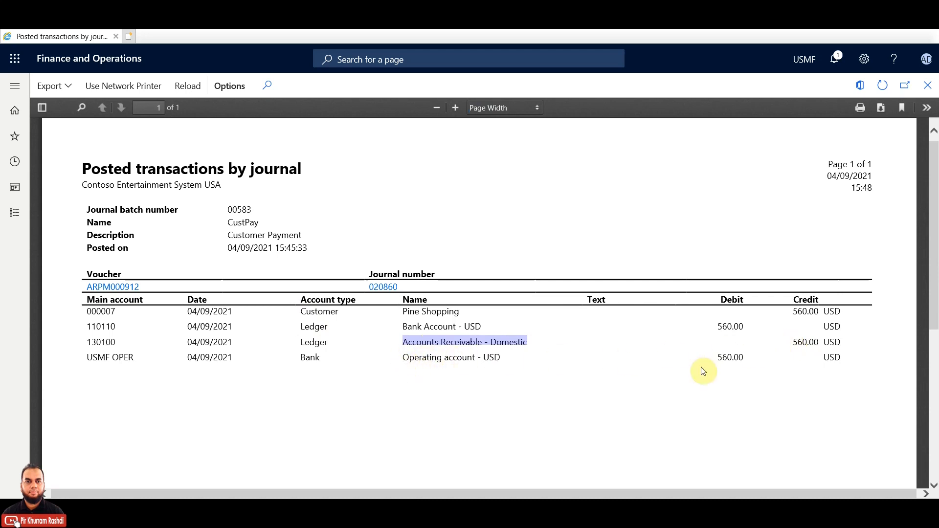
pyautogui.click(718, 366)
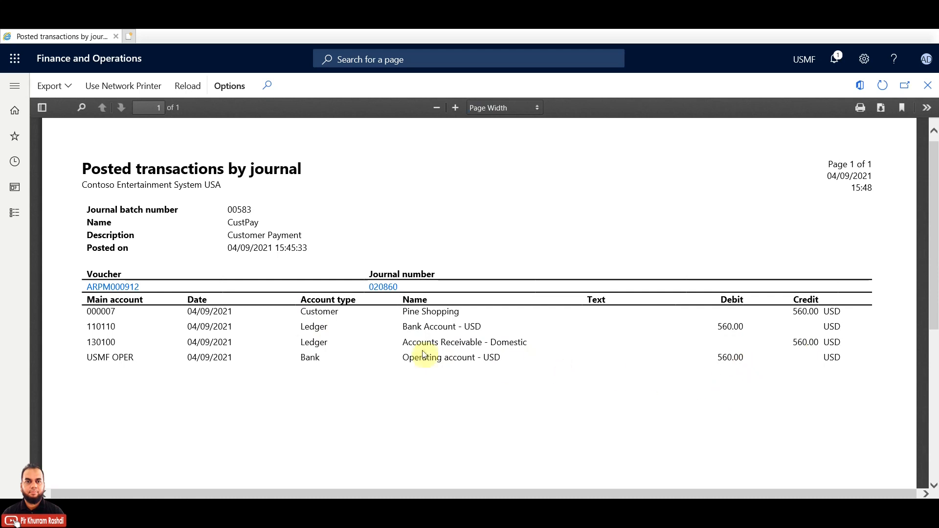
pyautogui.moveTo(91, 326); pyautogui.dragTo(134, 357)
pyautogui.click(97, 311)
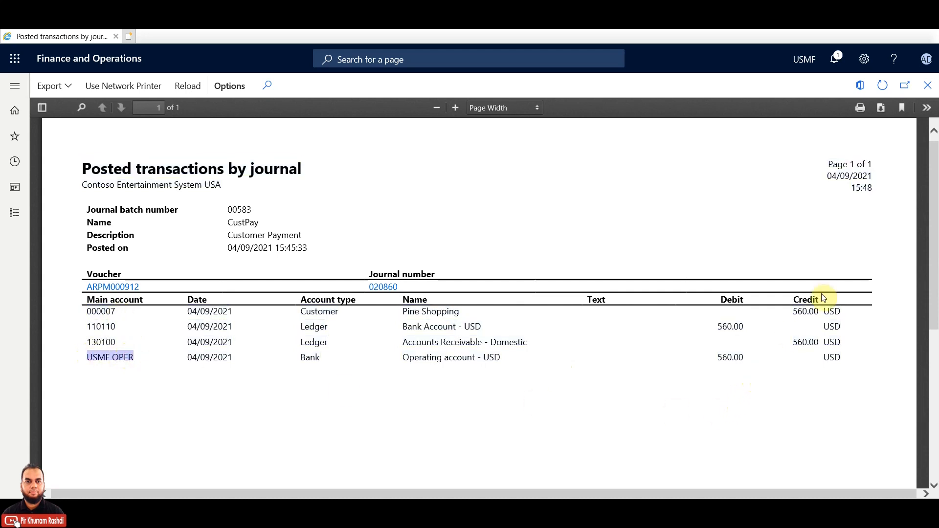
pyautogui.click(928, 86)
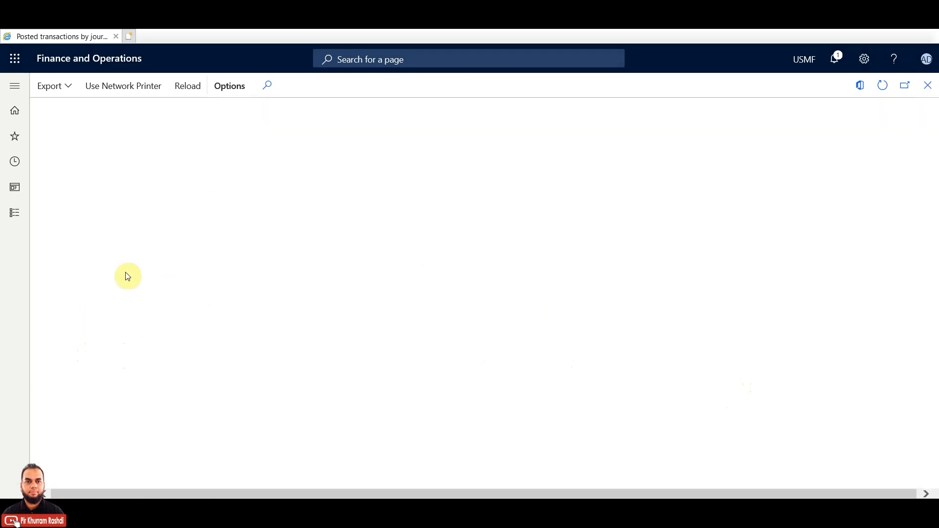
# Open the Customer account statement report from the customer reports in Accounts receivable.
pyautogui.click(12, 216)
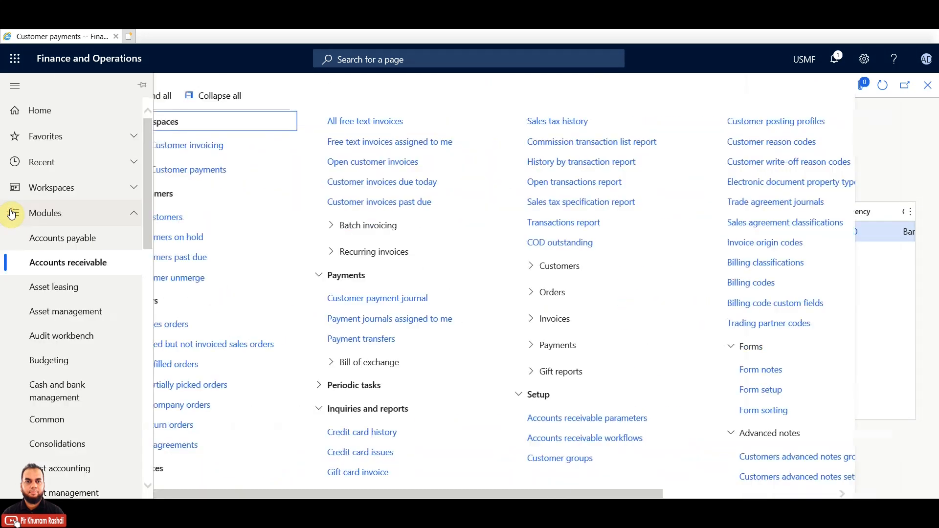
pyautogui.hscroll(3, 430, 369)
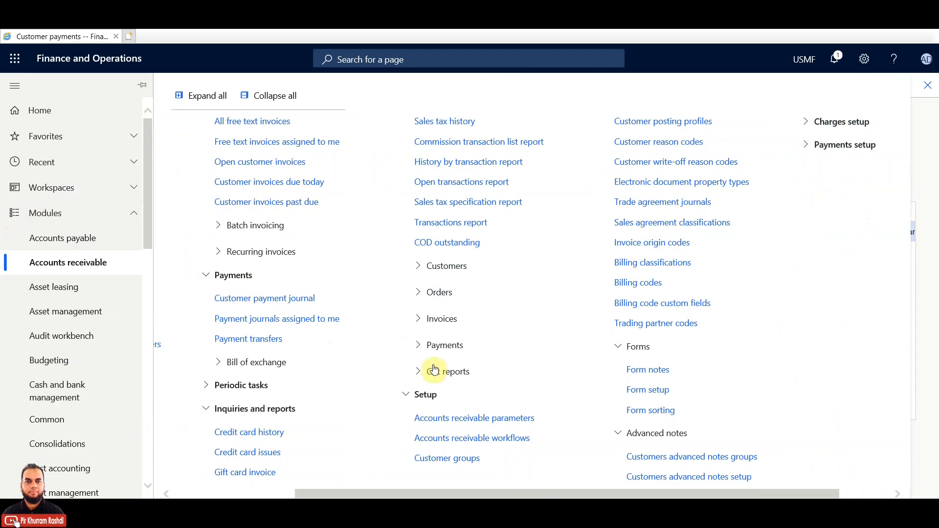
pyautogui.click(417, 266)
pyautogui.click(417, 267)
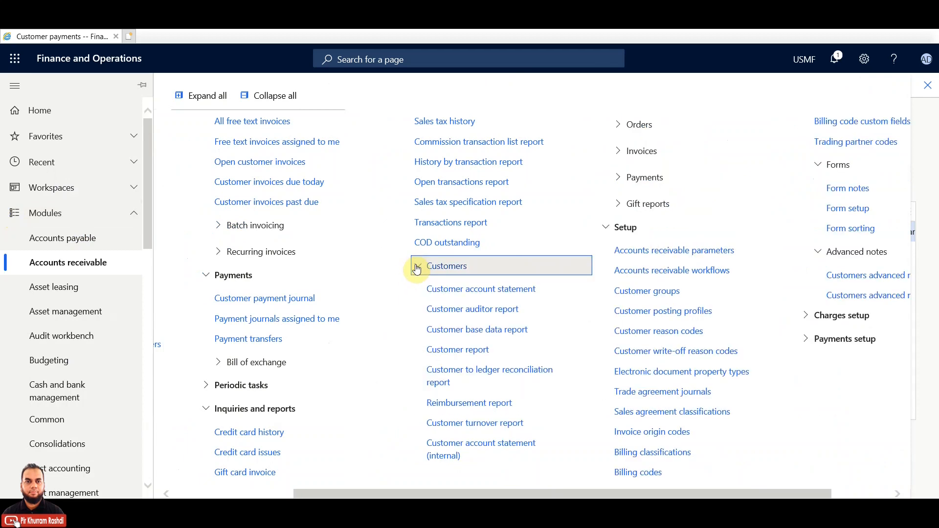
pyautogui.click(477, 291)
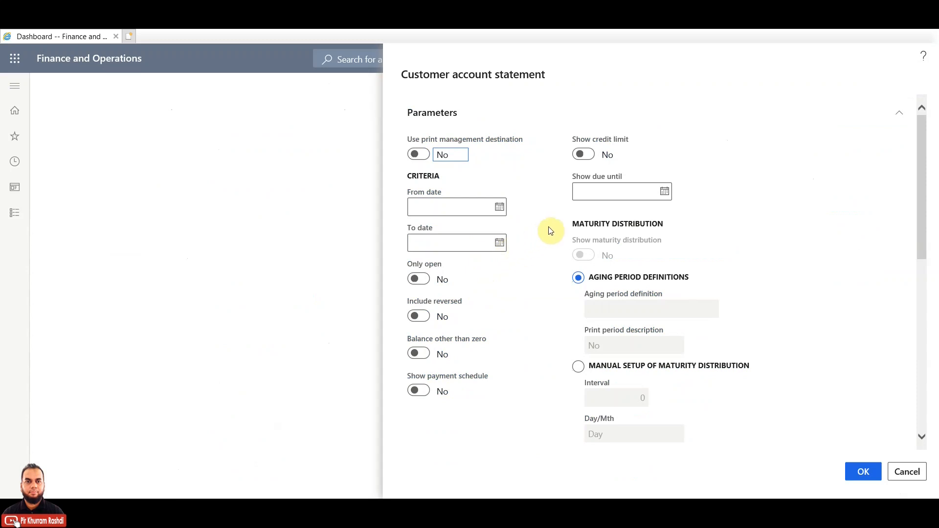
# Filter the statement's records to the customer account of Pine Shopping and confirm the query.
pyautogui.moveTo(923, 195); pyautogui.dragTo(933, 355)
pyautogui.click(442, 202)
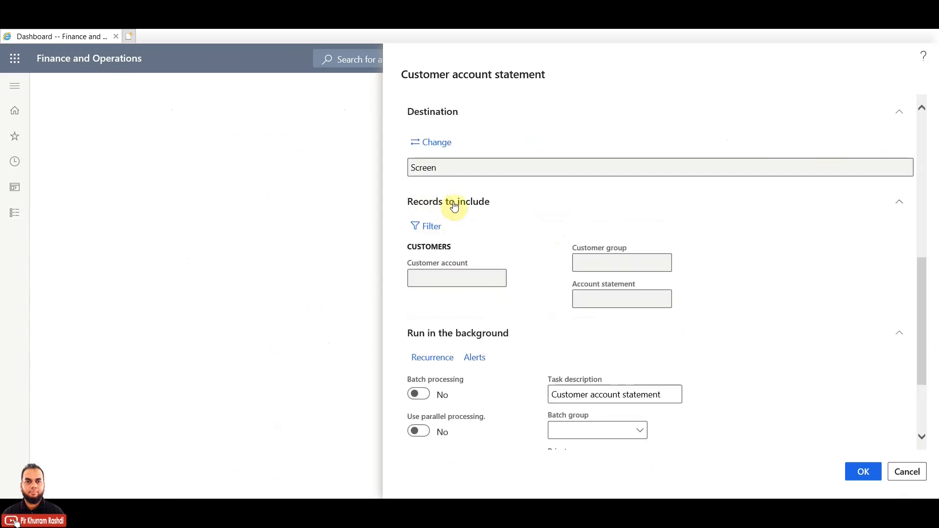
pyautogui.click(435, 231)
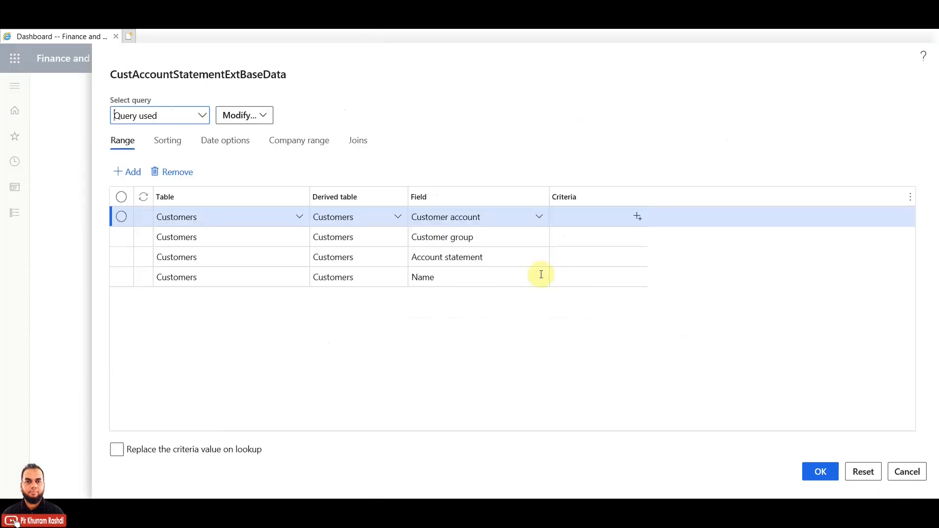
pyautogui.click(595, 217)
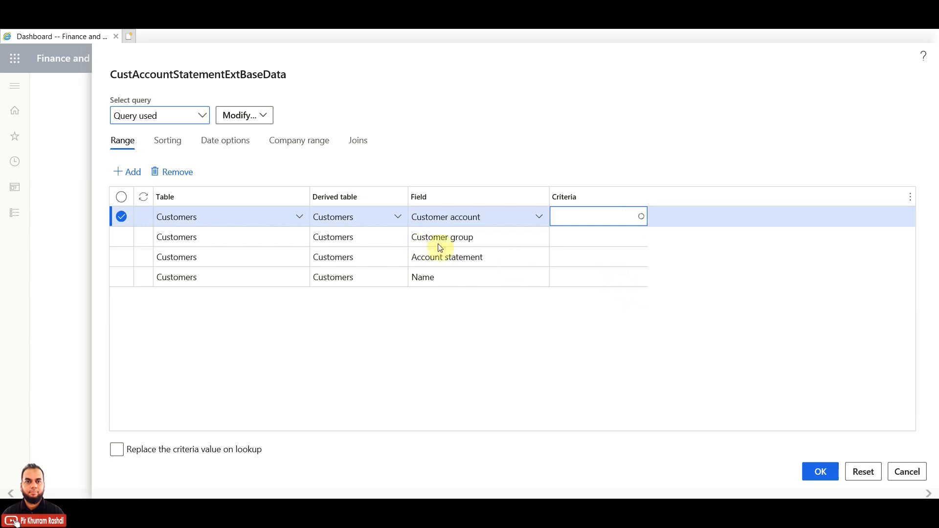
pyautogui.click(81, 277)
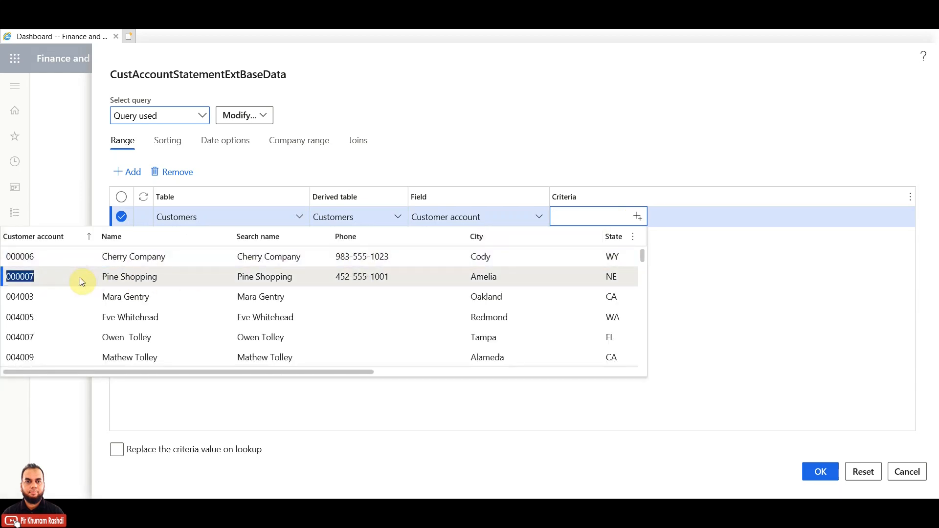
pyautogui.click(810, 473)
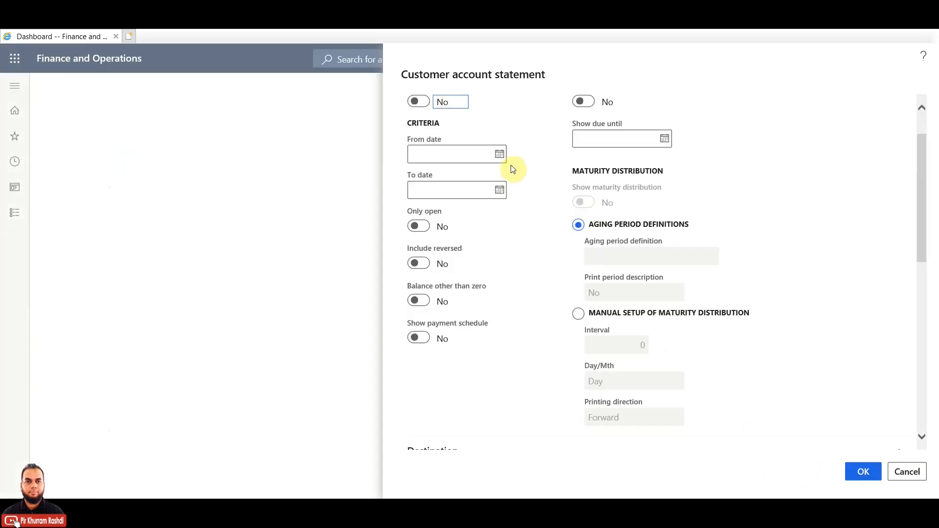
# Set the statement period from 01/09/2021 to 30/09/2021 and generate the customer account statement.
pyautogui.click(500, 154)
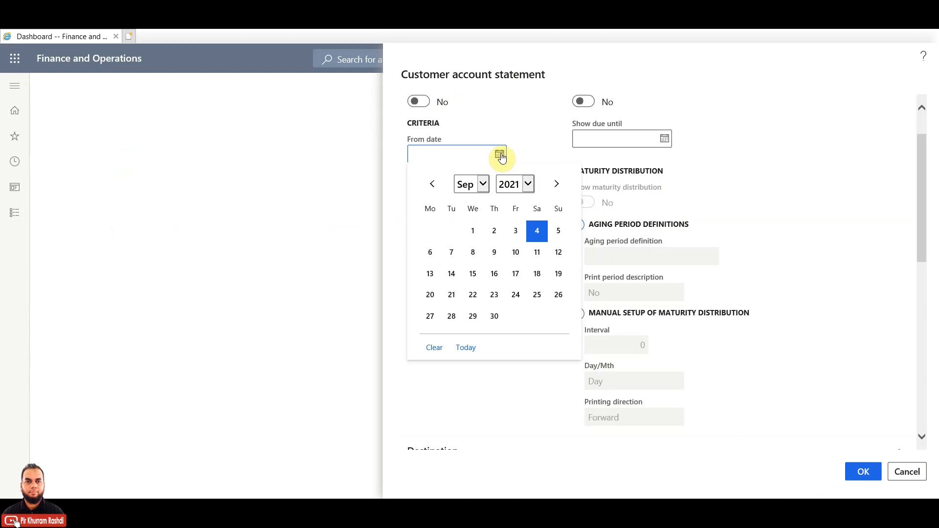
pyautogui.click(472, 228)
pyautogui.click(500, 190)
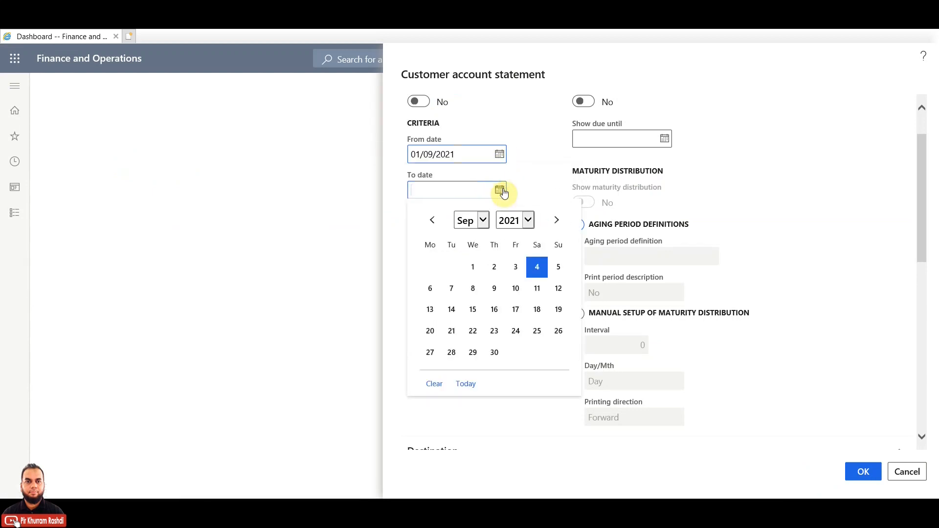
pyautogui.click(494, 352)
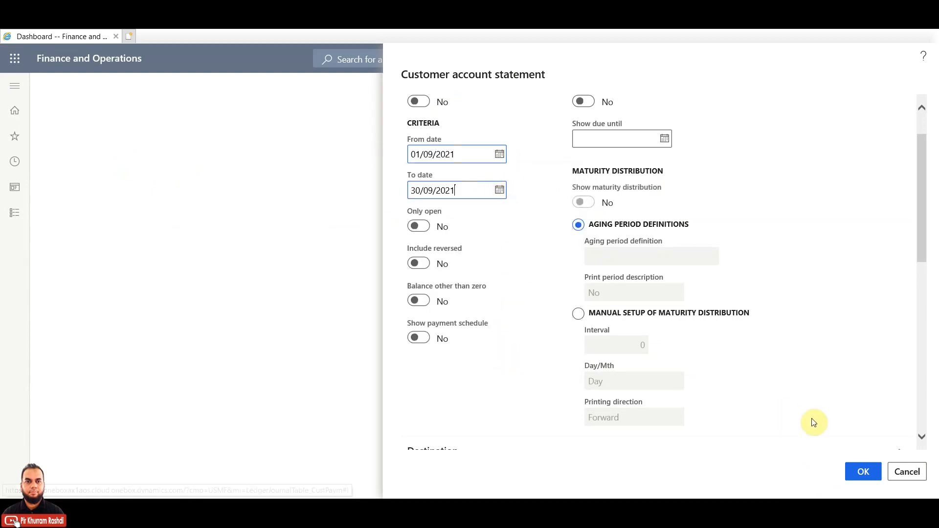
pyautogui.click(863, 473)
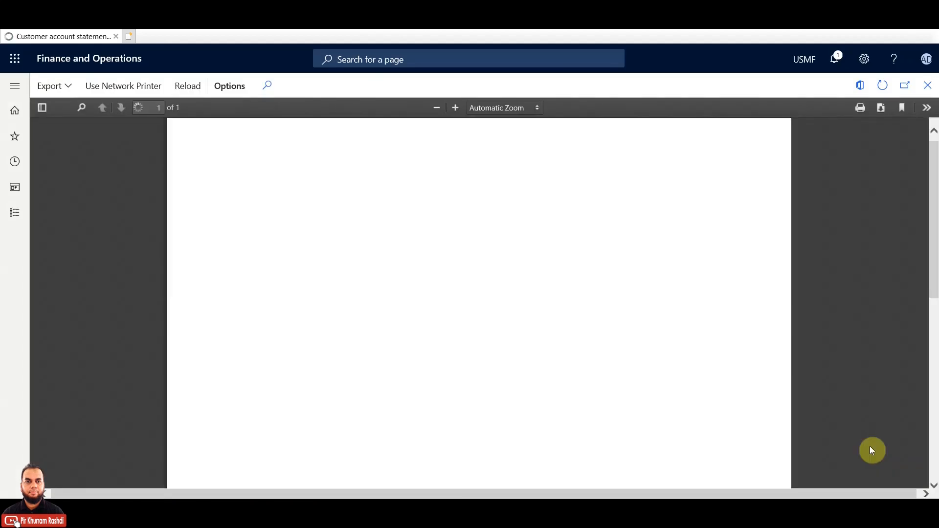
# Examine the Pine Shopping account statement at page width, from the customer details to the invoice, payment and closing lines.
pyautogui.click(512, 108)
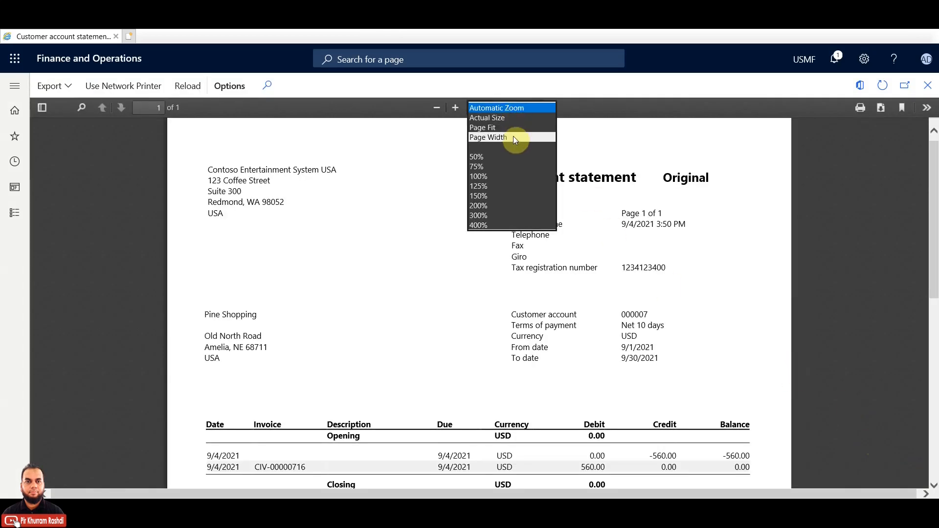
pyautogui.click(514, 136)
pyautogui.moveTo(935, 188); pyautogui.dragTo(934, 280)
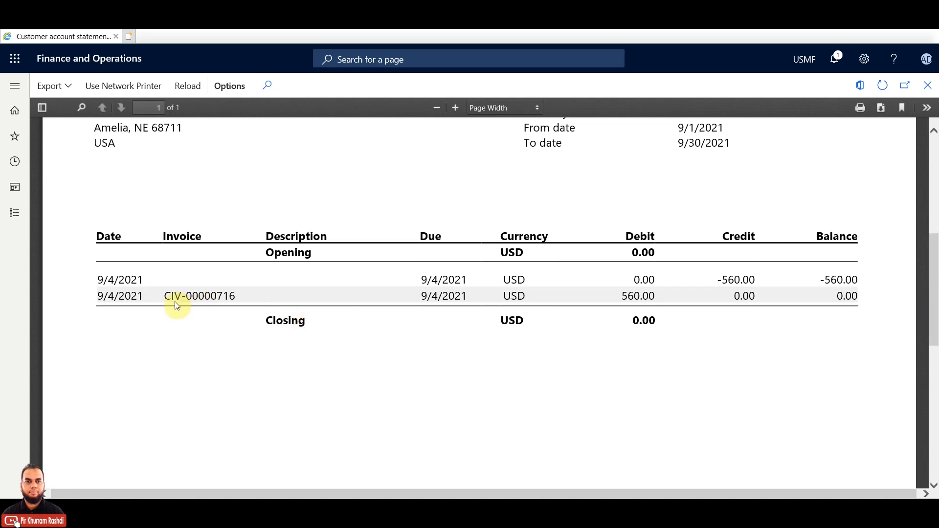
pyautogui.scroll(-5, 934, 315)
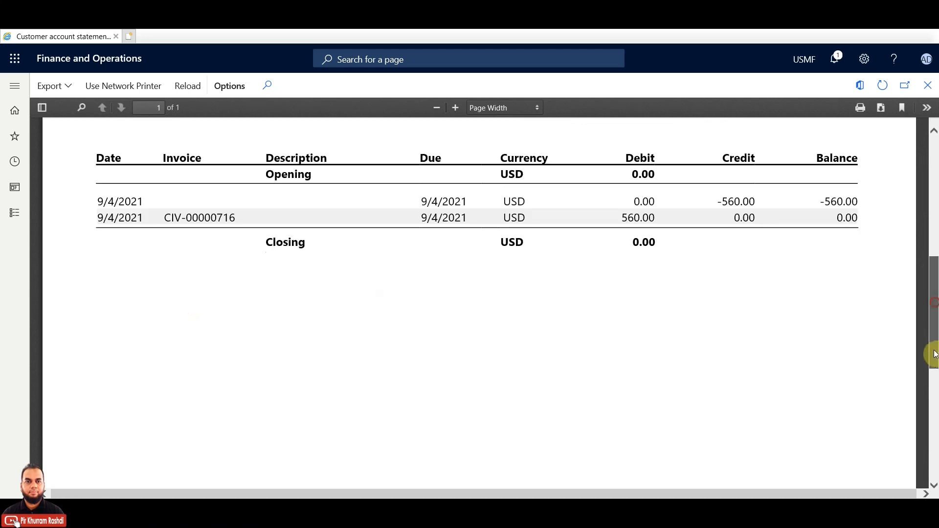
pyautogui.moveTo(934, 315); pyautogui.dragTo(933, 200)
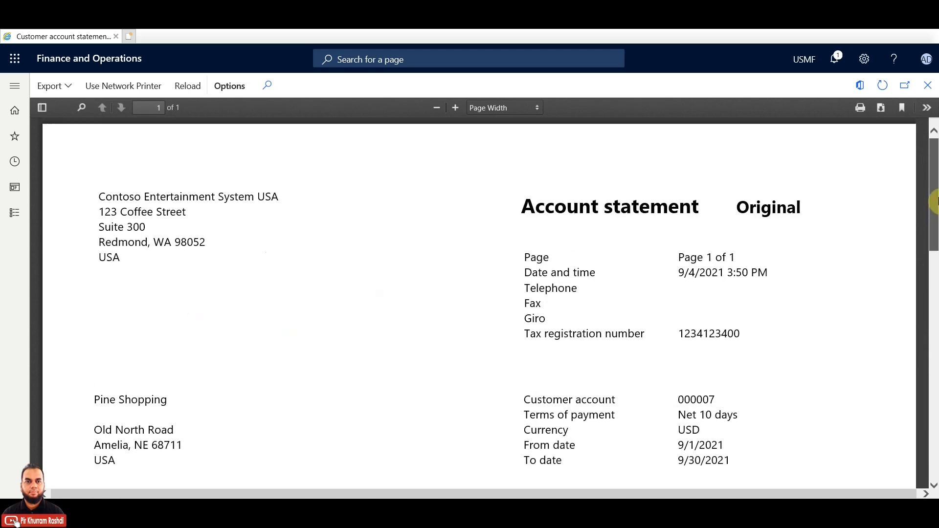
# Open the Customer aging report from Credit and collections and set both the aging and balance dates to 30/09/2021.
pyautogui.click(13, 214)
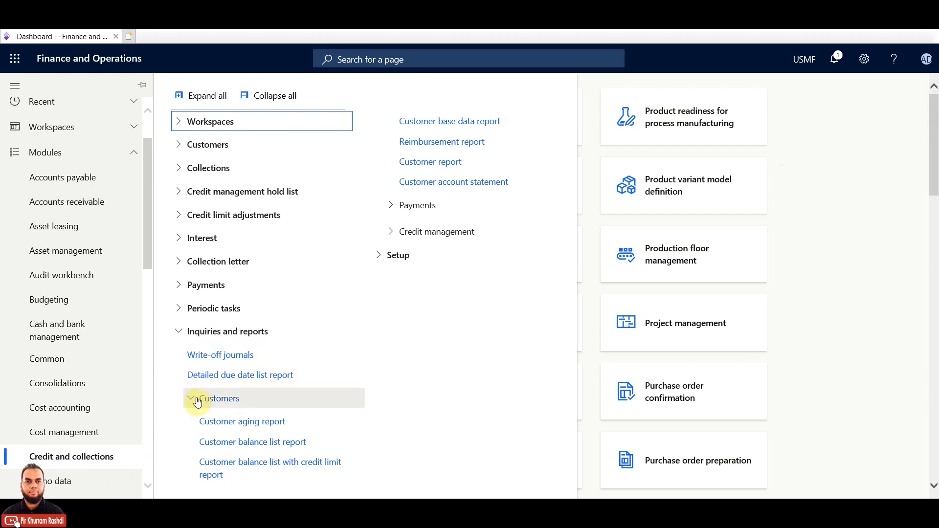
pyautogui.click(233, 423)
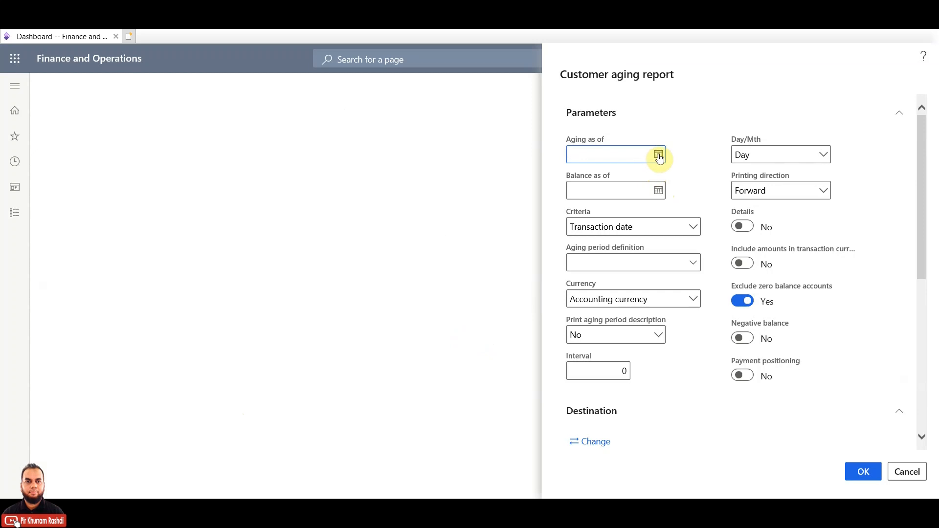
pyautogui.click(659, 155)
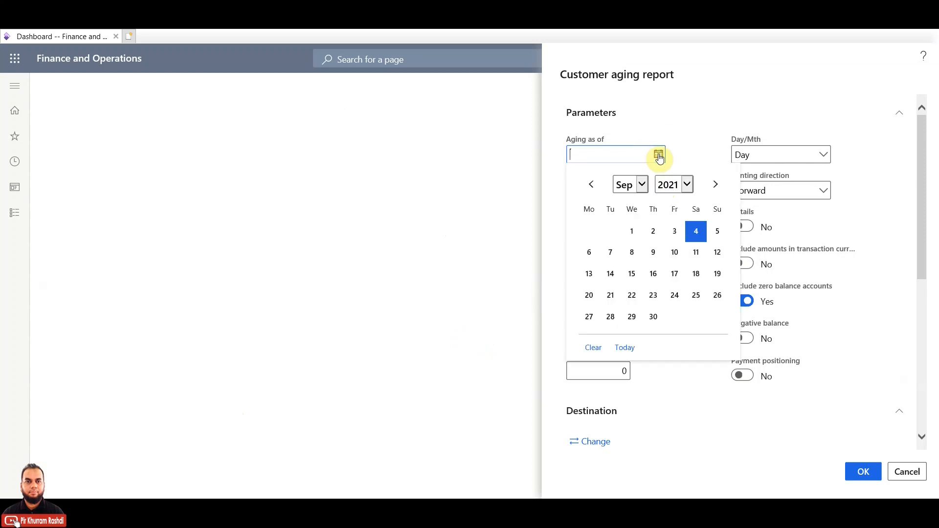
pyautogui.click(653, 317)
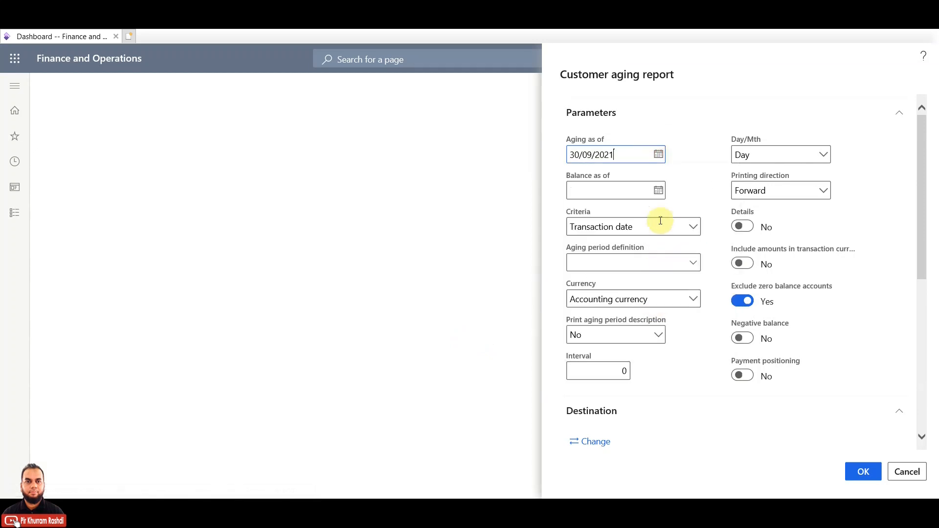
pyautogui.click(658, 190)
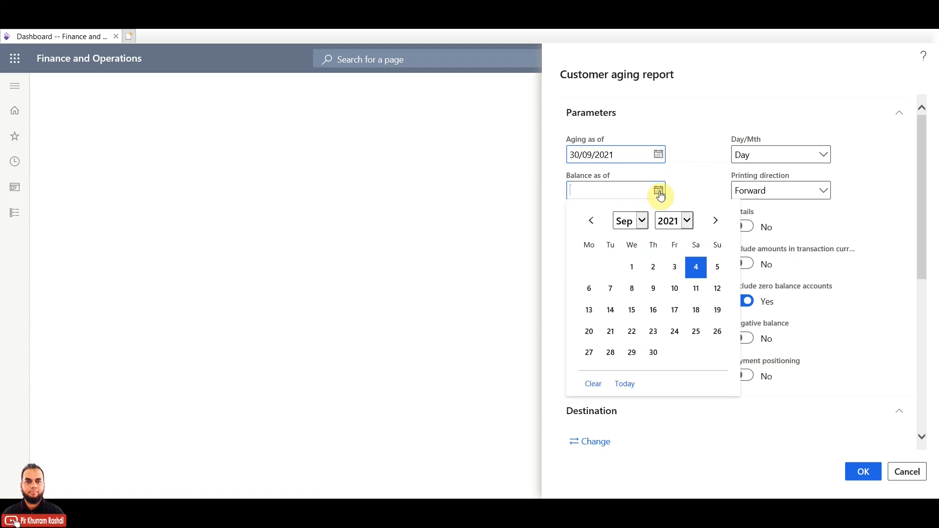
pyautogui.click(651, 354)
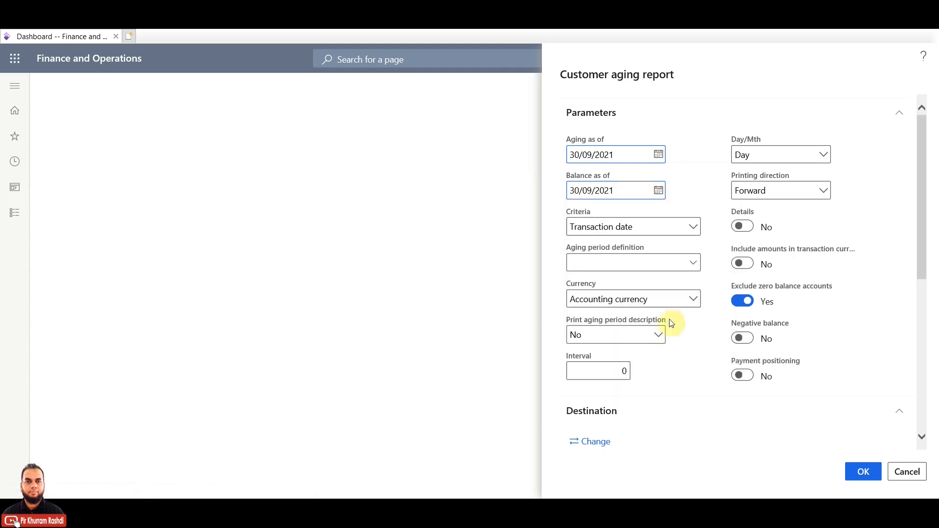
# Set the aging criteria to Transaction date and the aging period definition to 30_60_90_180, and generate the report.
pyautogui.click(698, 233)
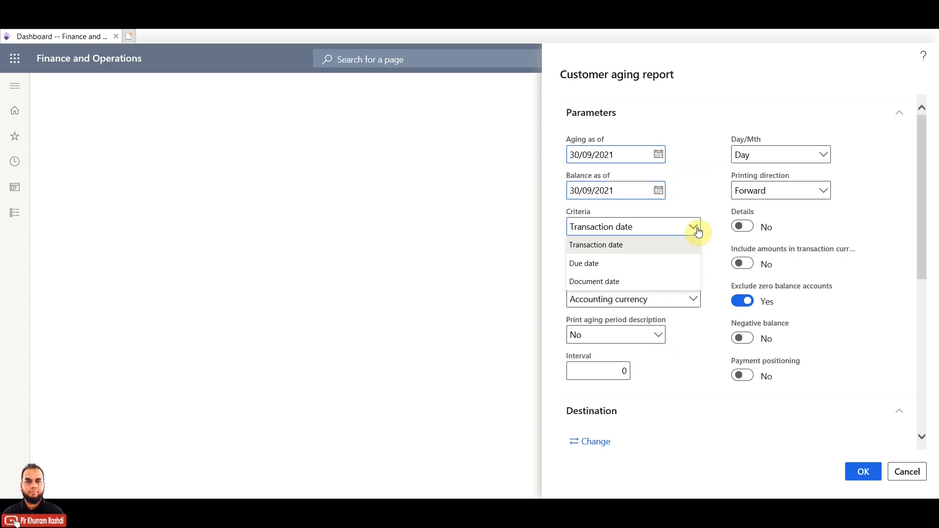
pyautogui.click(666, 247)
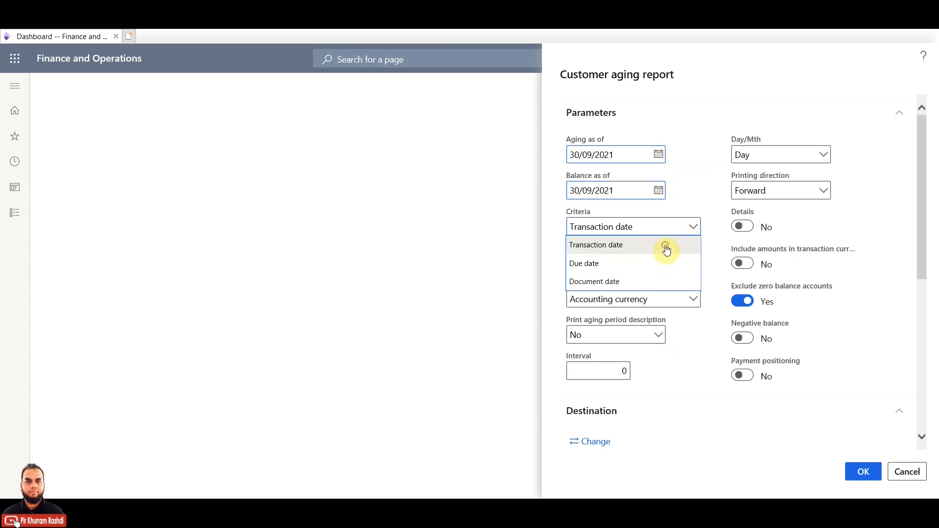
pyautogui.click(693, 266)
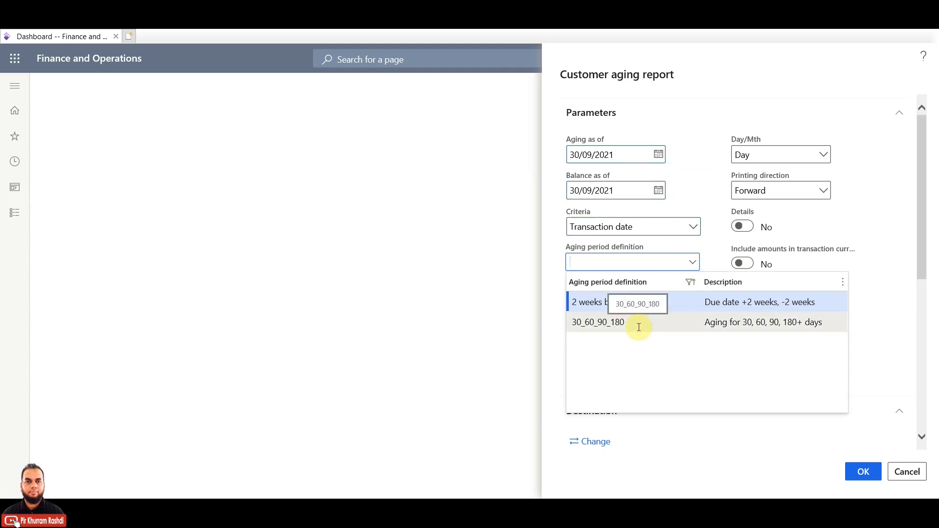
pyautogui.click(639, 328)
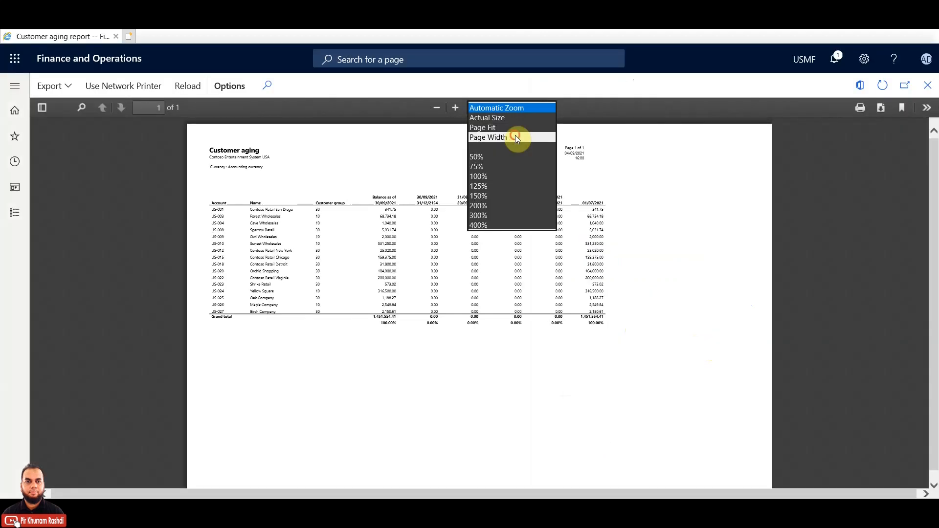
# Examine the customer balances per aging period at page width, and close the aging report.
pyautogui.click(515, 135)
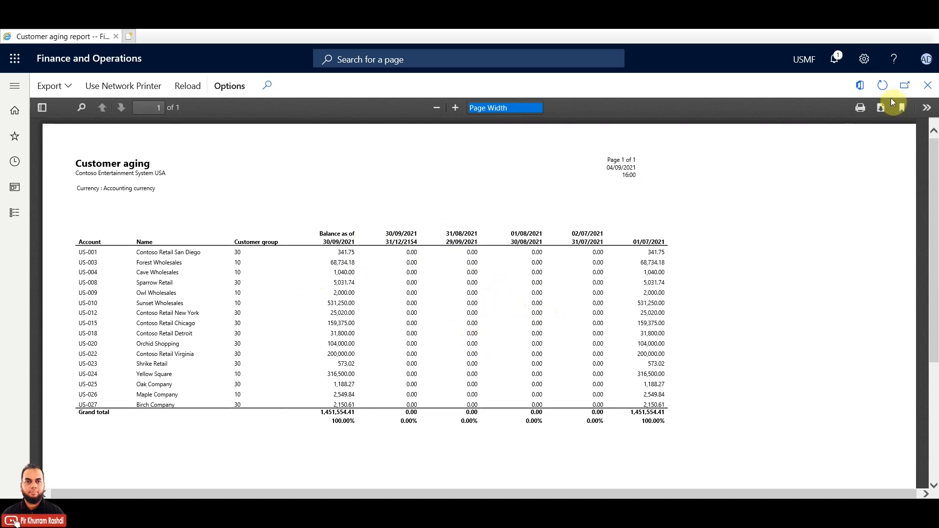
pyautogui.click(926, 87)
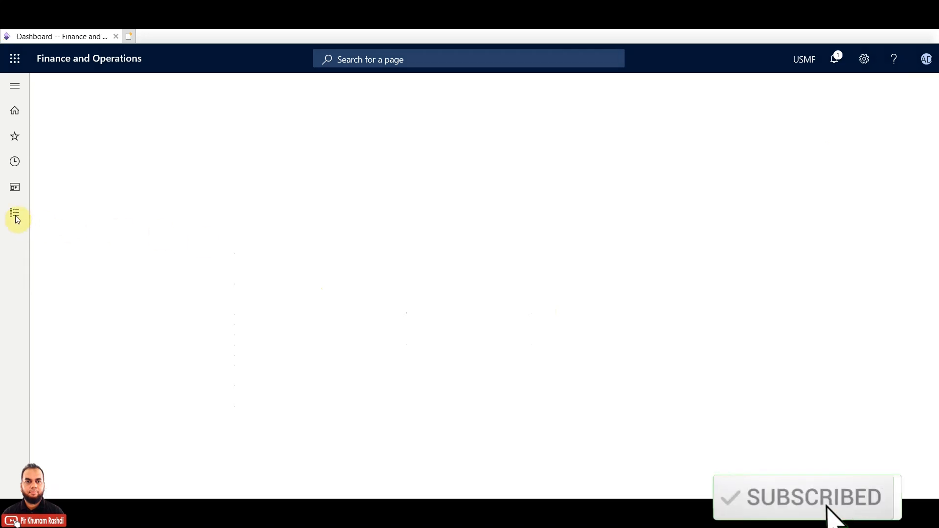